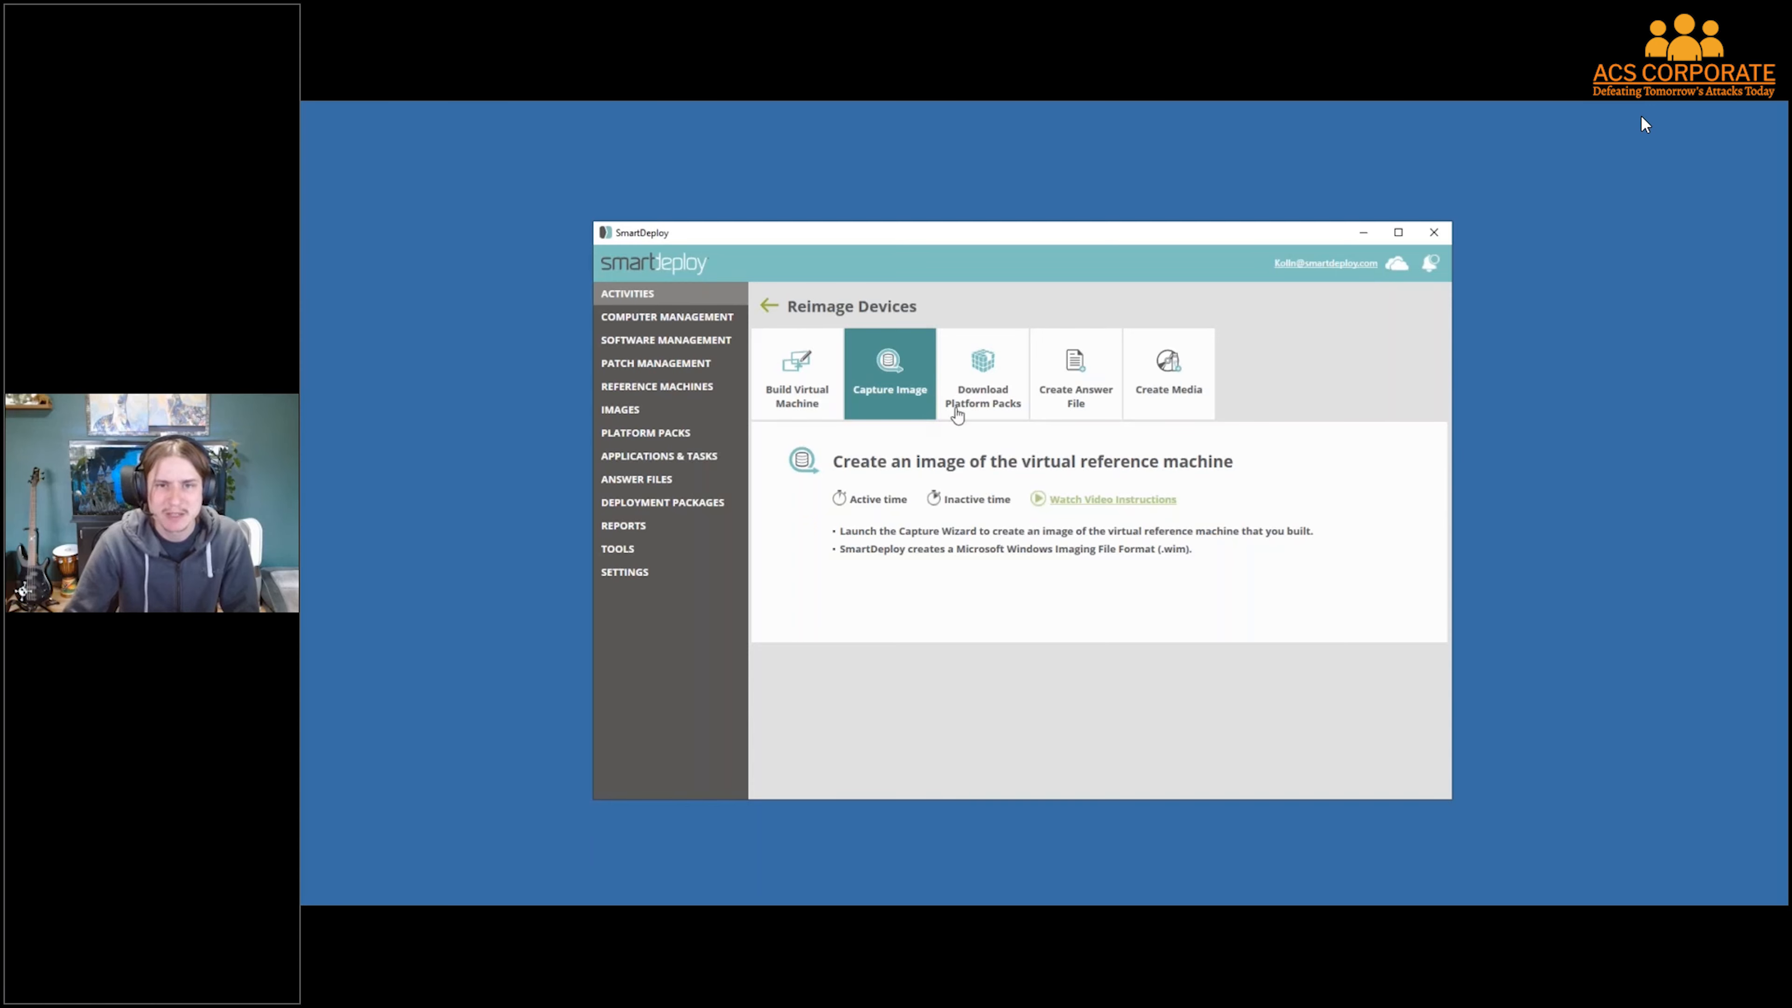
# Review the list of available platform packs and return to the Reimage Devices activity
pyautogui.click(953, 410)
pyautogui.click(663, 433)
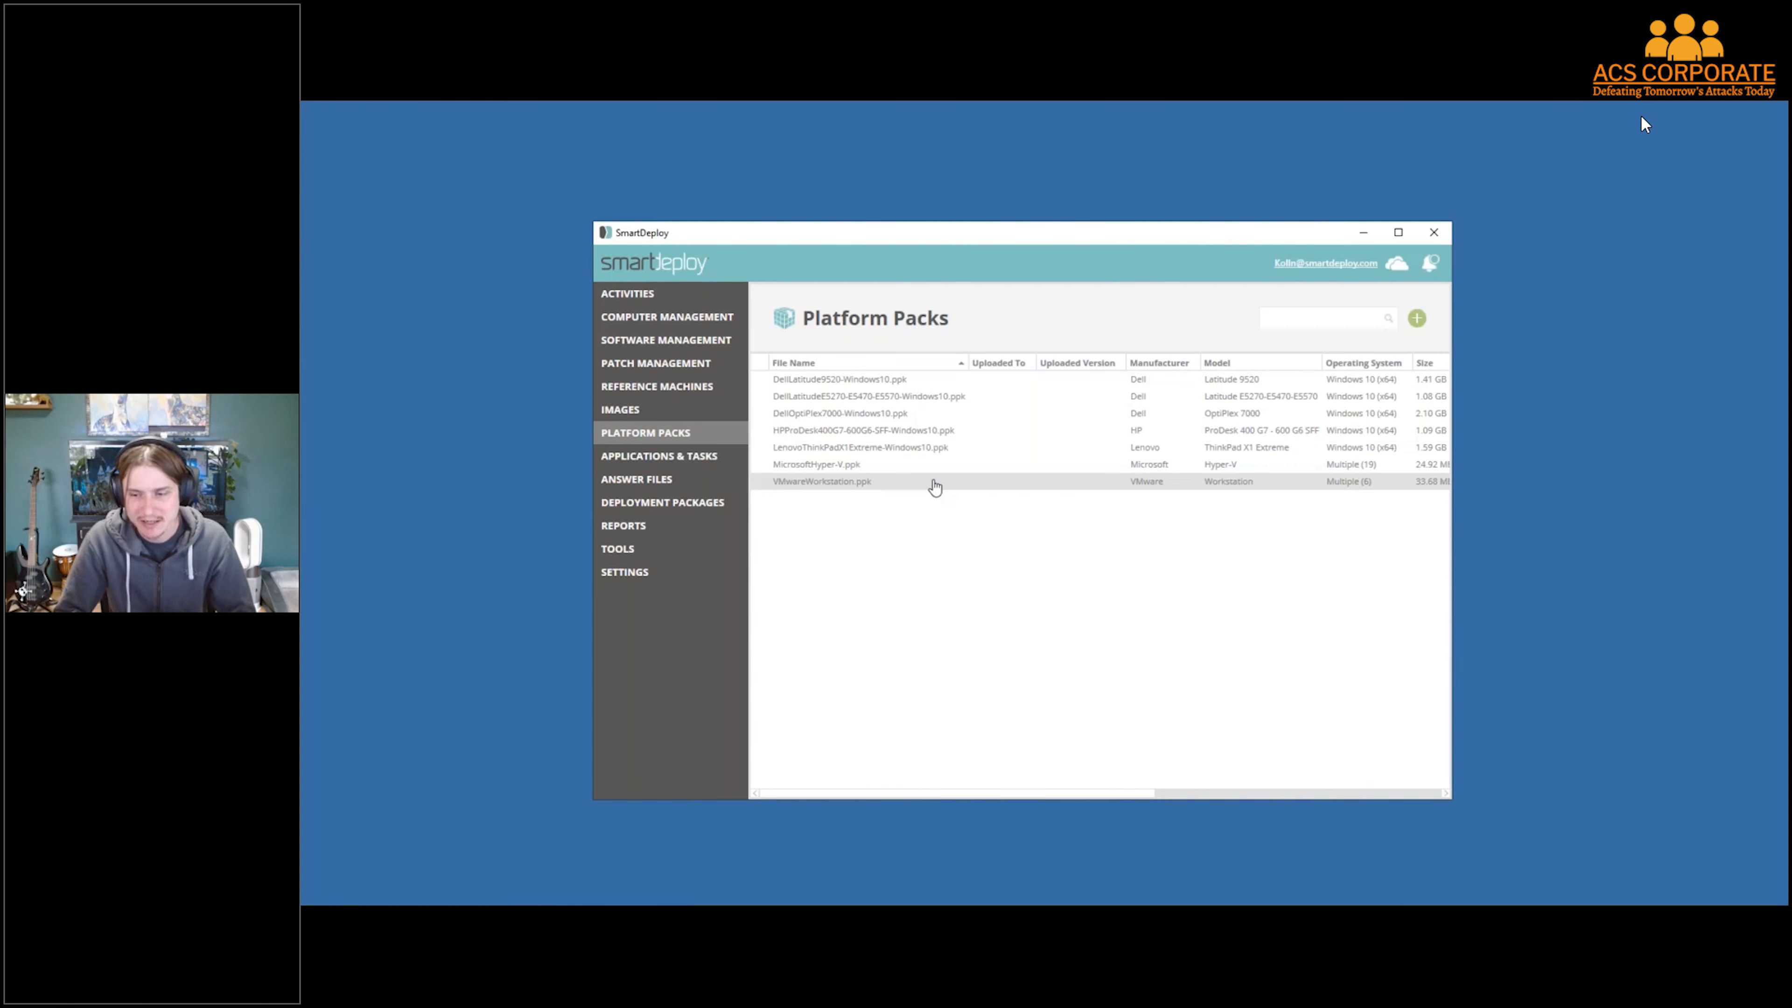
pyautogui.click(687, 295)
pyautogui.click(933, 375)
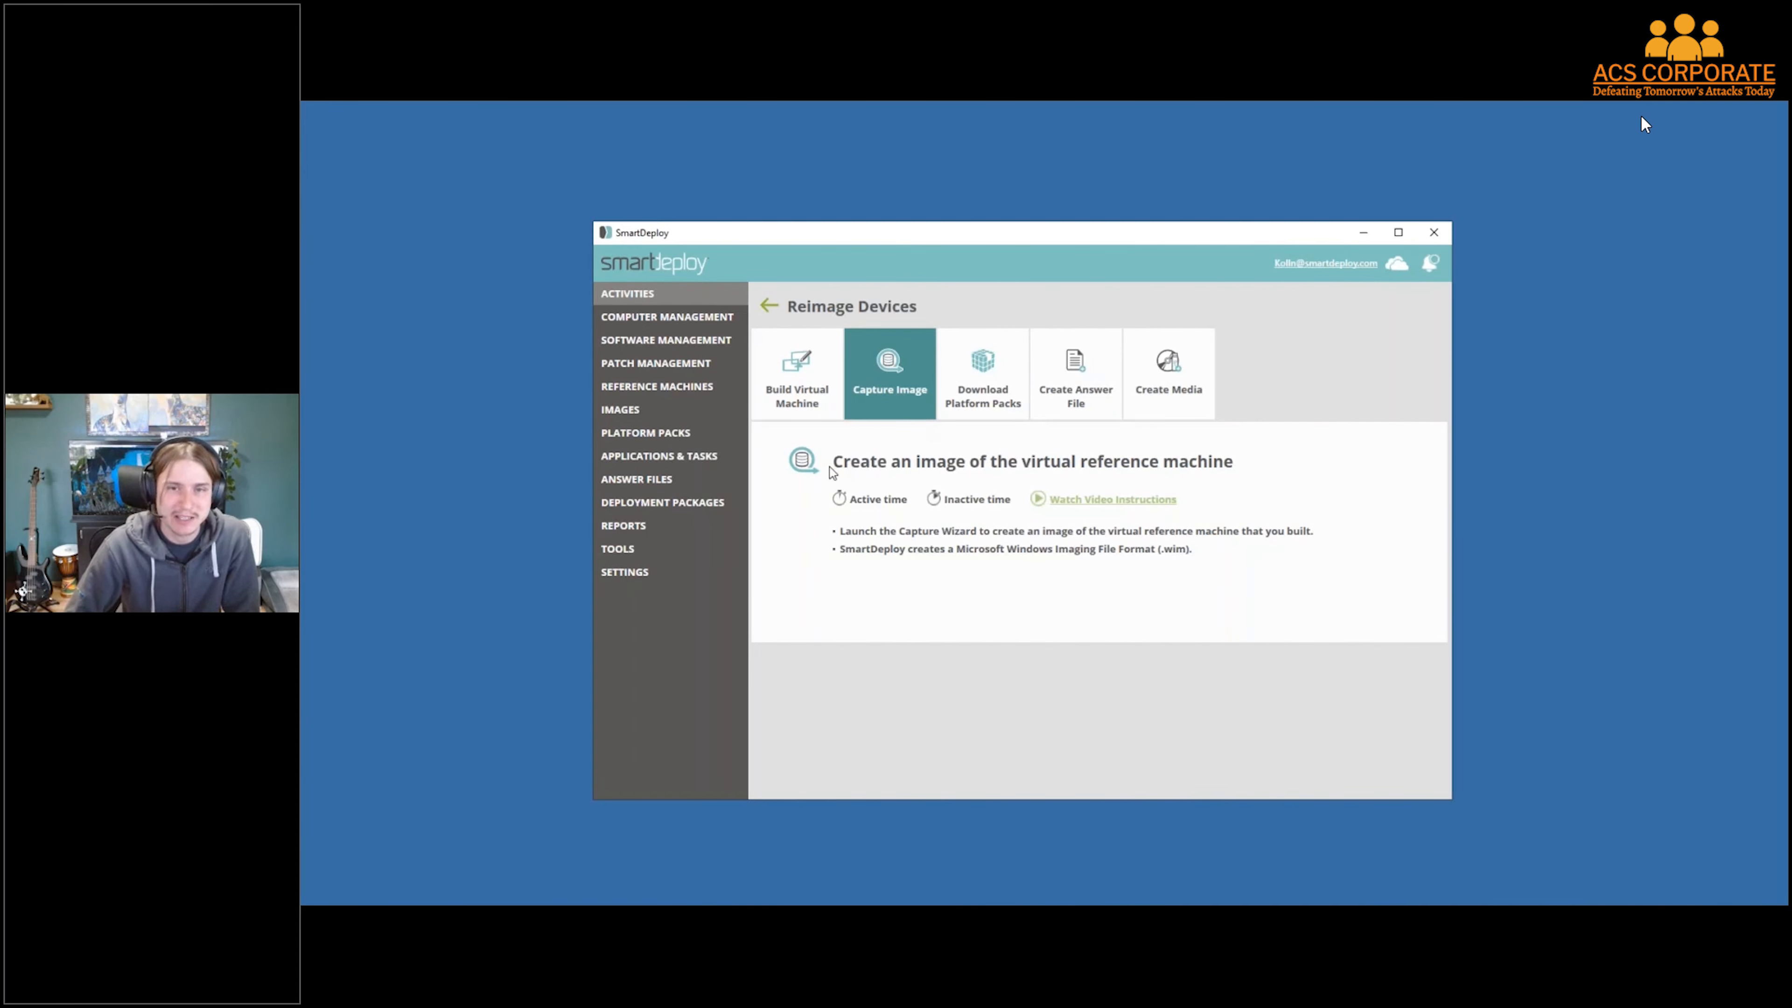
# Review the saved answer files and return to the Create Answer File stage of Reimage Devices
pyautogui.click(1075, 374)
pyautogui.click(637, 479)
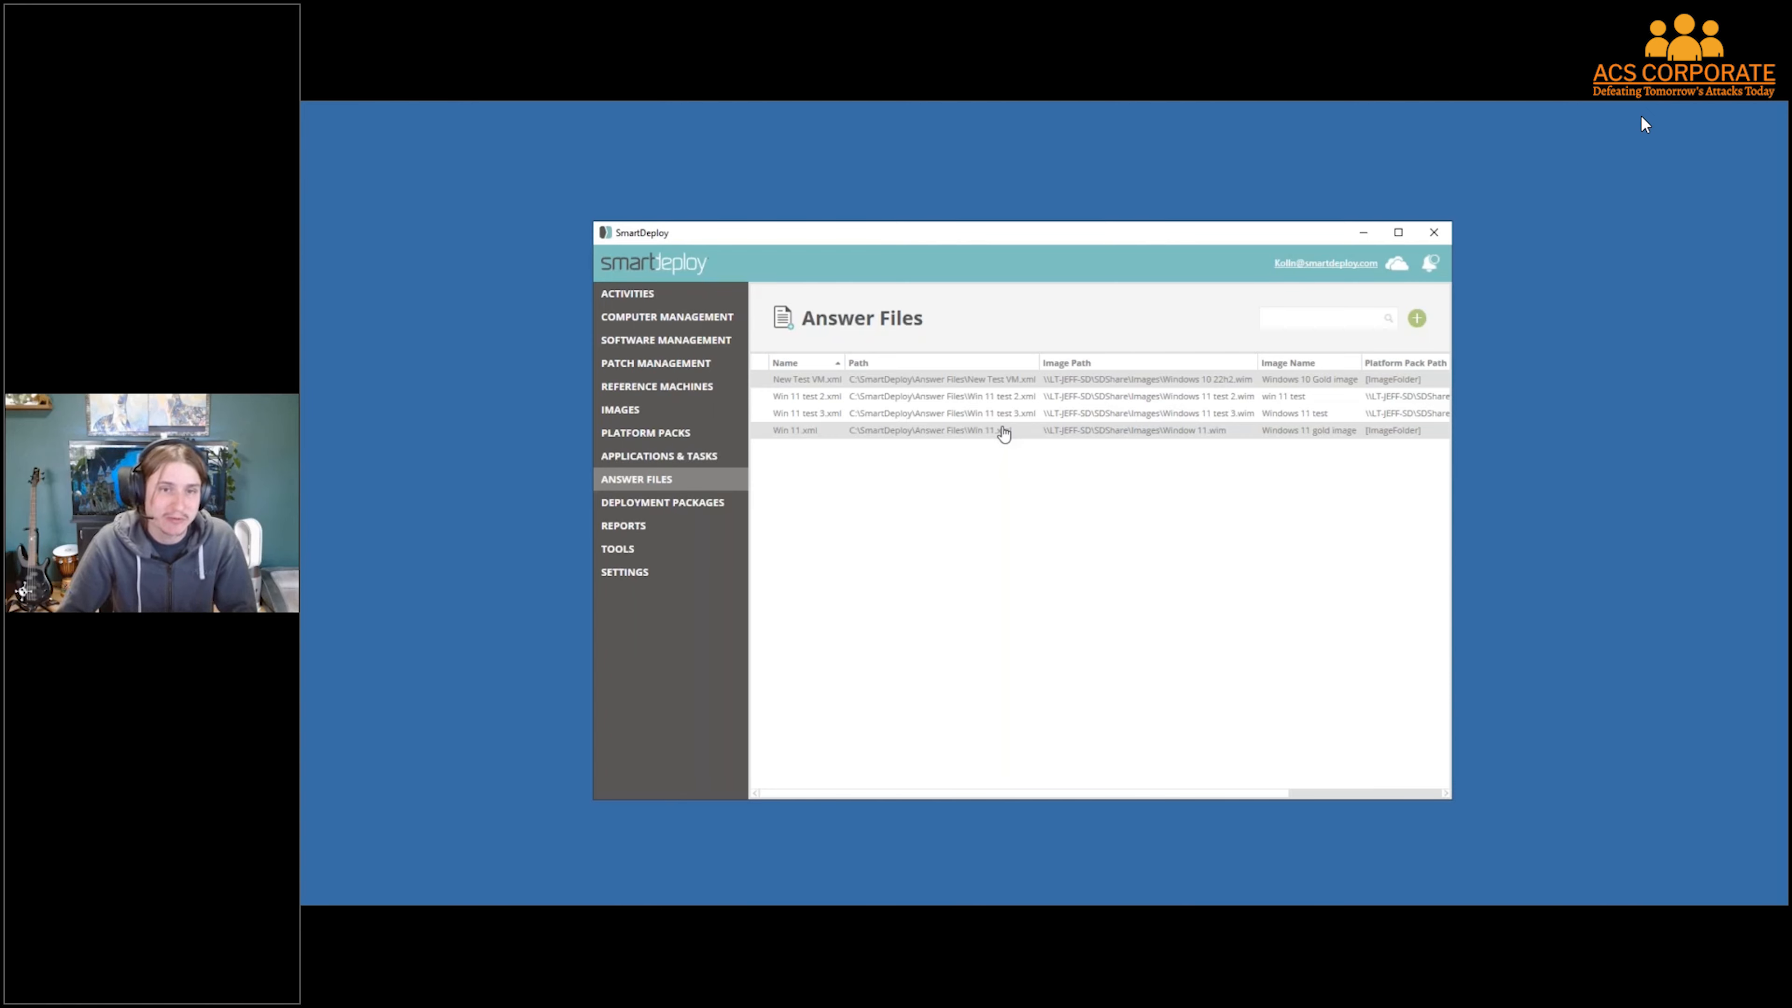
pyautogui.click(688, 295)
pyautogui.click(938, 367)
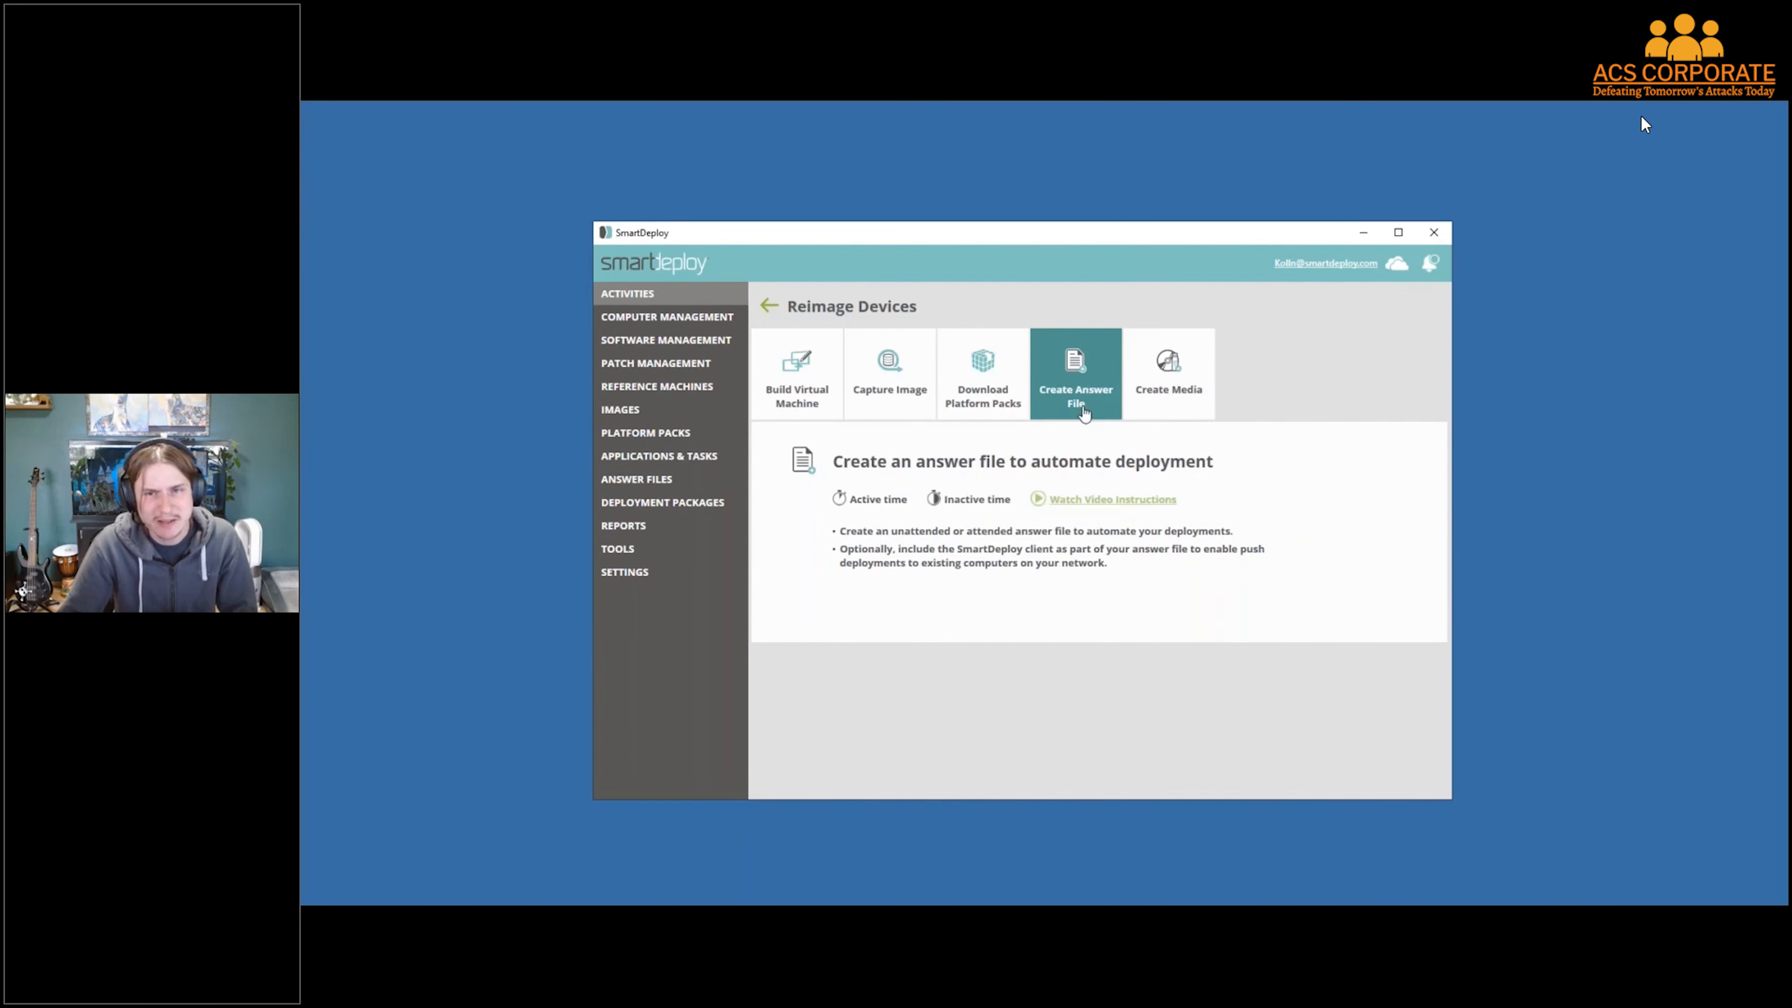
# Start the Media Wizard and advance to the choice of media task
pyautogui.click(1642, 118)
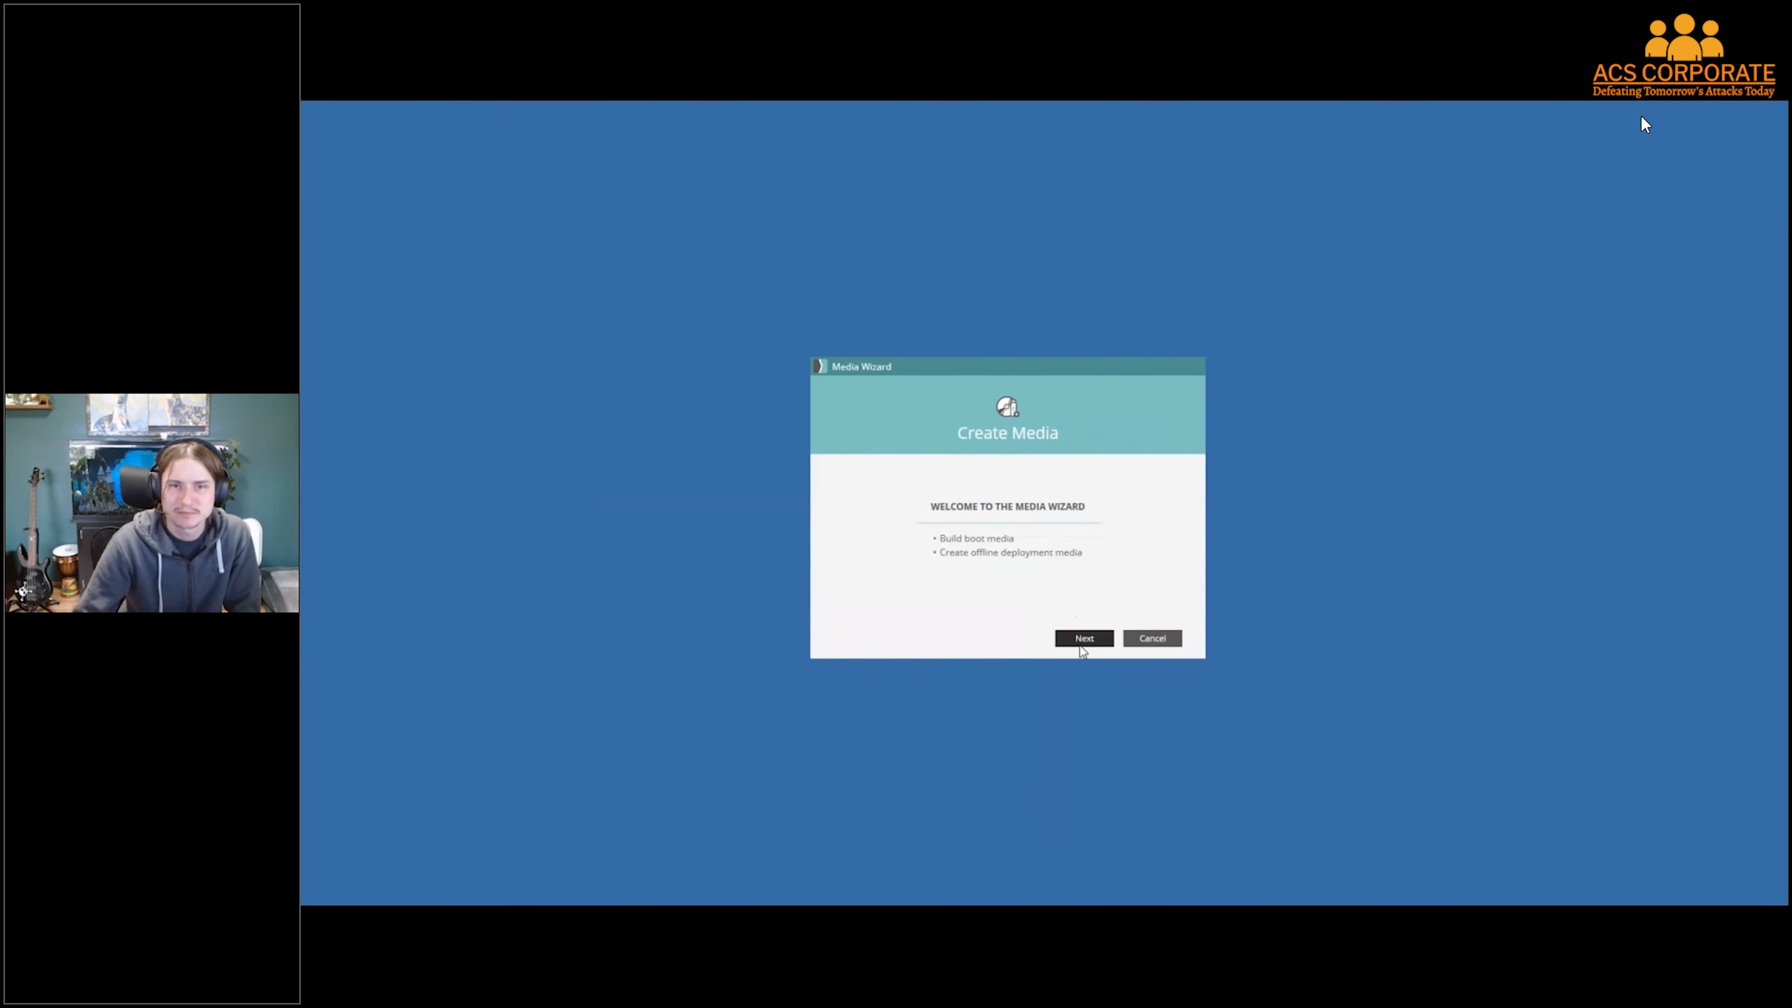
pyautogui.click(1083, 640)
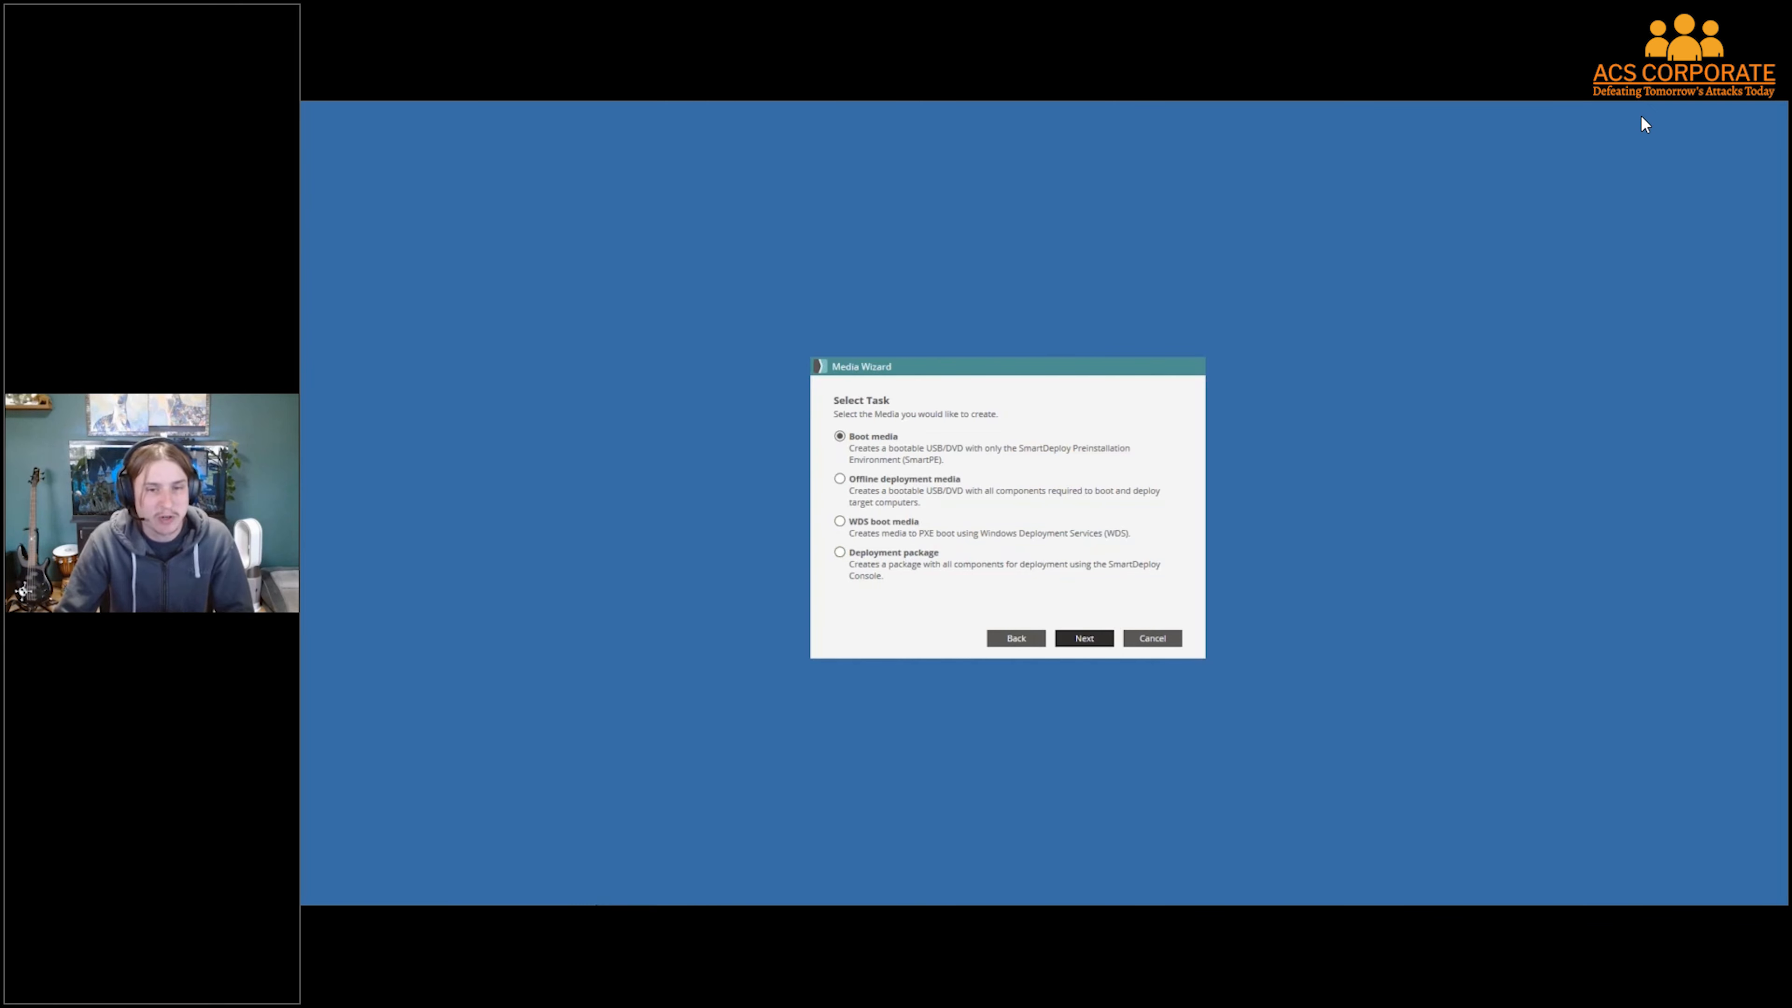
# View all managed computers in Computer Management and return to the Media Wizard
pyautogui.click(590, 917)
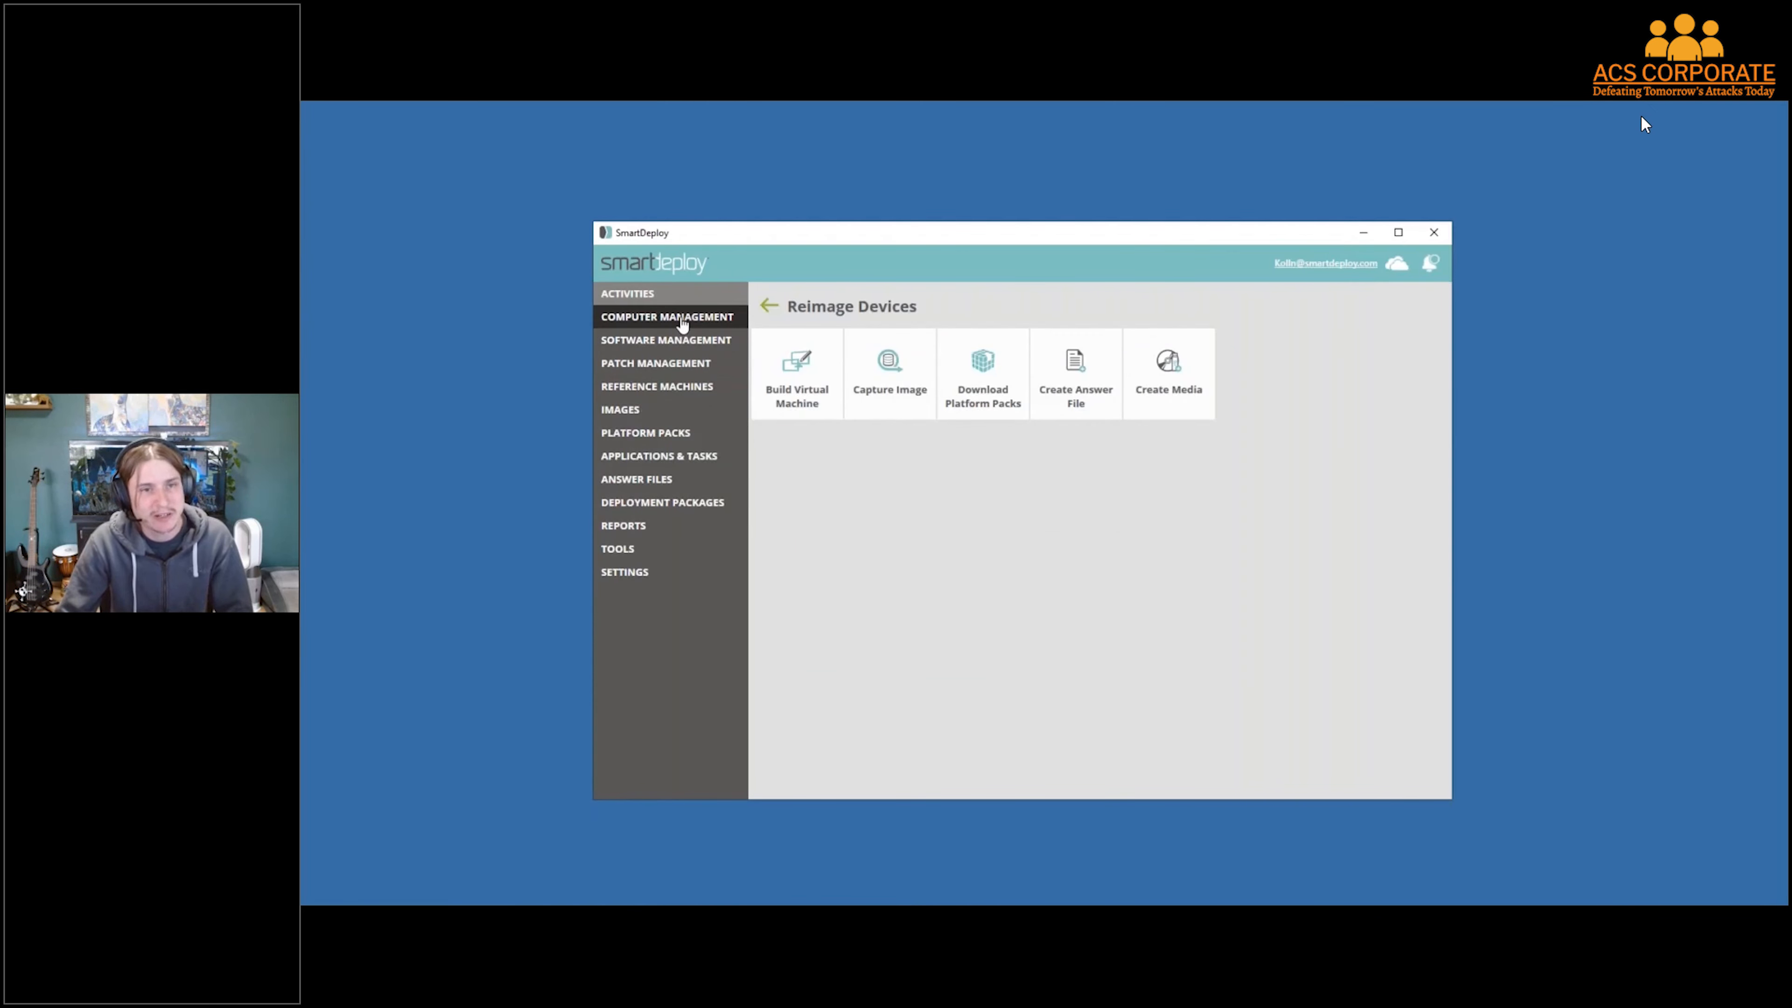
pyautogui.click(682, 323)
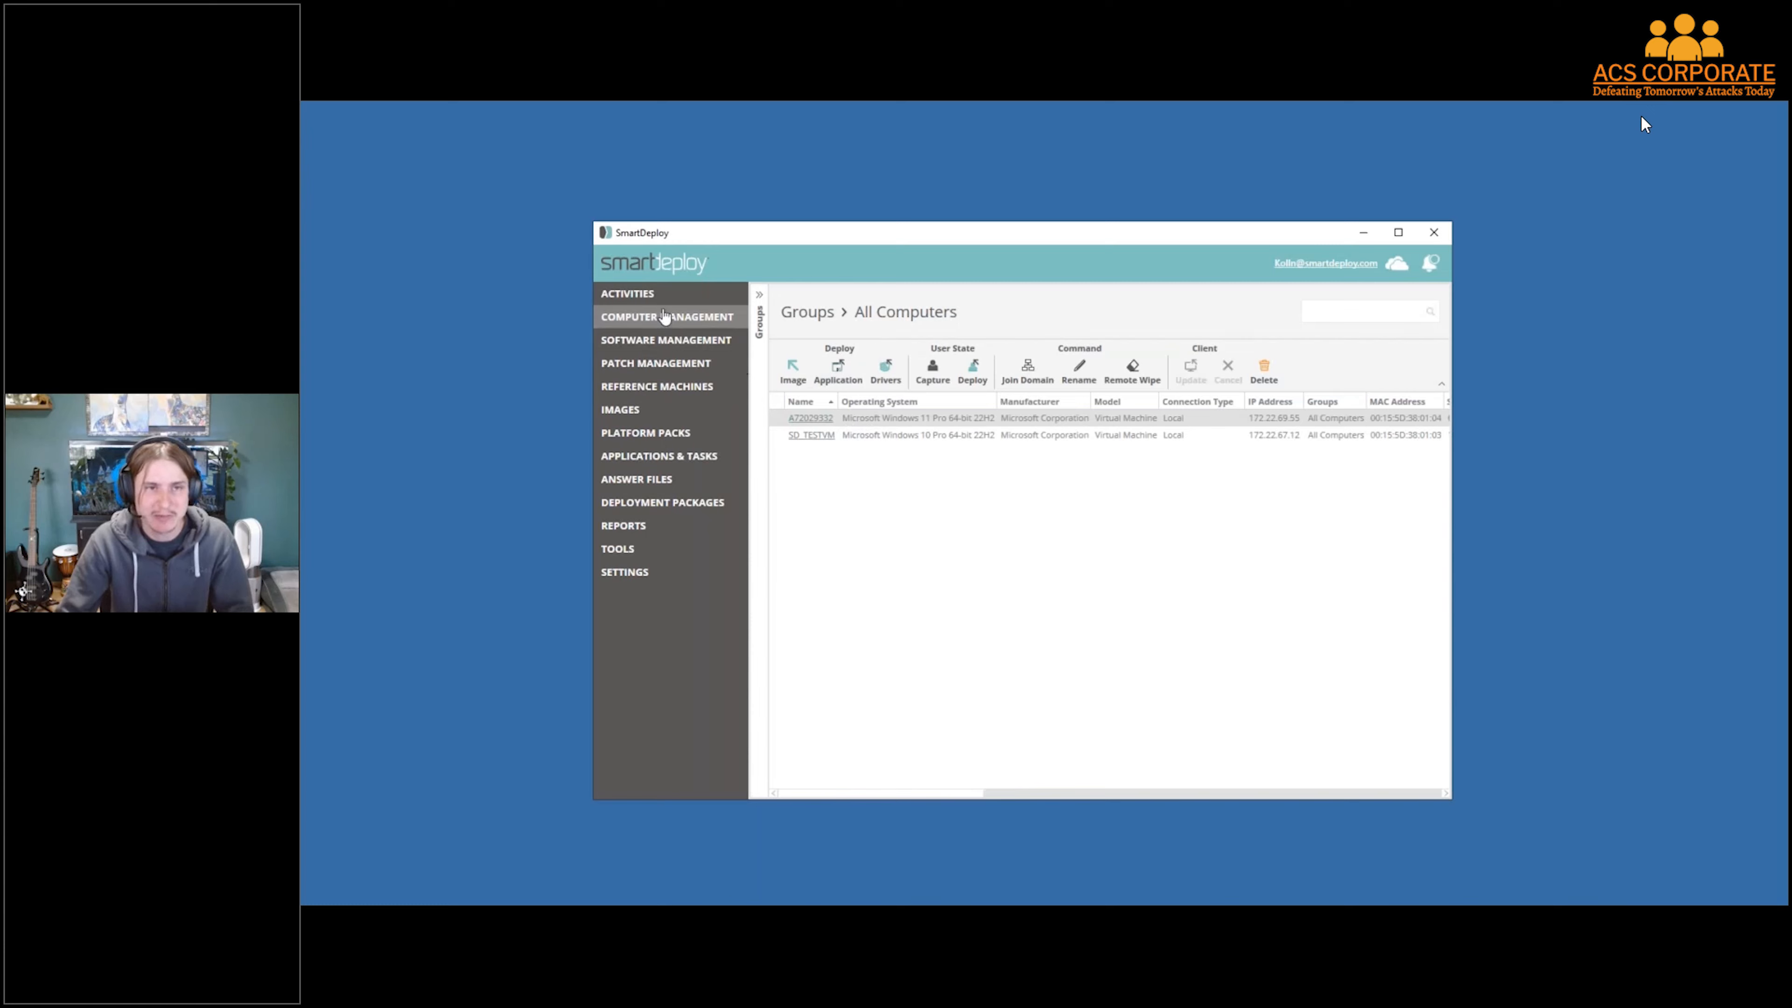
pyautogui.click(700, 888)
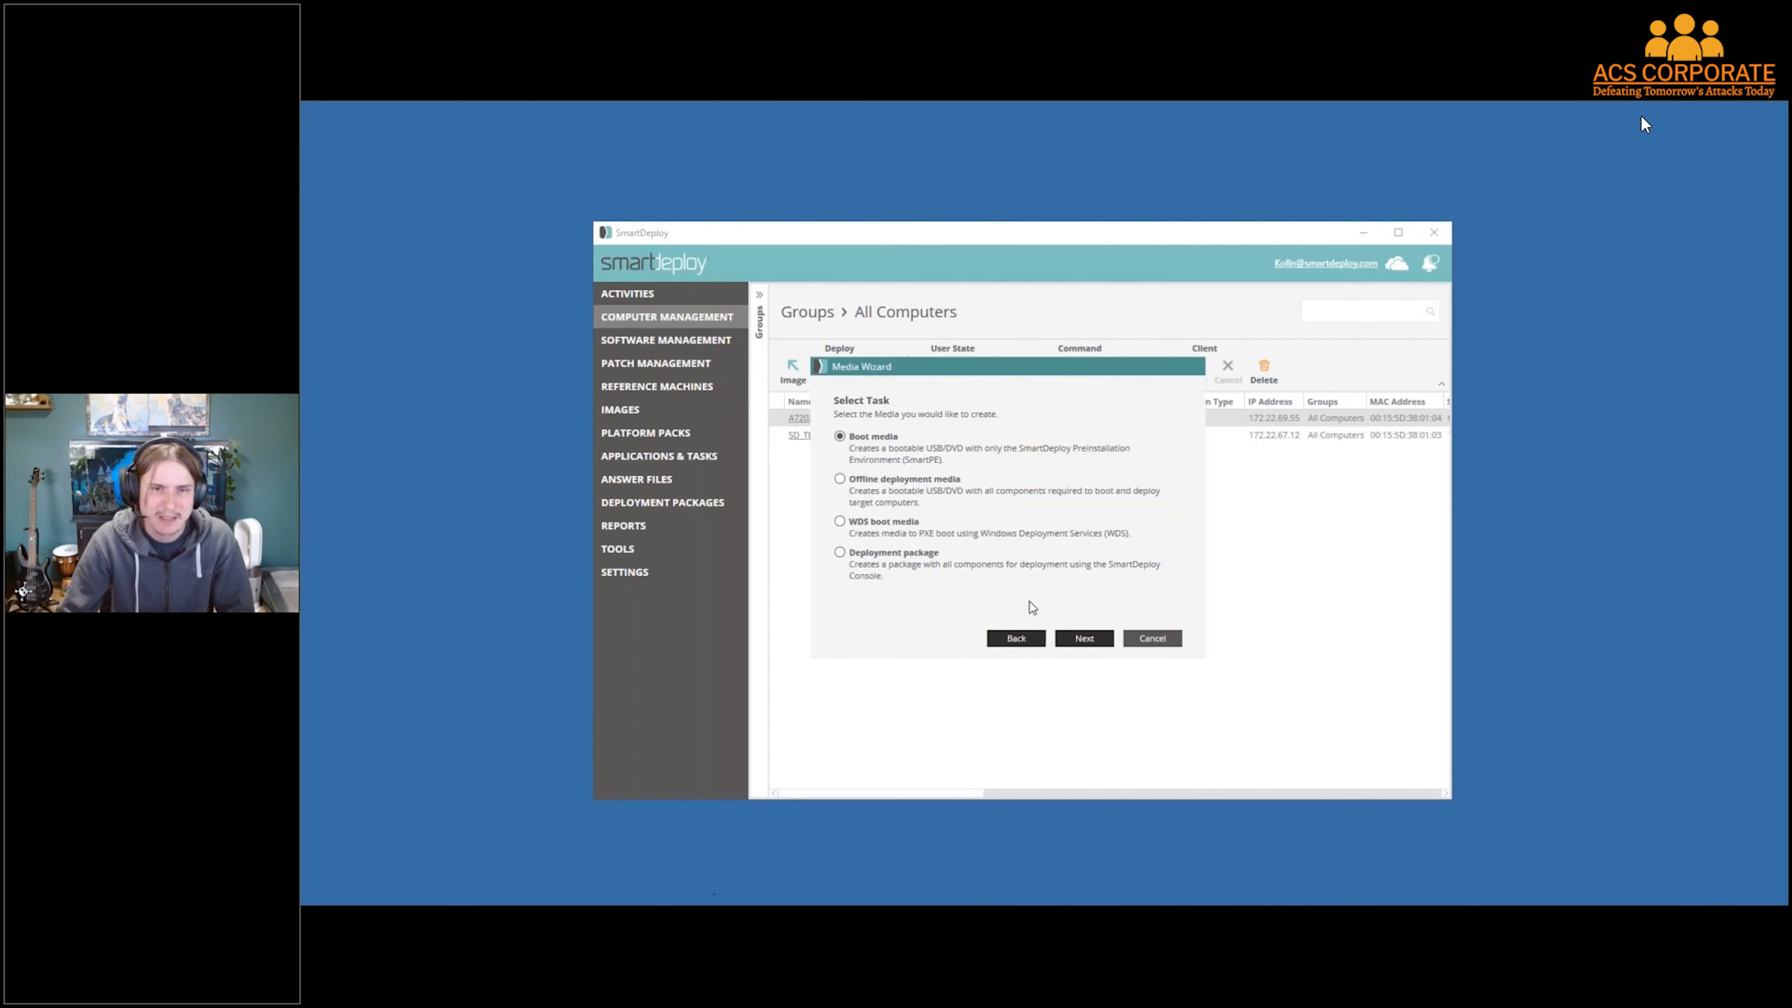
pyautogui.click(1355, 239)
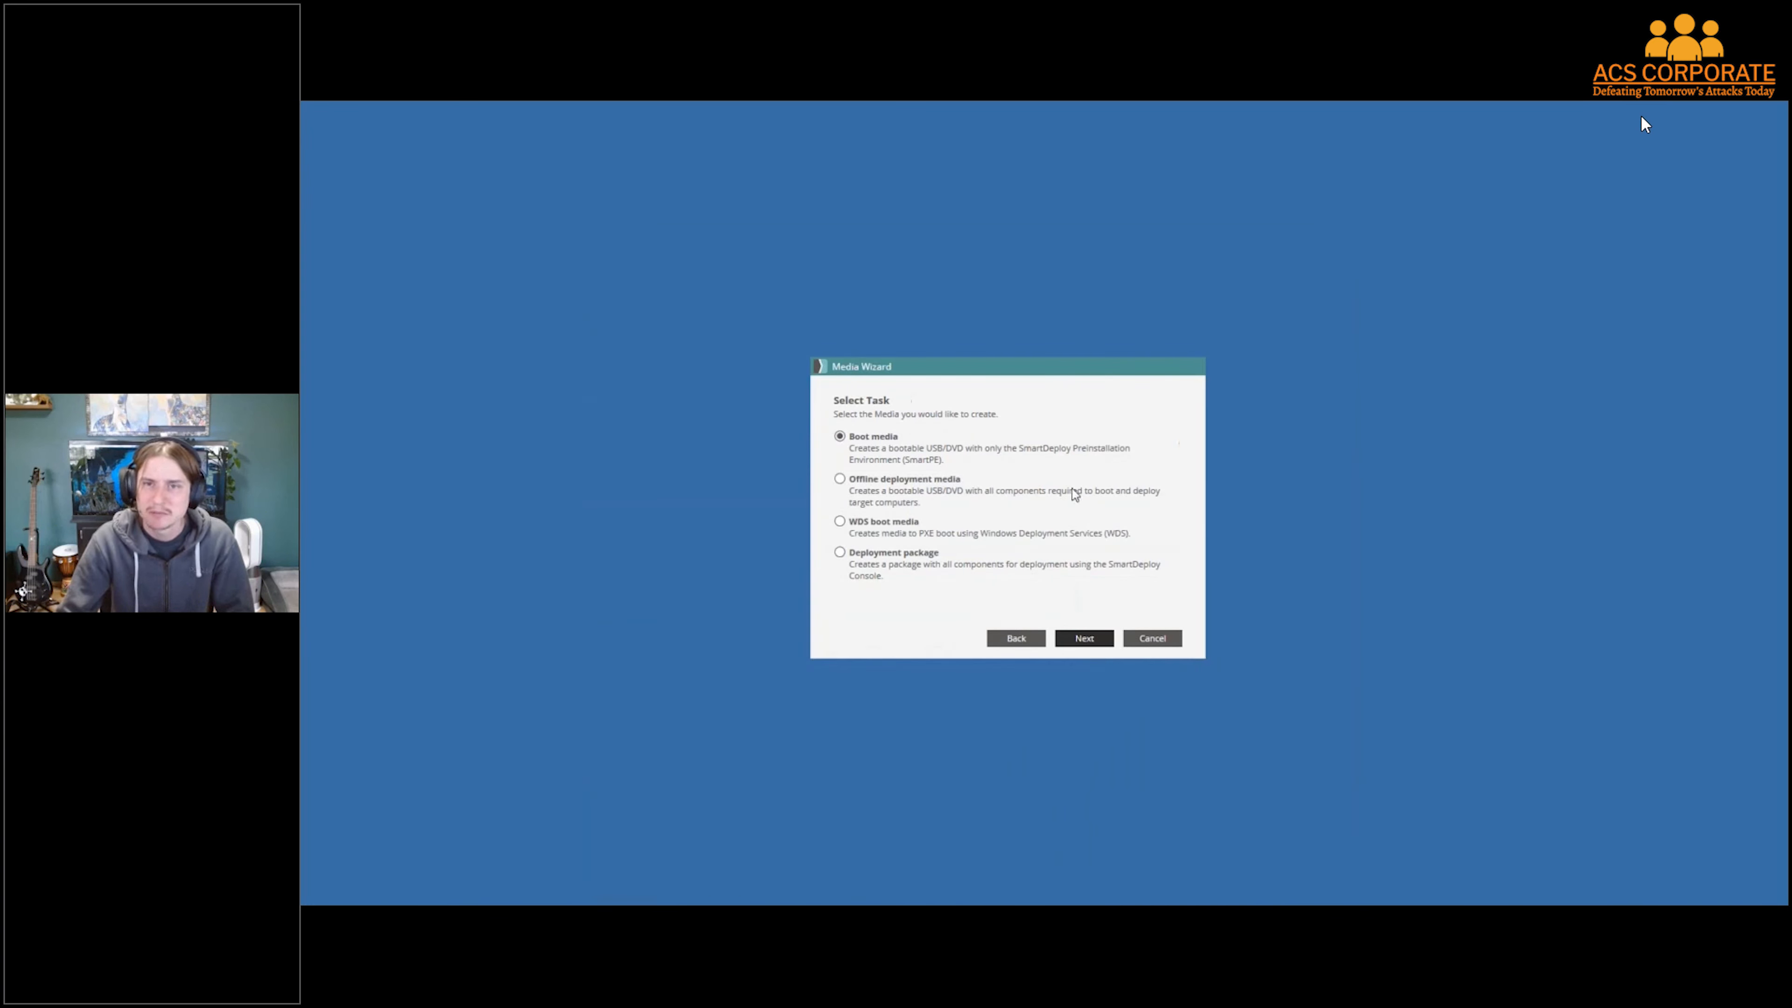
# Choose boot media with all listed platform packs and include the New Test VM.xml answer file
pyautogui.click(1085, 639)
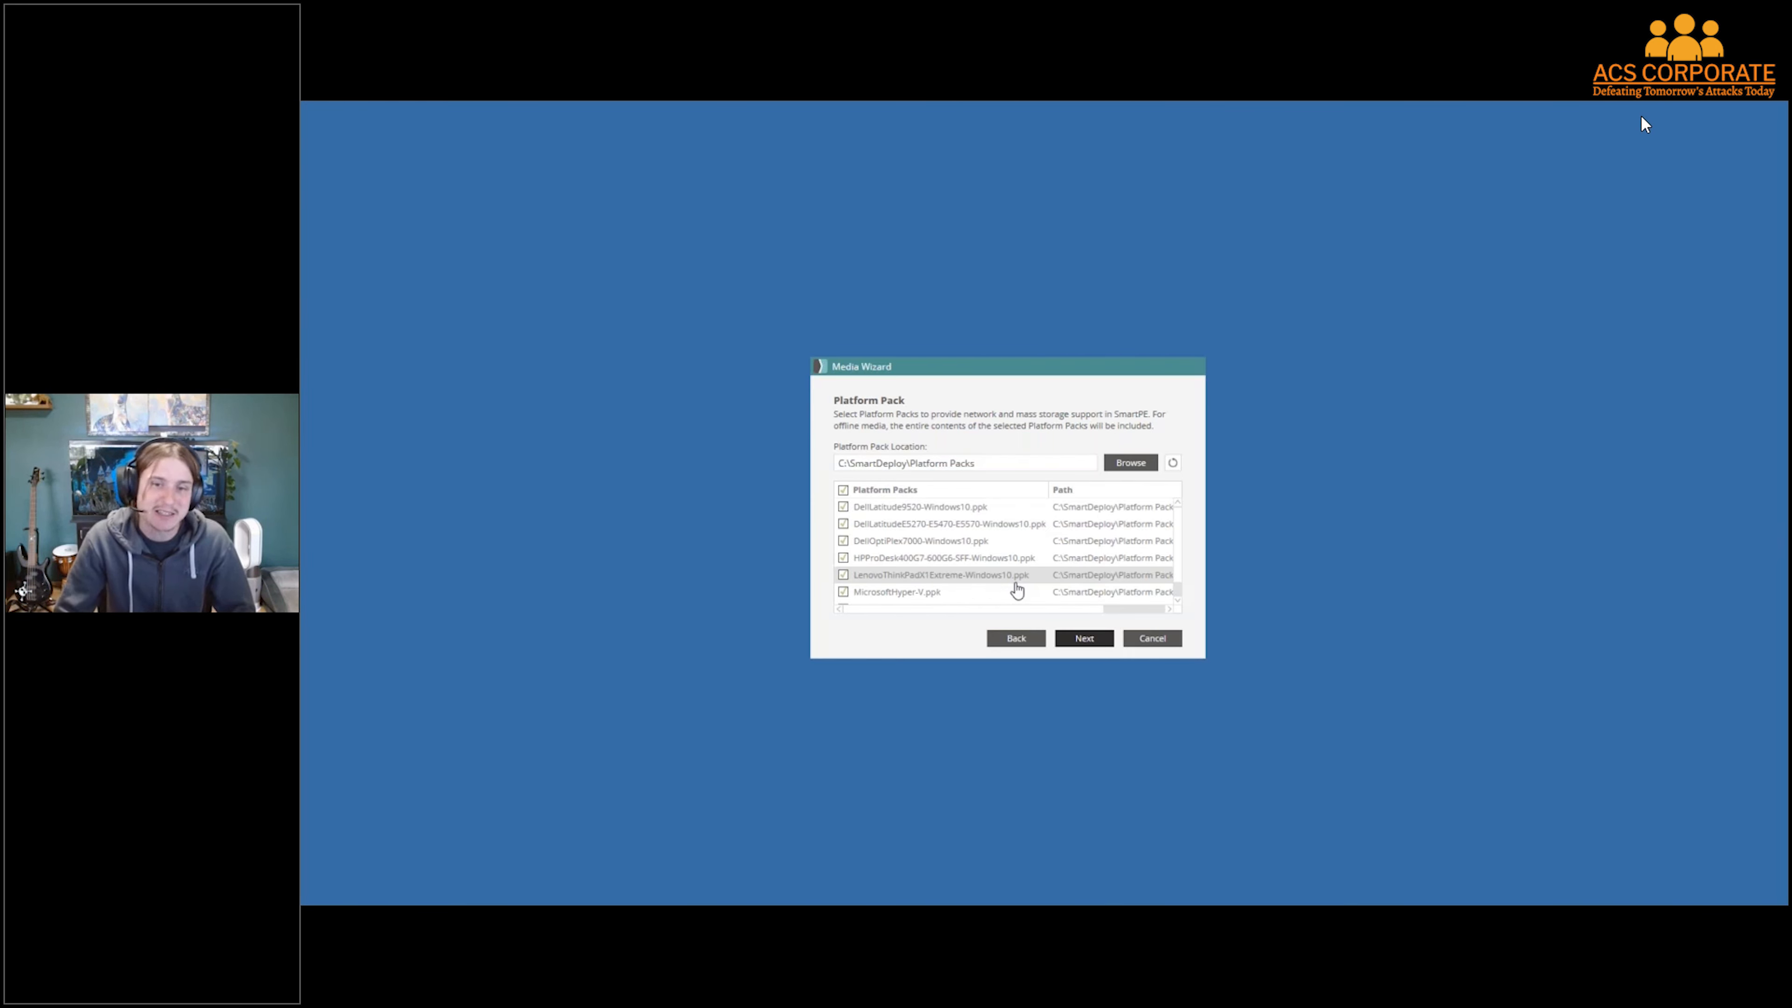
pyautogui.click(1084, 638)
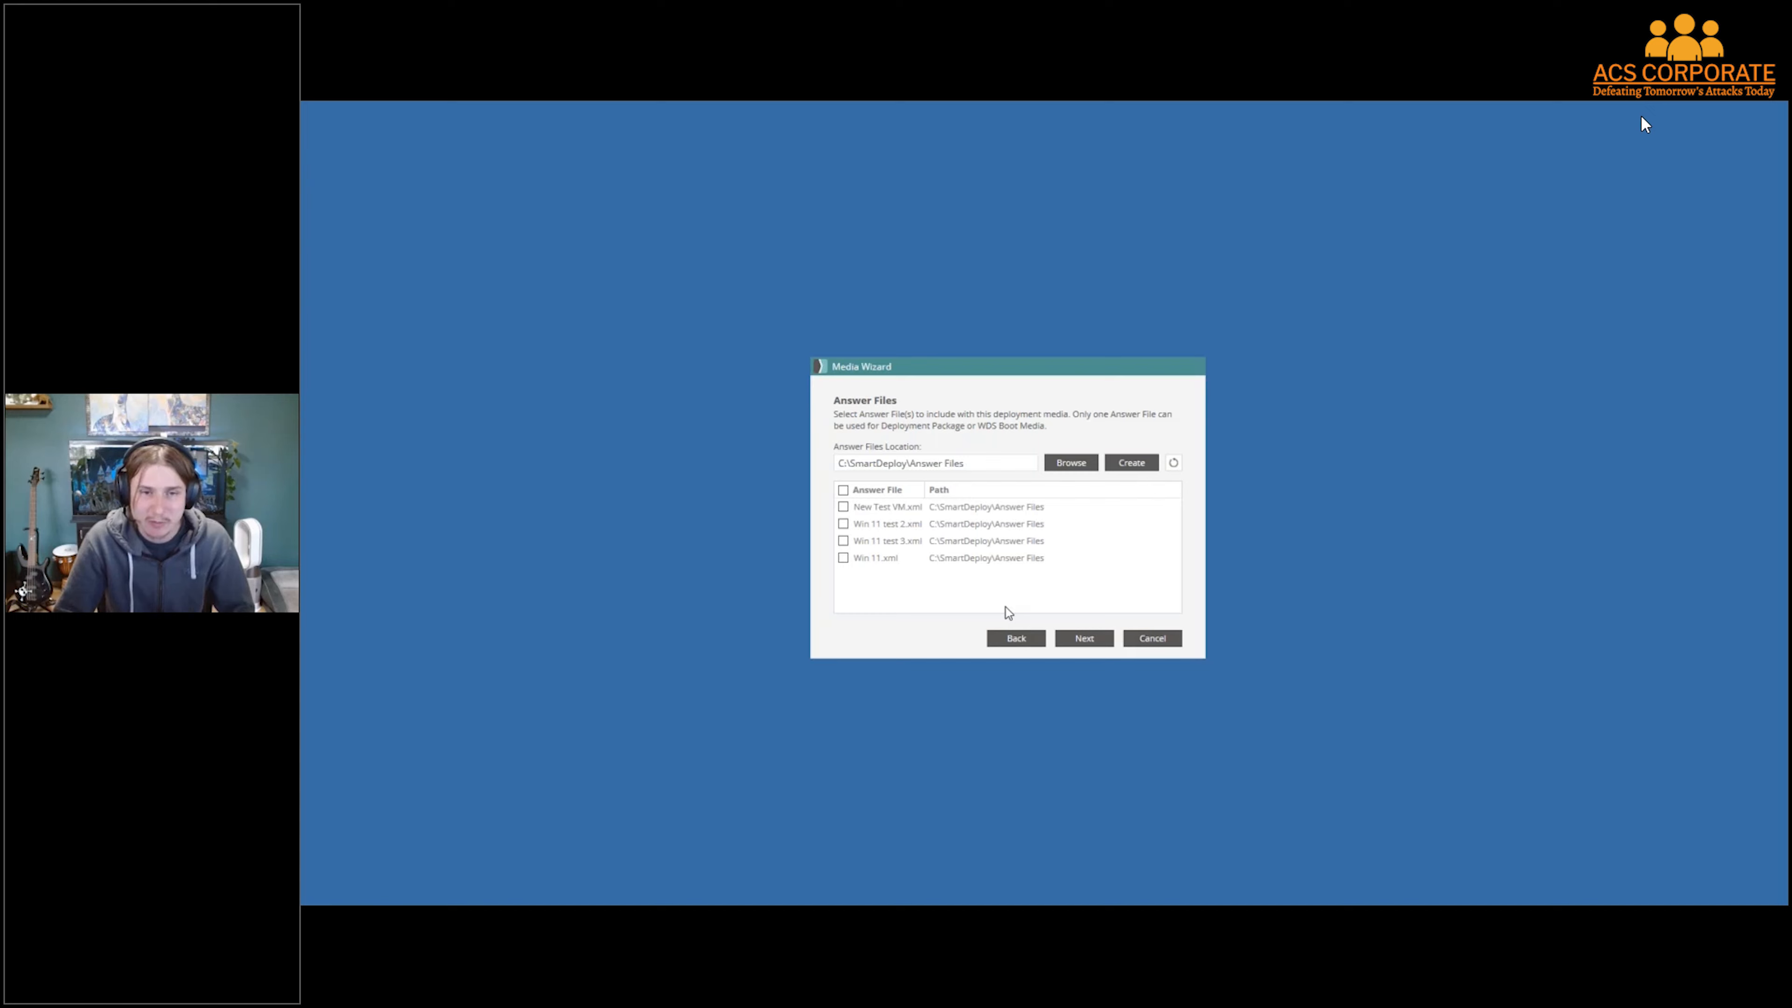
pyautogui.click(844, 507)
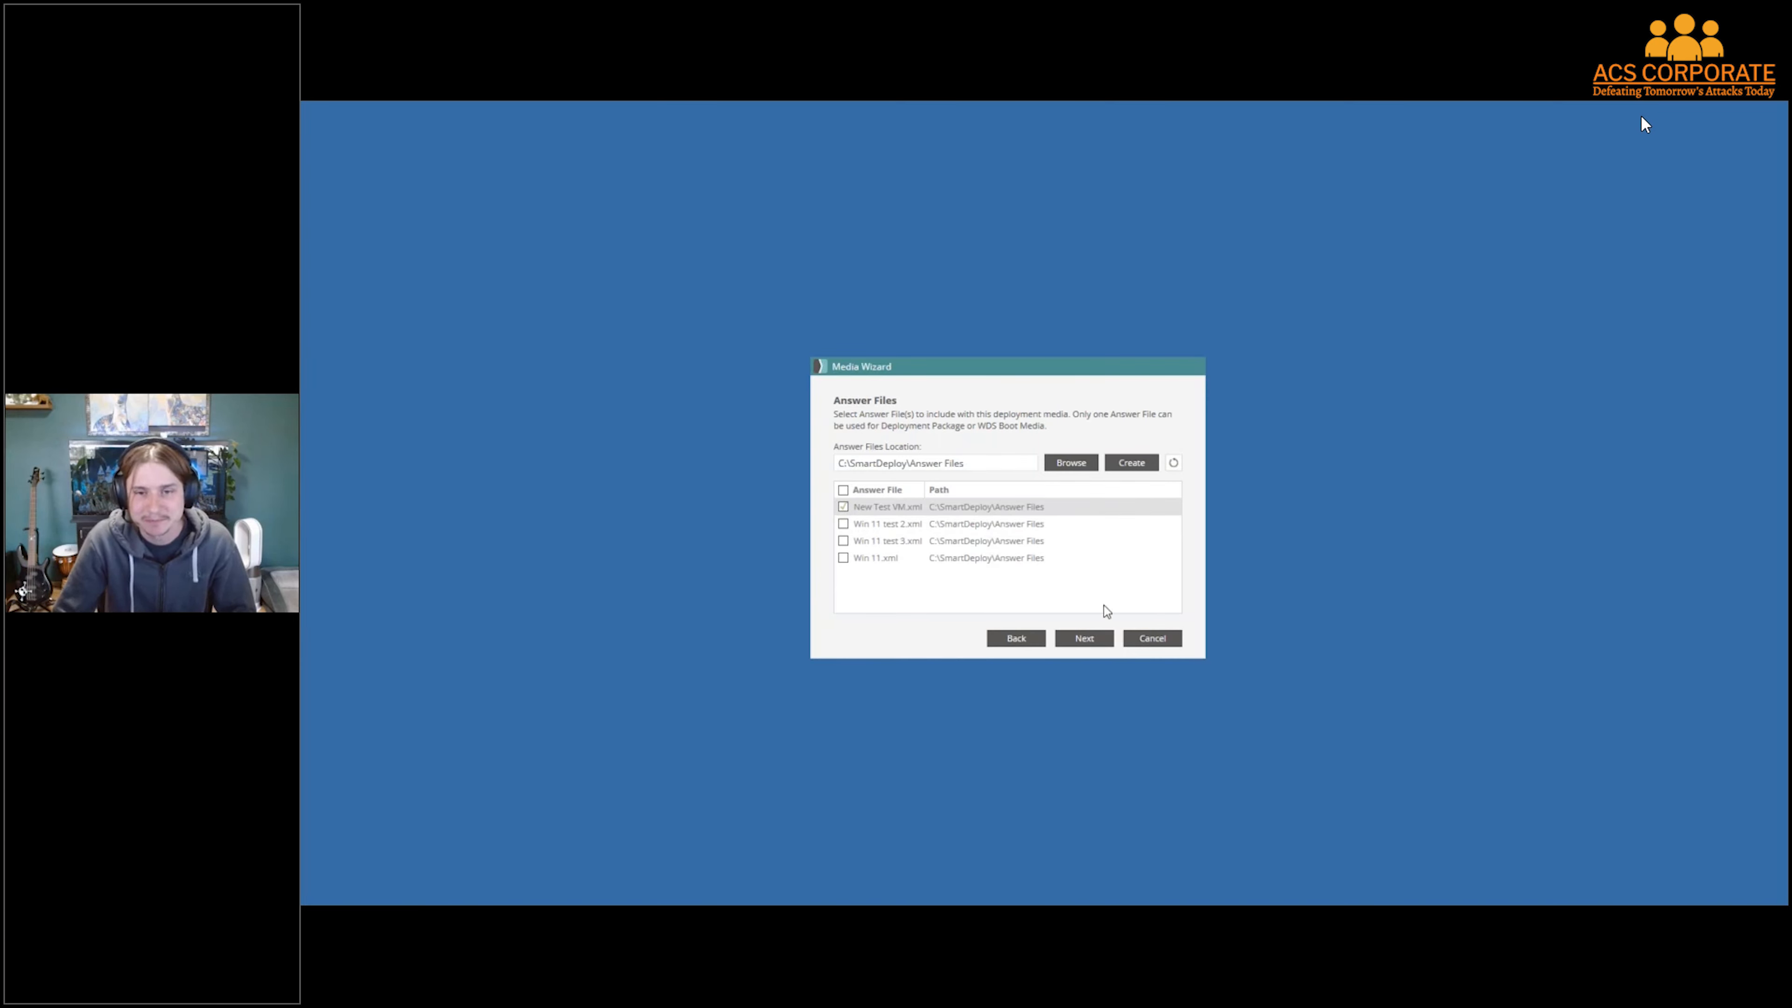
pyautogui.click(1100, 639)
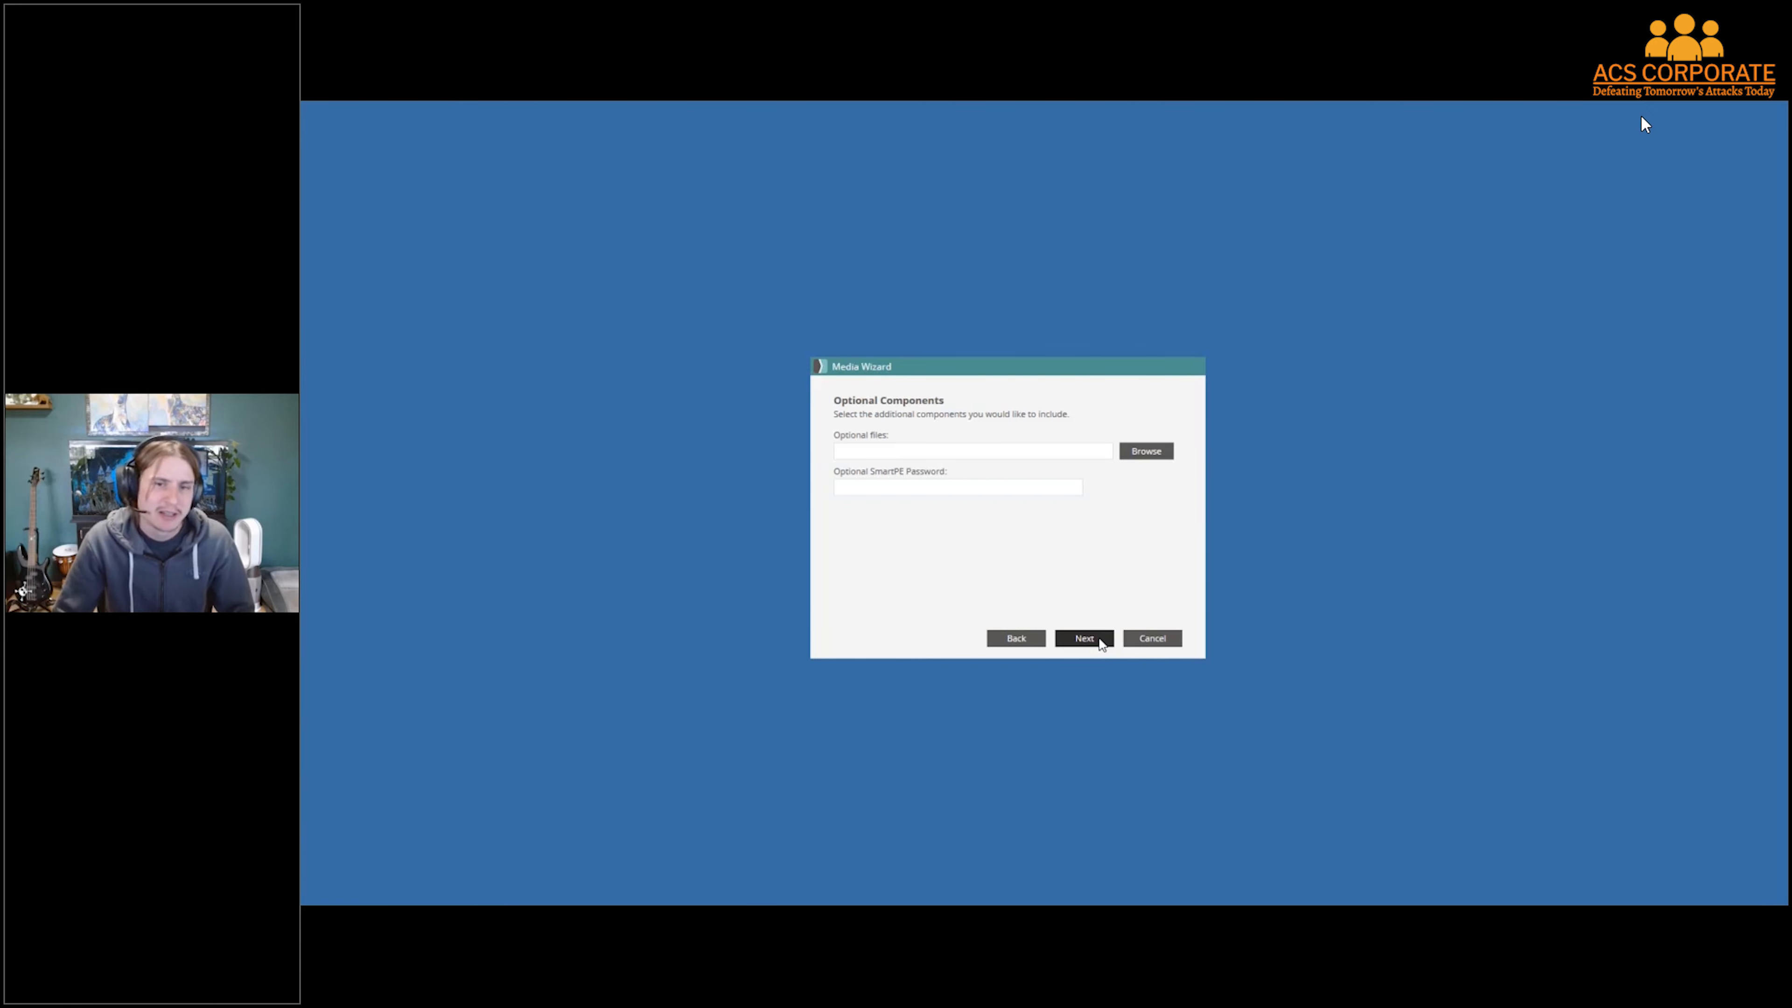
# Set the media type to DVD/ISO with C:\SmartDeploy\Media\SmartDeploy.iso as the output file, and cancel the wizard before creating the media
pyautogui.click(1084, 638)
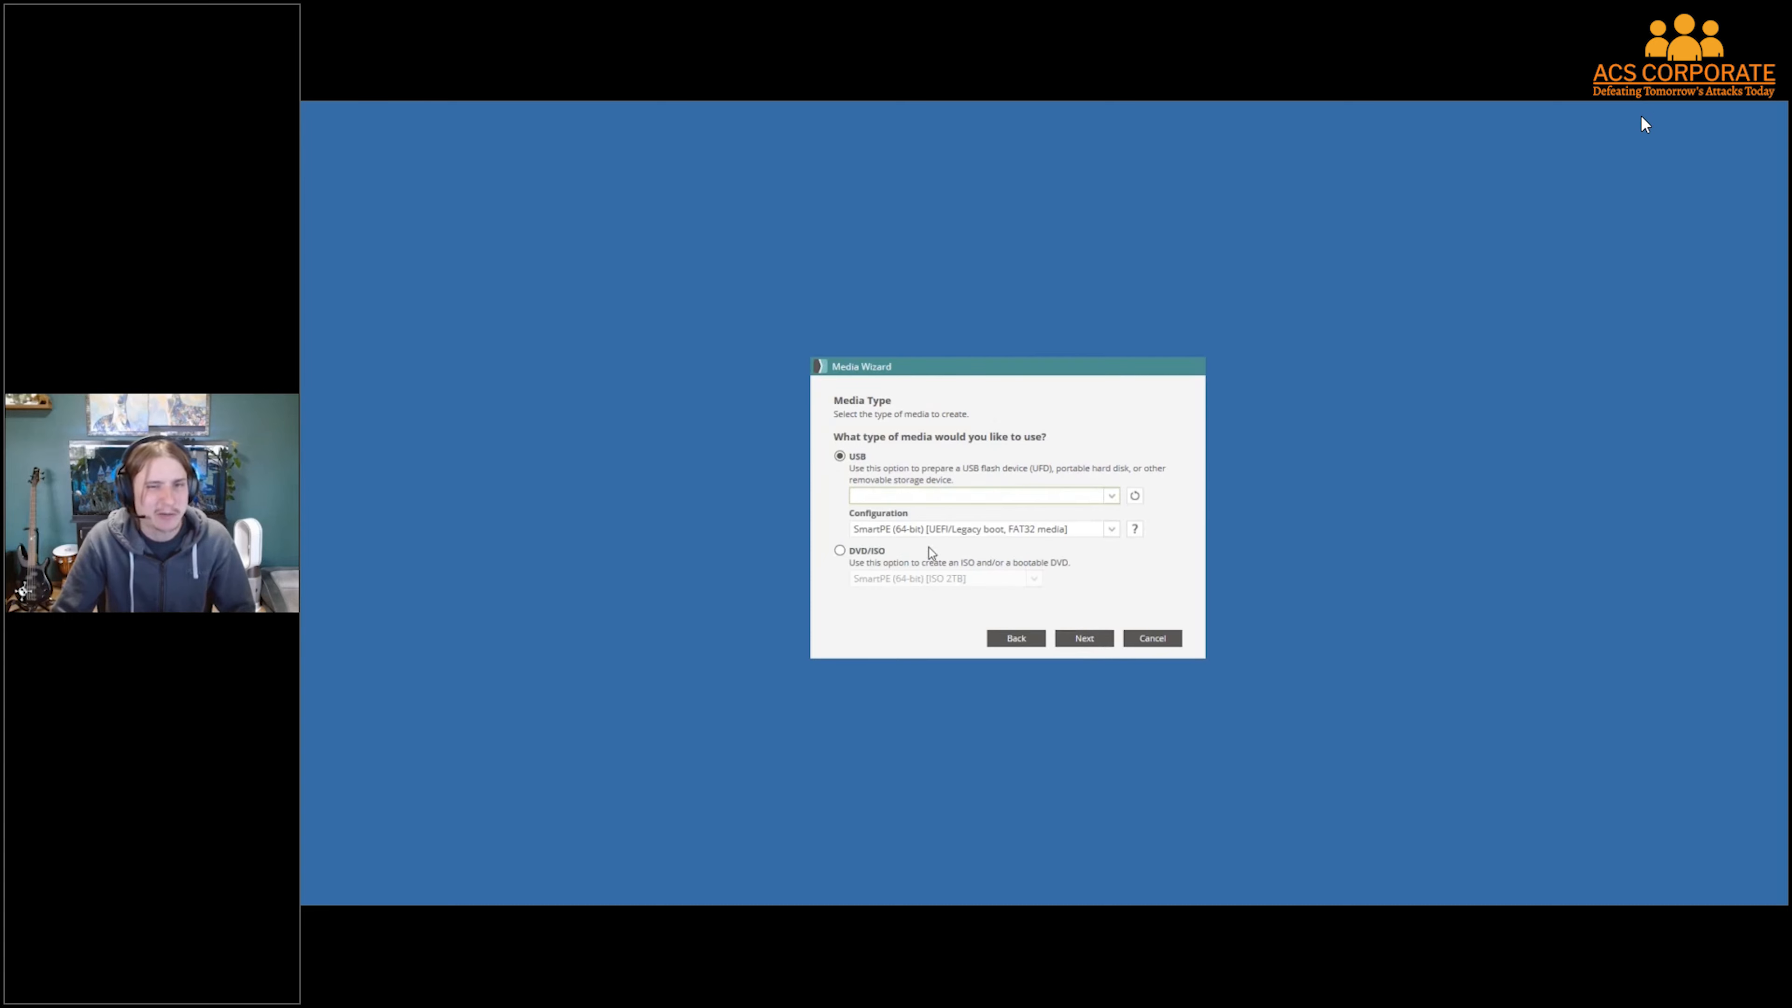
pyautogui.click(861, 553)
pyautogui.click(1084, 638)
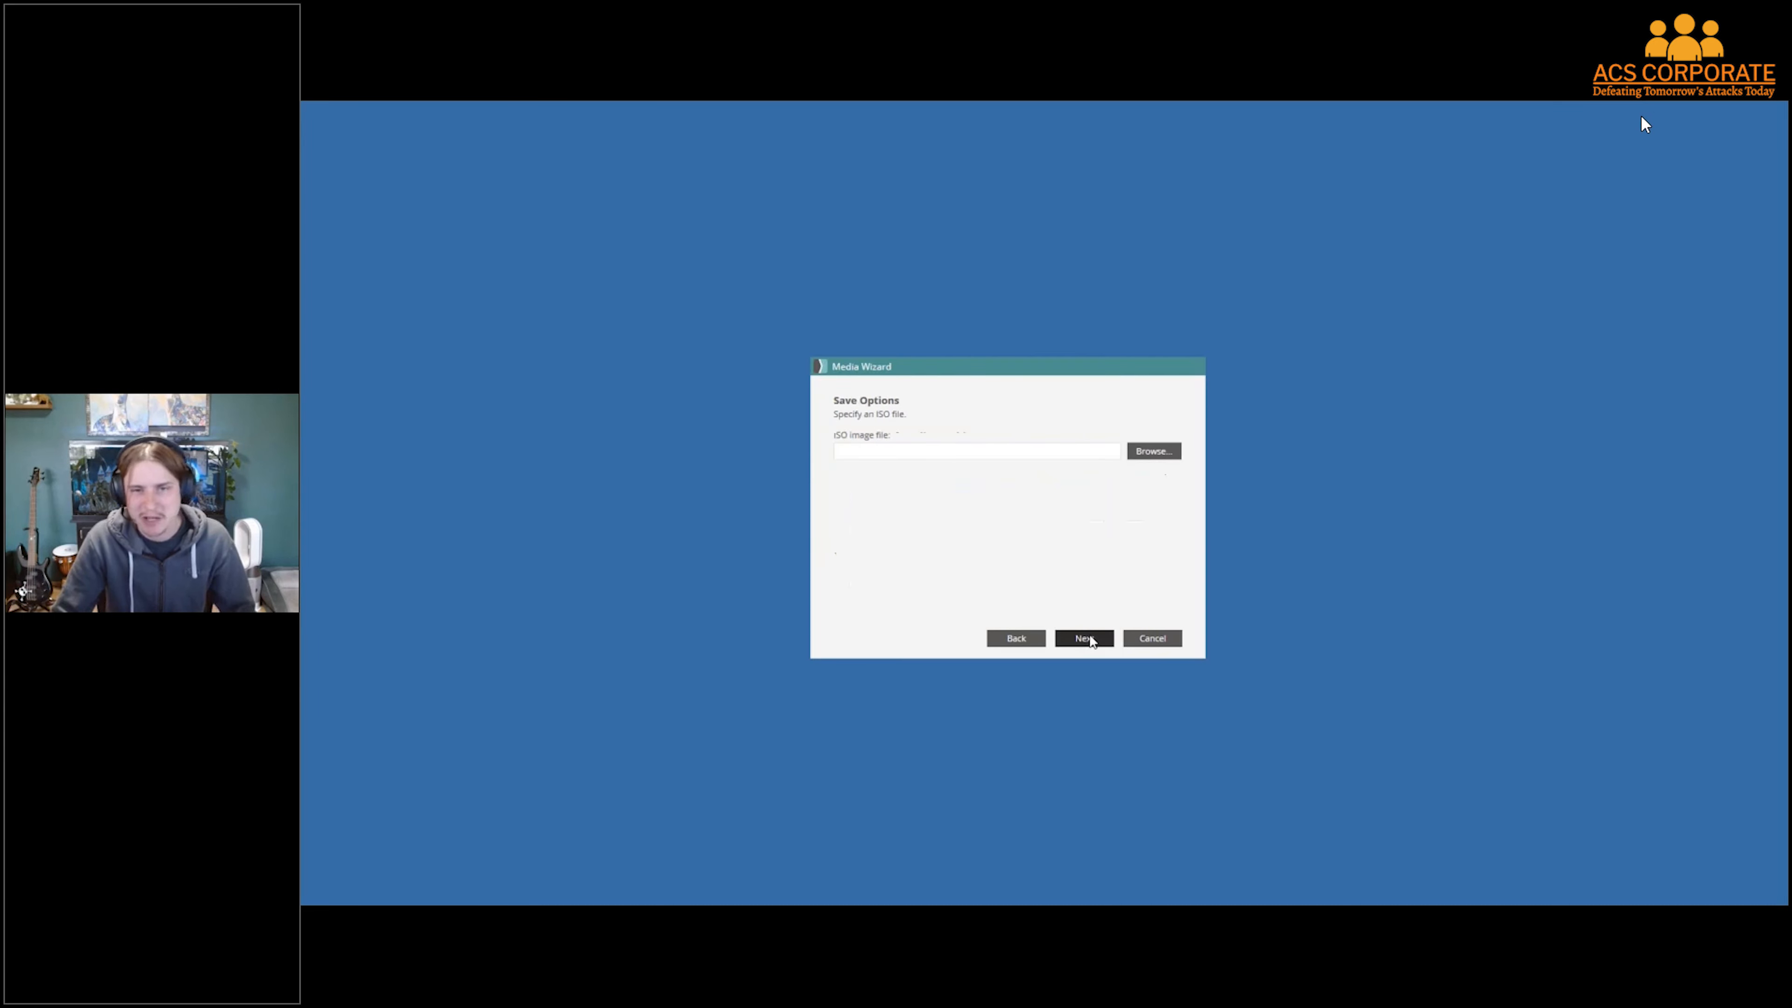
pyautogui.click(1152, 453)
pyautogui.click(1307, 740)
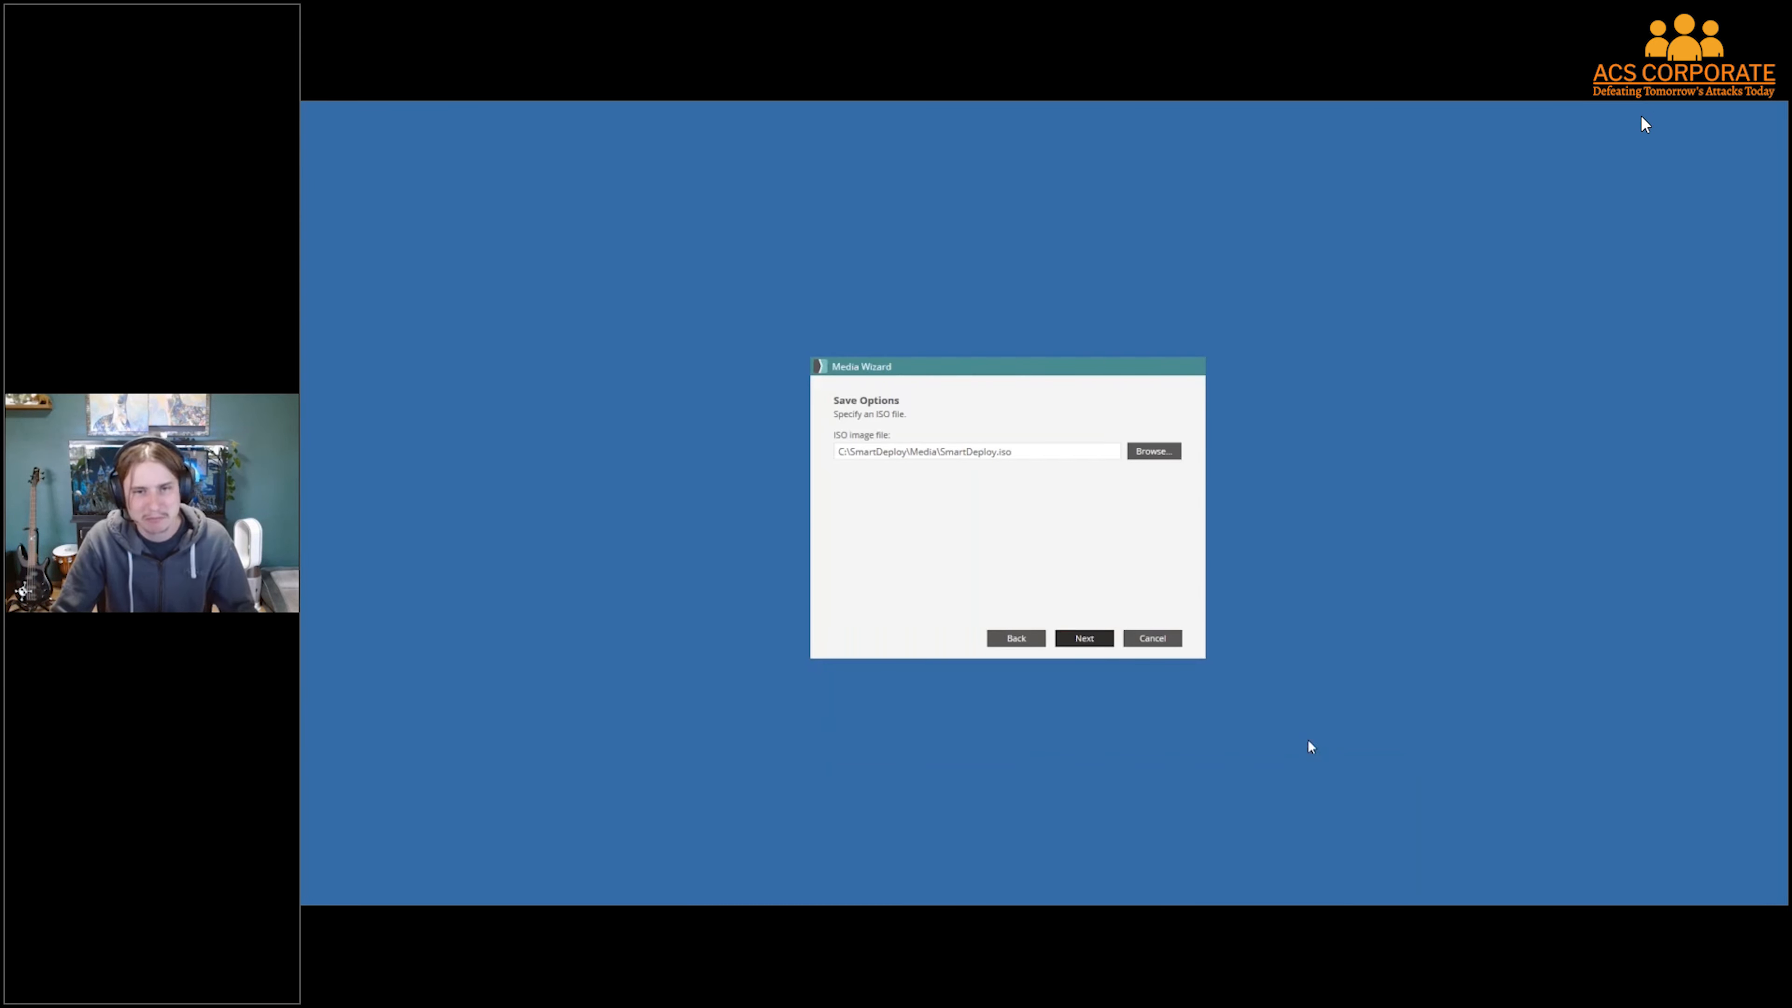
pyautogui.click(1104, 642)
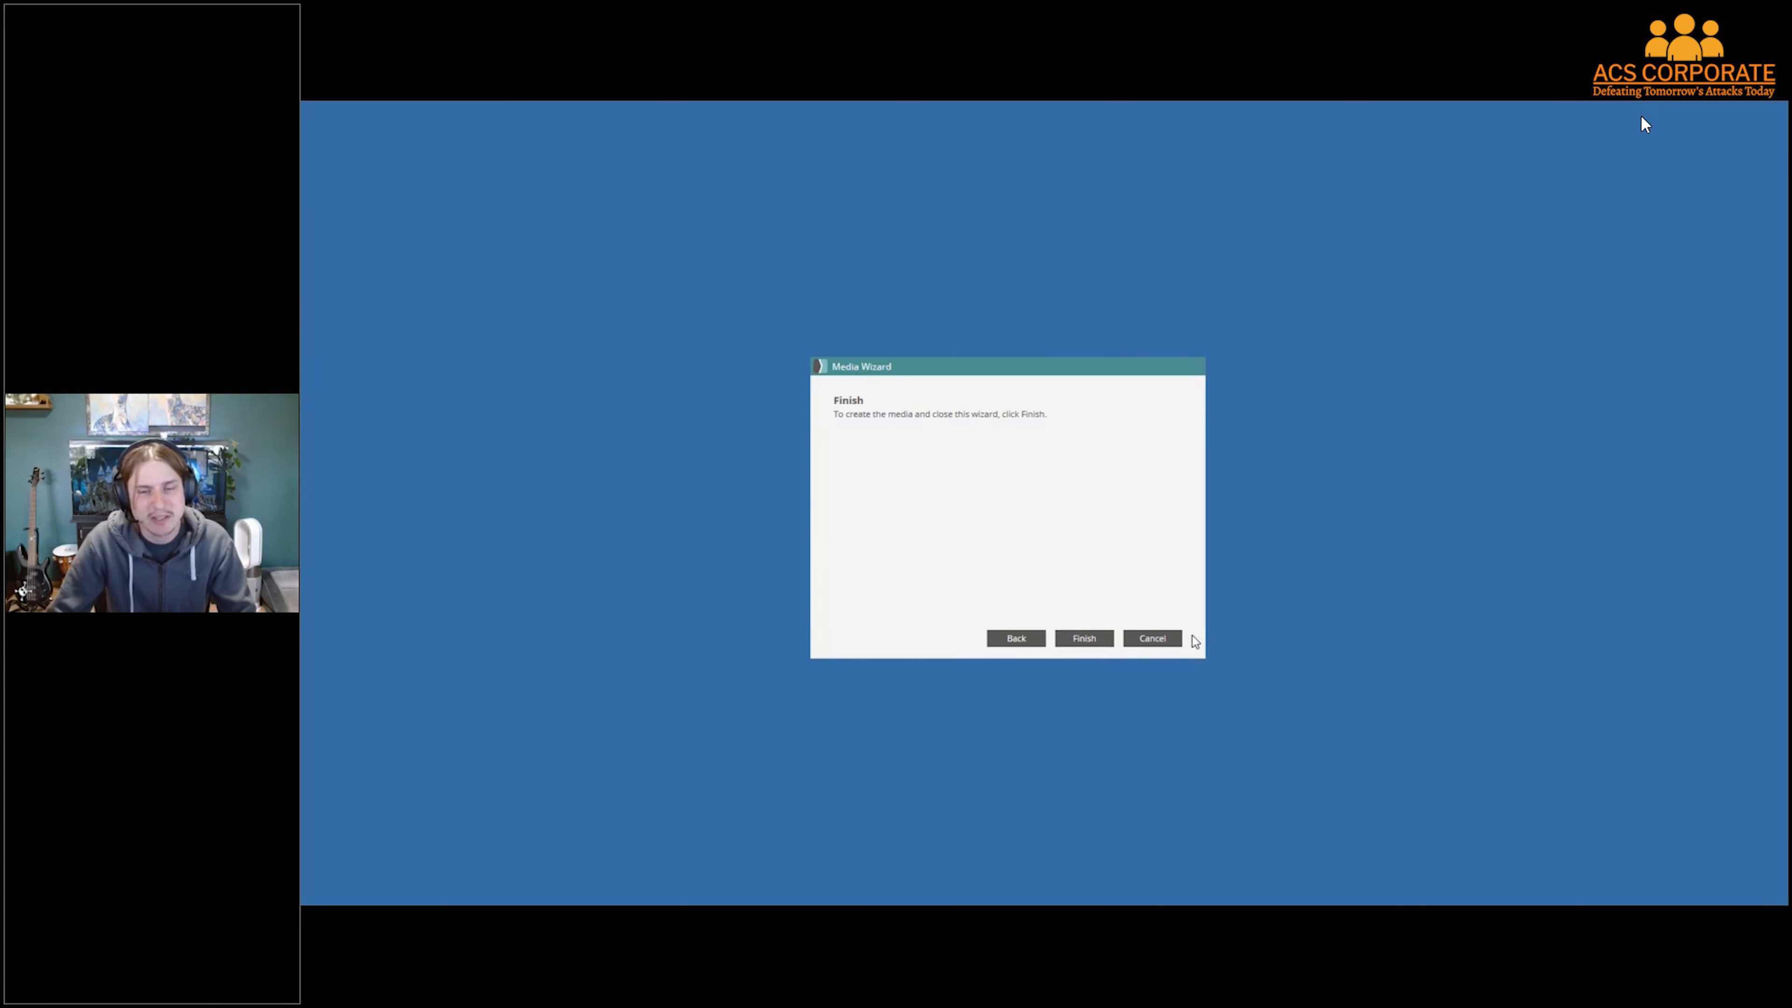
pyautogui.click(1164, 639)
pyautogui.click(1047, 544)
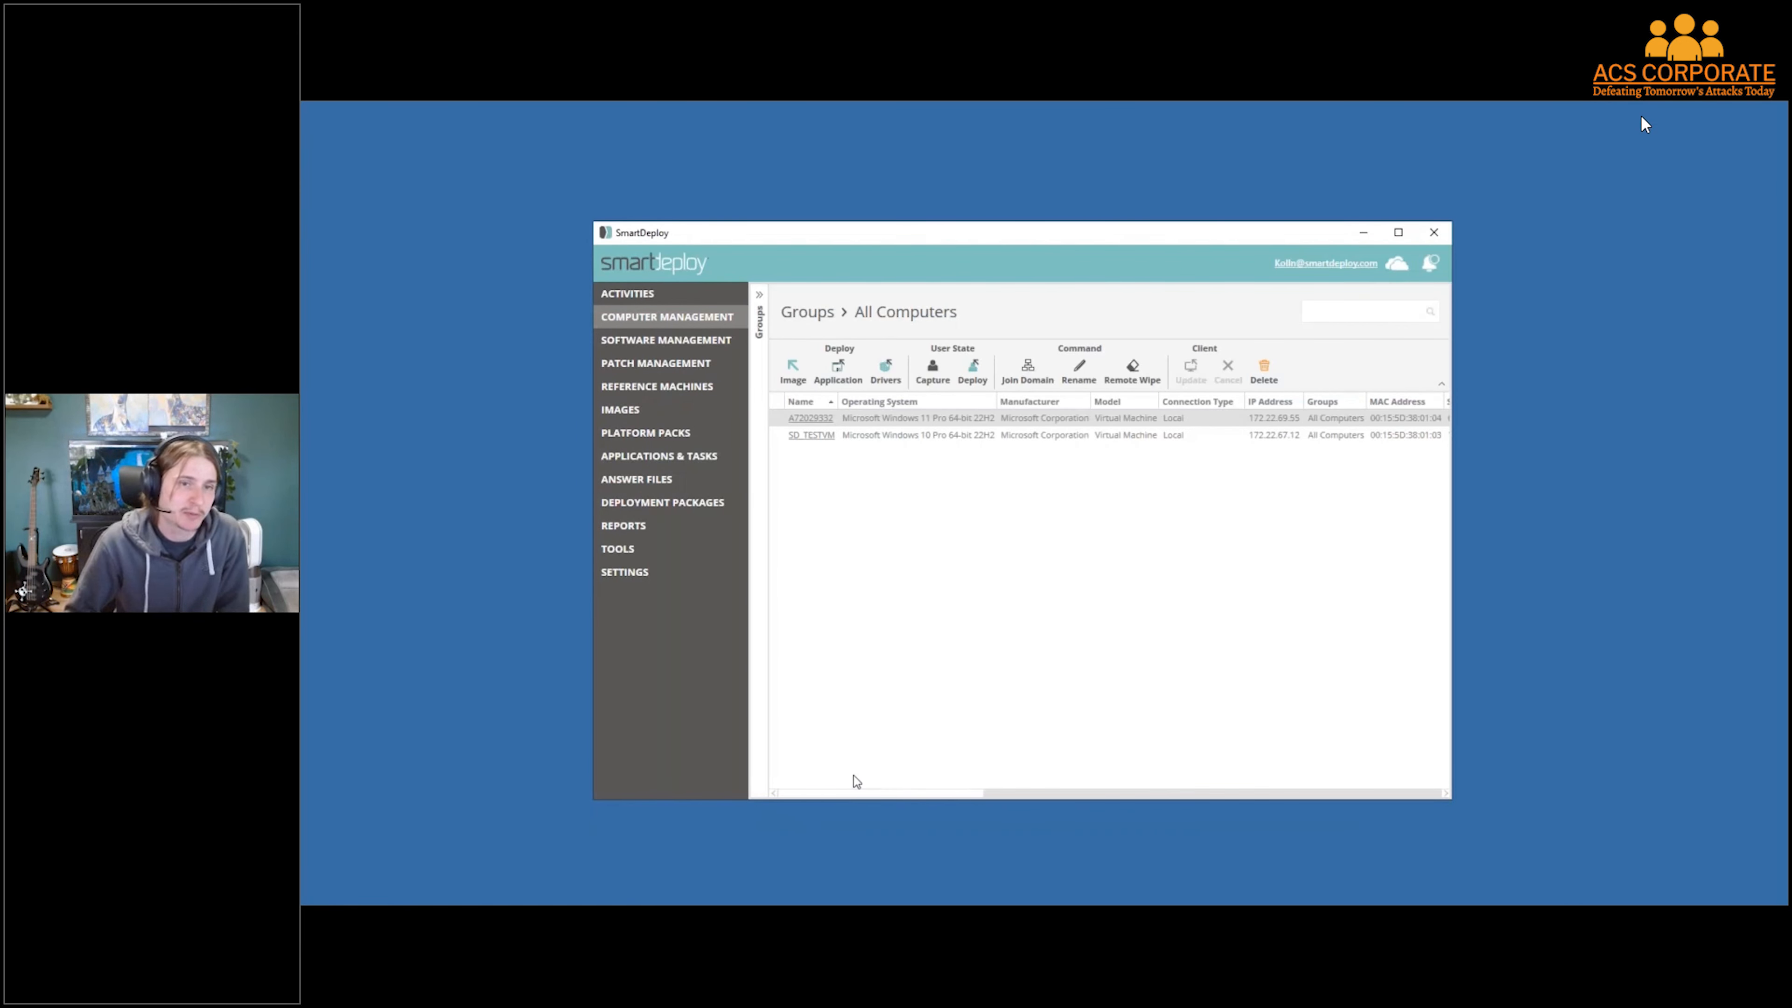
# Look through the images, platform packs and computers, and examine the Slack Desktop entry among the application packs
pyautogui.click(639, 409)
pyautogui.click(663, 433)
pyautogui.click(676, 458)
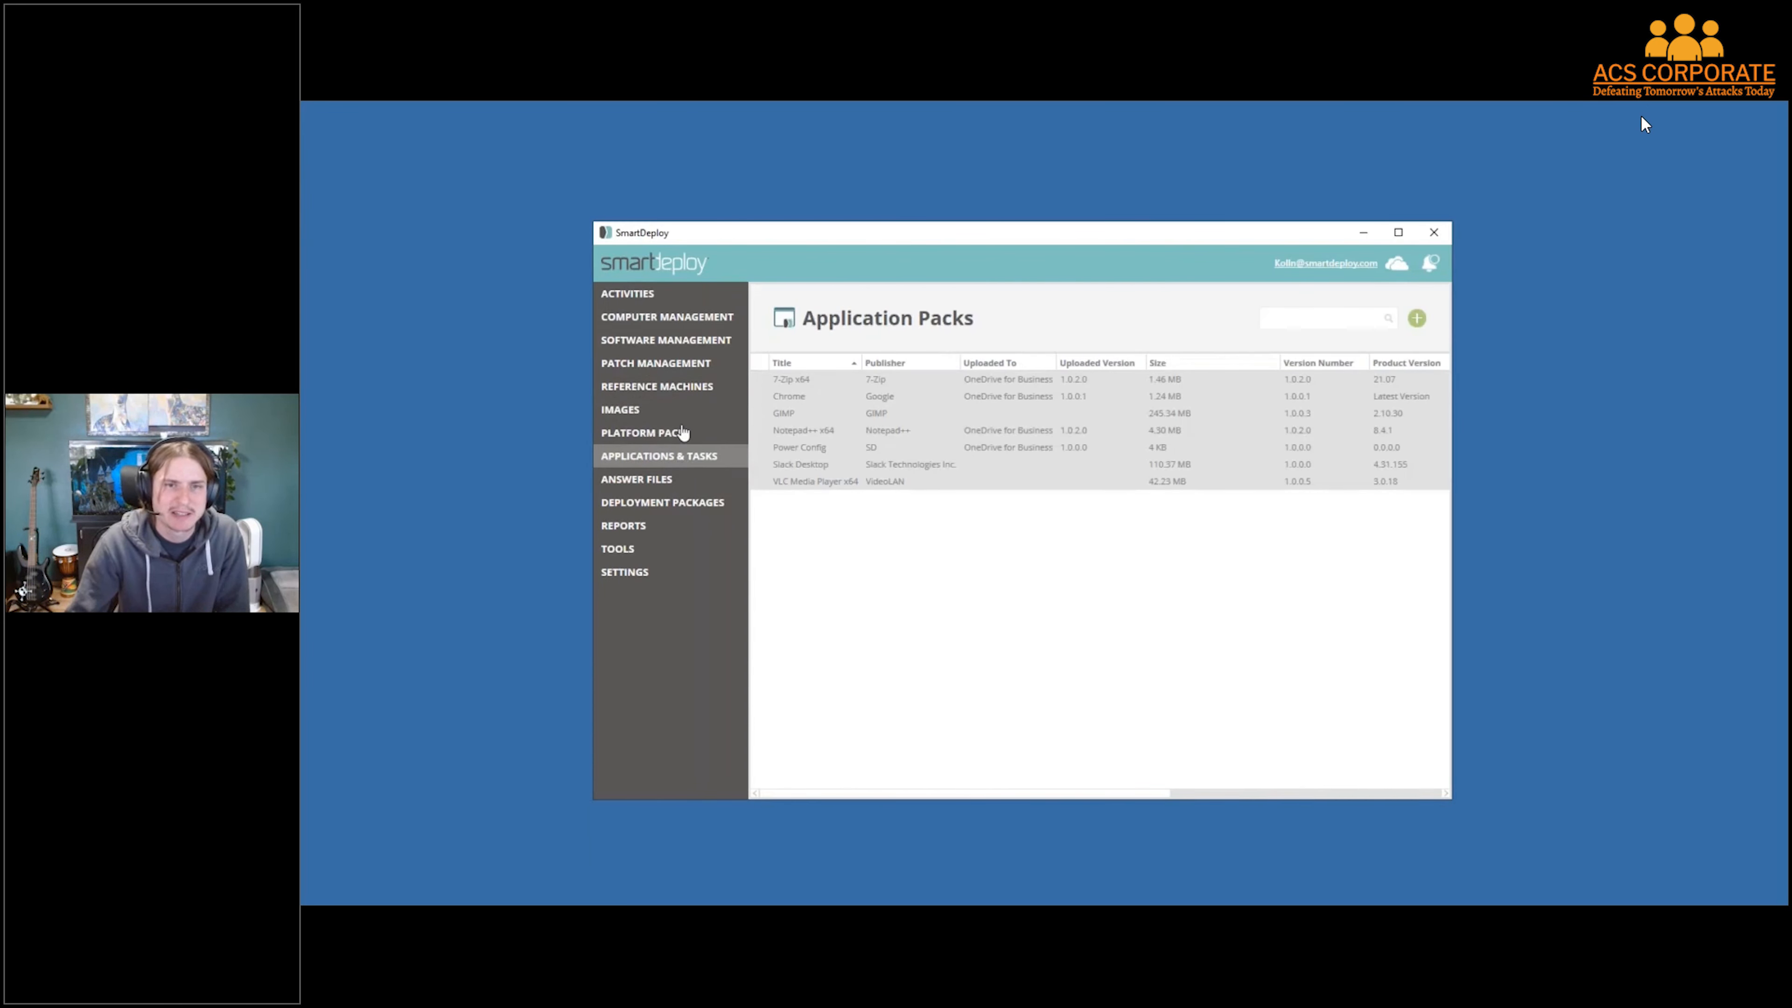
pyautogui.click(670, 318)
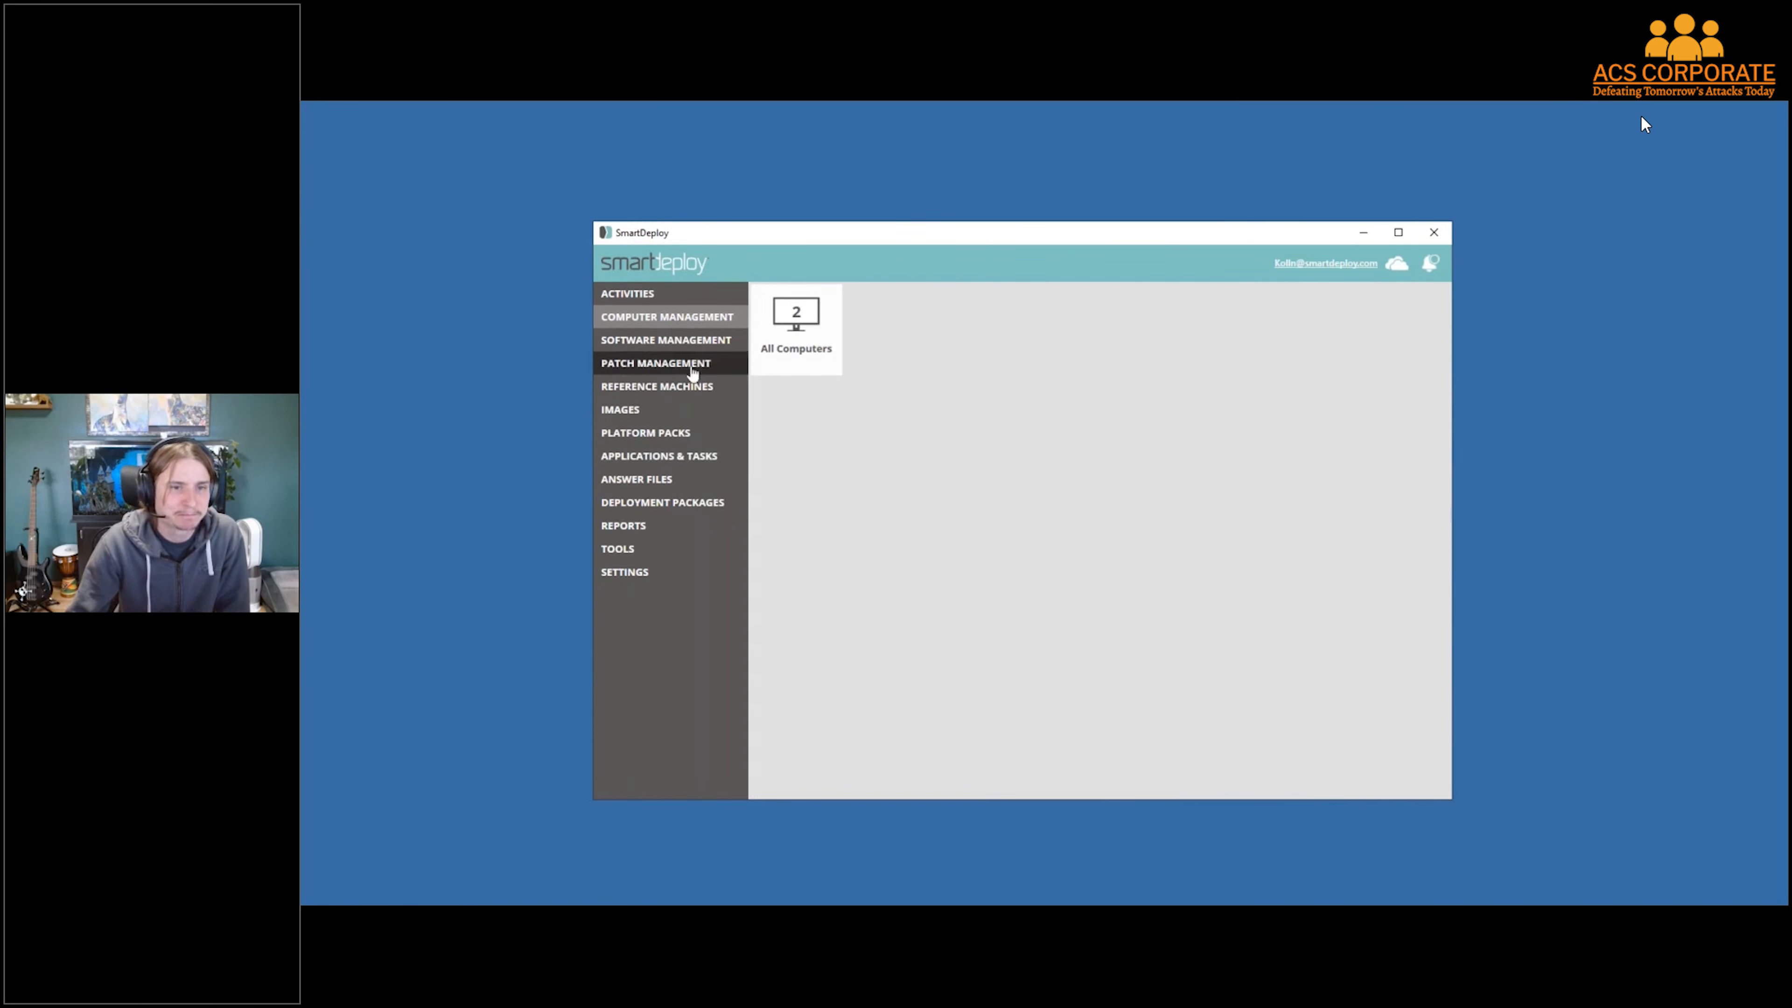
pyautogui.click(681, 457)
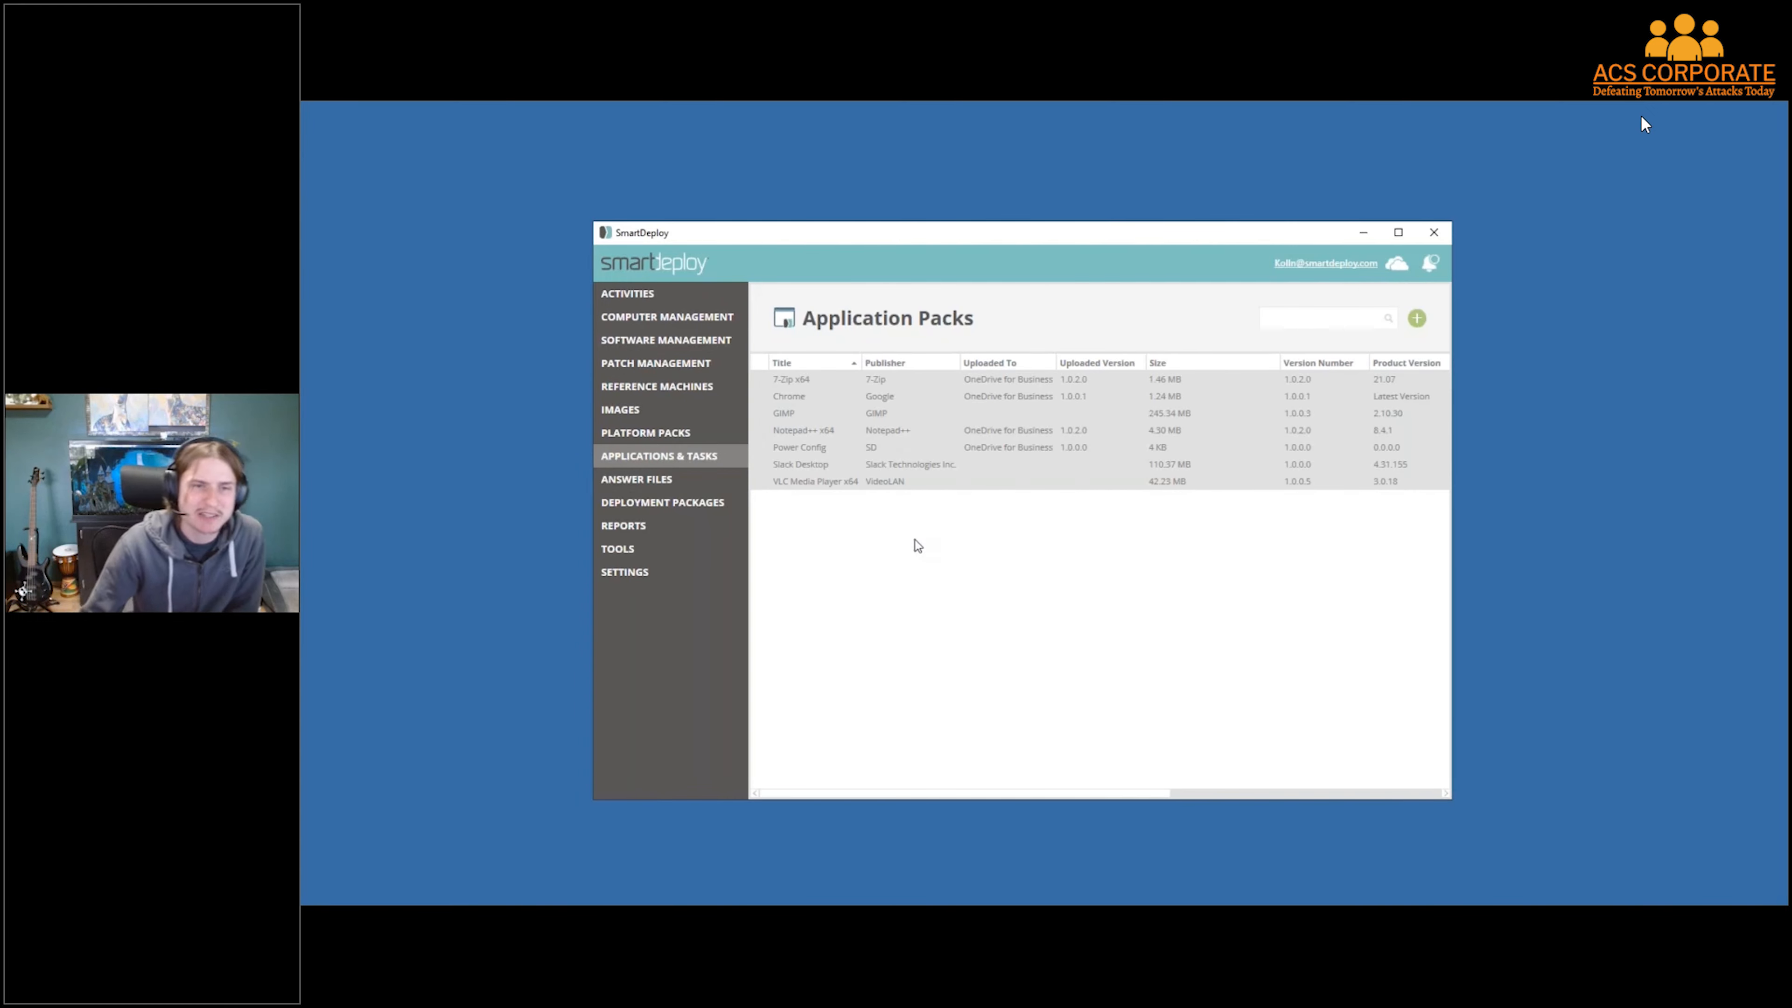
pyautogui.click(894, 465)
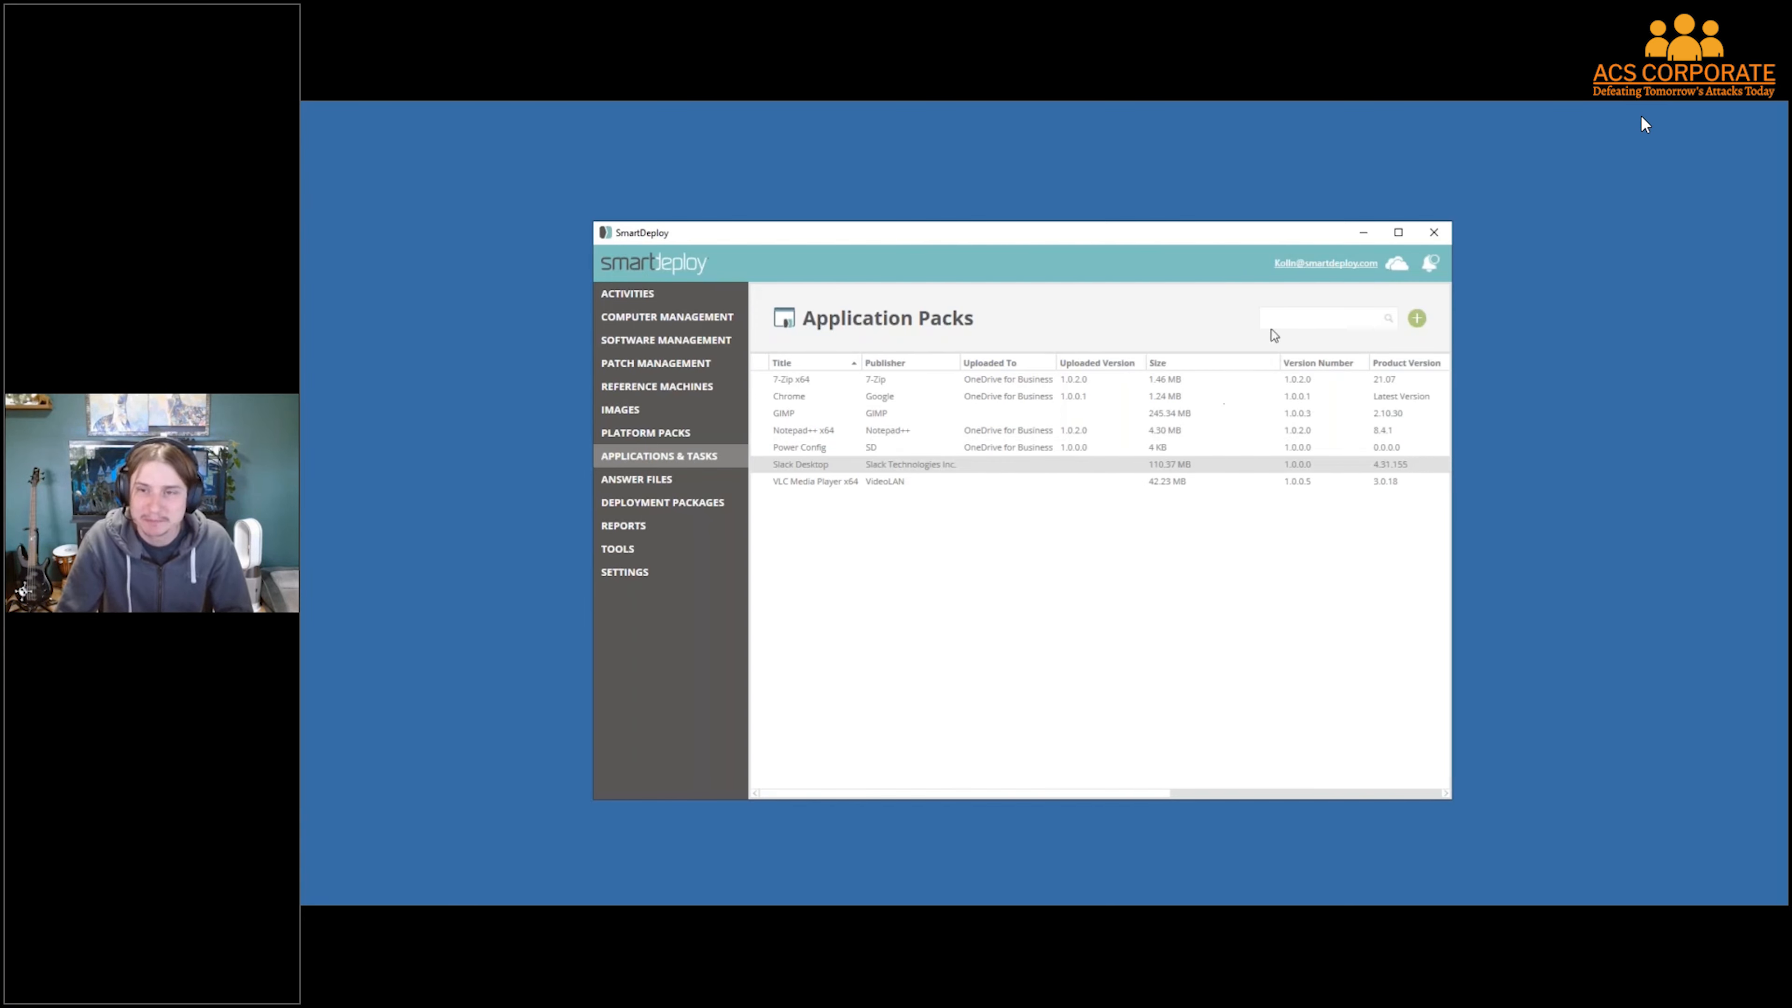
# Browse the catalogue of downloadable application packs and close it without downloading anything
pyautogui.click(1415, 318)
pyautogui.click(1358, 375)
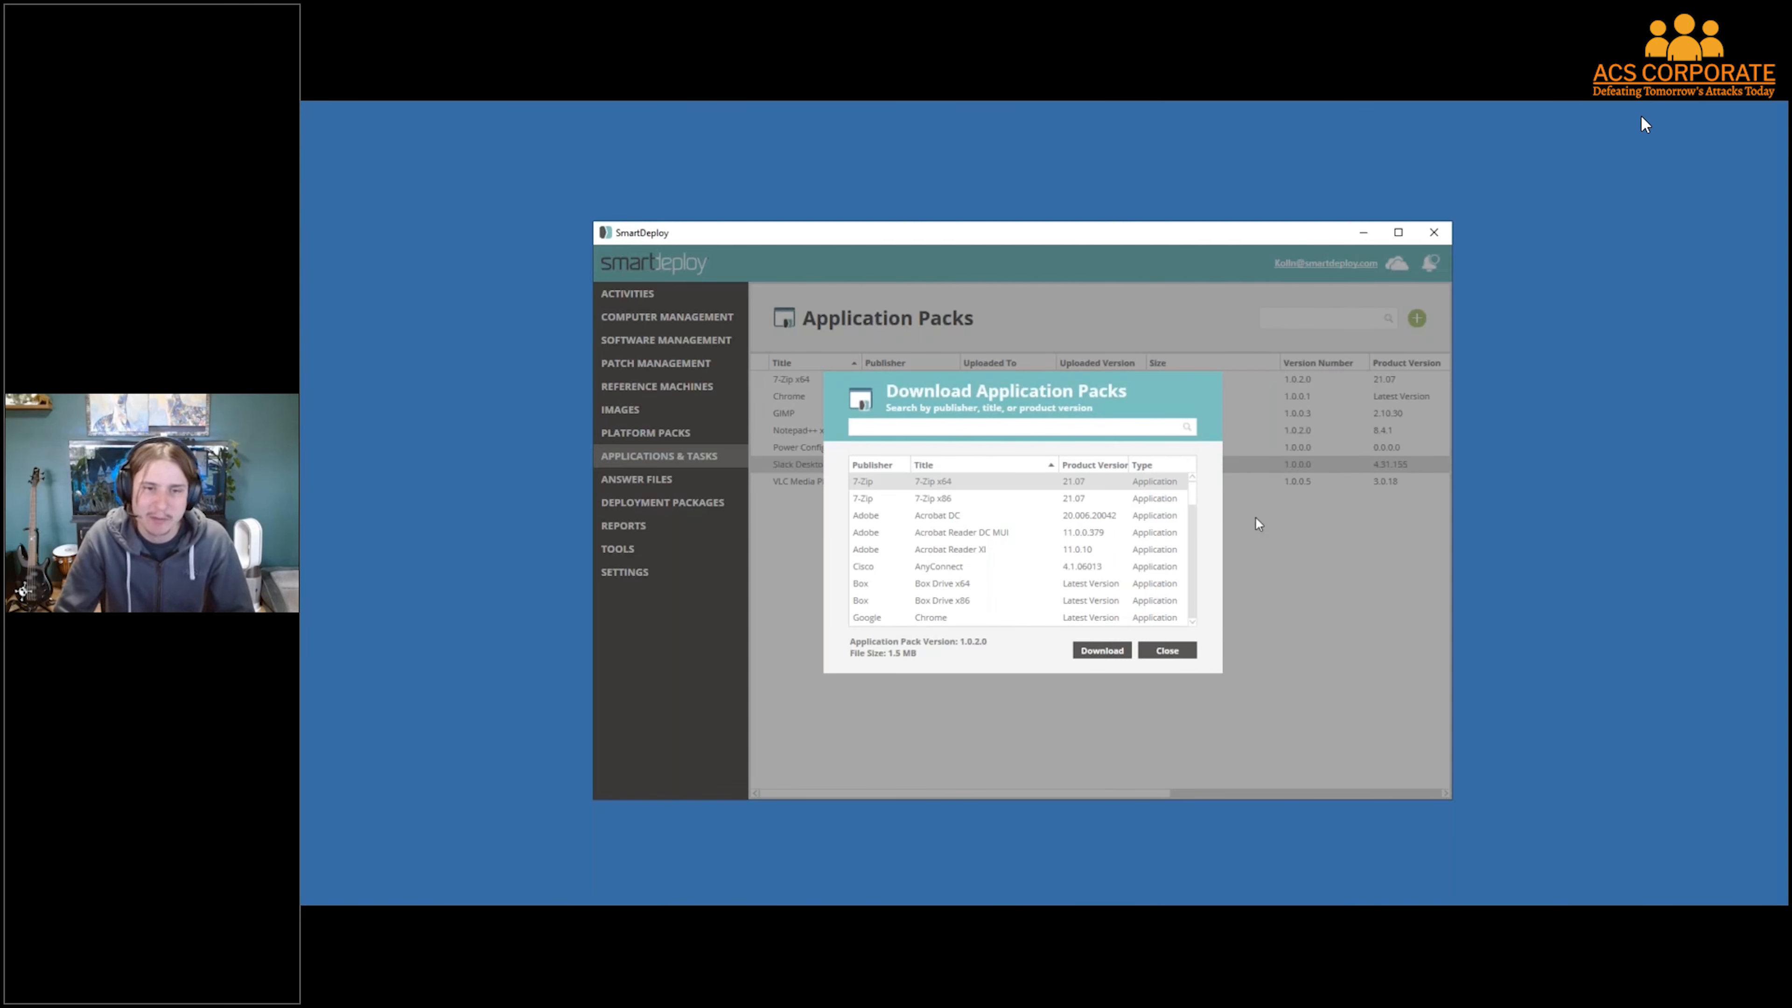
pyautogui.scroll(-10, 1024, 569)
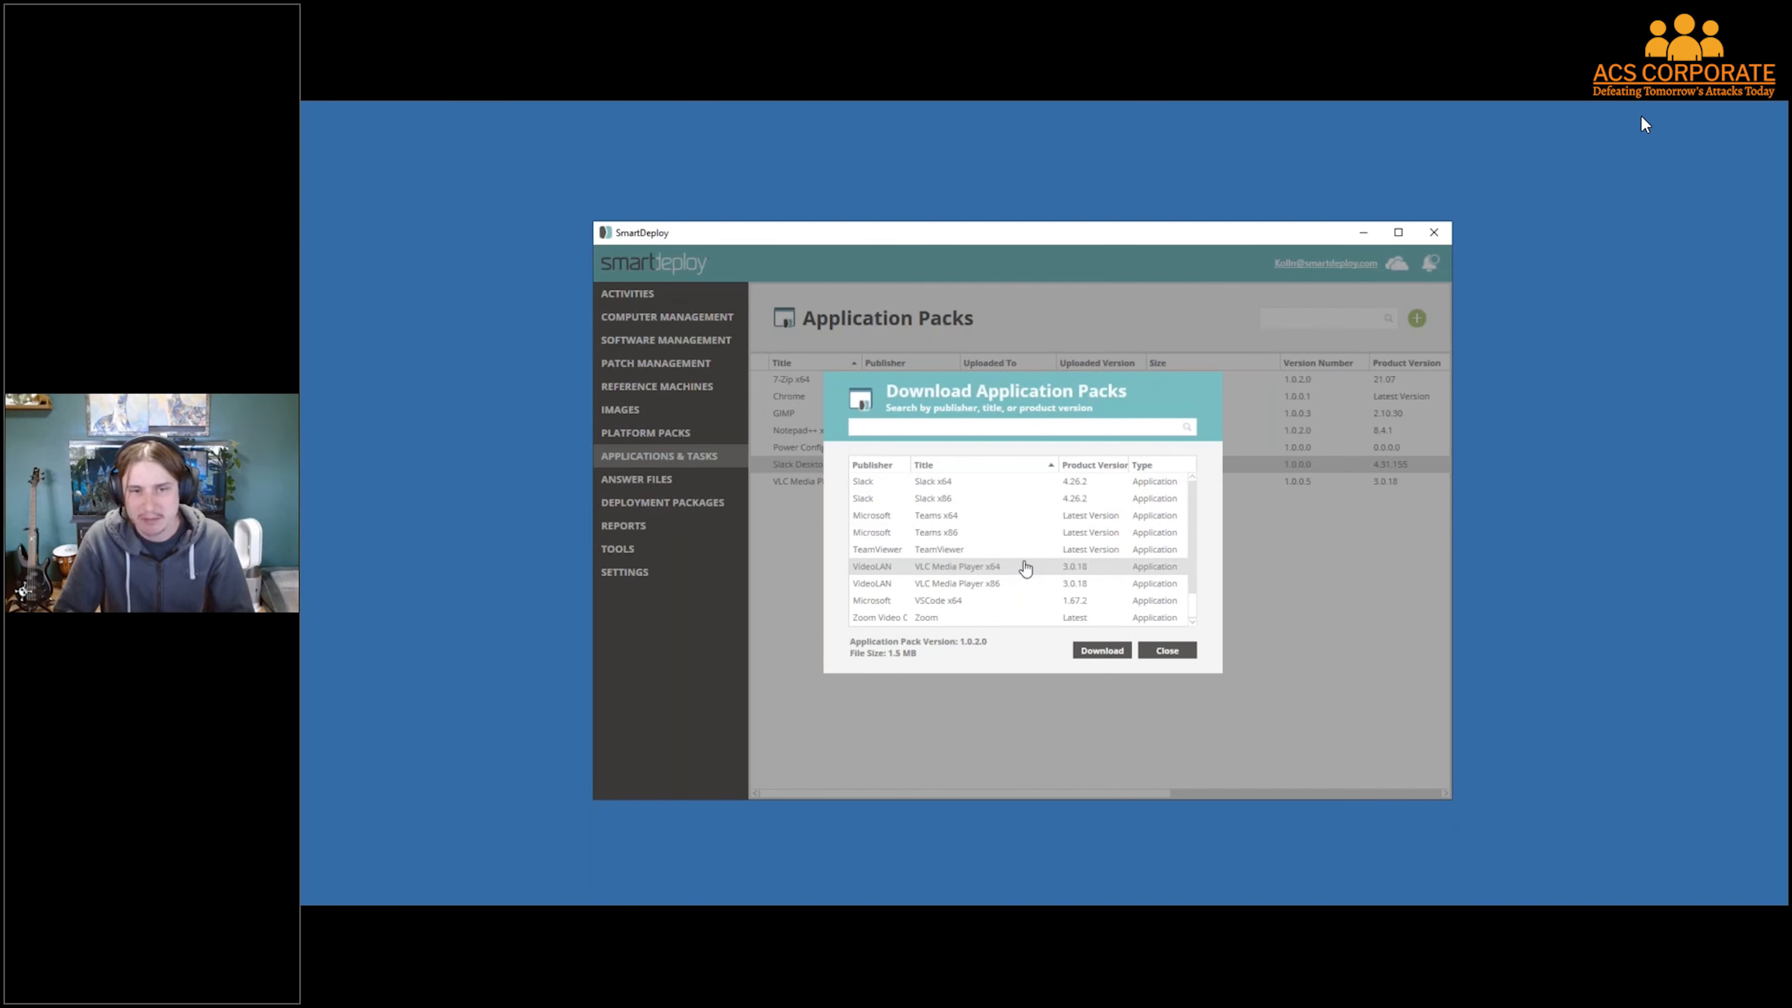
pyautogui.click(1178, 651)
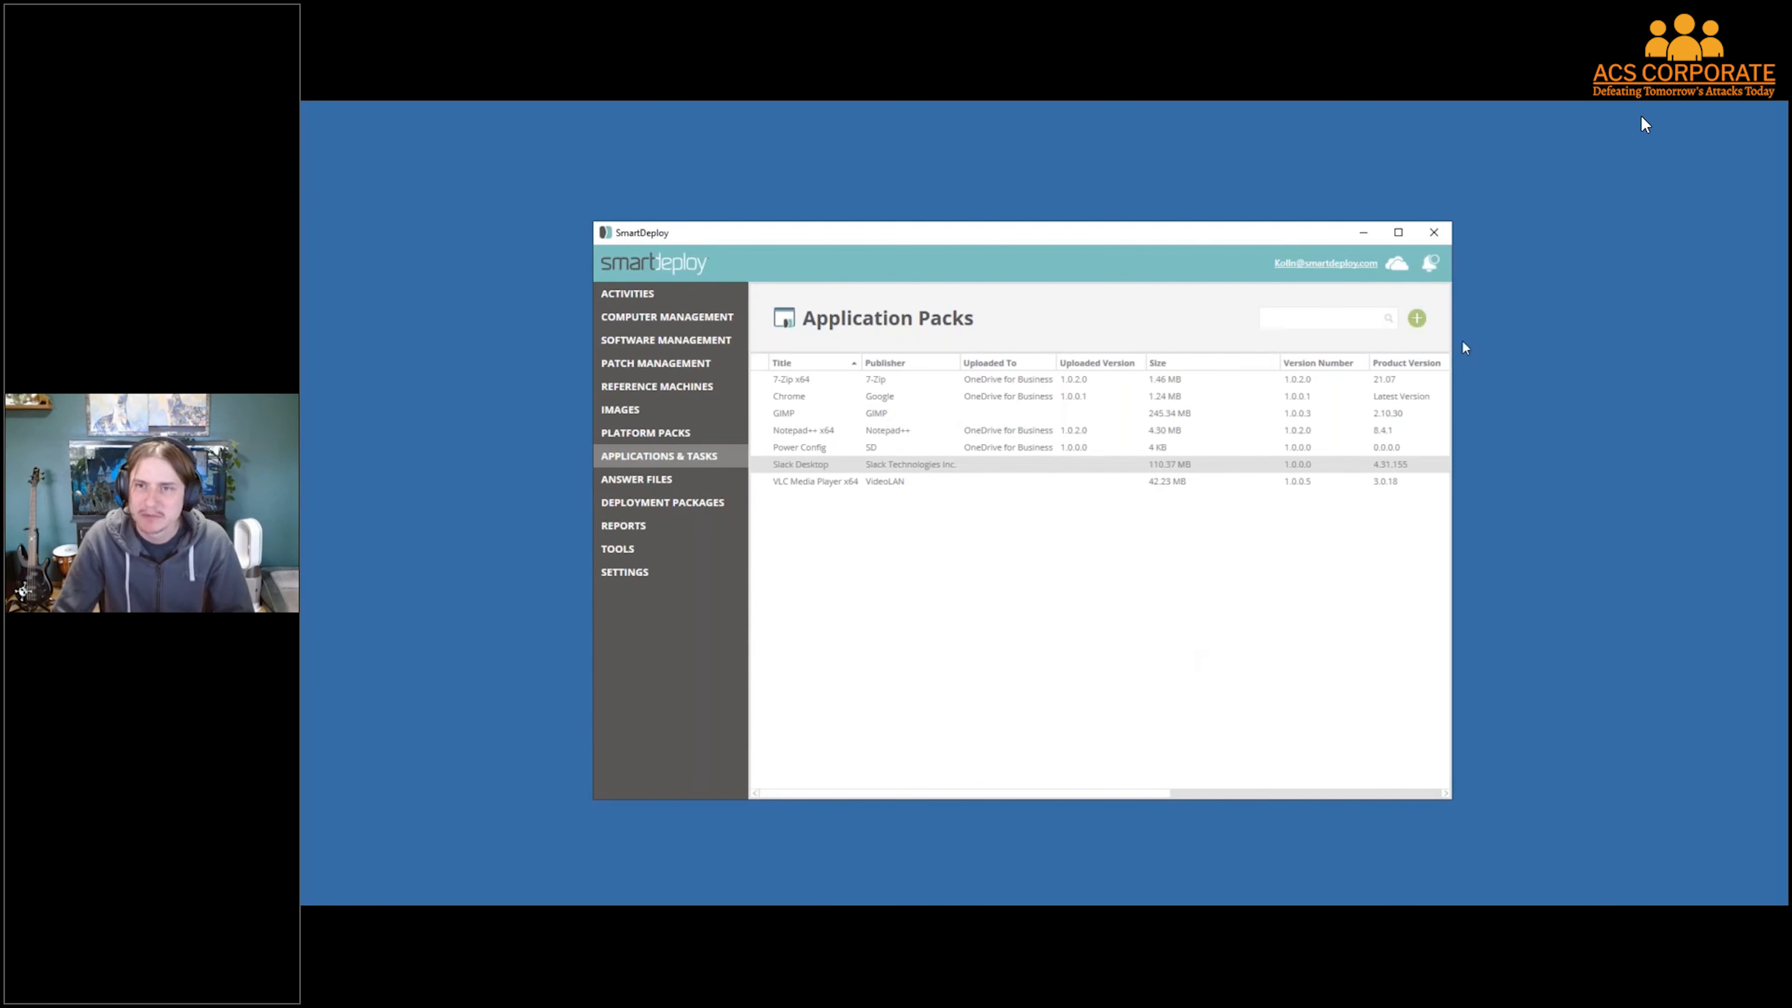
# Start creating a new application pack, minimize the main console and advance the wizard to the installation files
pyautogui.click(1417, 319)
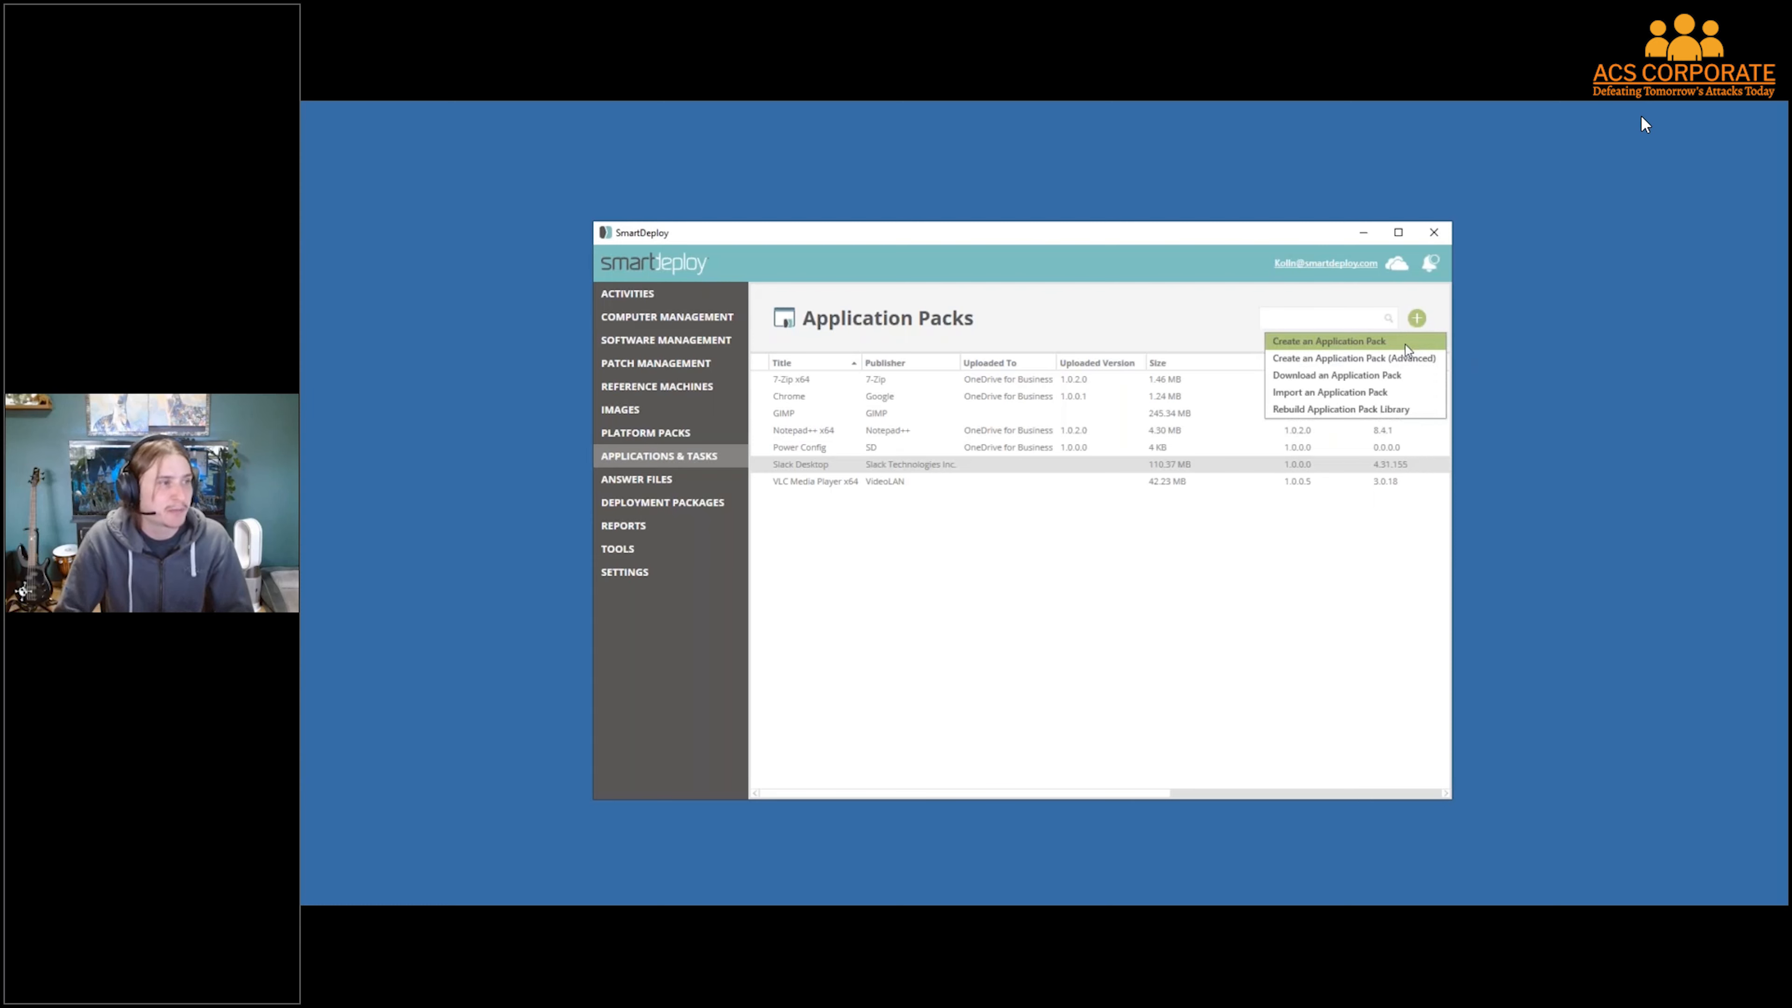
pyautogui.click(1405, 344)
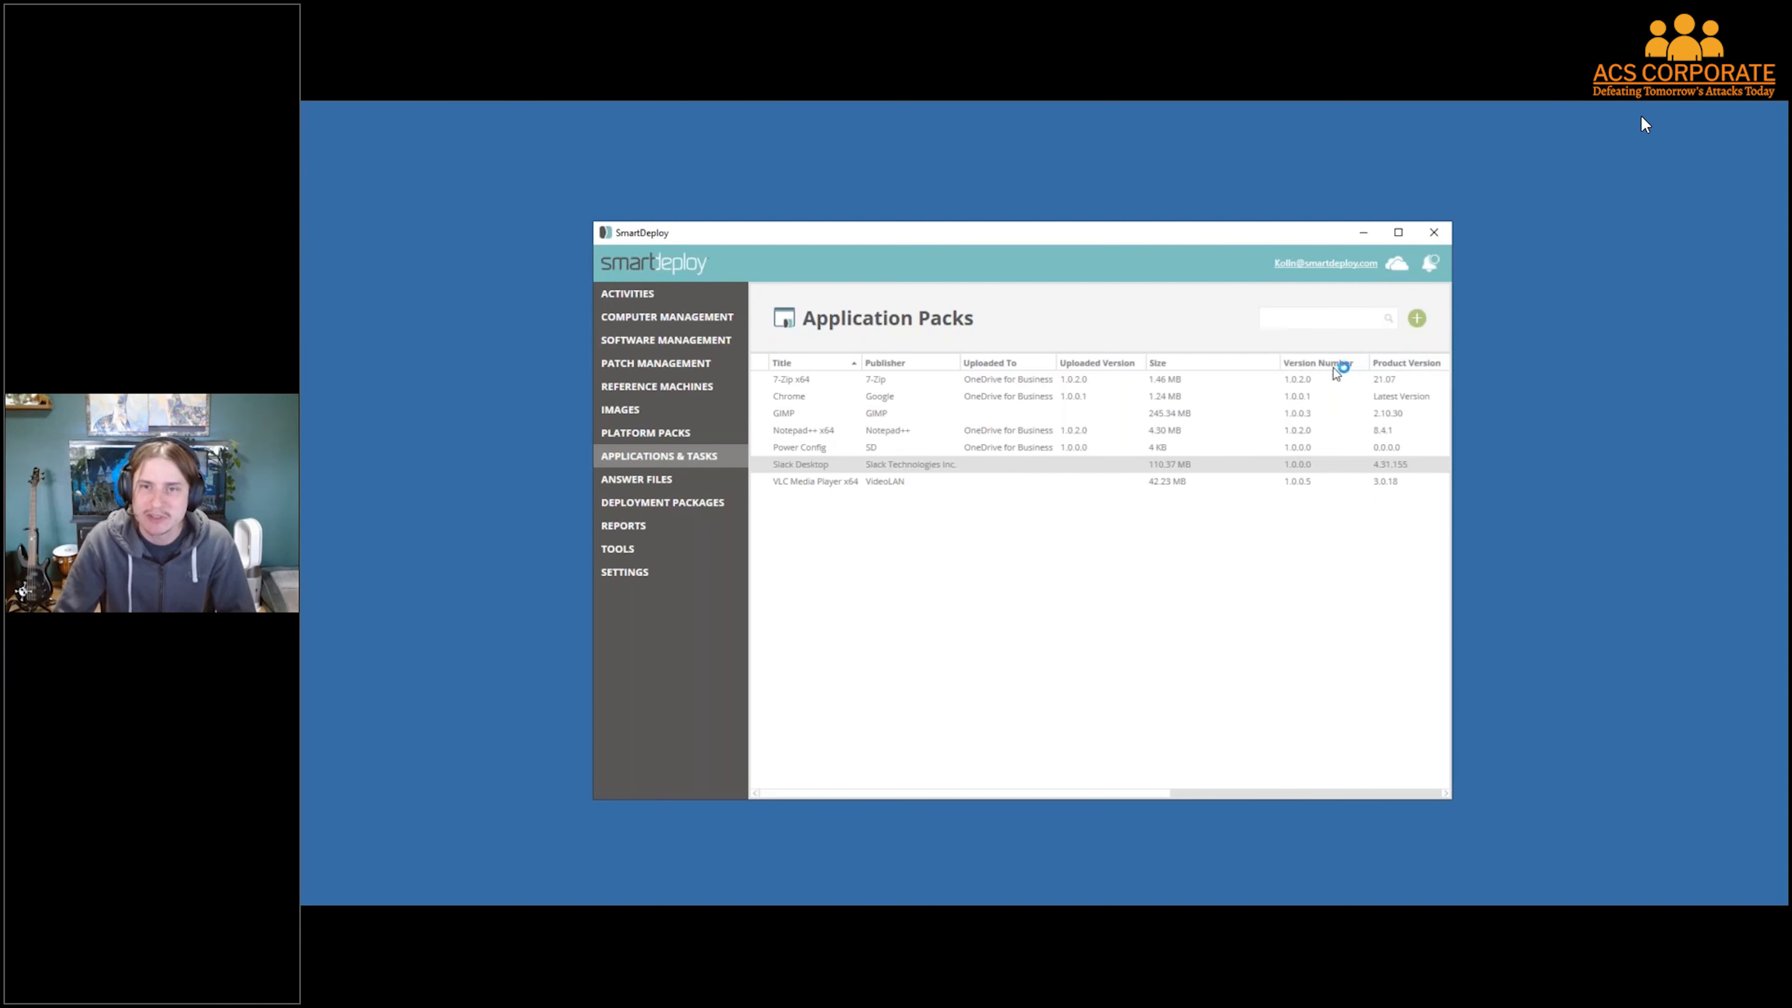
pyautogui.click(1417, 318)
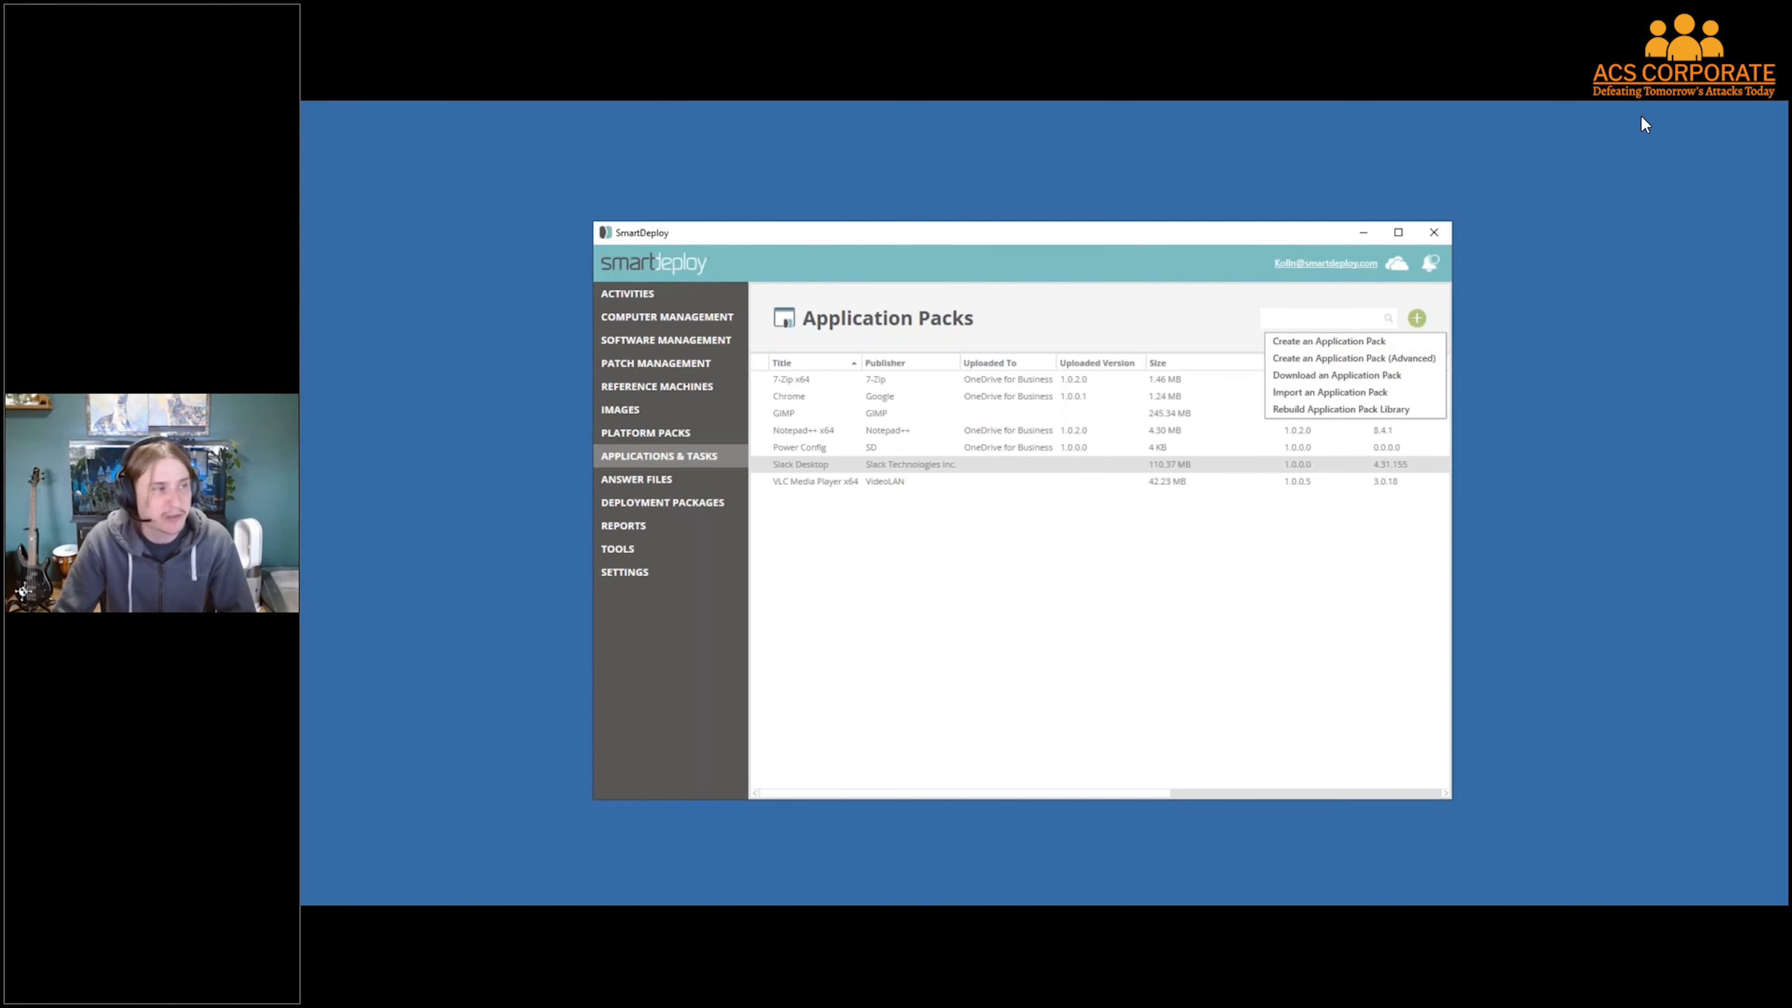
pyautogui.click(1329, 342)
pyautogui.moveTo(780, 410); pyautogui.dragTo(1362, 282)
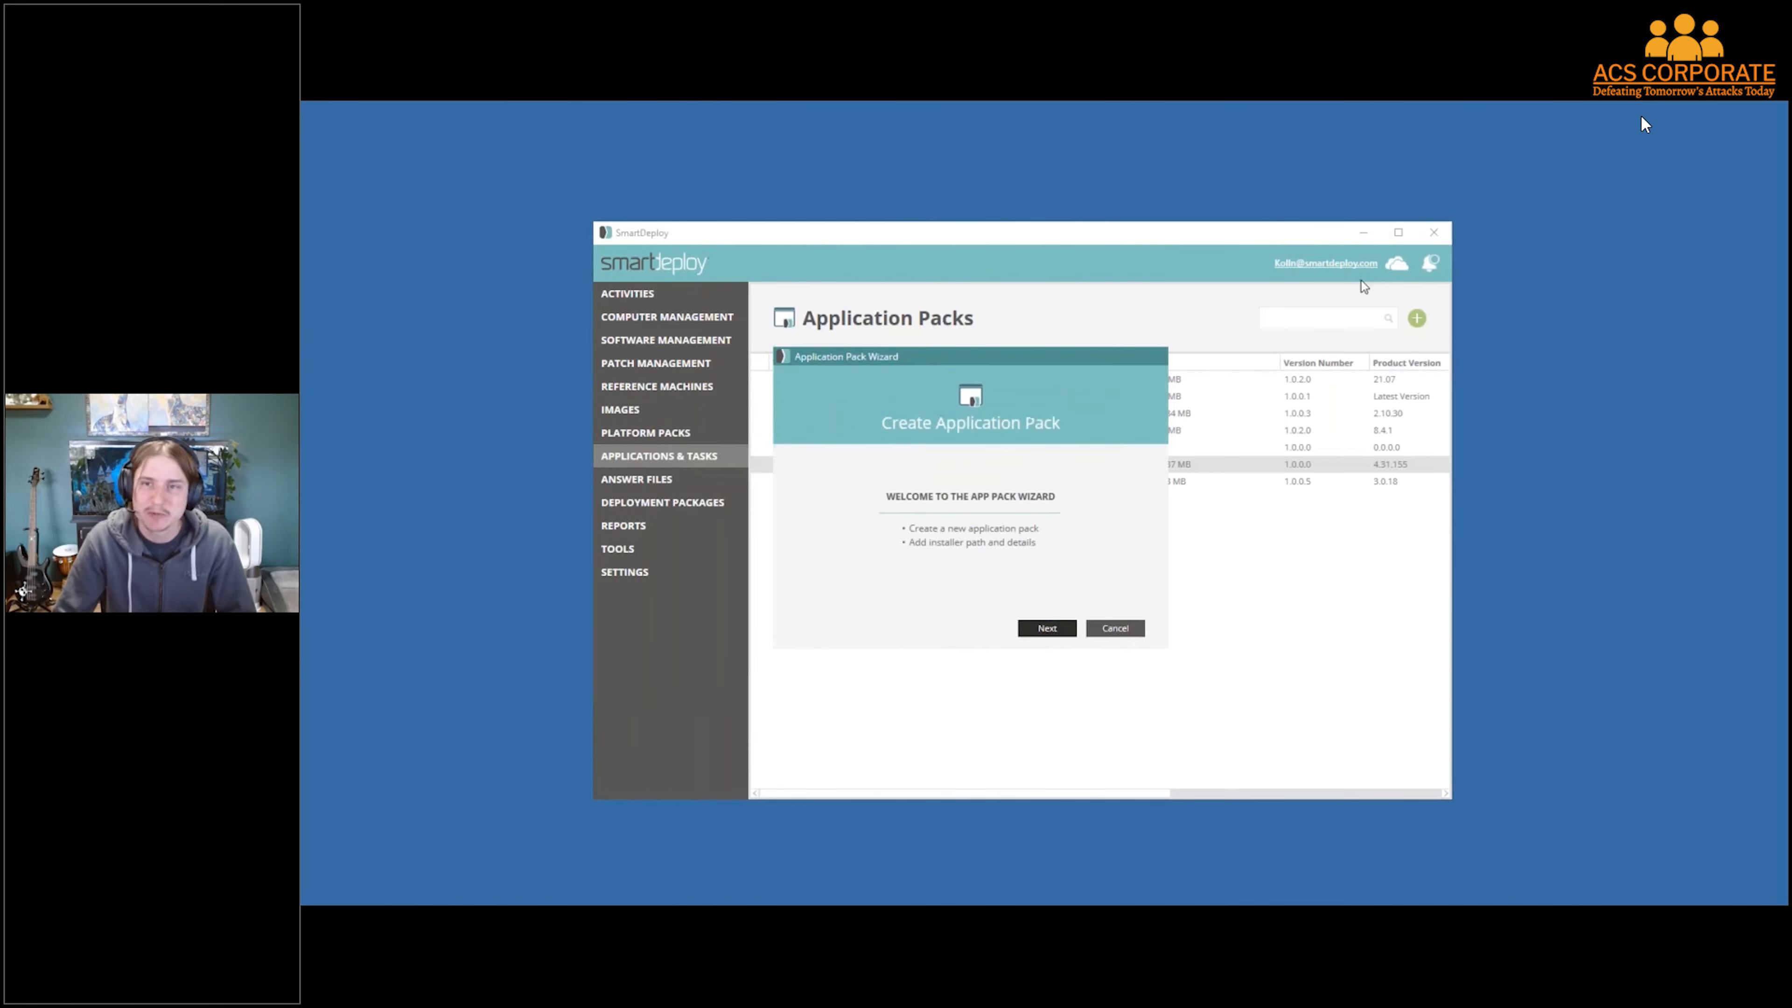
pyautogui.click(1366, 234)
pyautogui.click(1042, 631)
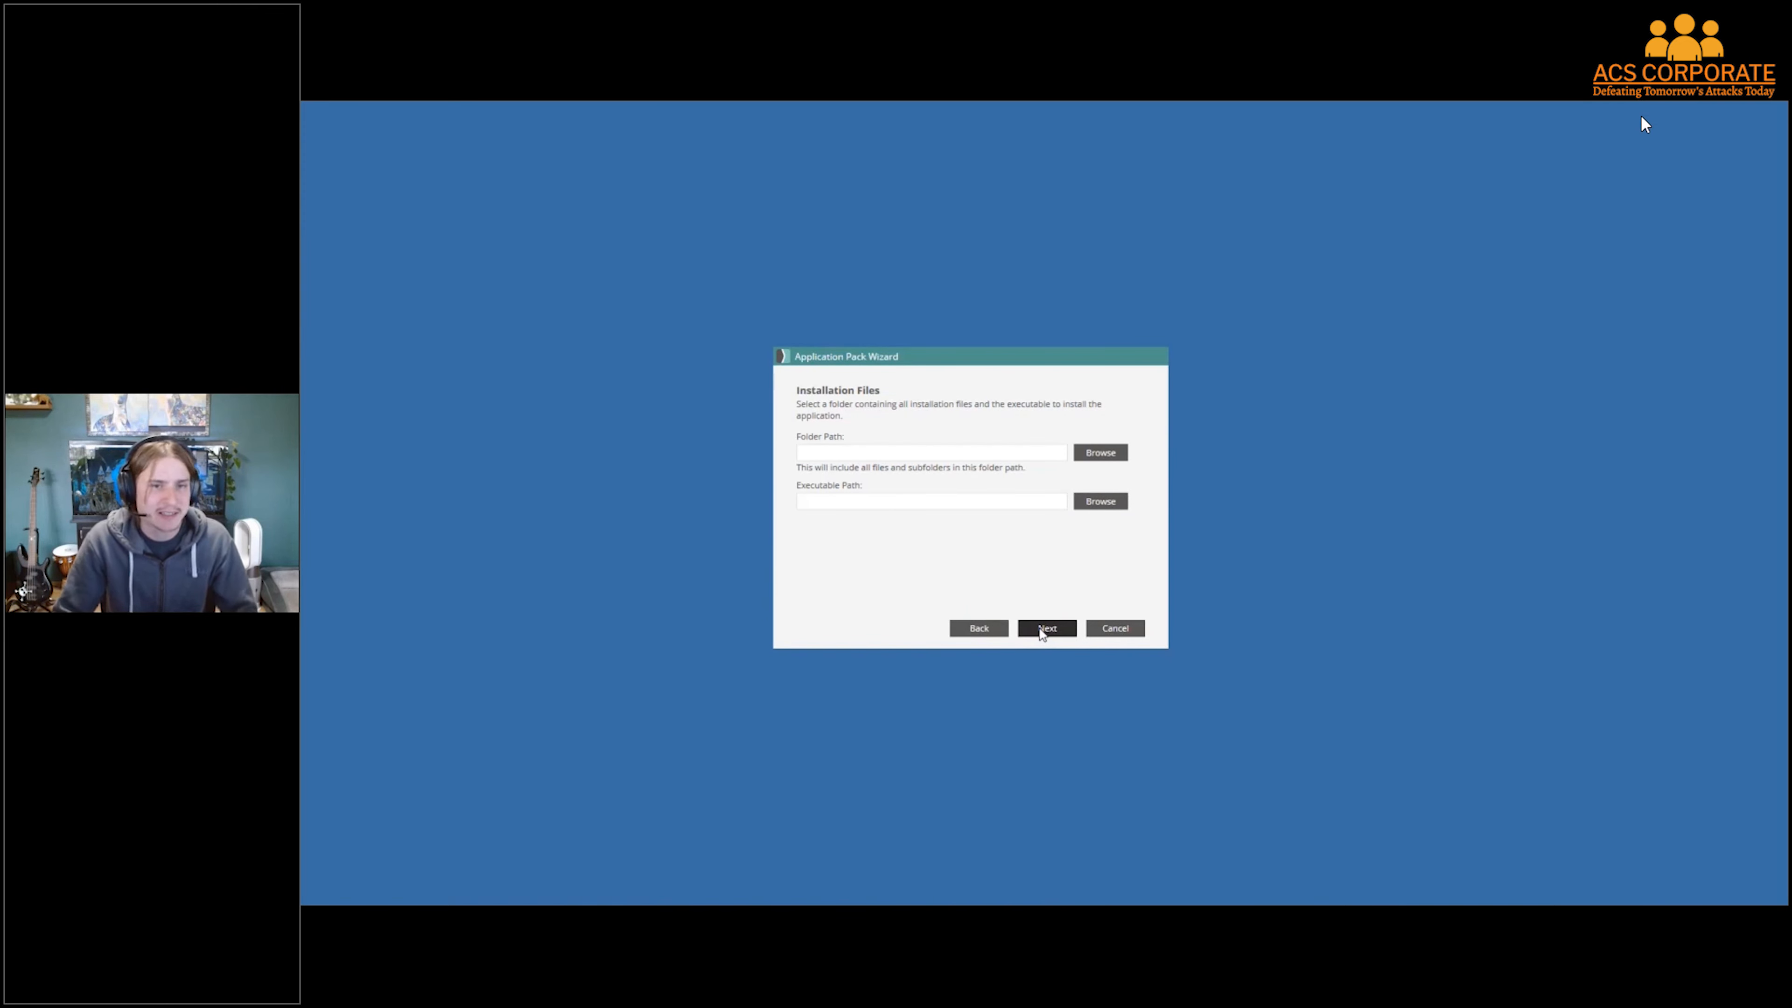
# Set the application pack's installation folder to C:\SmartDeploy\Application Files\Slack
pyautogui.click(1100, 453)
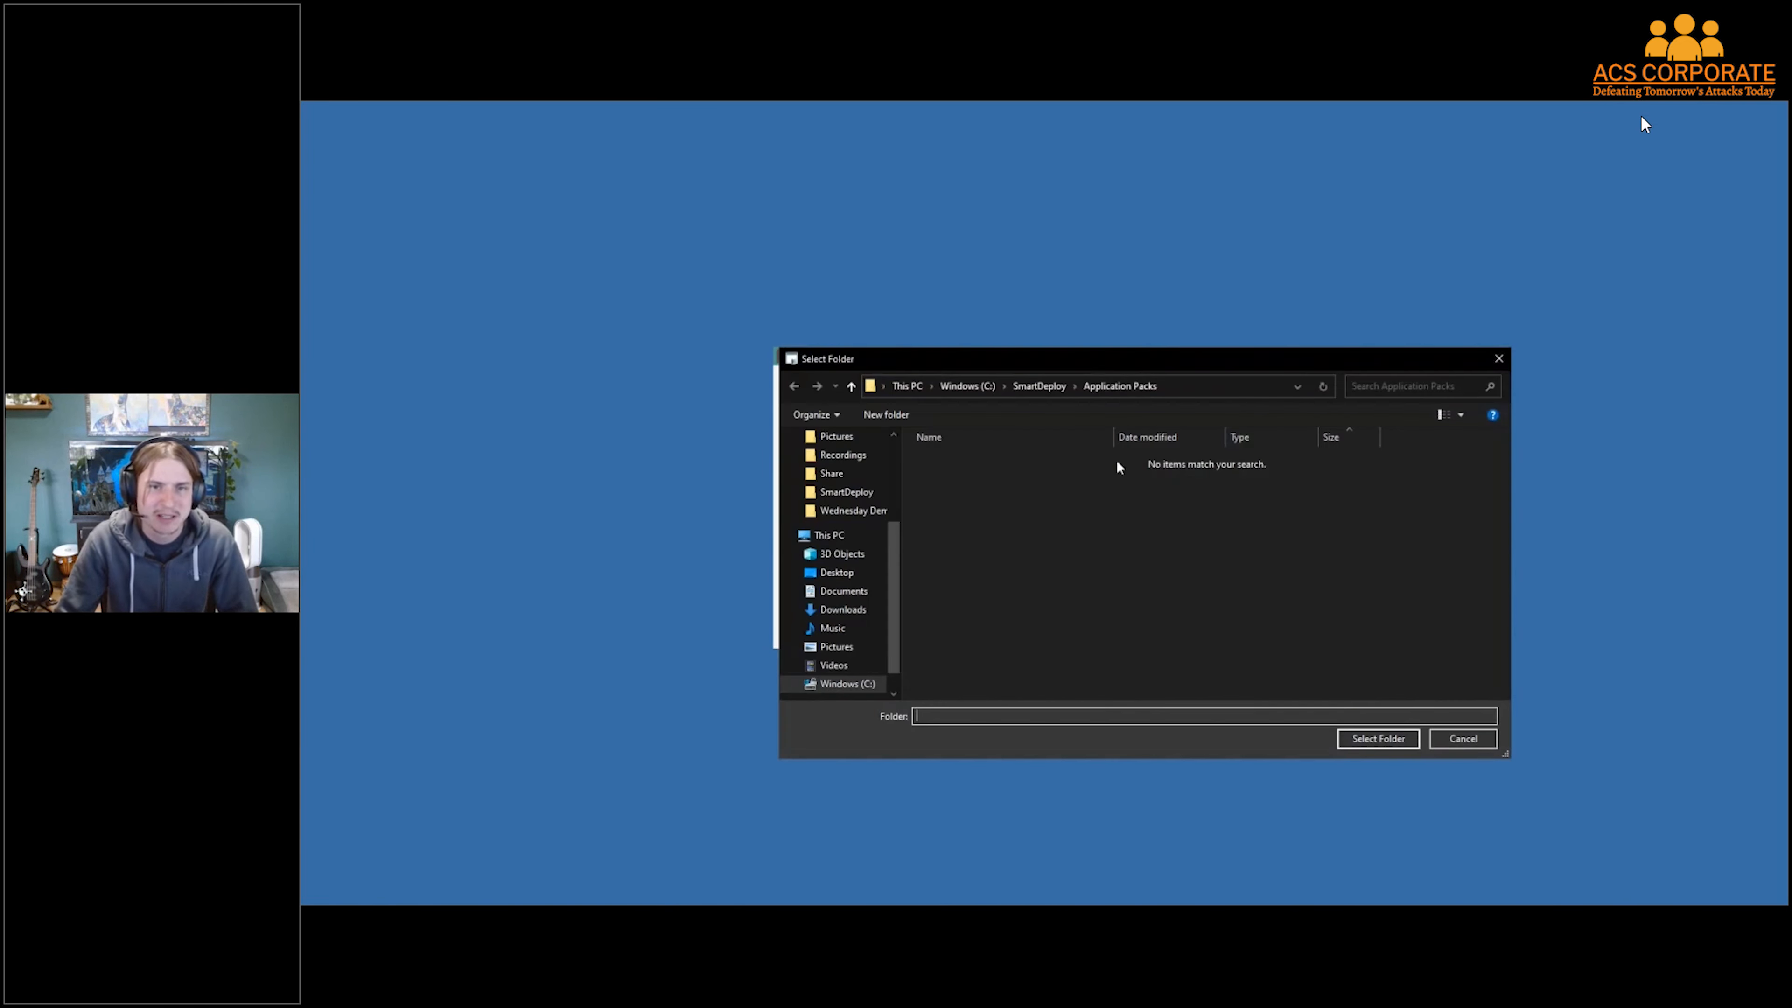
pyautogui.click(1054, 386)
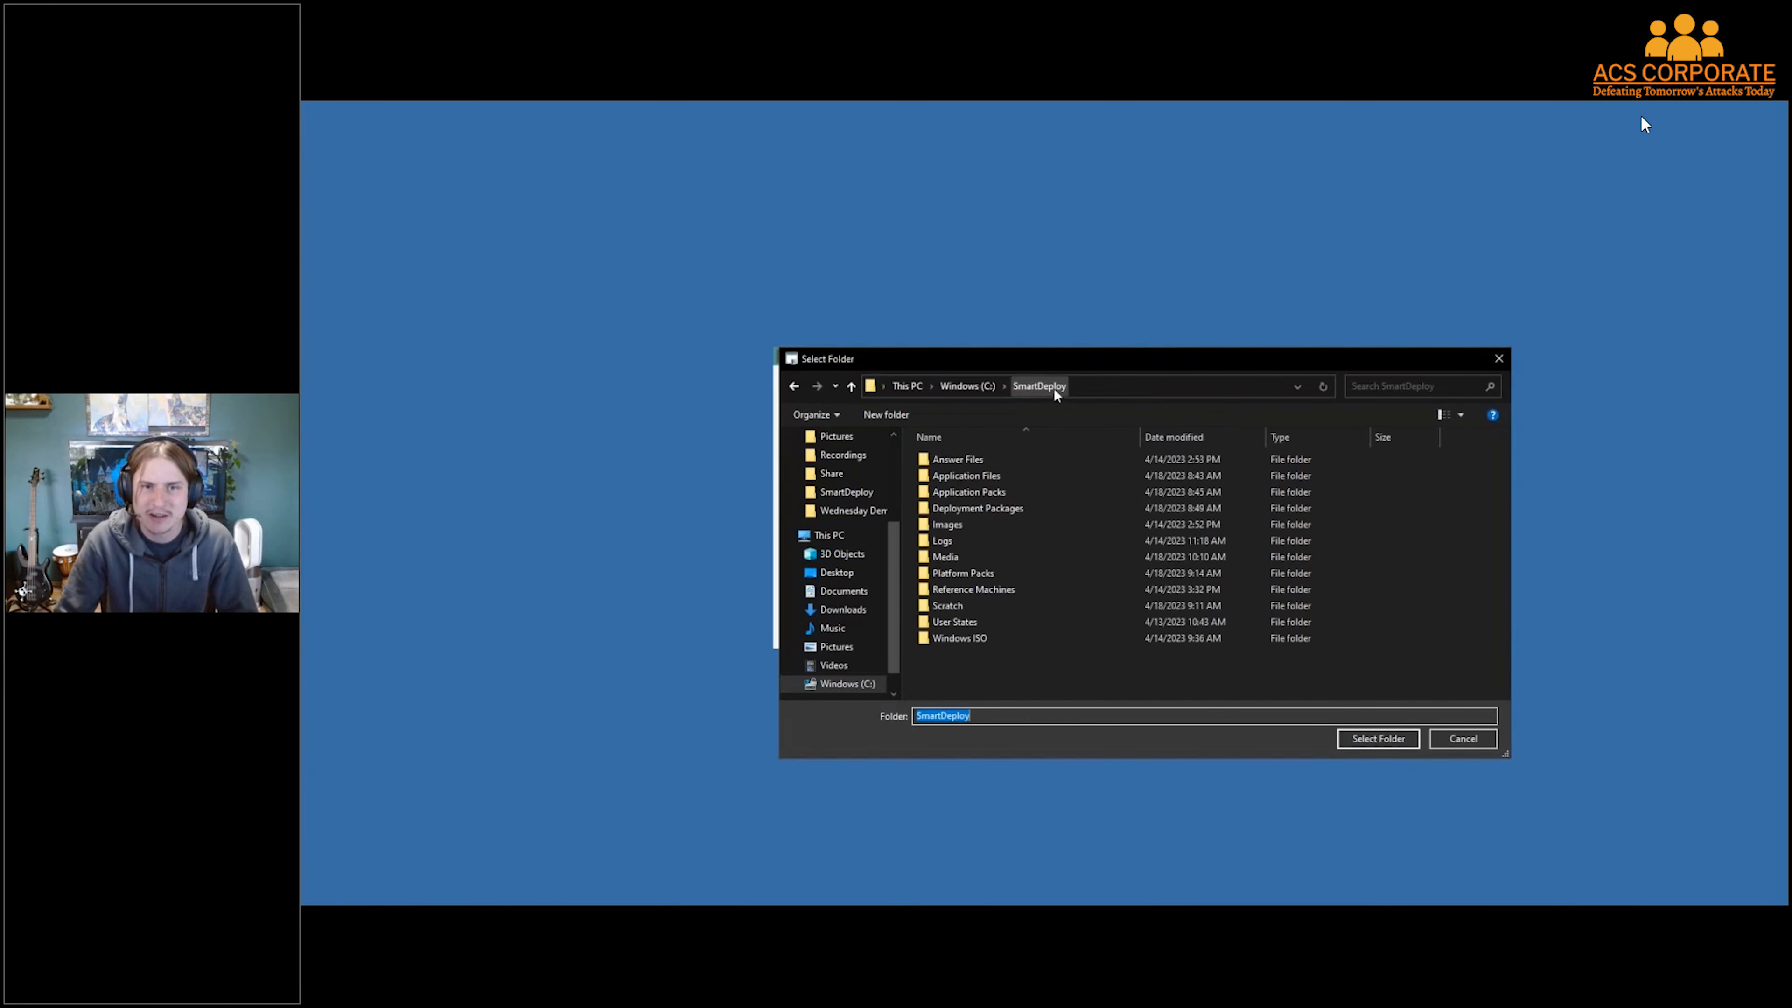
pyautogui.doubleClick(995, 481)
pyautogui.doubleClick(991, 472)
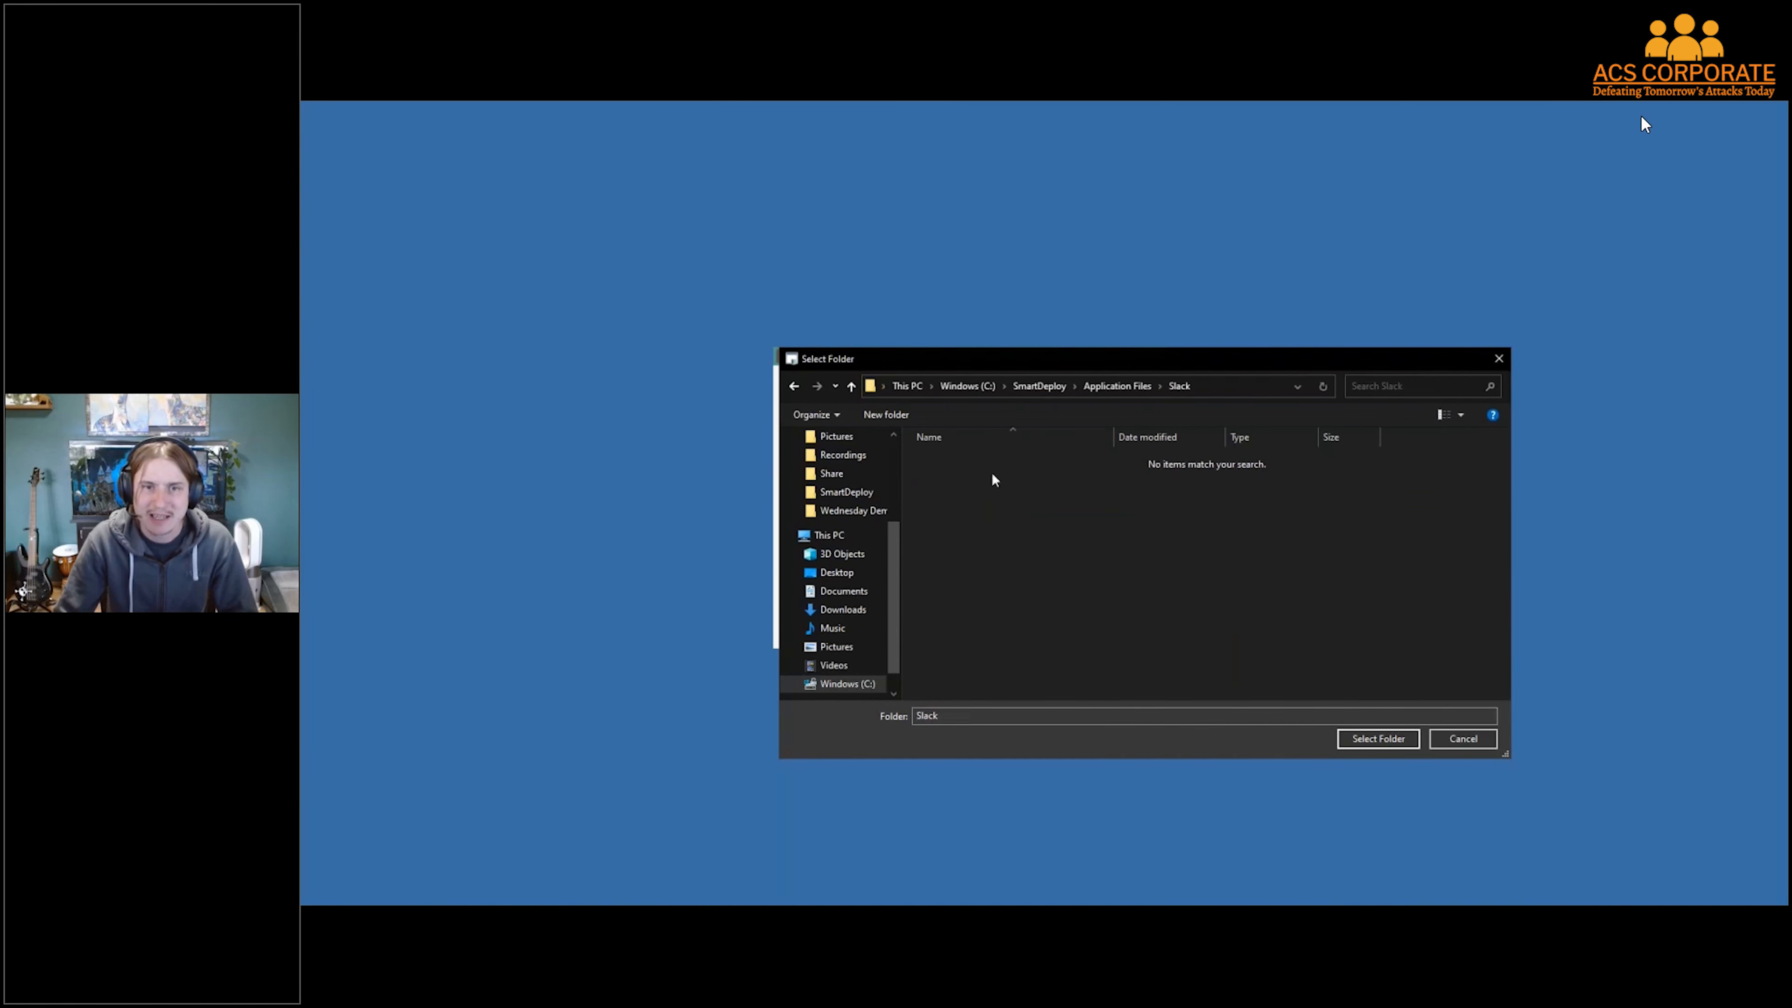
pyautogui.click(1378, 739)
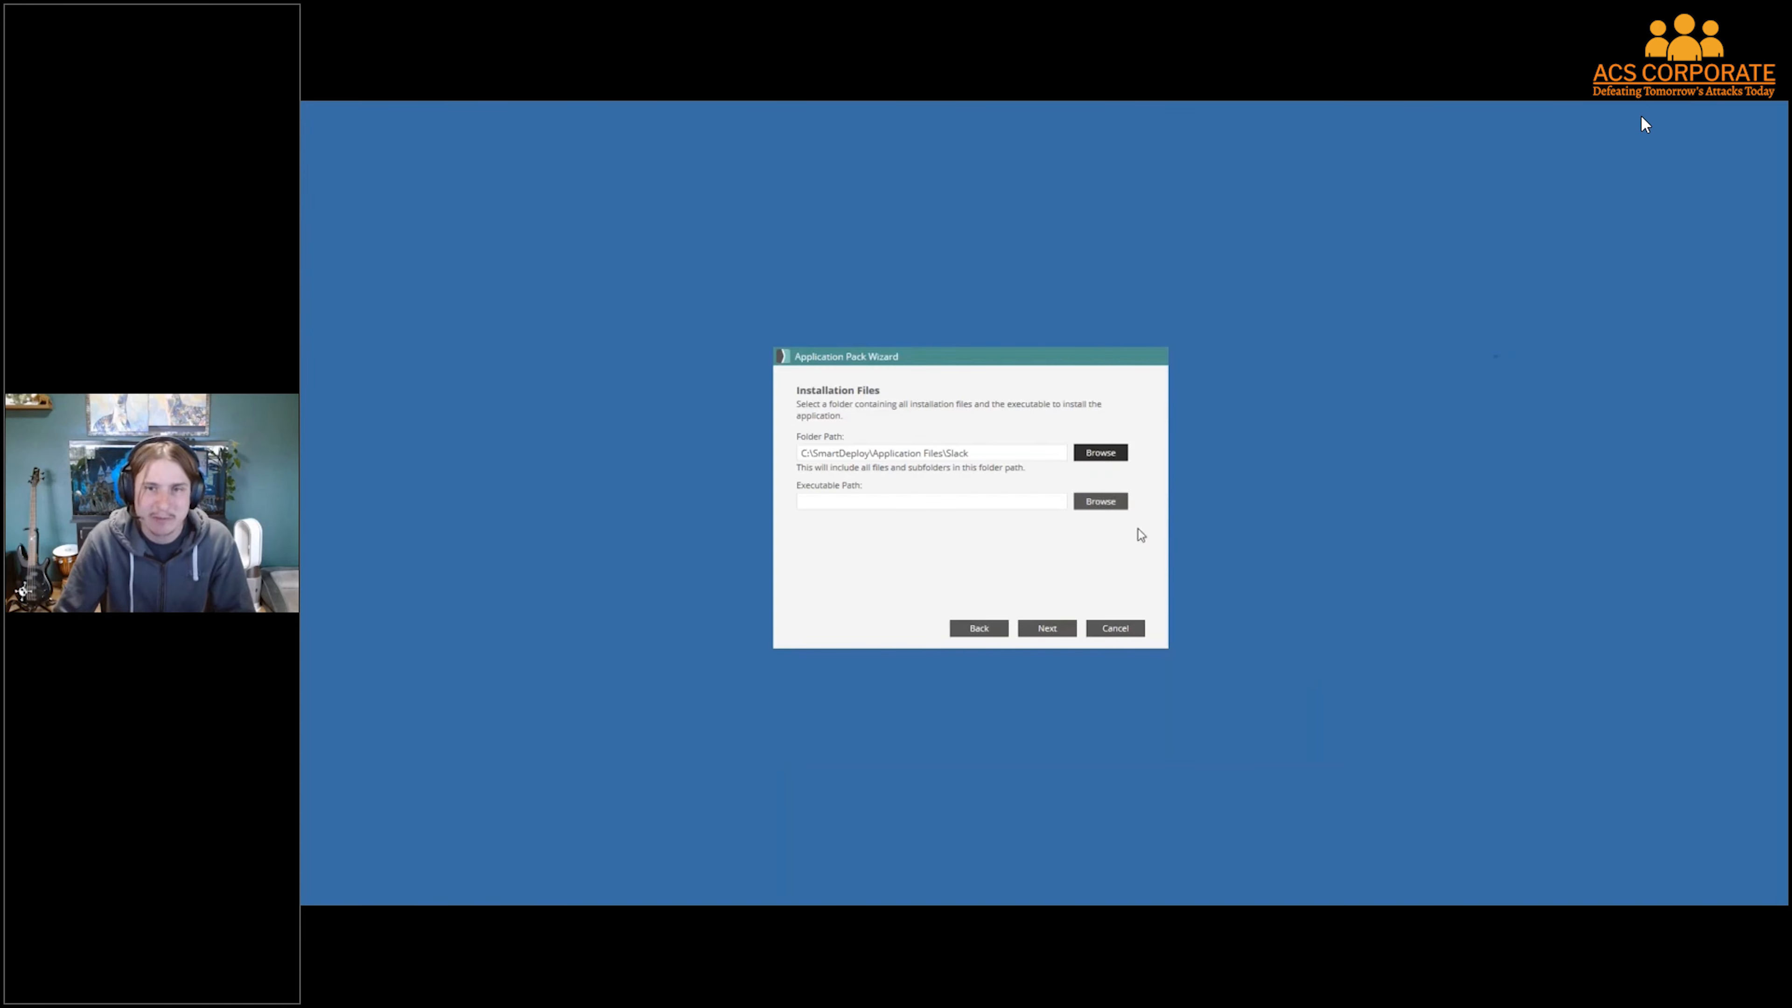
# Select SlackSetup as the pack's executable and accept the Slack Desktop application pack details
pyautogui.click(1104, 505)
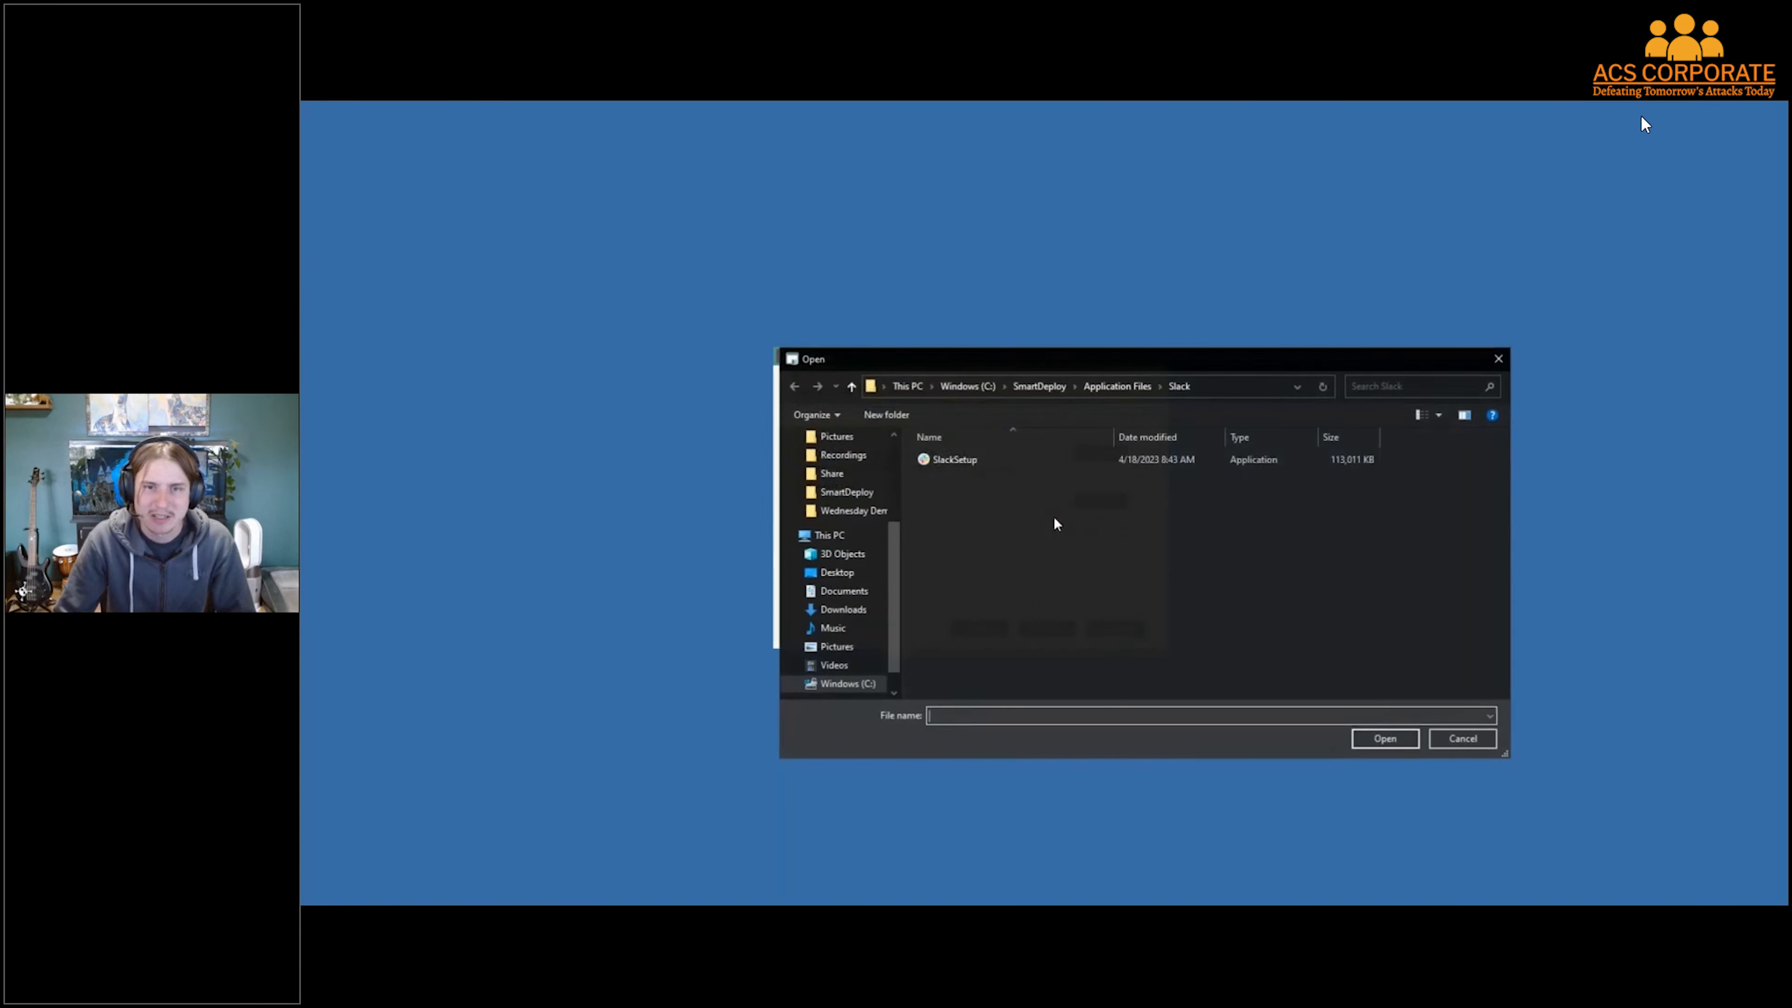
pyautogui.click(1384, 743)
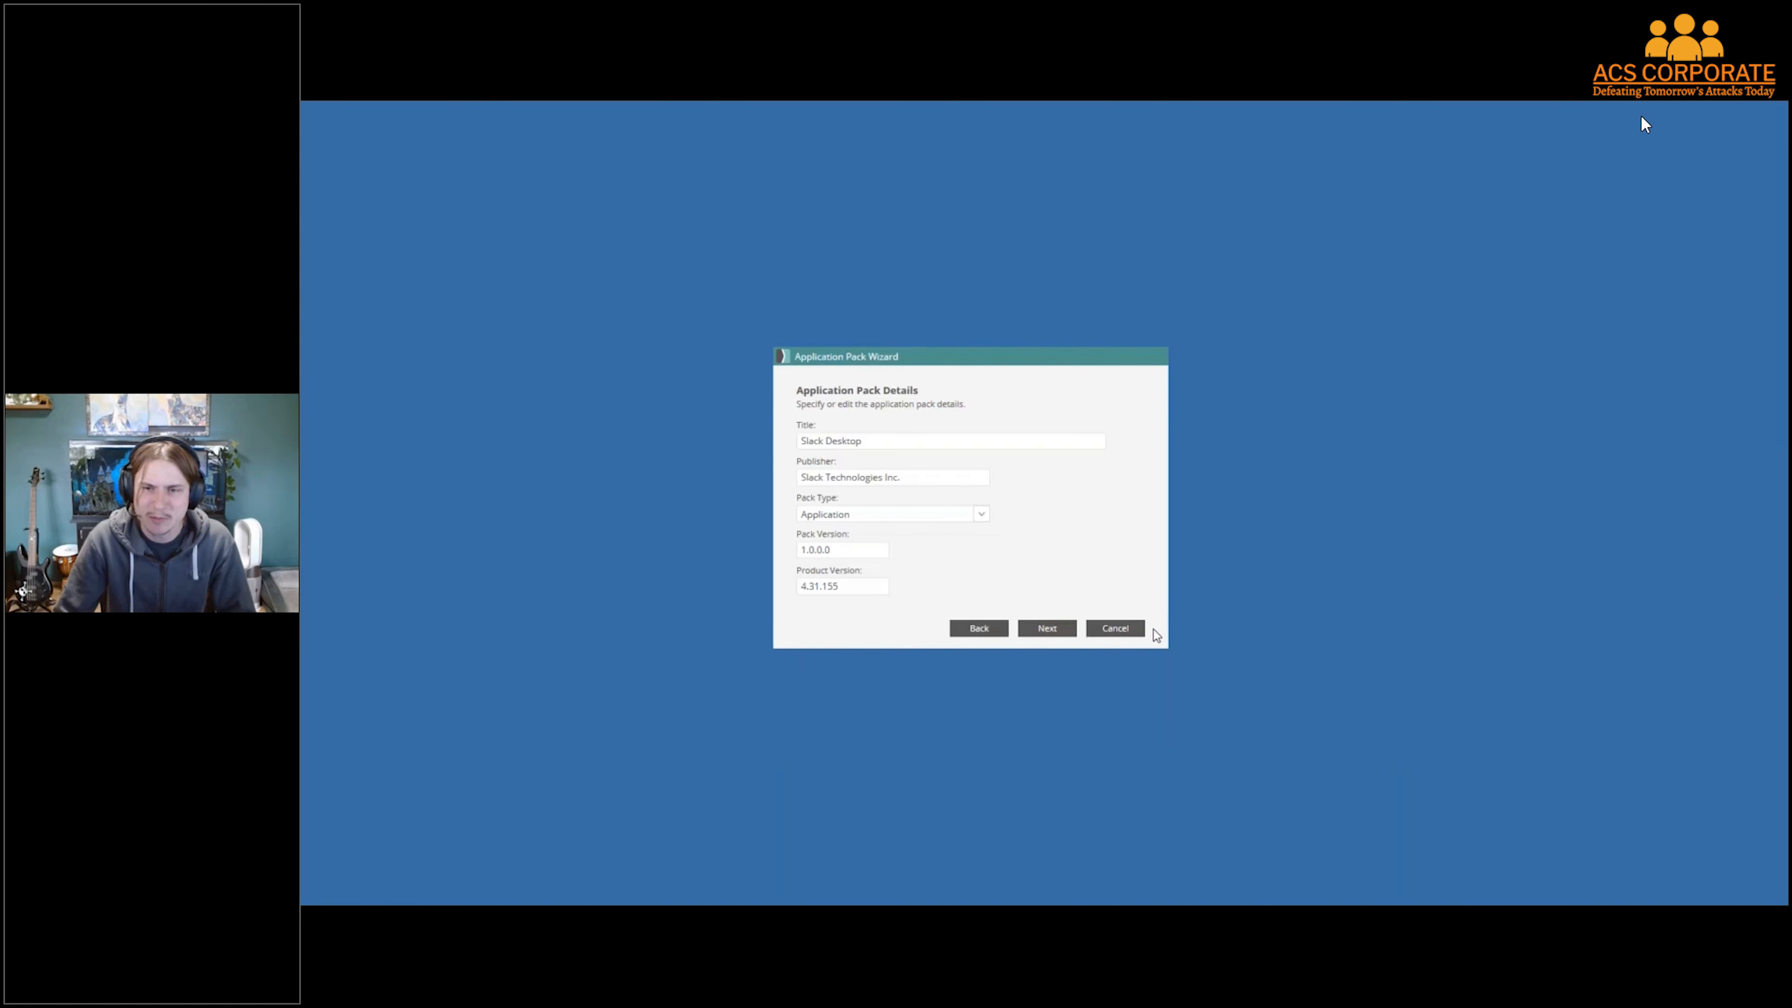
pyautogui.click(1047, 627)
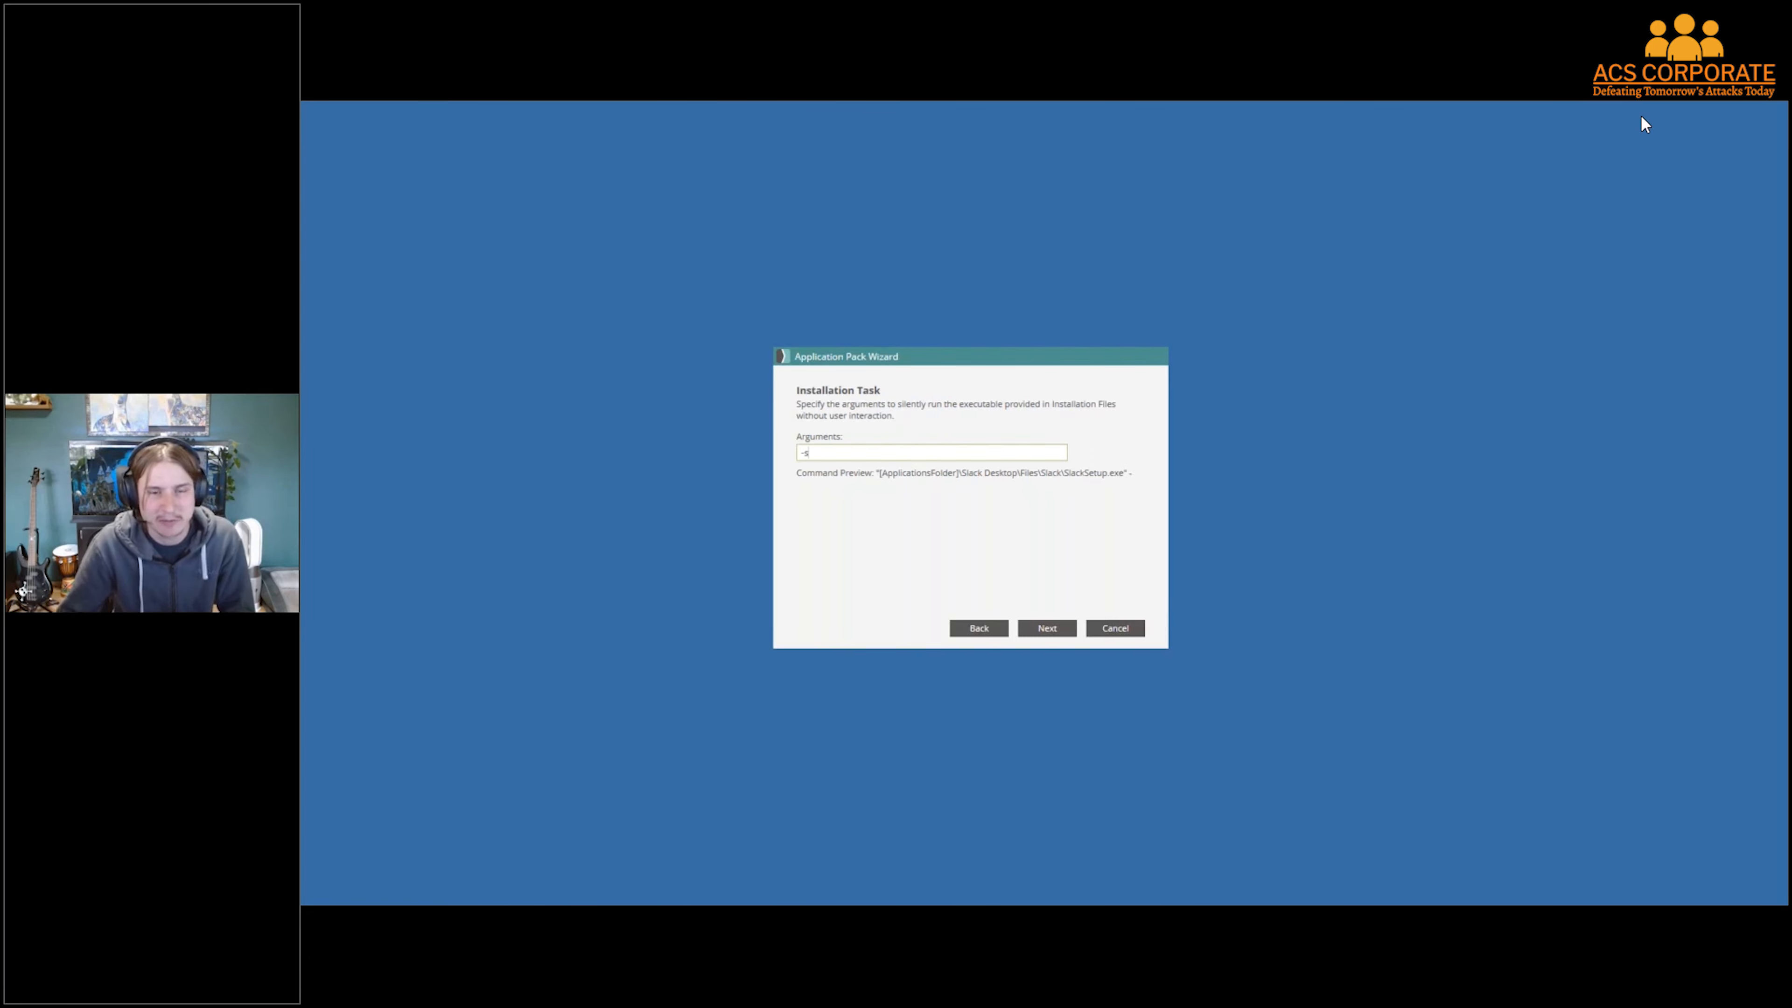
# Set the silent install argument to -s, accept the Slack Desktop detection settings with version check, and proceed to saving the pack
pyautogui.click(1066, 628)
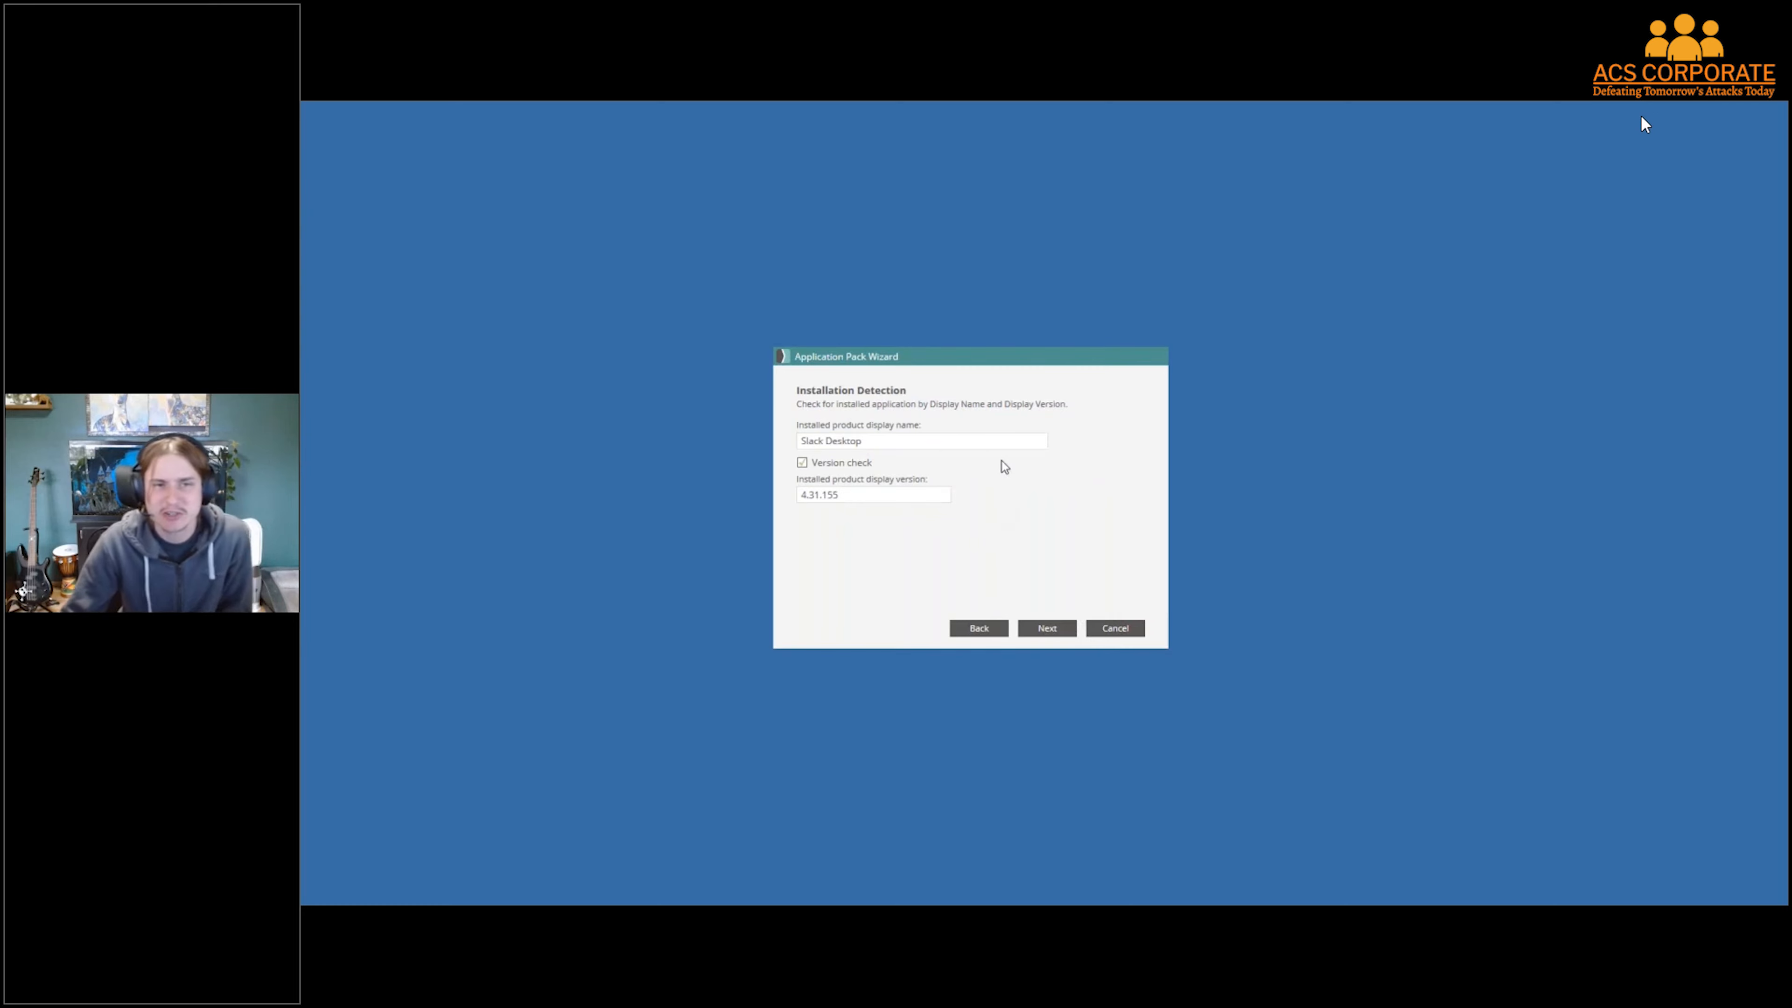
pyautogui.click(1069, 629)
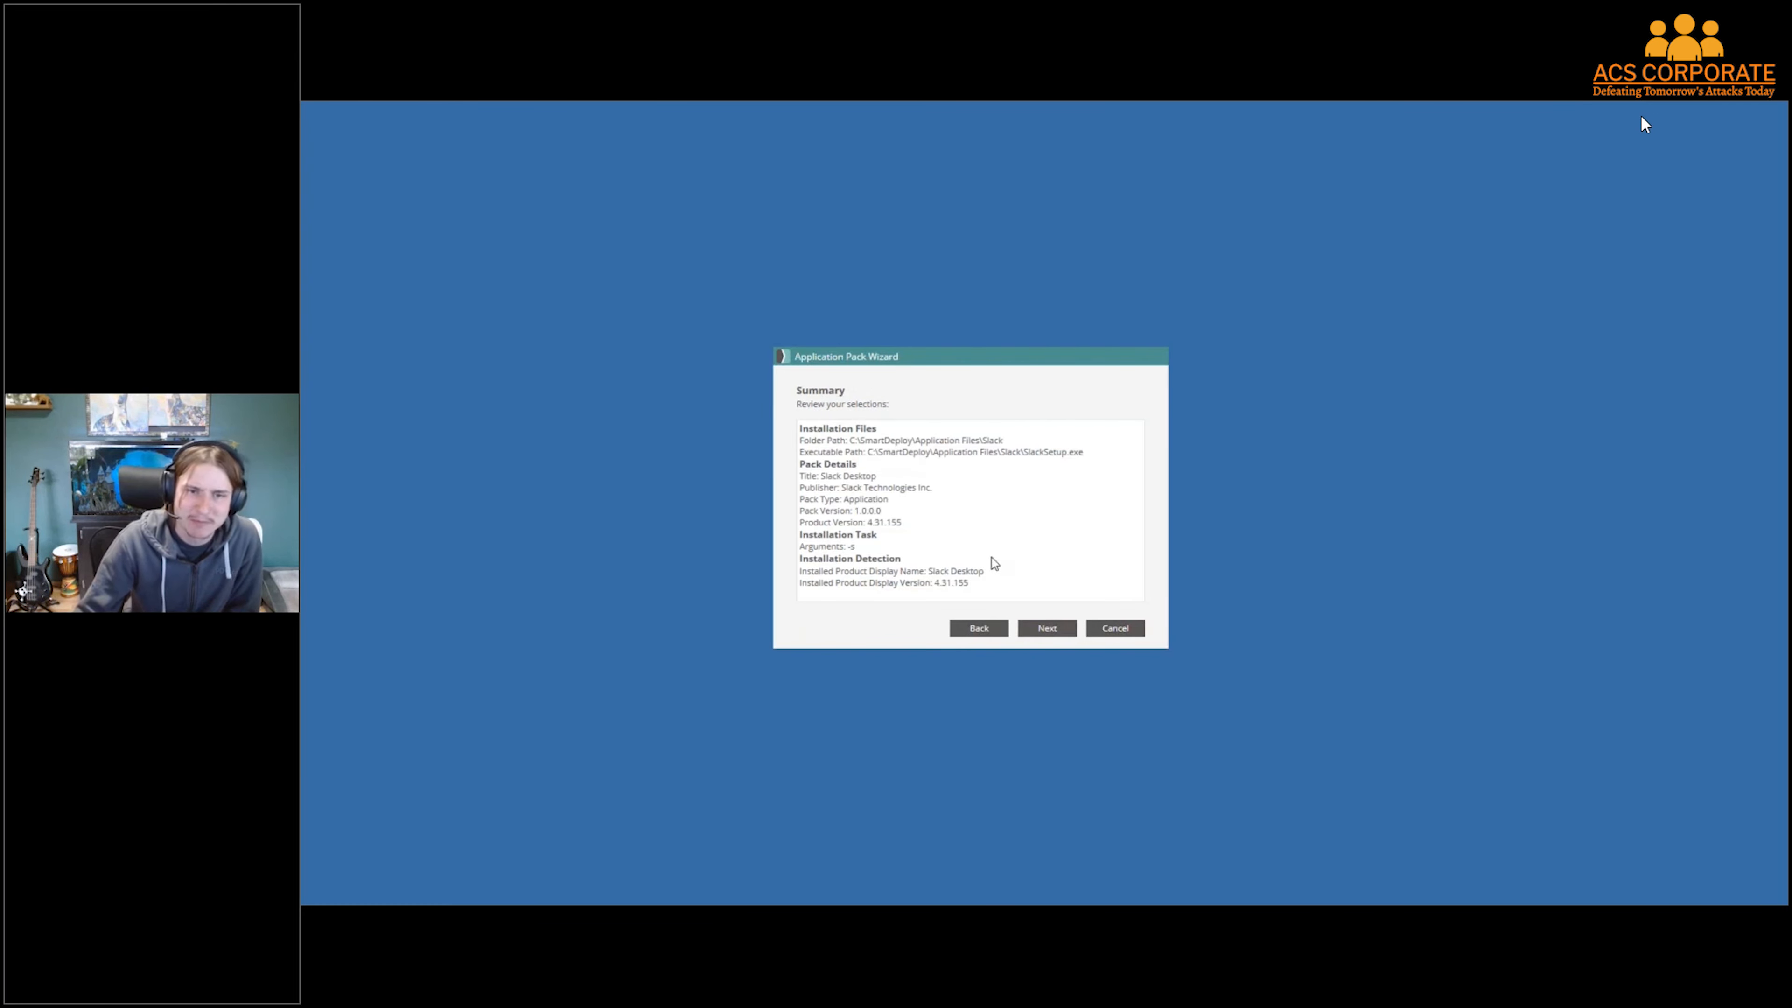
pyautogui.click(1047, 629)
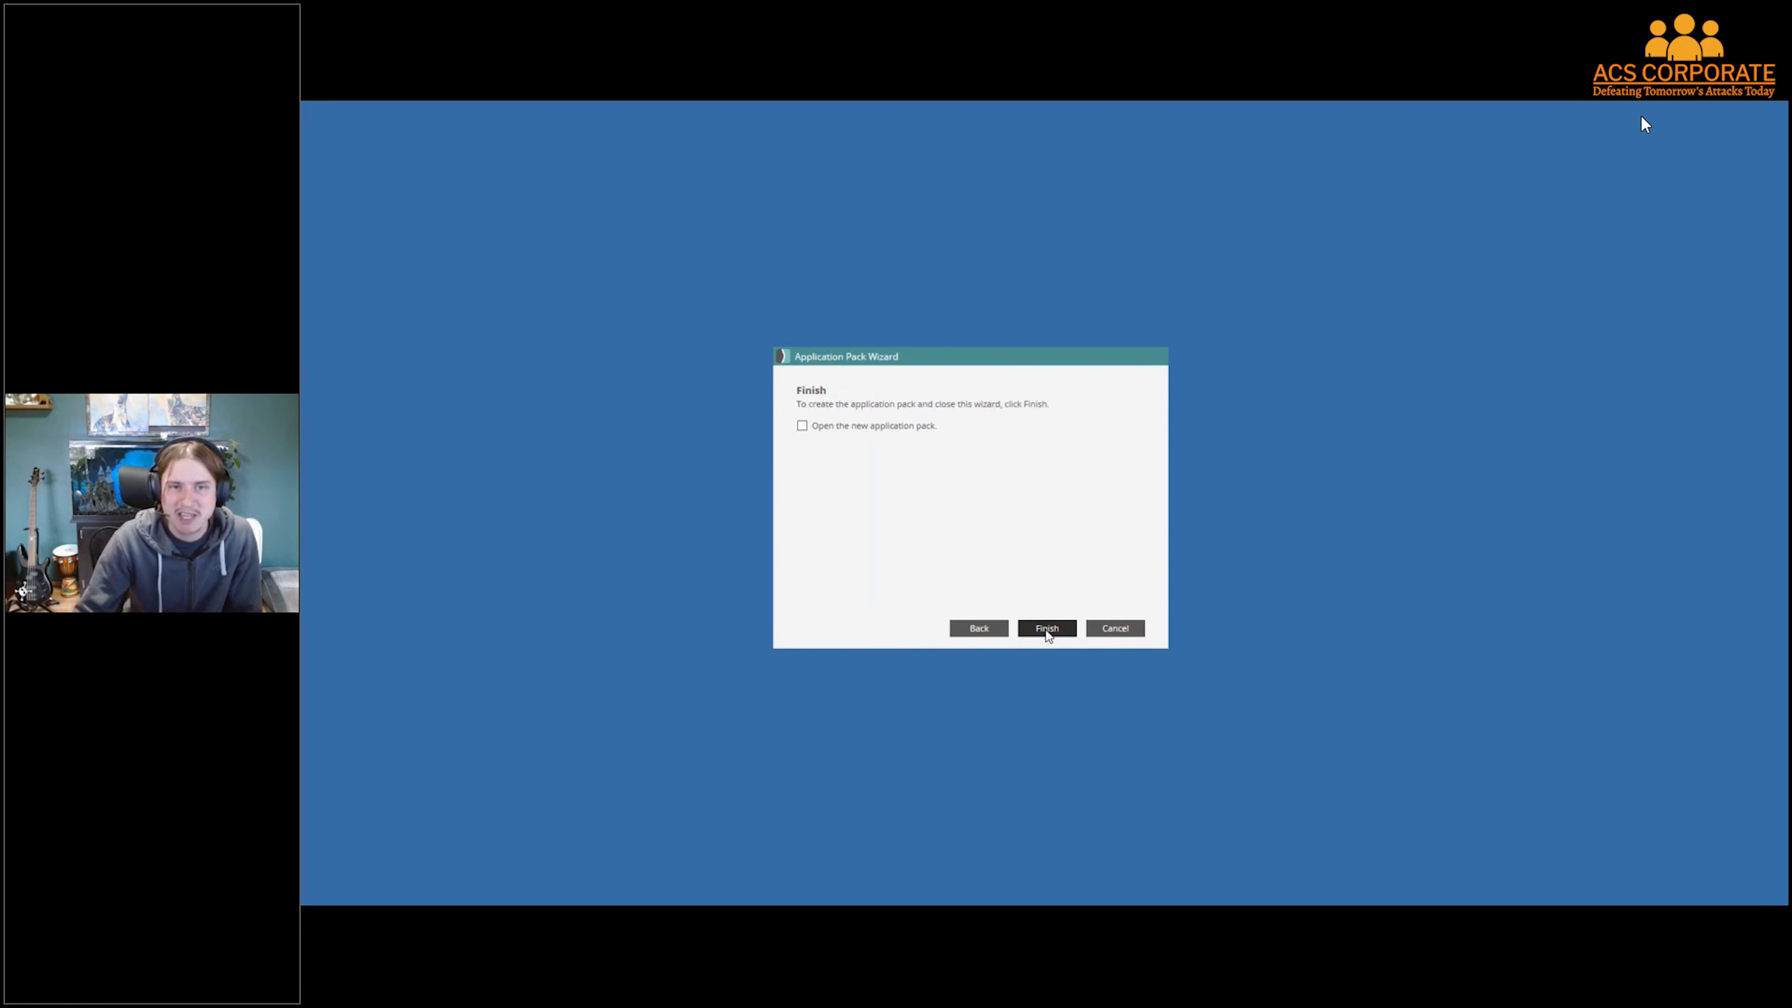
pyautogui.click(1047, 629)
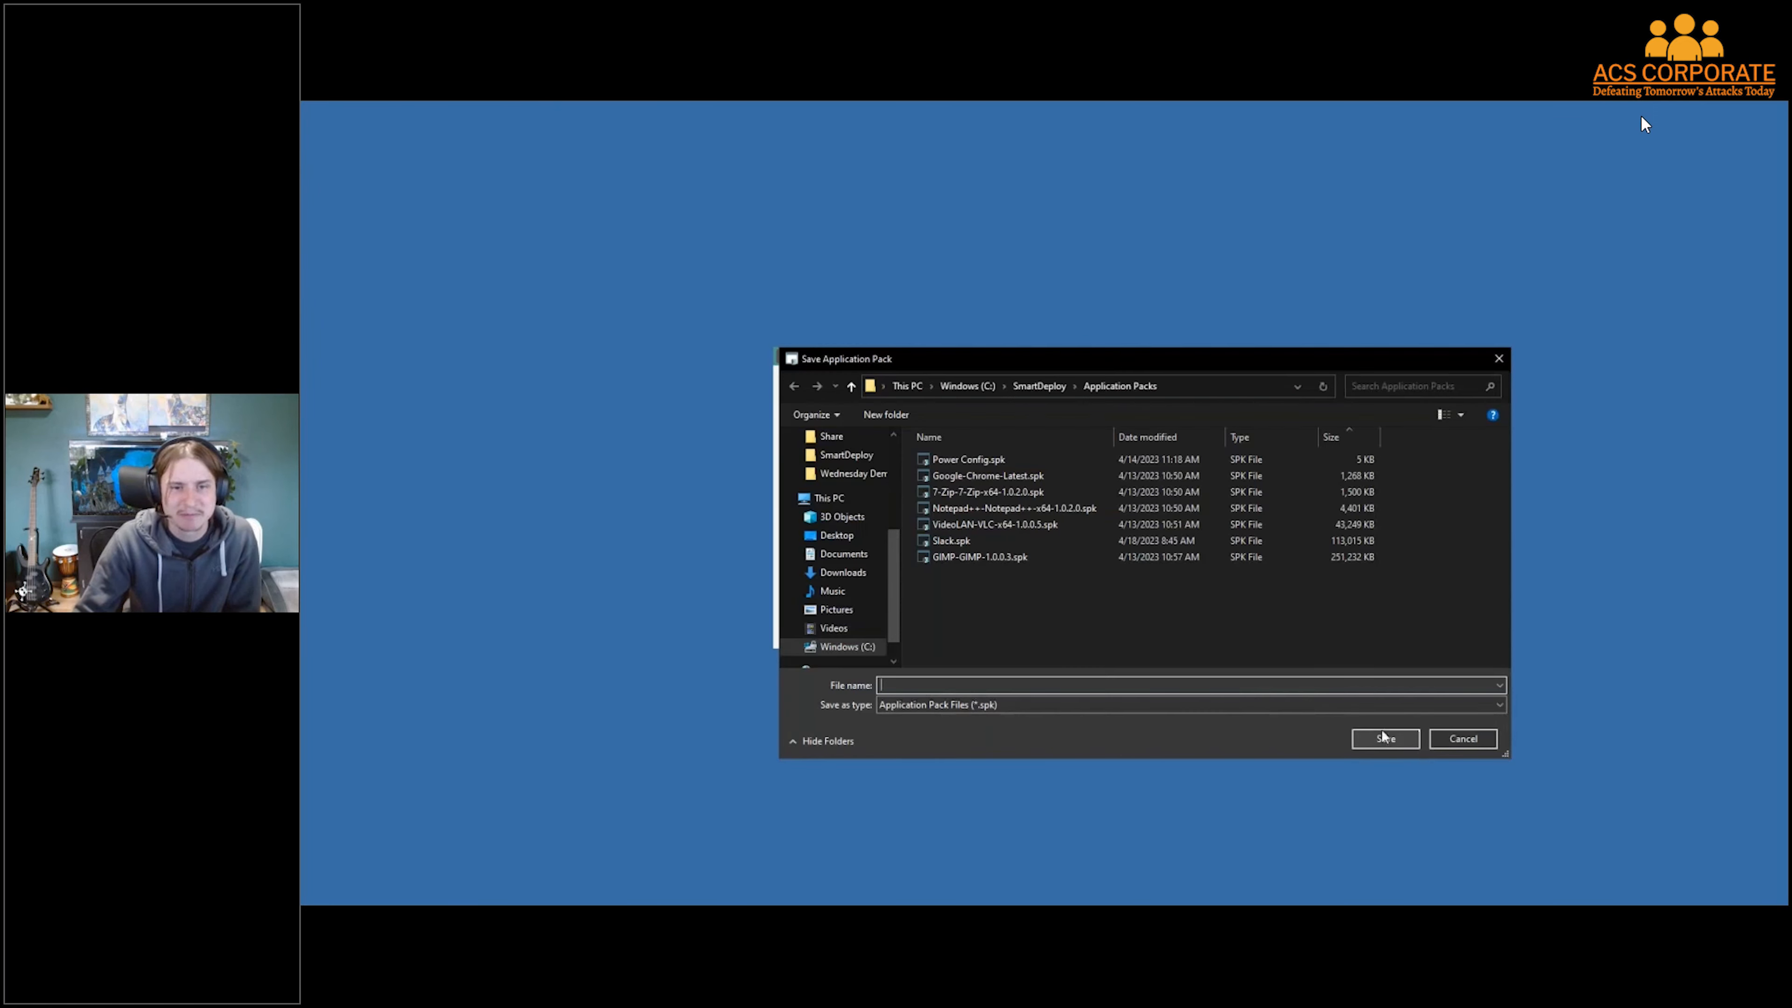
# Discard the new Slack application pack without saving it and exit the wizard
pyautogui.click(1475, 738)
pyautogui.click(1112, 630)
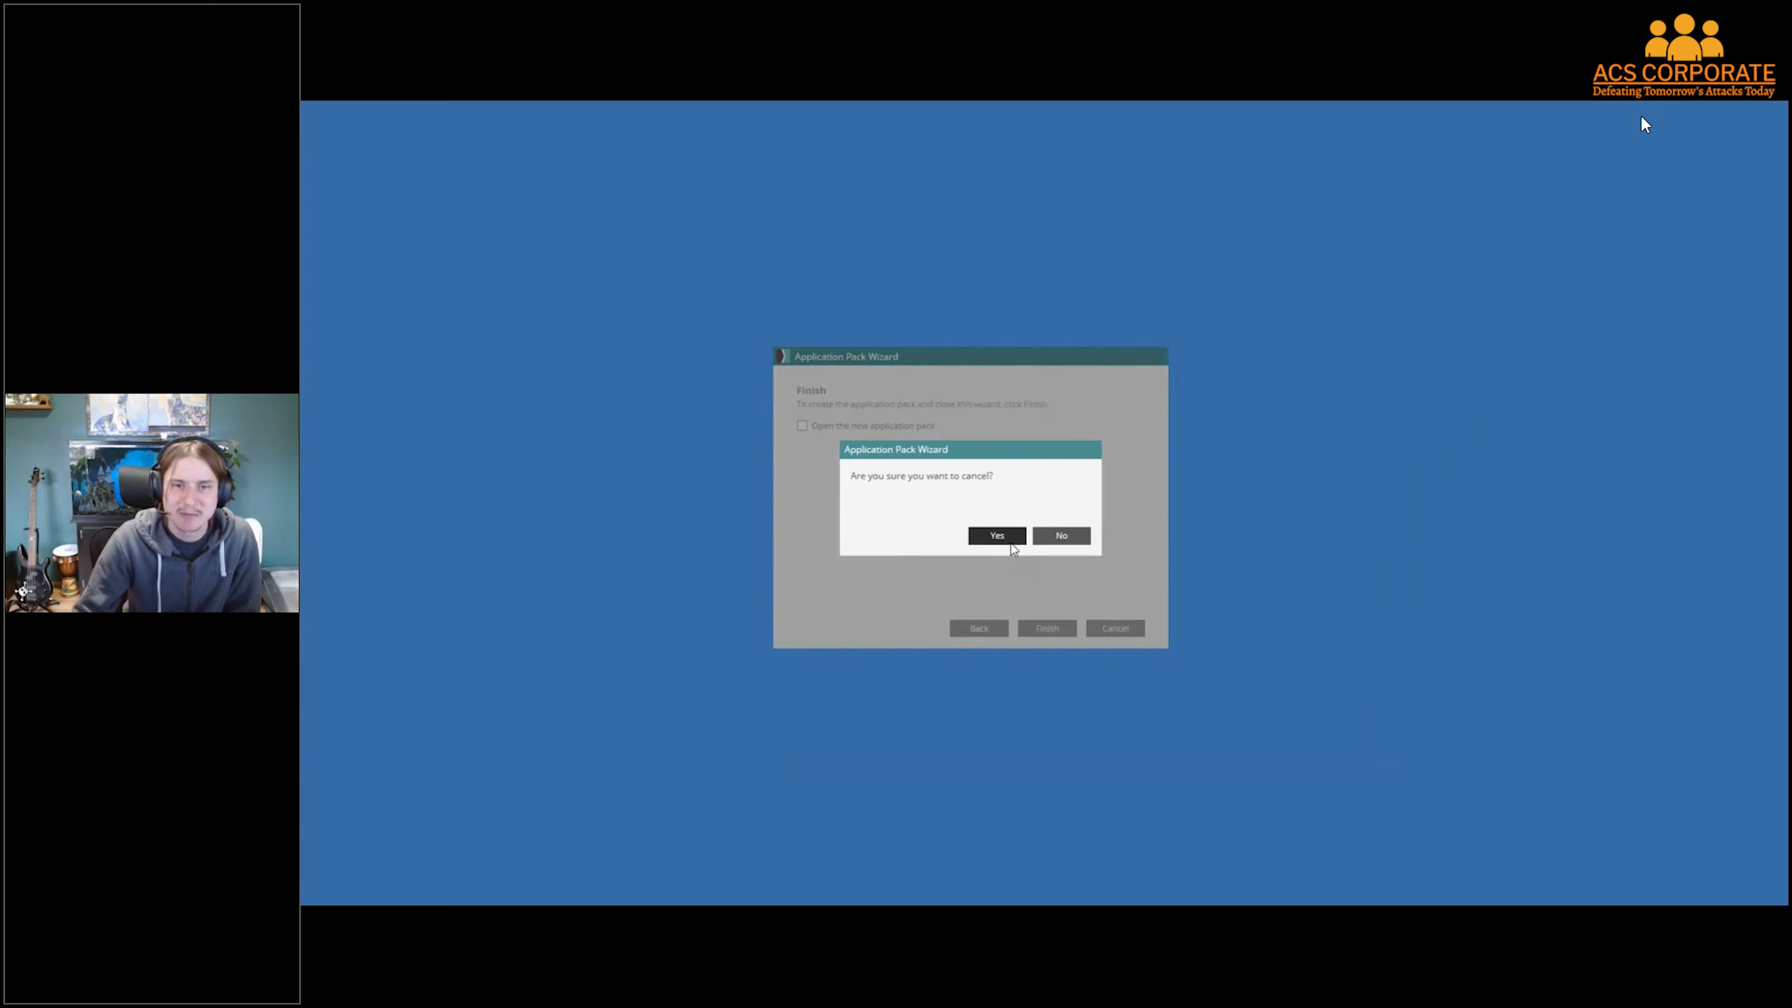
pyautogui.click(997, 536)
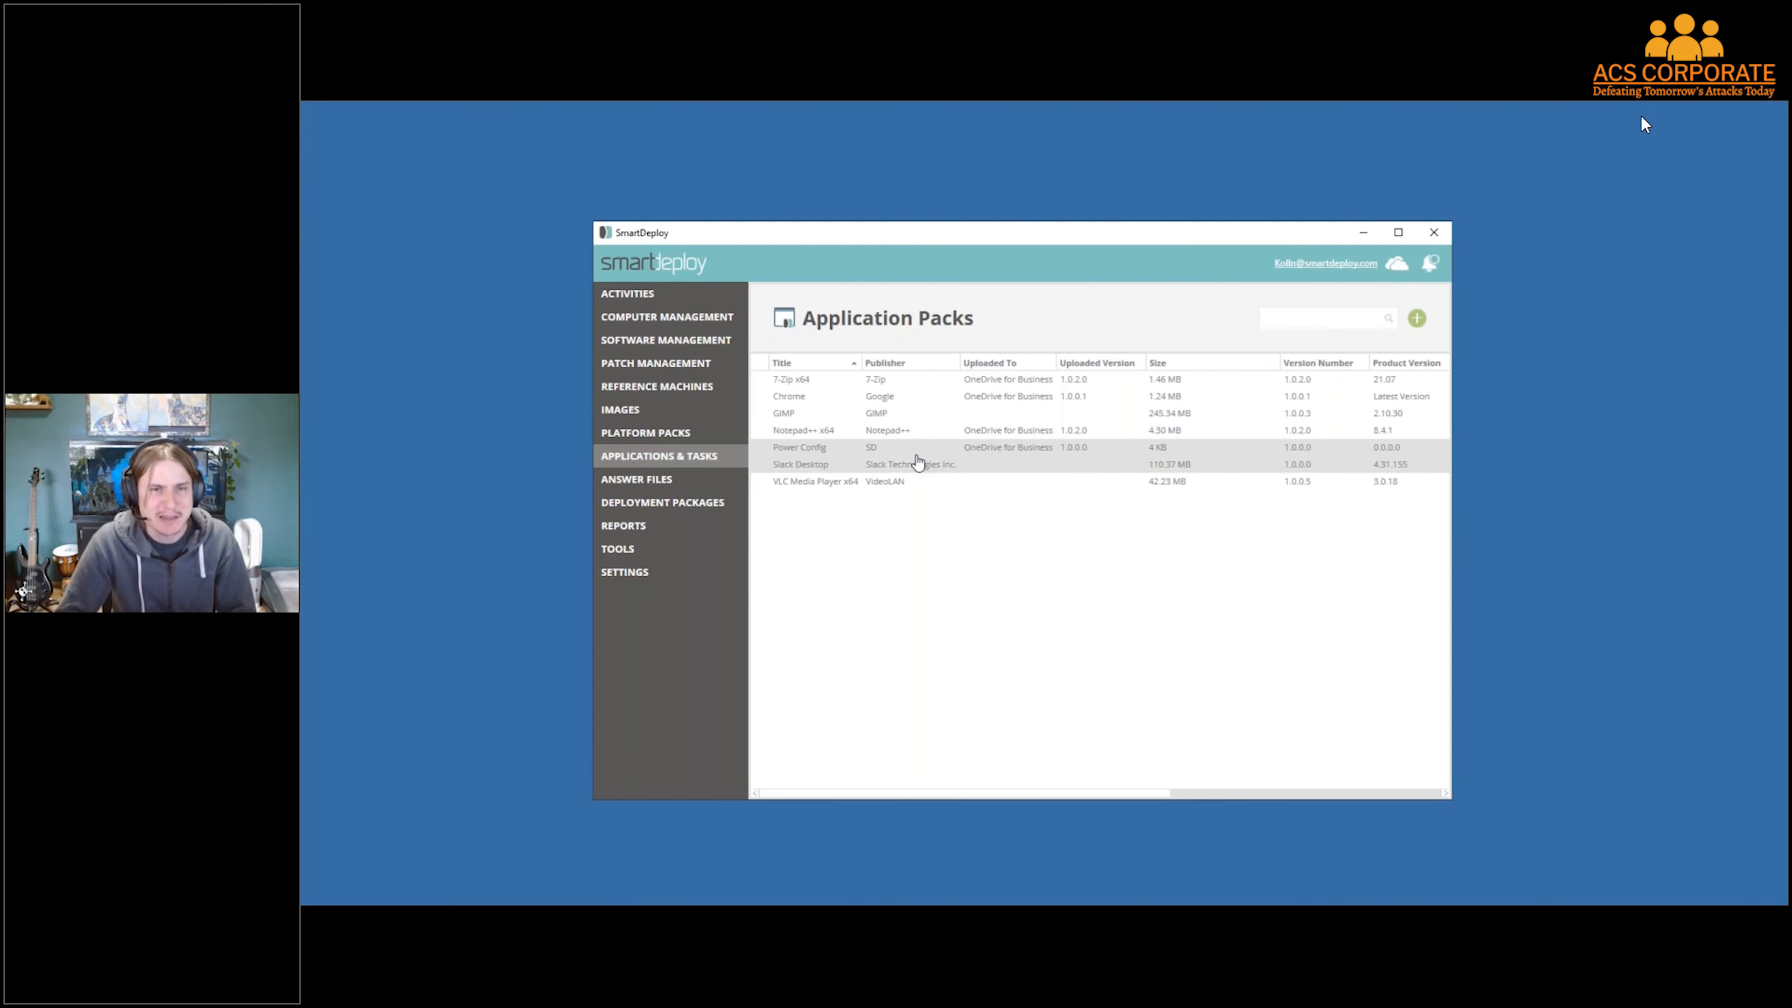
# Open the 7-Zip x64 application pack for editing and expand its tasks and files
pyautogui.rightClick(832, 380)
pyautogui.click(802, 387)
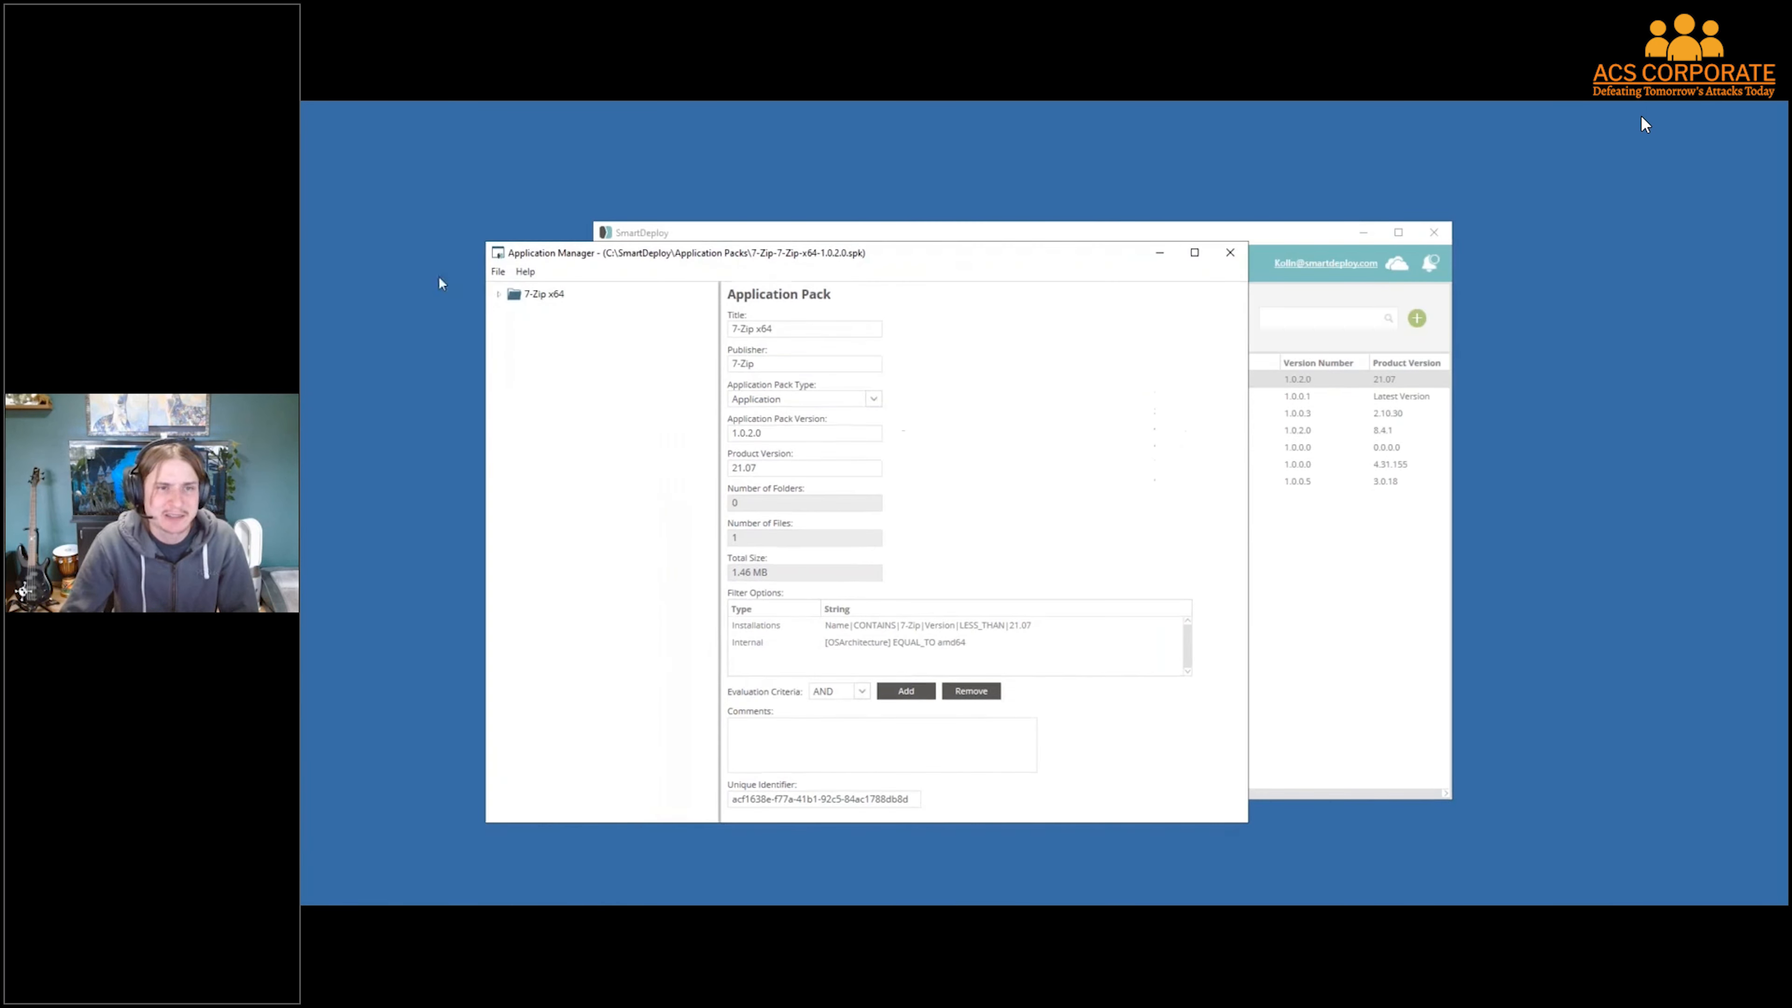
pyautogui.click(498, 294)
pyautogui.click(513, 310)
pyautogui.click(513, 344)
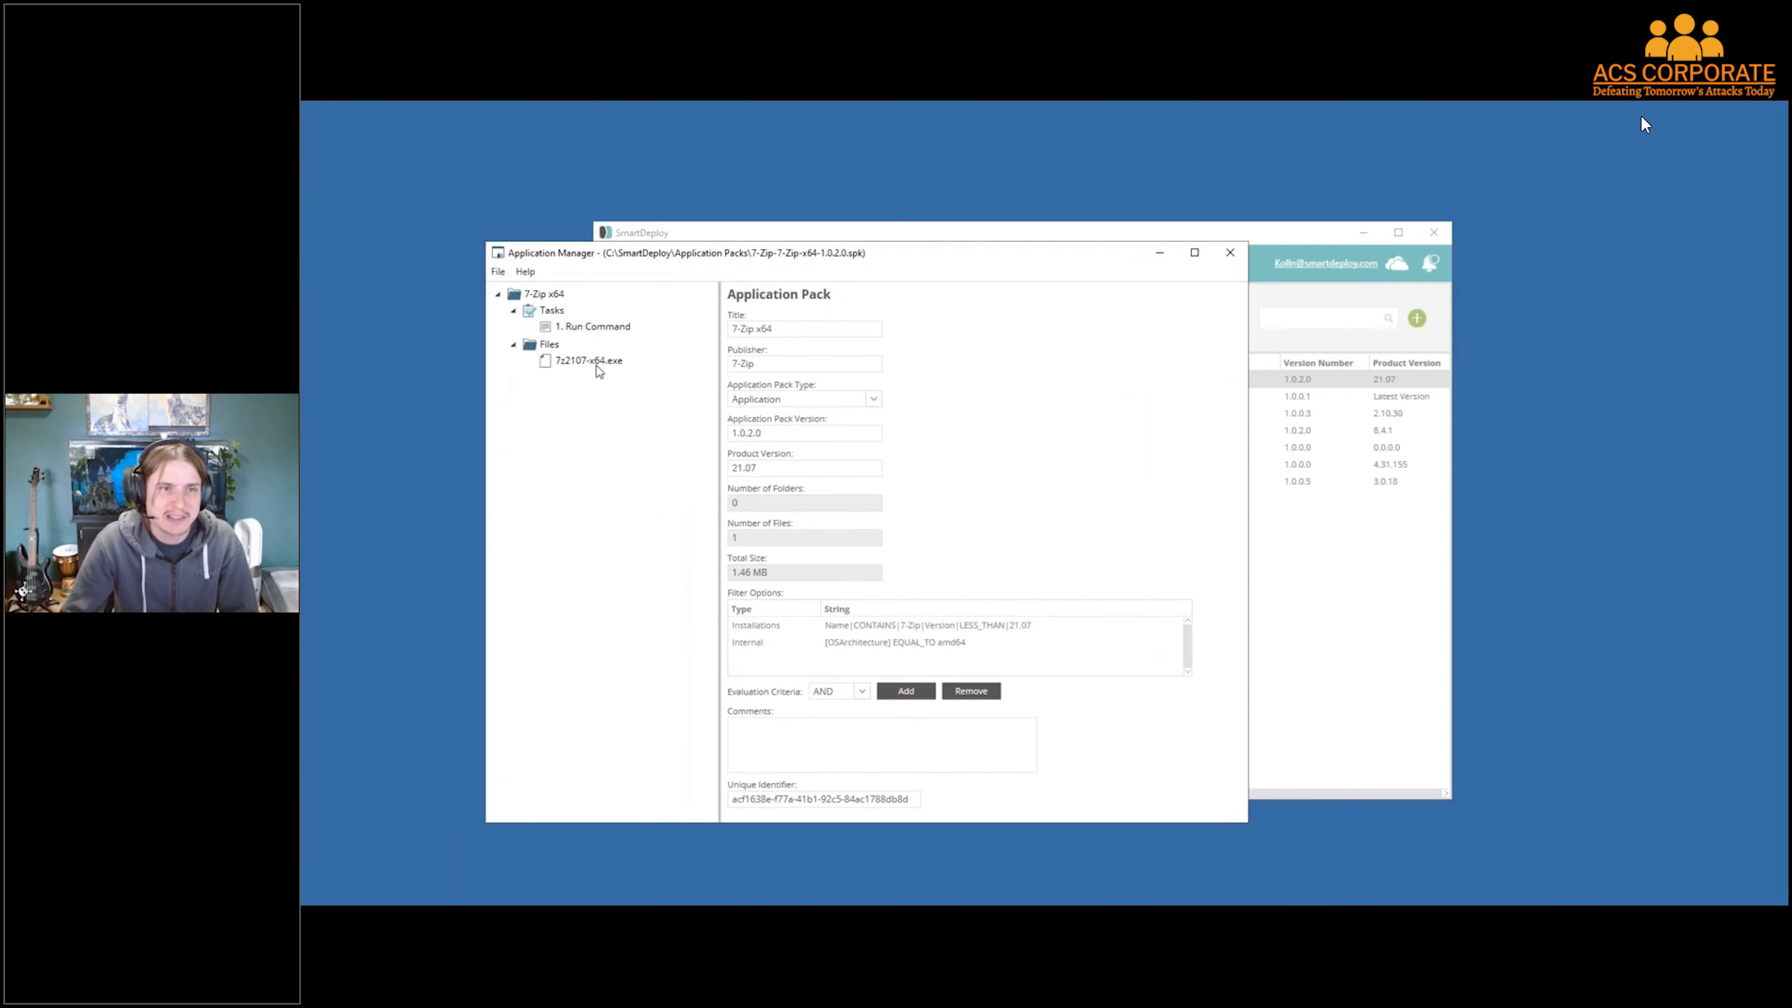
# Examine the 7z2107-x64.exe file, the Run Command task and the task types that can be added, and close the pack
pyautogui.click(596, 362)
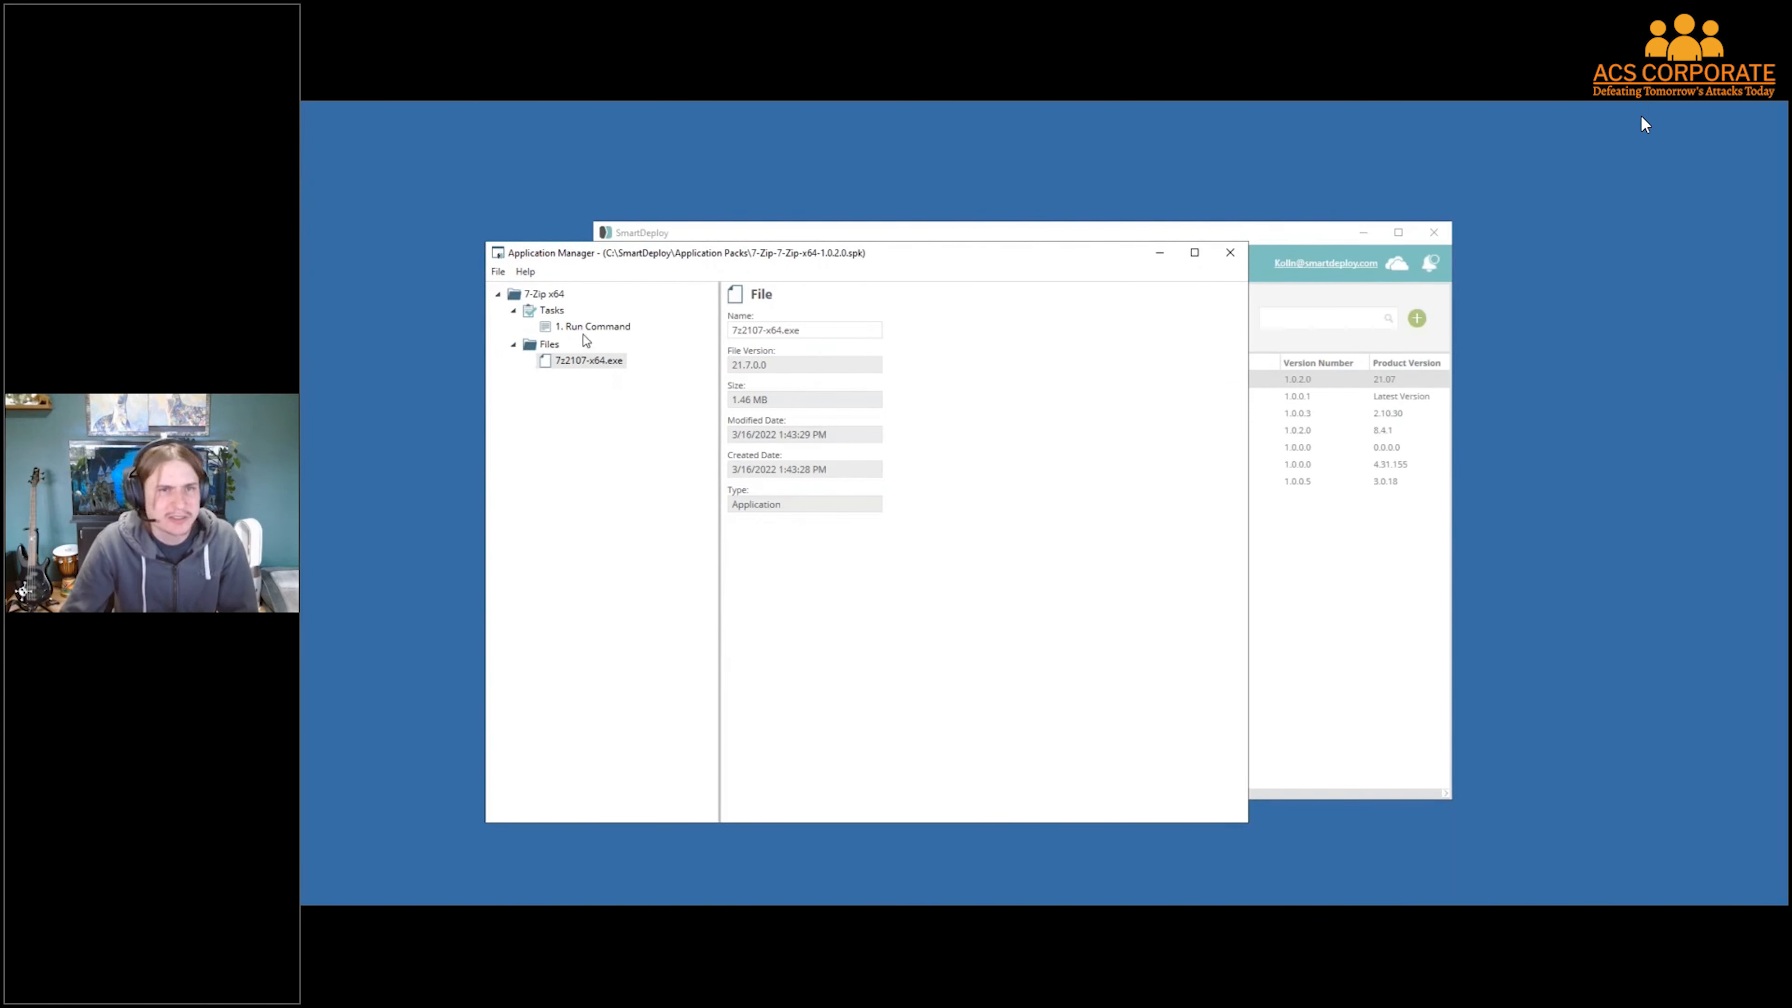
pyautogui.click(585, 328)
pyautogui.click(587, 361)
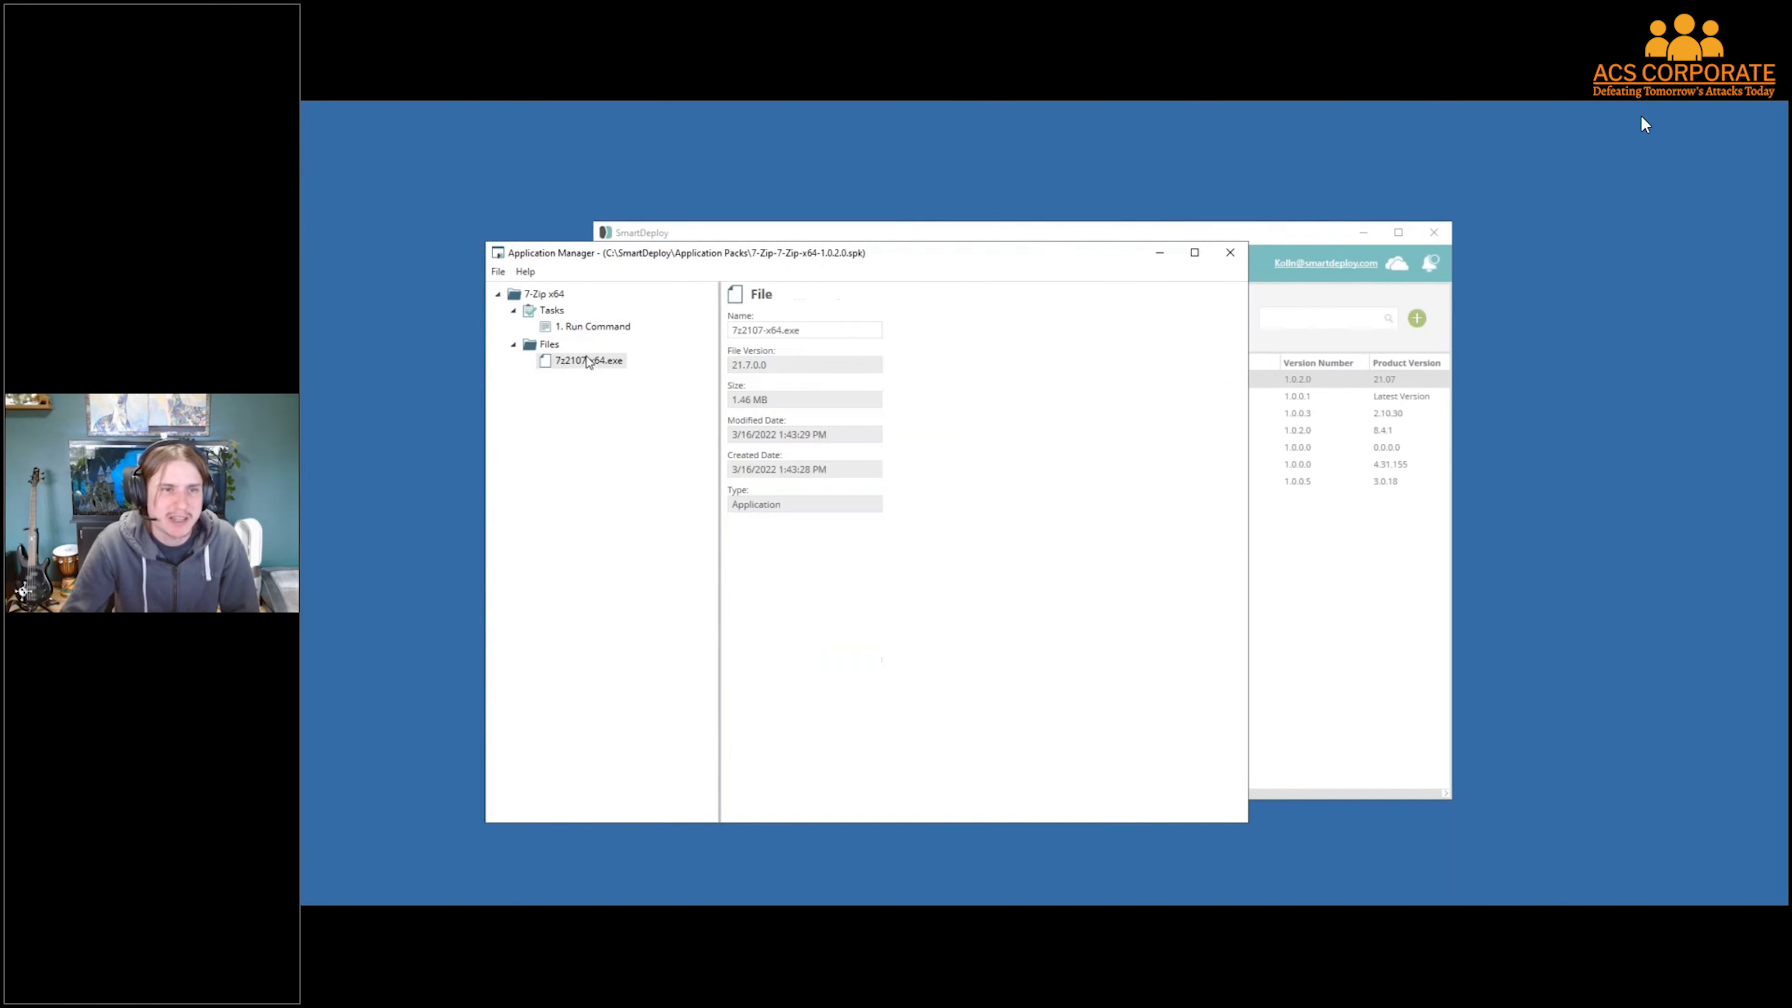
pyautogui.click(596, 327)
pyautogui.click(555, 311)
pyautogui.rightClick(555, 311)
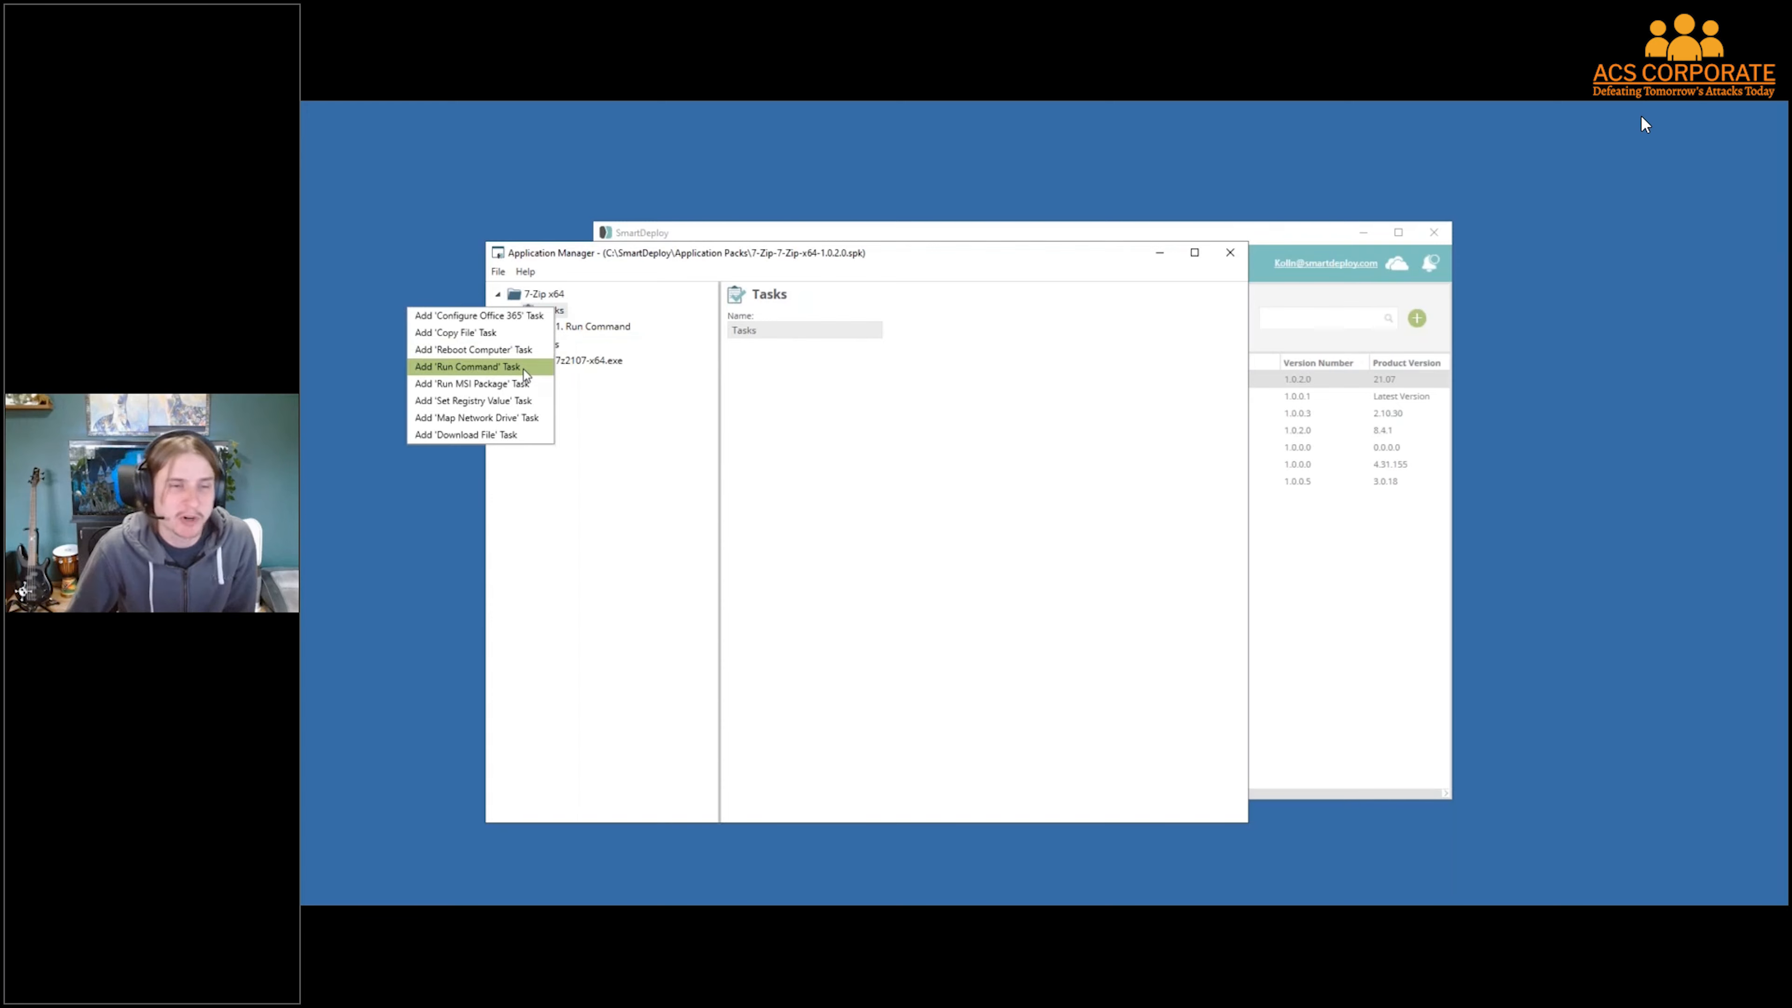
pyautogui.click(1230, 253)
pyautogui.click(1230, 253)
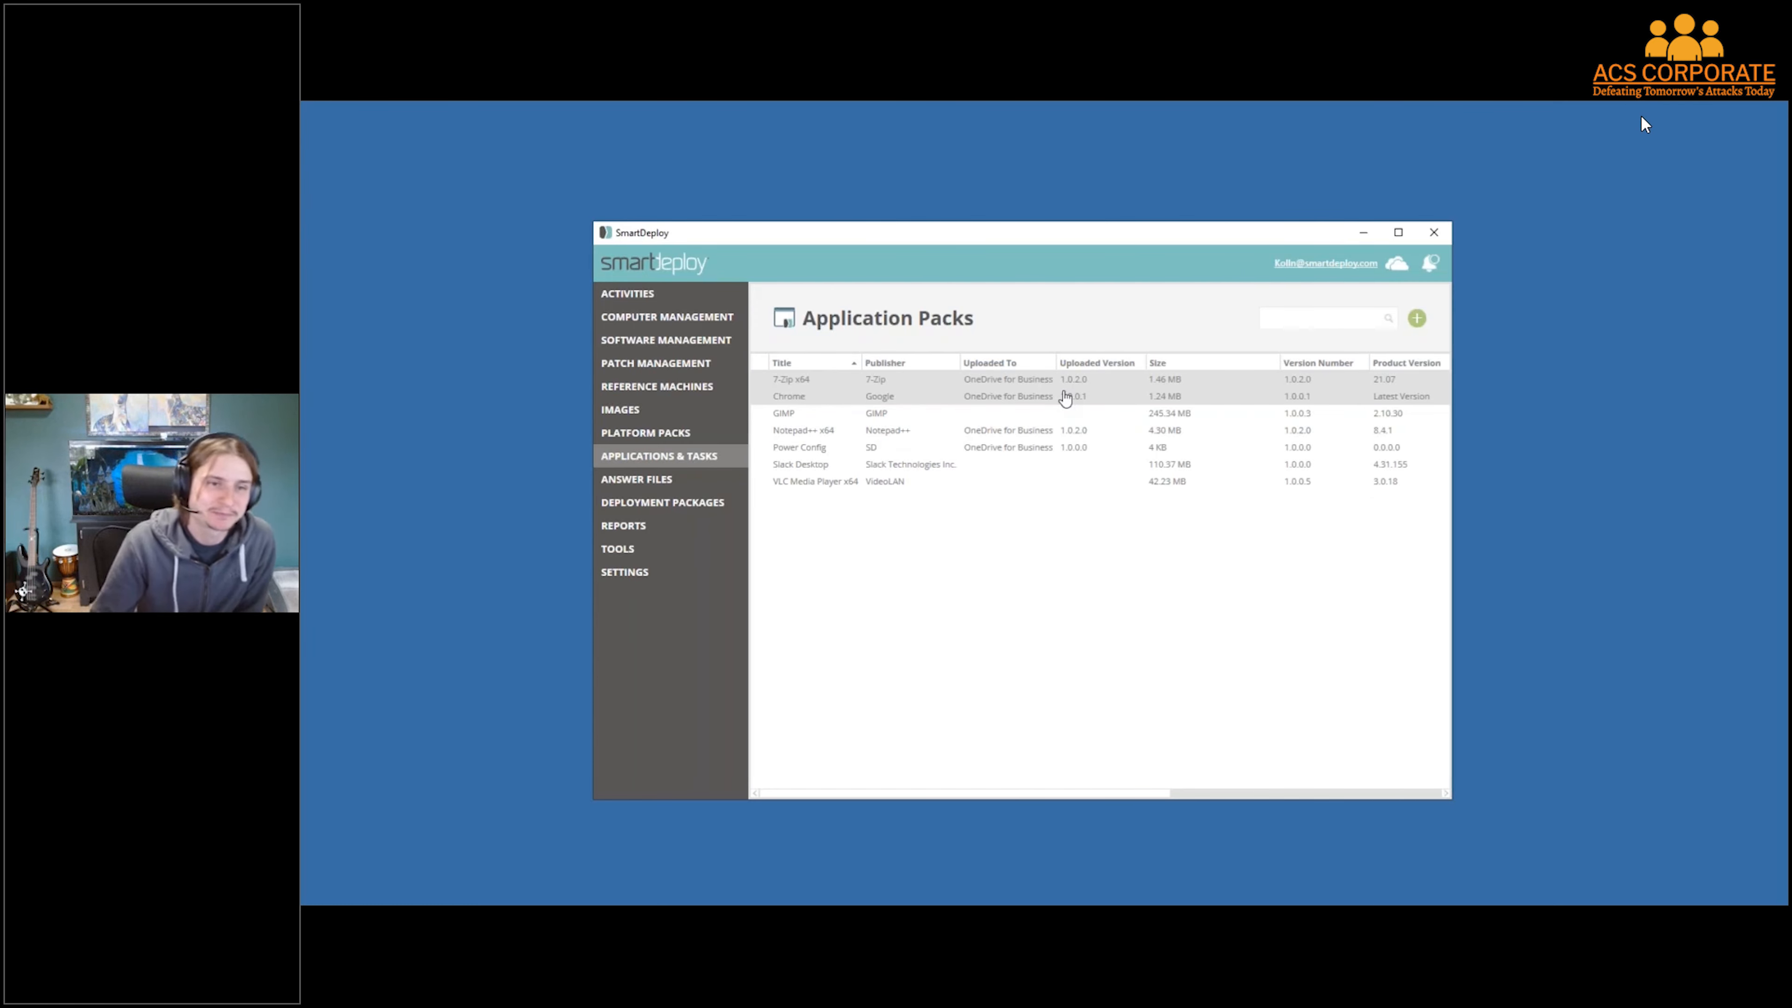
# Look at the managed computers and the Generate Client Installer options for adding devices, and dismiss them without generating an installer
pyautogui.click(678, 324)
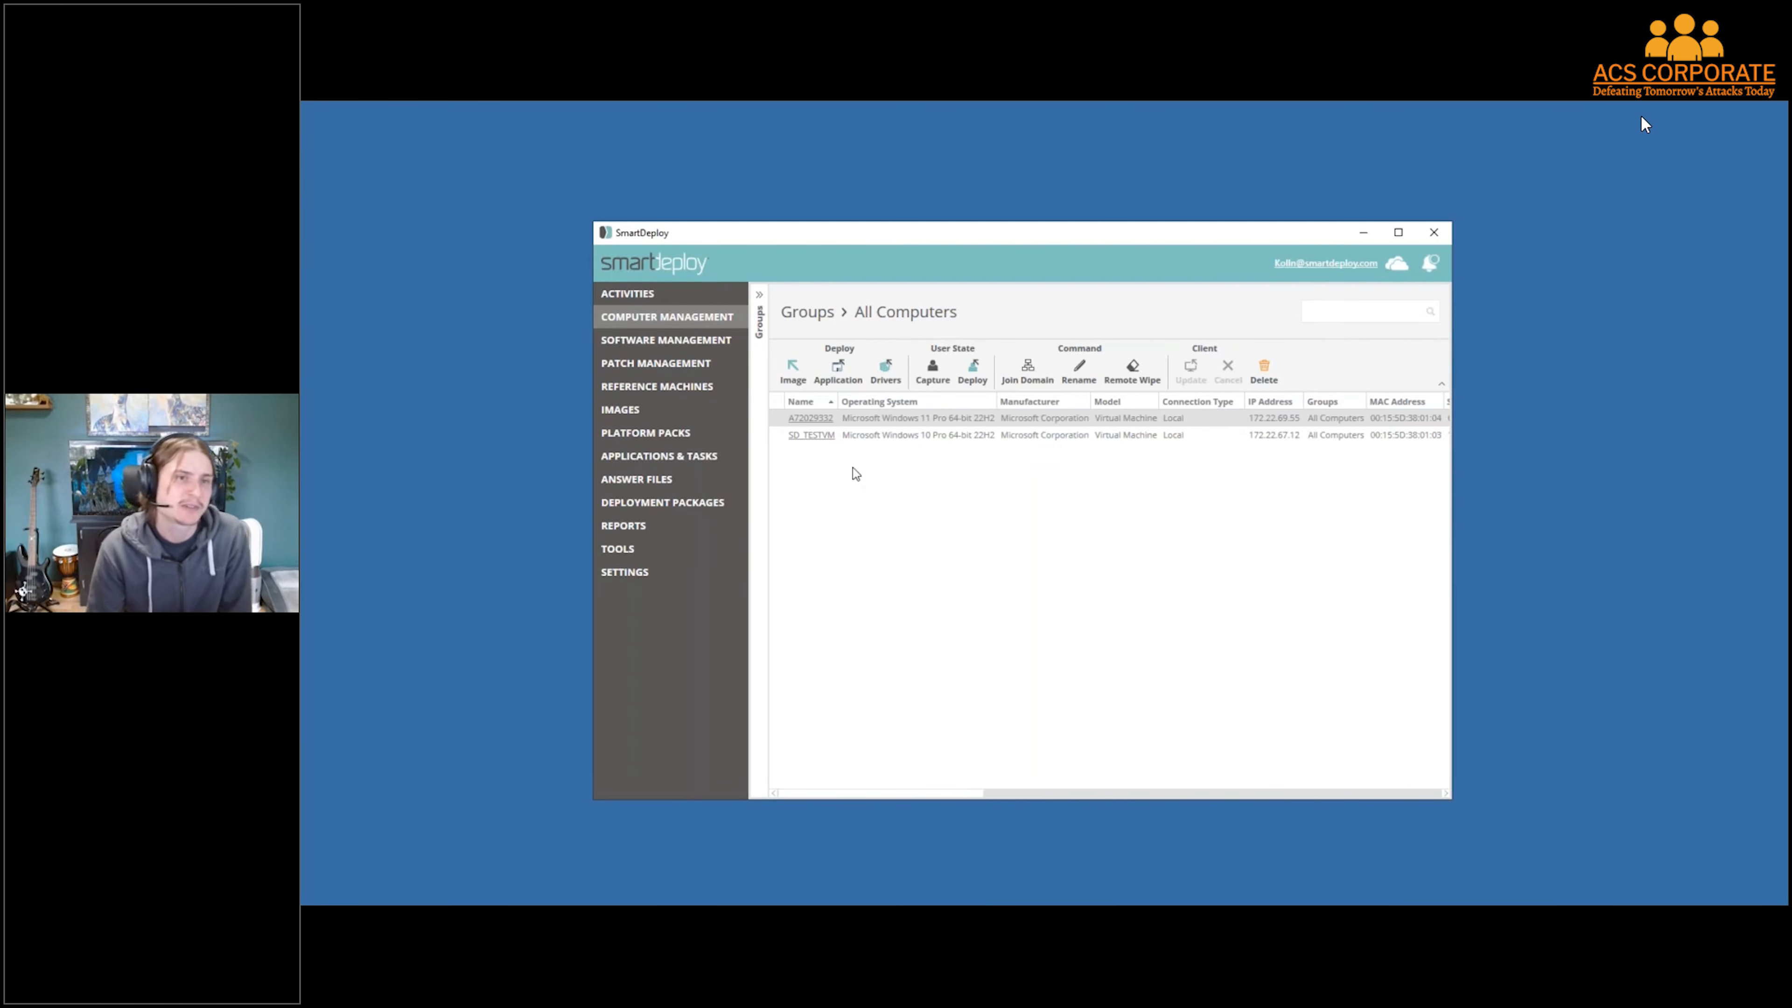
pyautogui.click(698, 295)
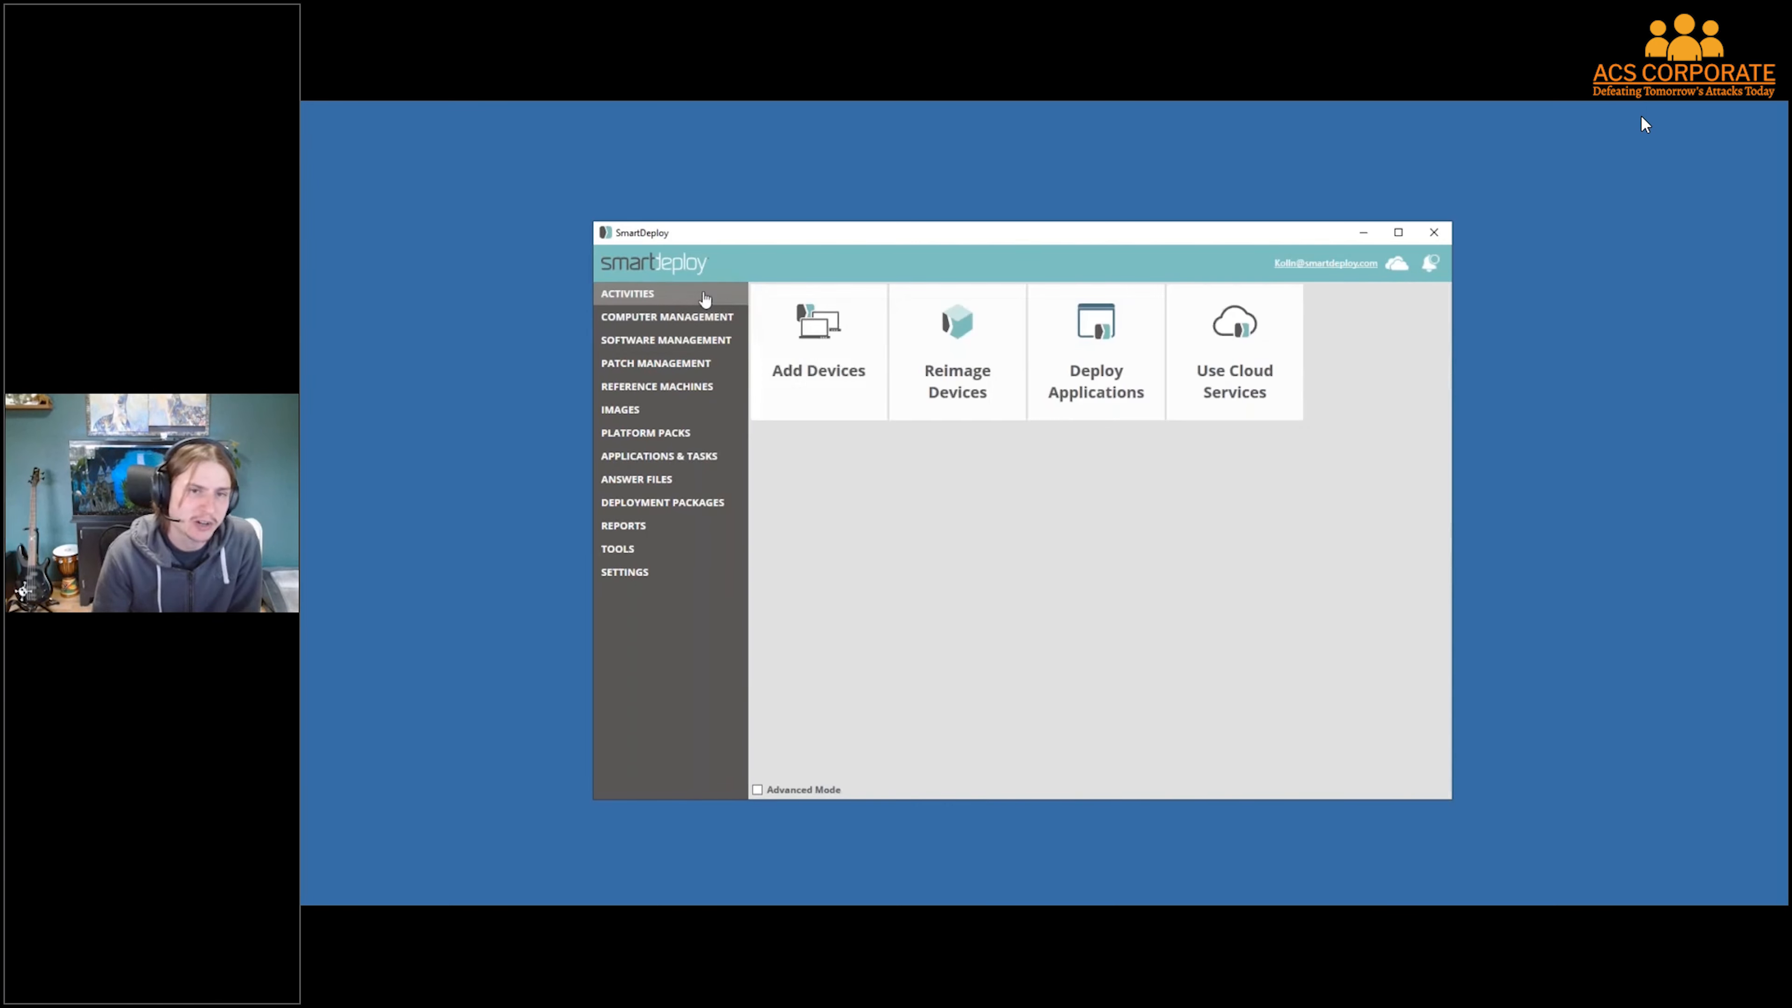
pyautogui.click(820, 377)
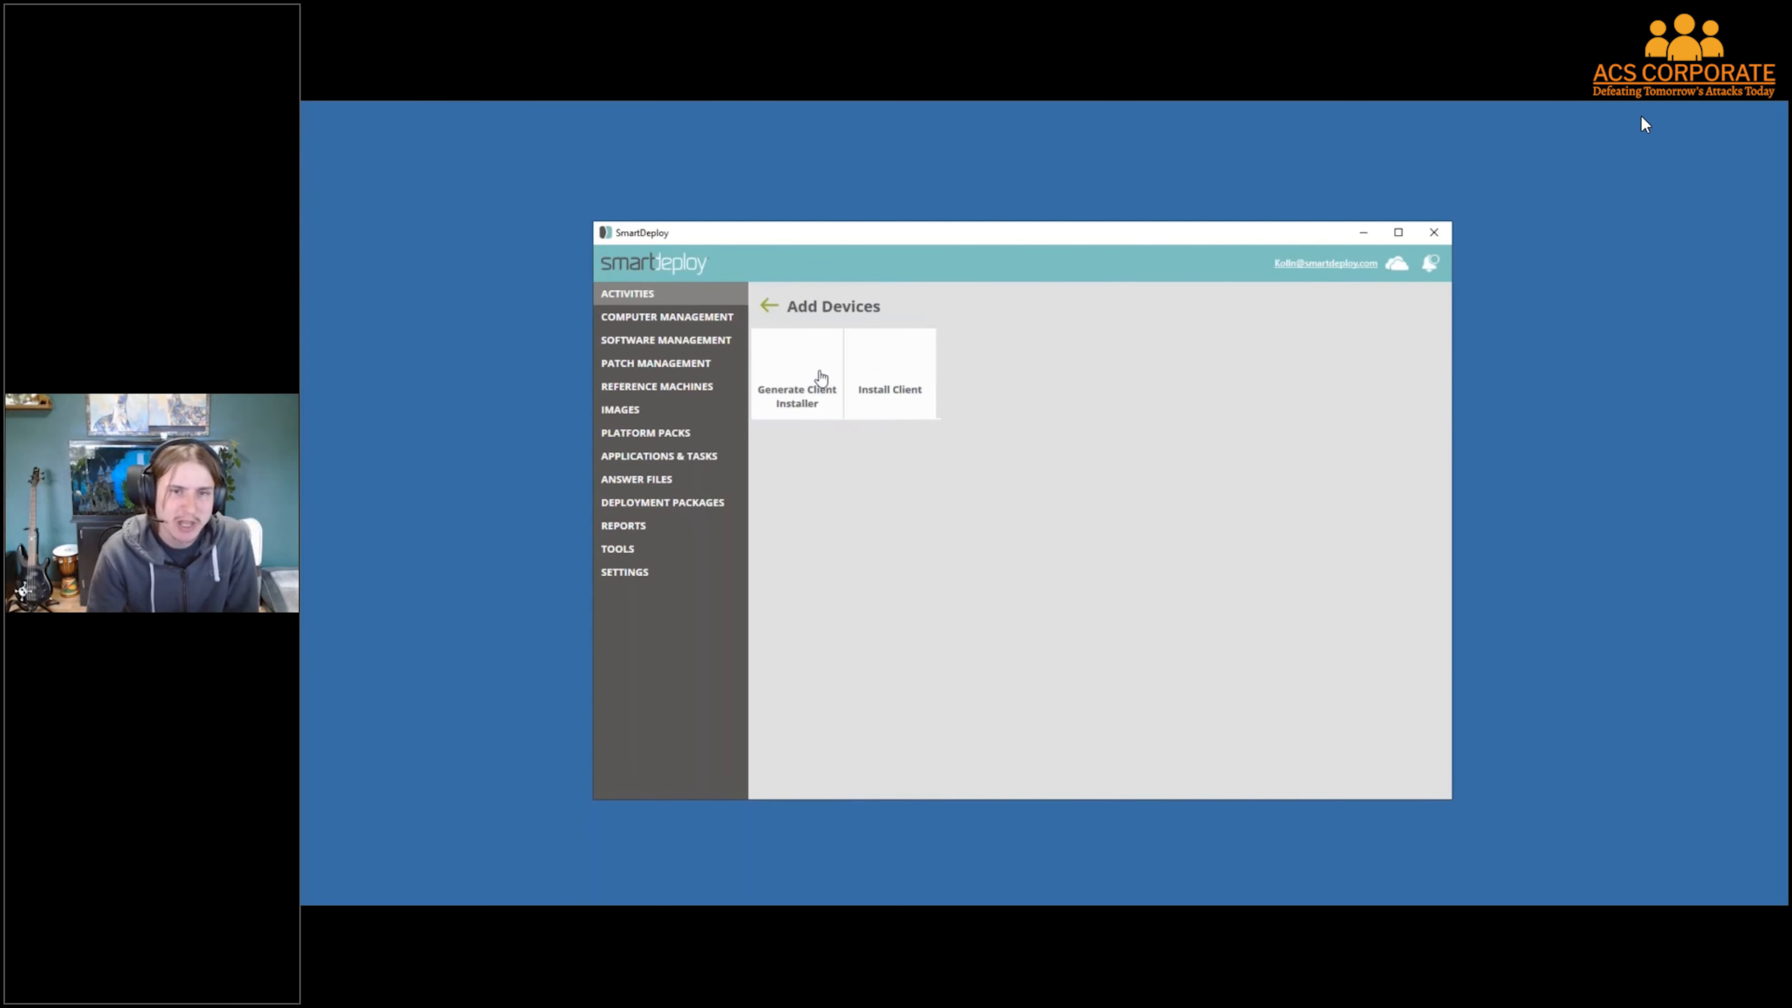
pyautogui.click(818, 378)
pyautogui.click(833, 384)
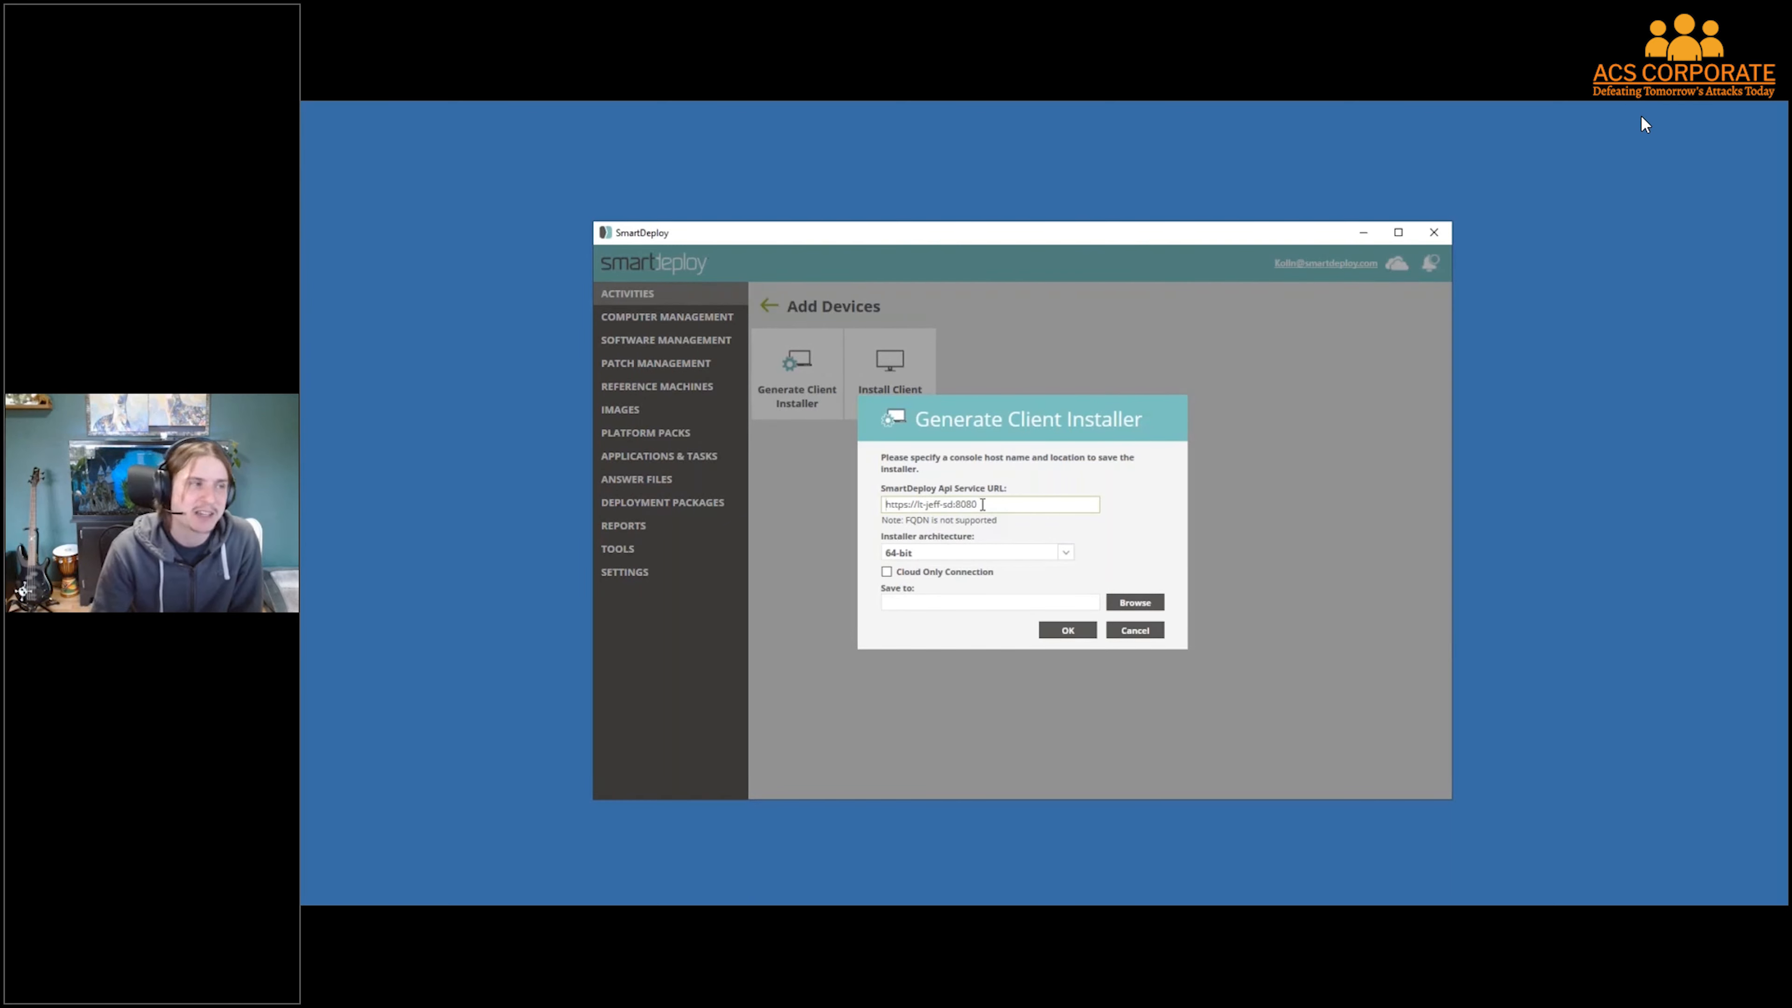
pyautogui.click(1141, 633)
# Return to the All Computers list and look over the deployment commands available for the Windows 11 computer
pyautogui.click(699, 317)
pyautogui.click(810, 312)
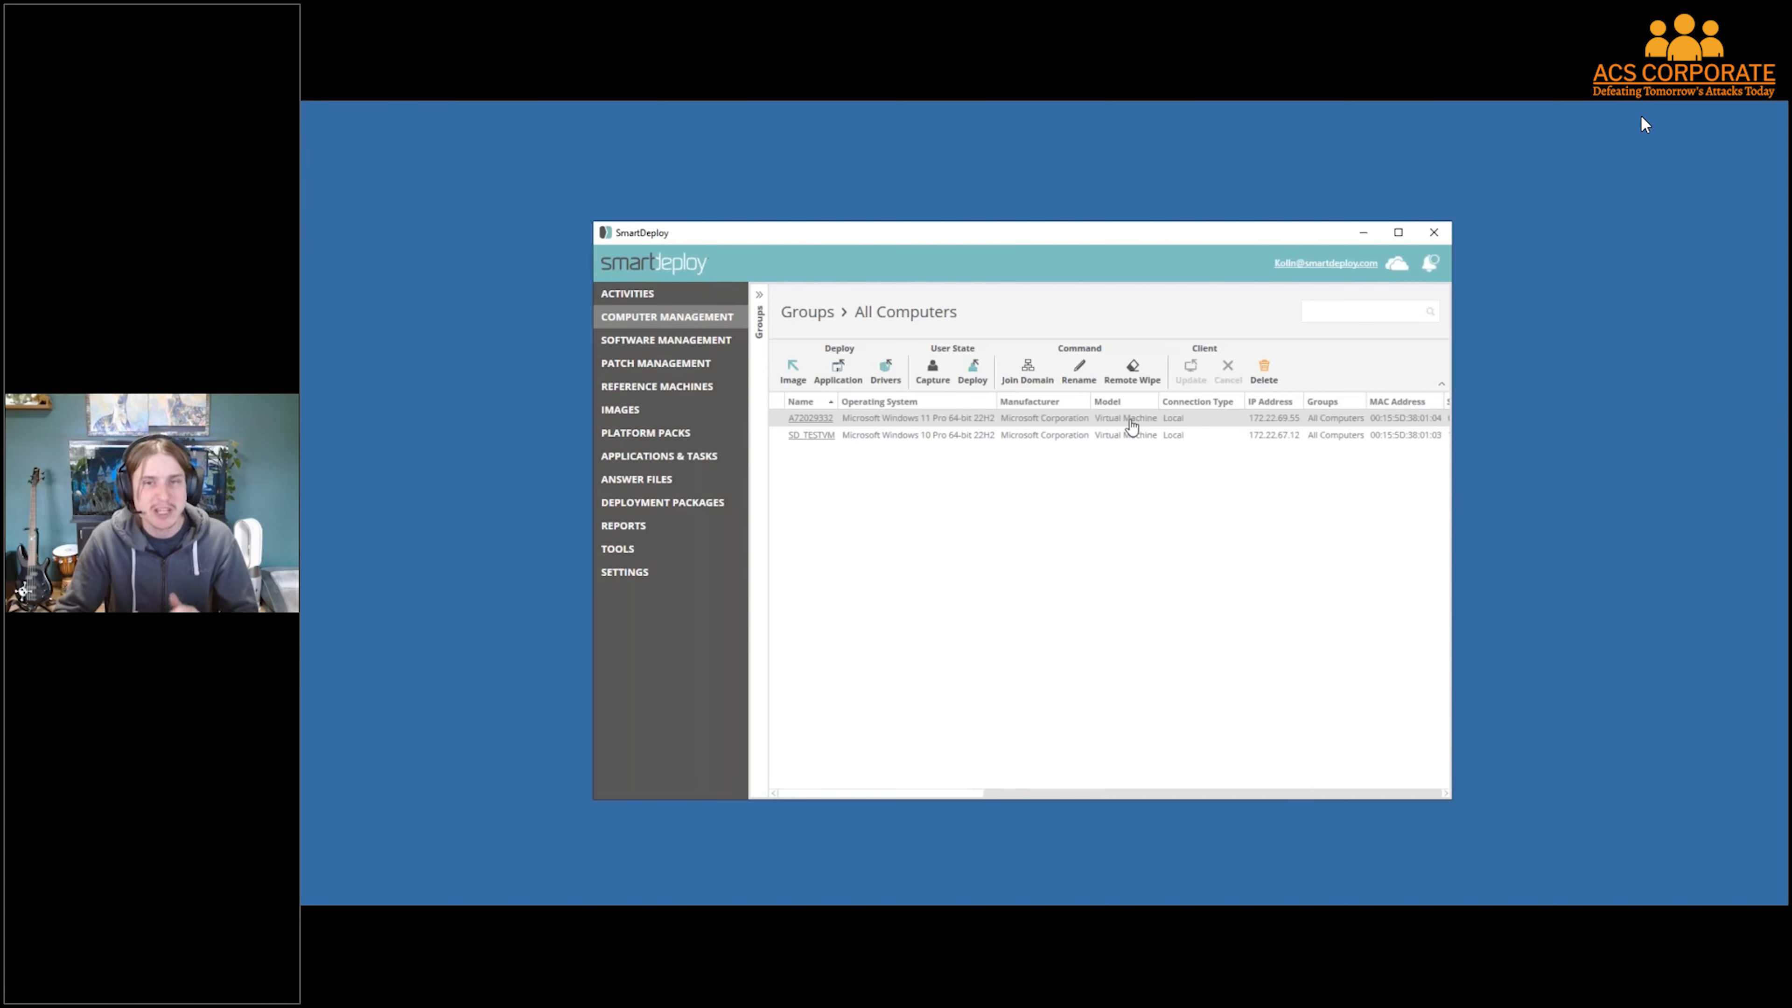
pyautogui.click(1183, 432)
pyautogui.click(1194, 424)
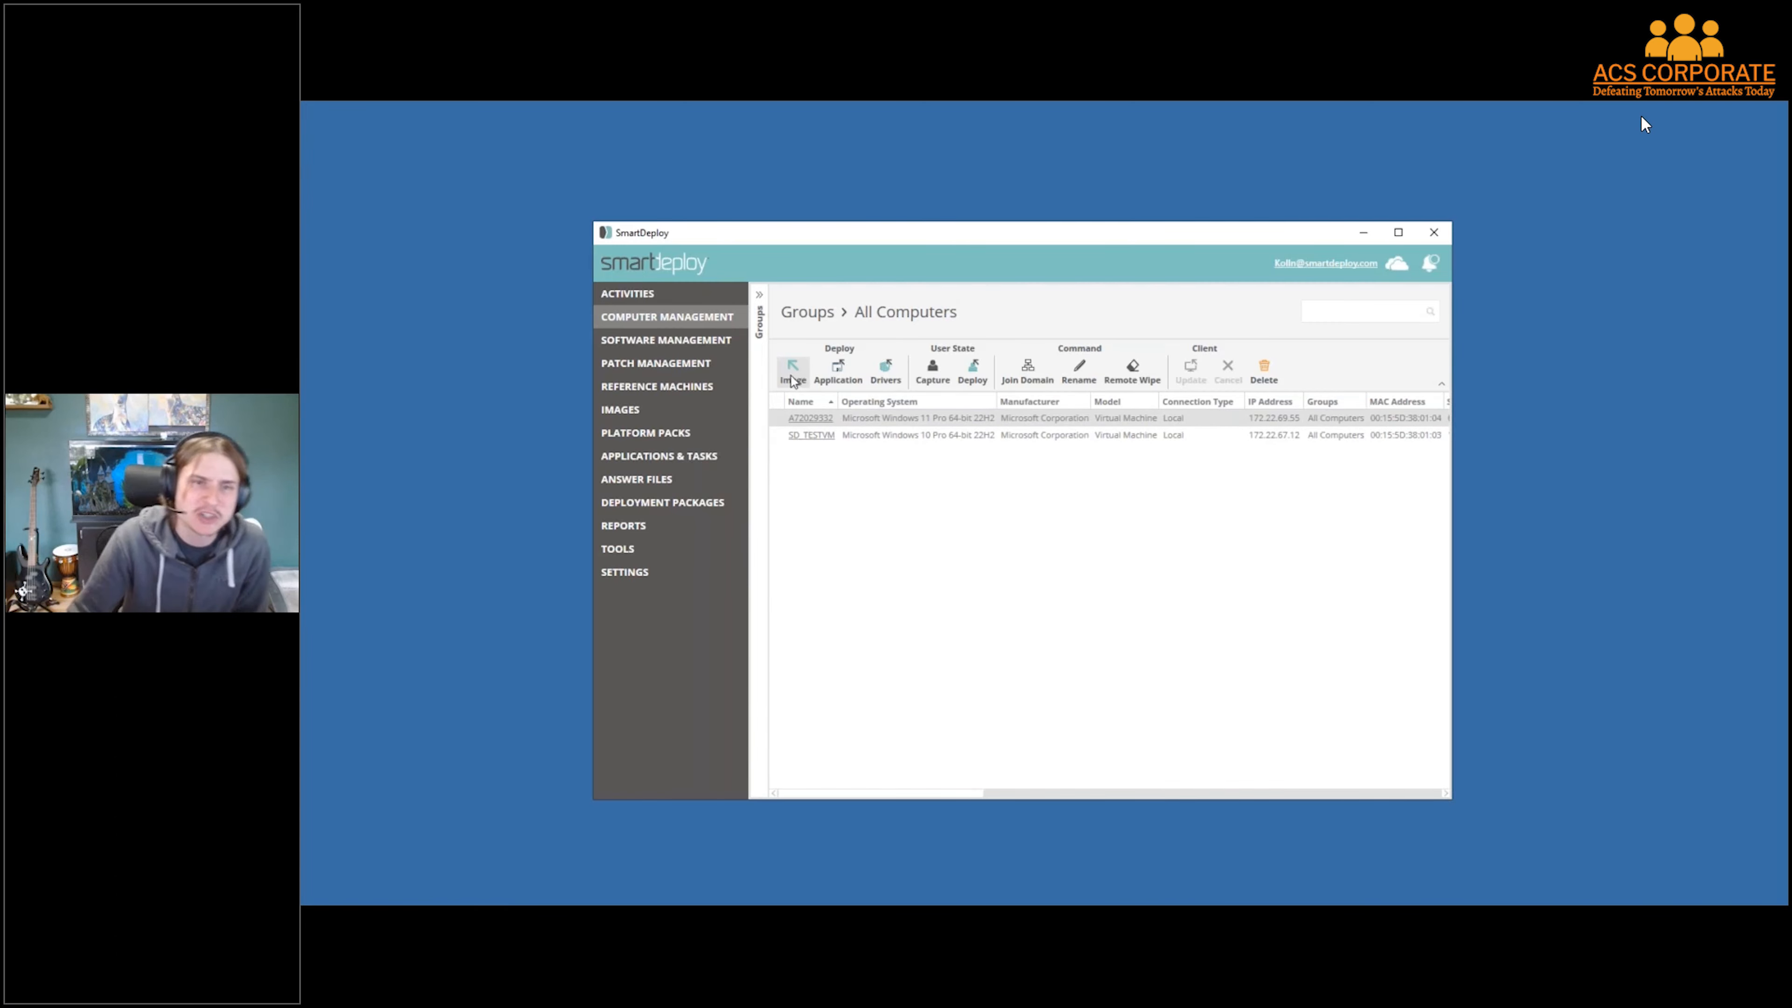
pyautogui.click(838, 375)
pyautogui.press('Escape')
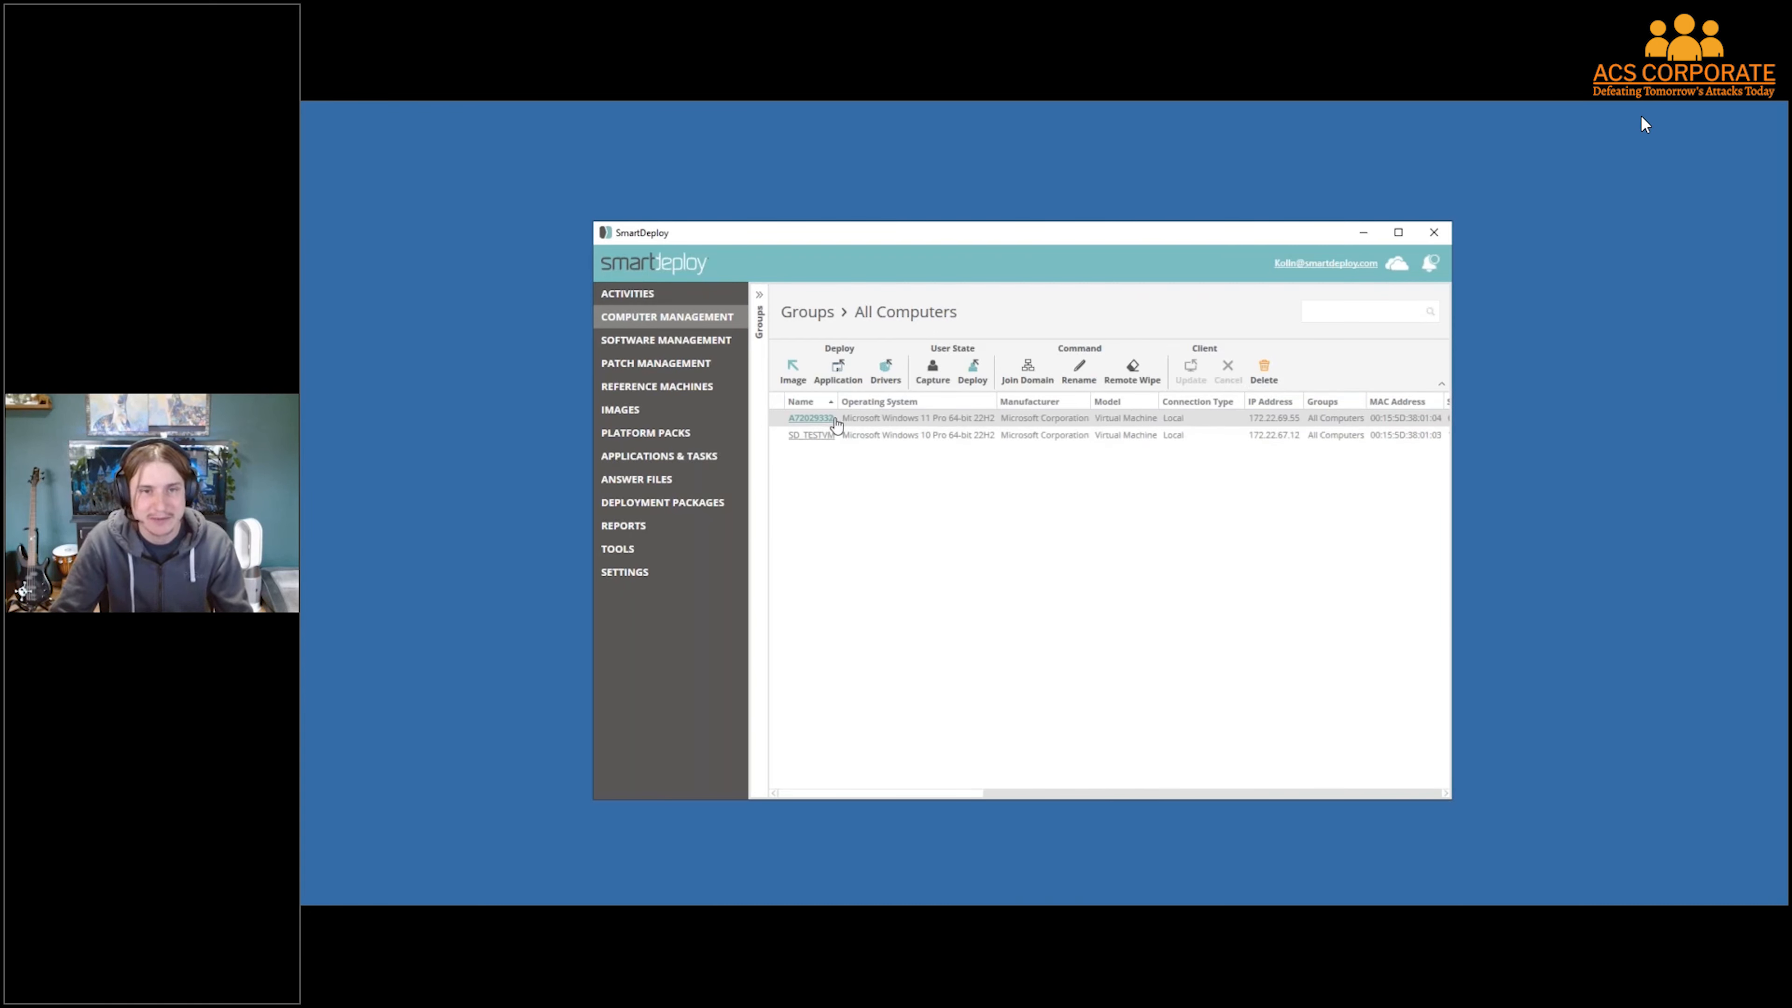
# Examine the hardware details, installed software and message history of SD_TESTVM, and return to All Computers
pyautogui.click(815, 435)
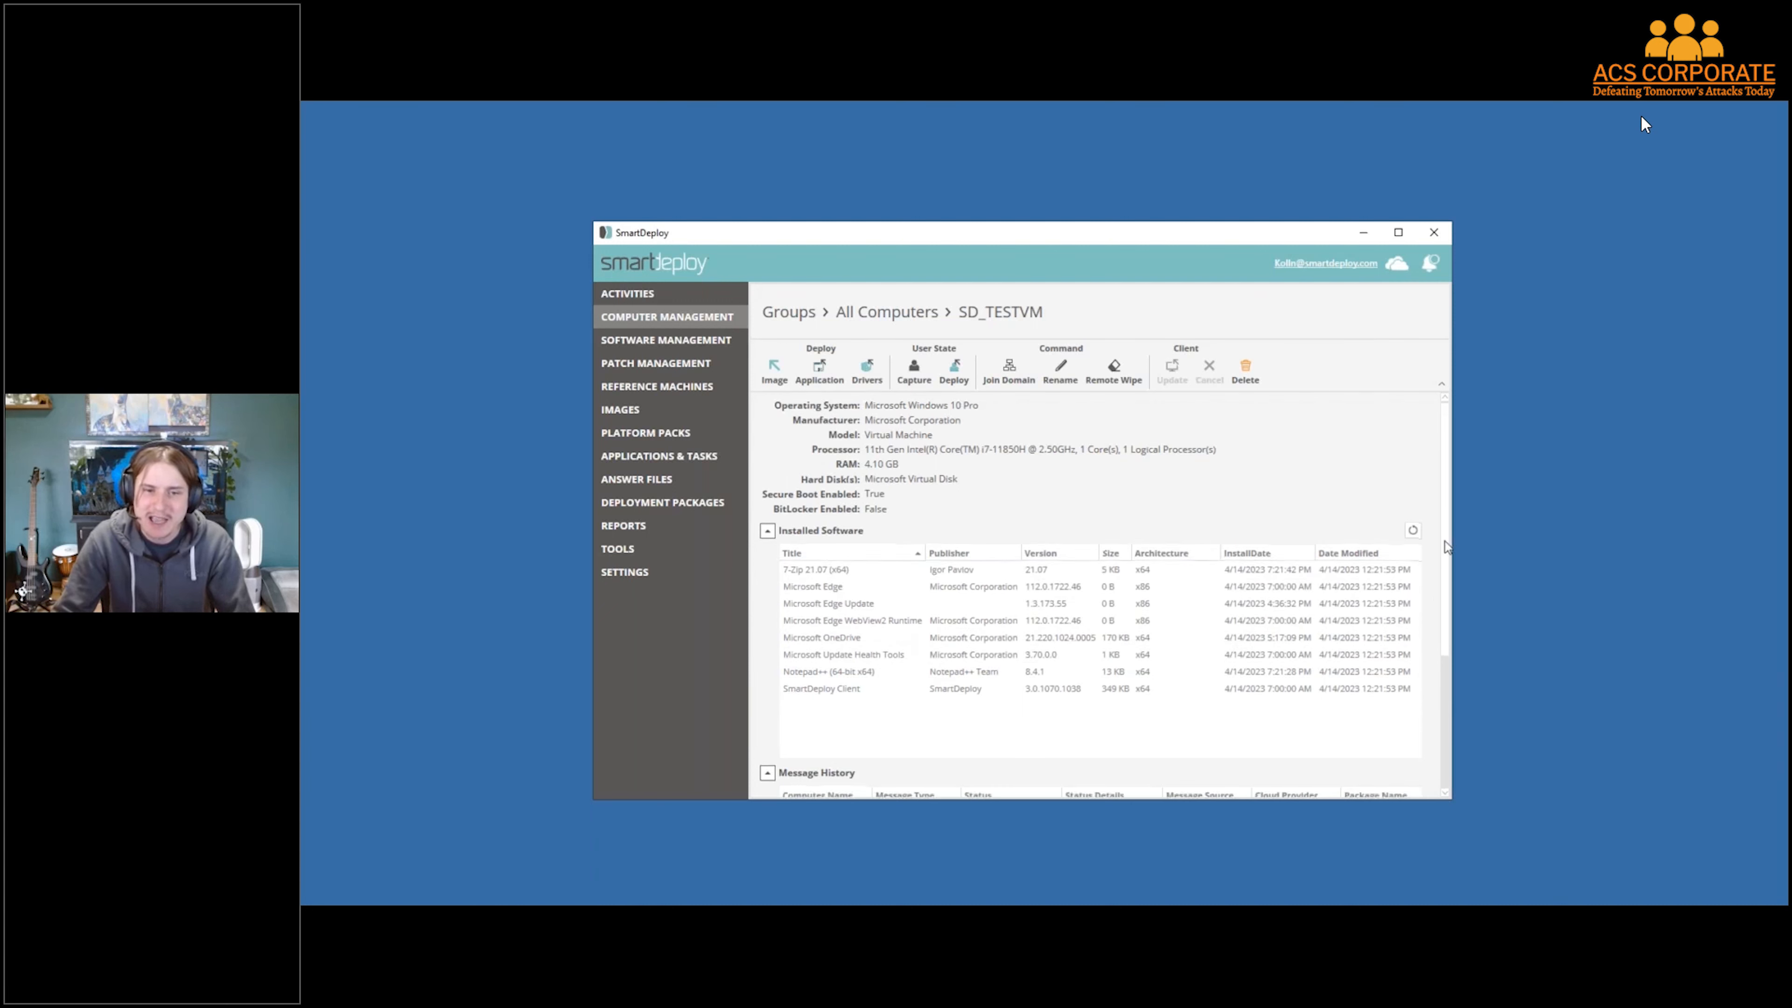
pyautogui.scroll(-3, 1080, 668)
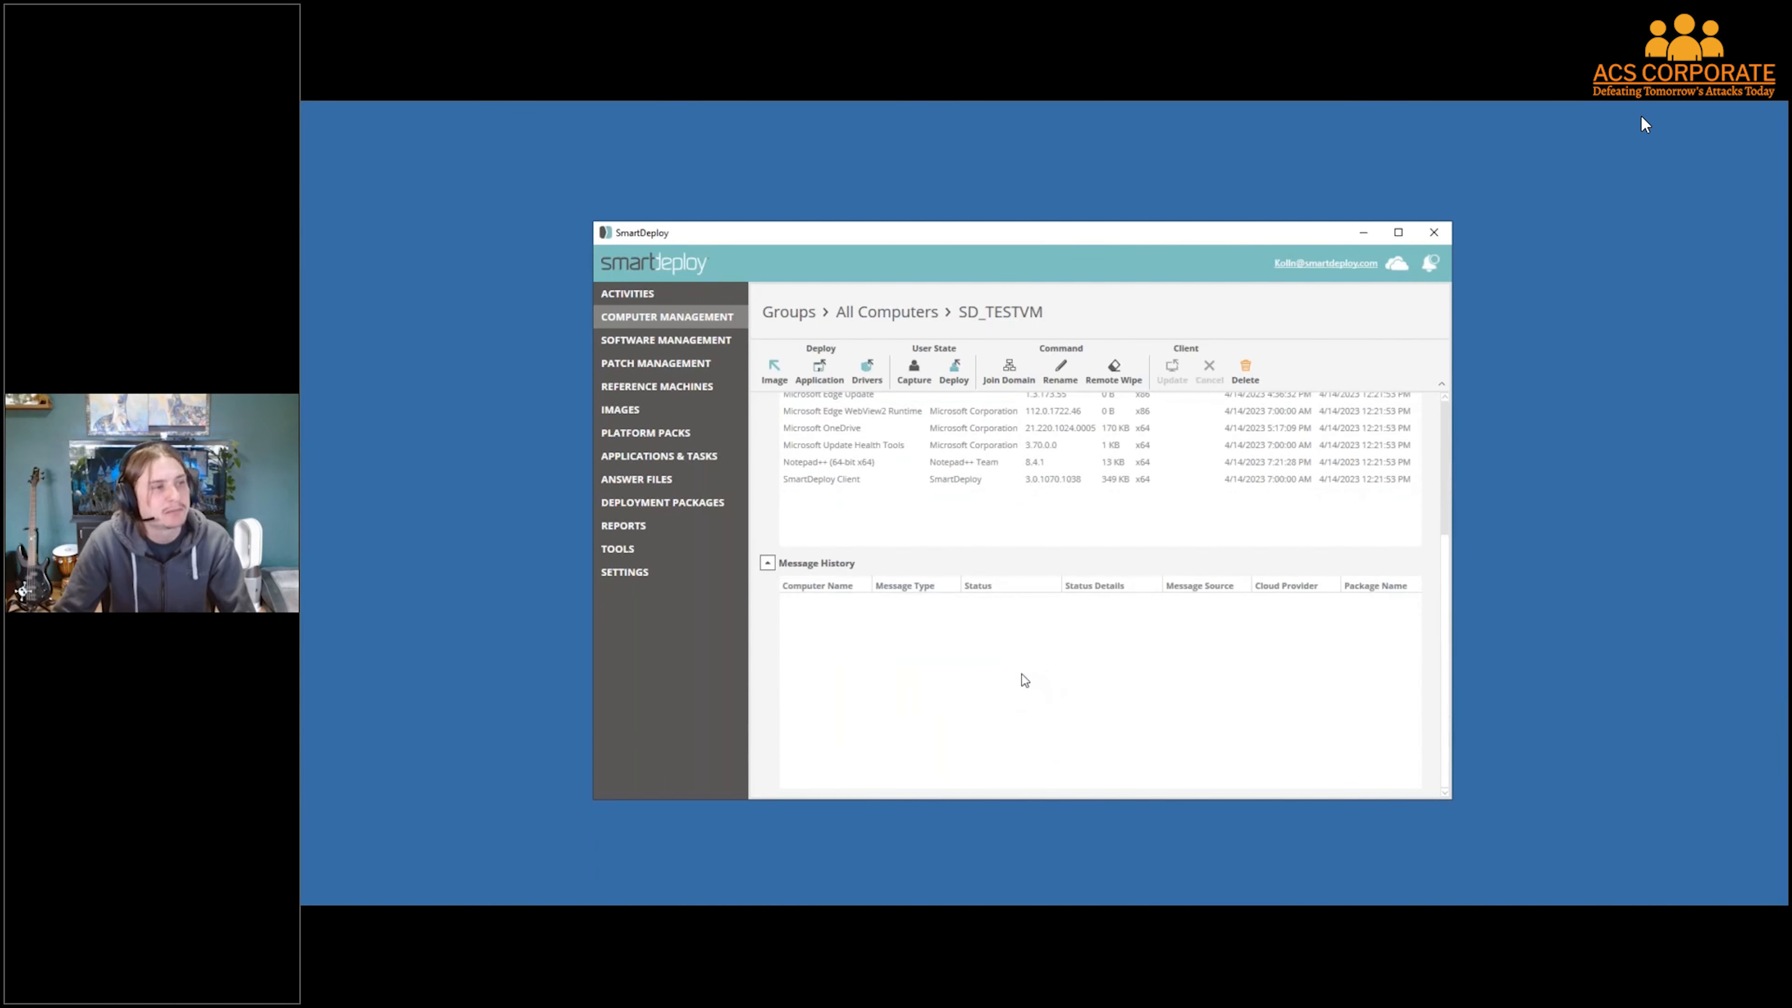
pyautogui.click(887, 312)
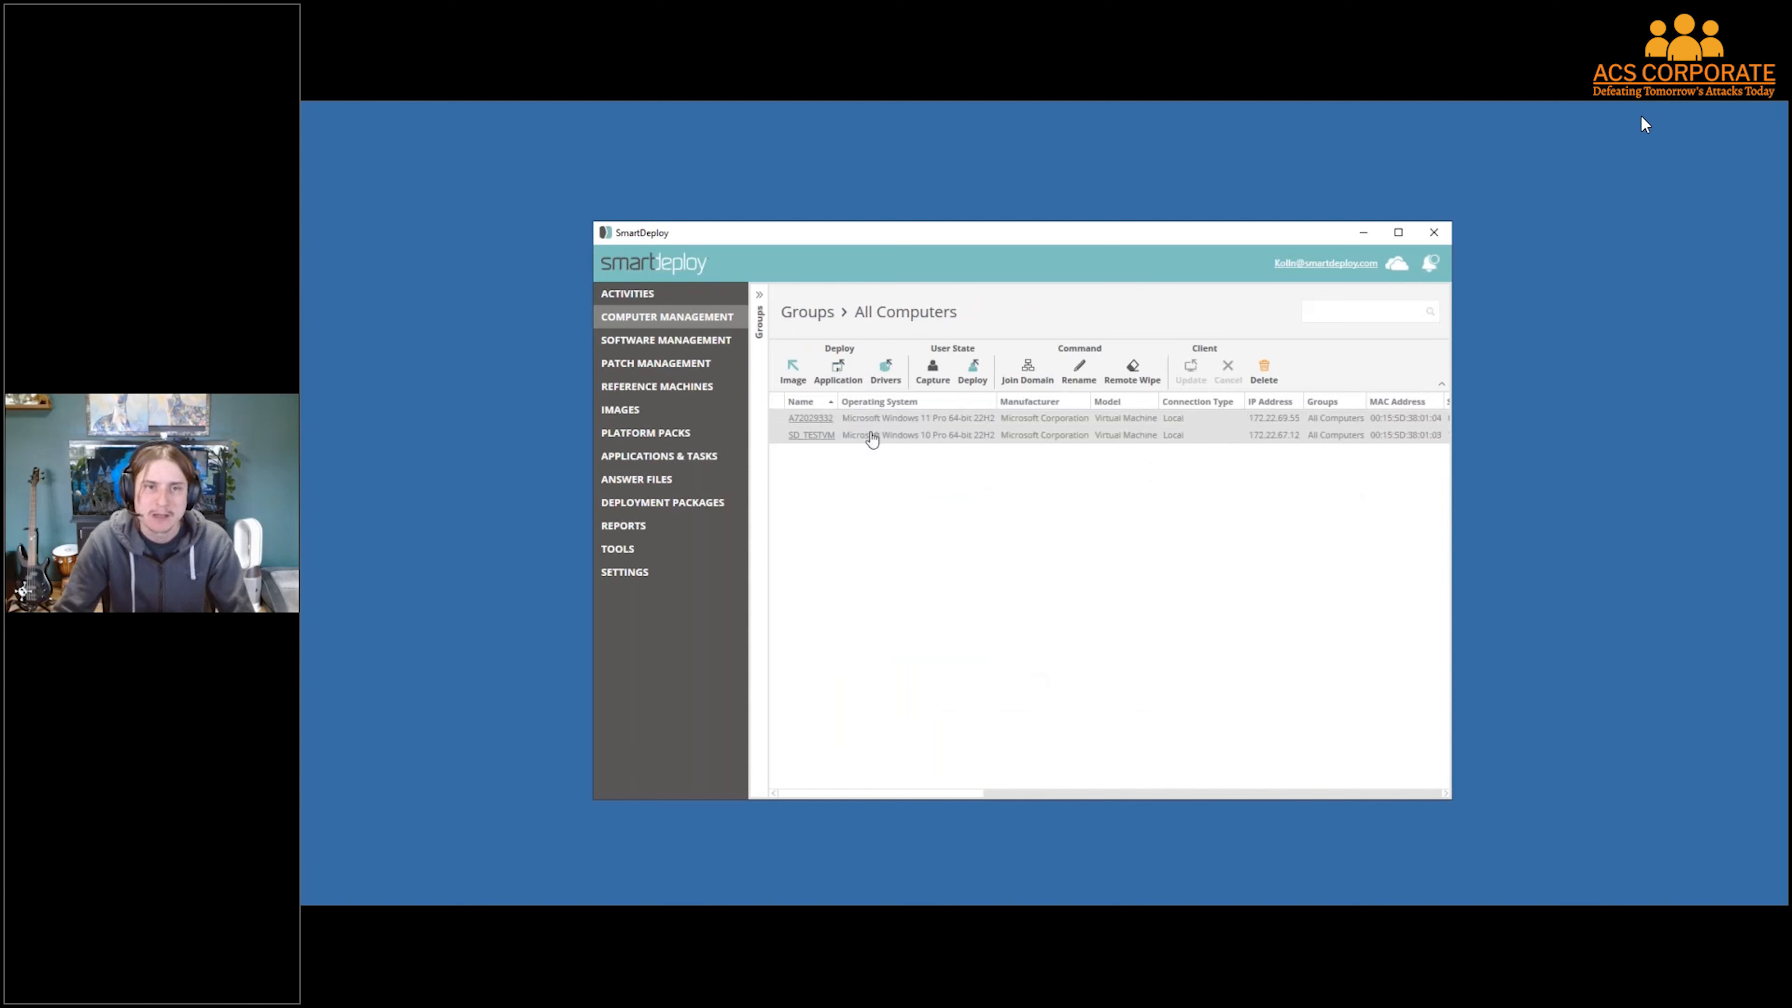
# Start an application deployment to both listed computers over the local network
pyautogui.hotkey('ctrl', 'a')
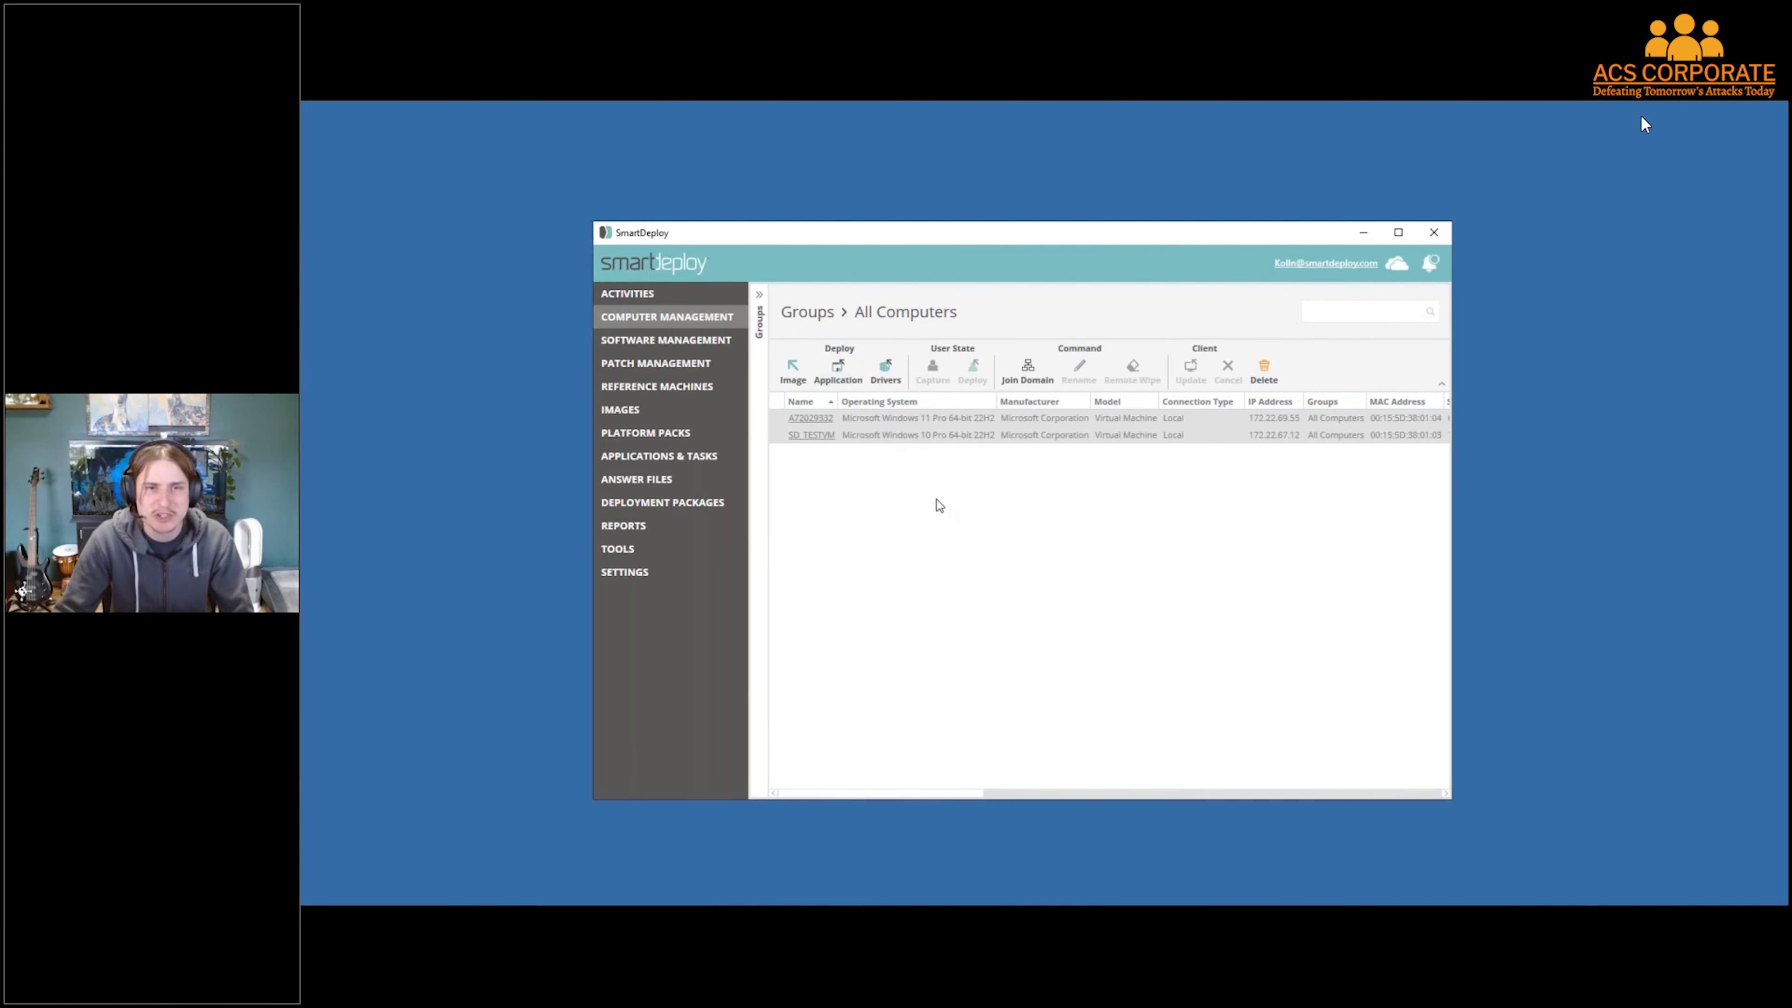
pyautogui.click(840, 381)
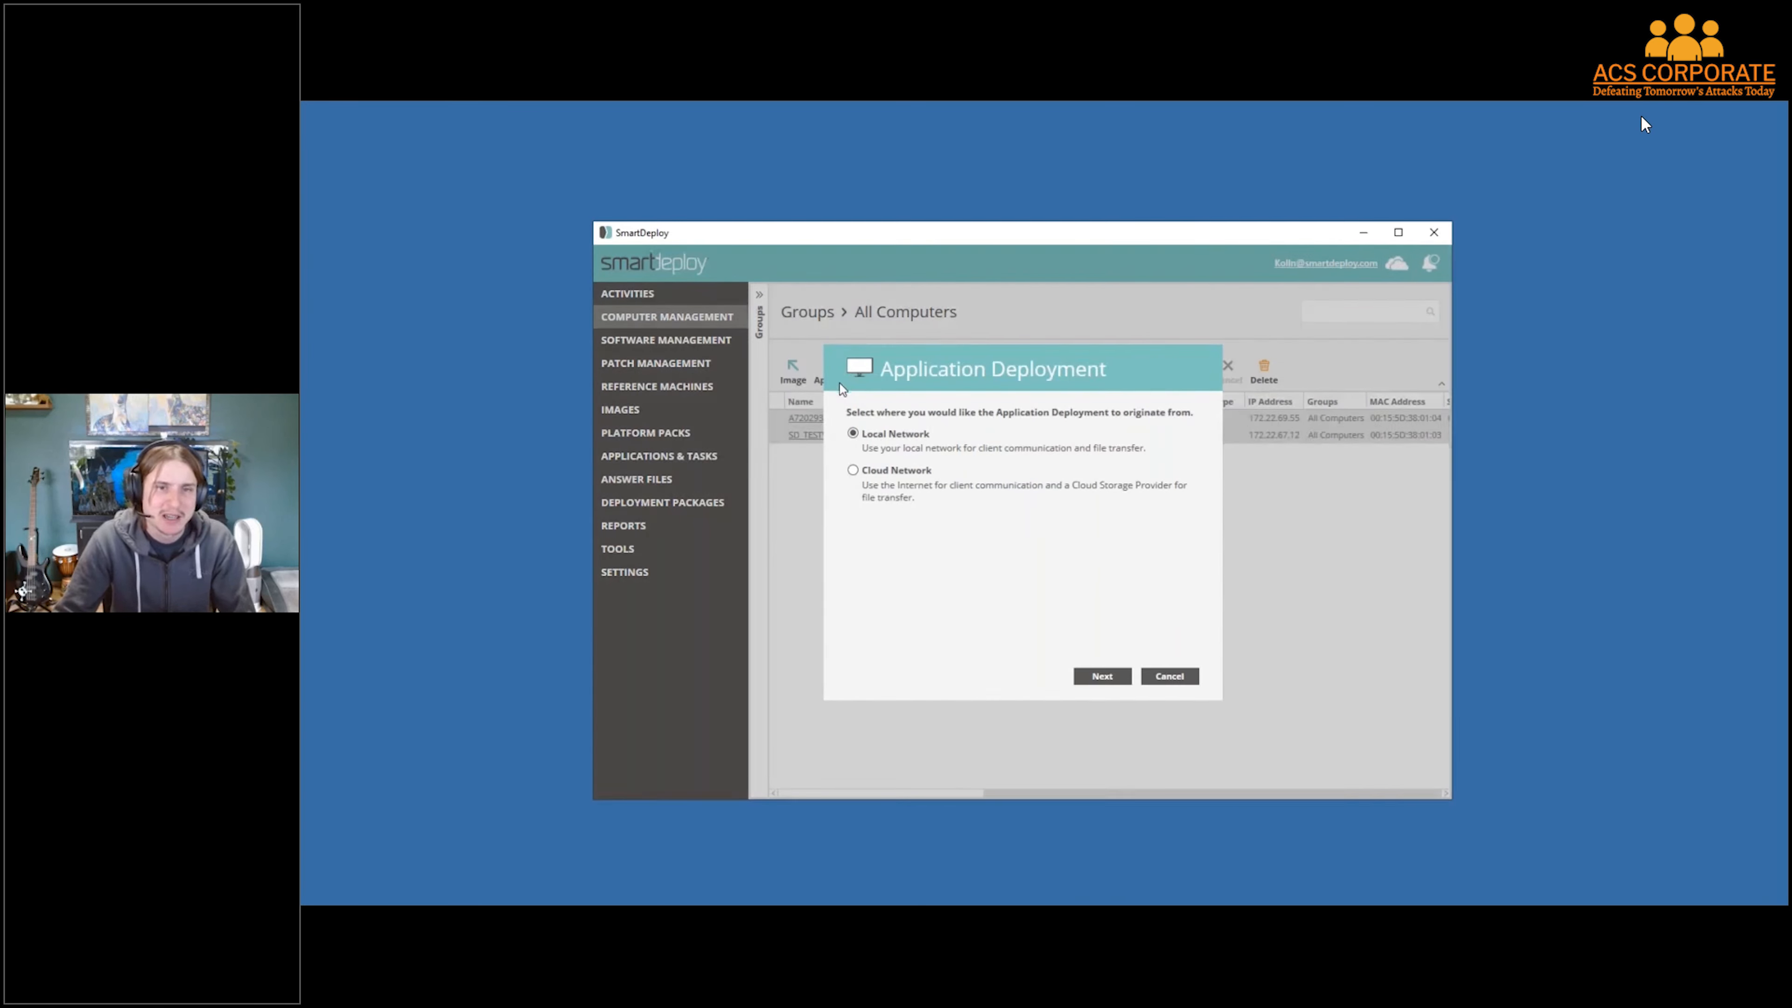
pyautogui.click(1101, 676)
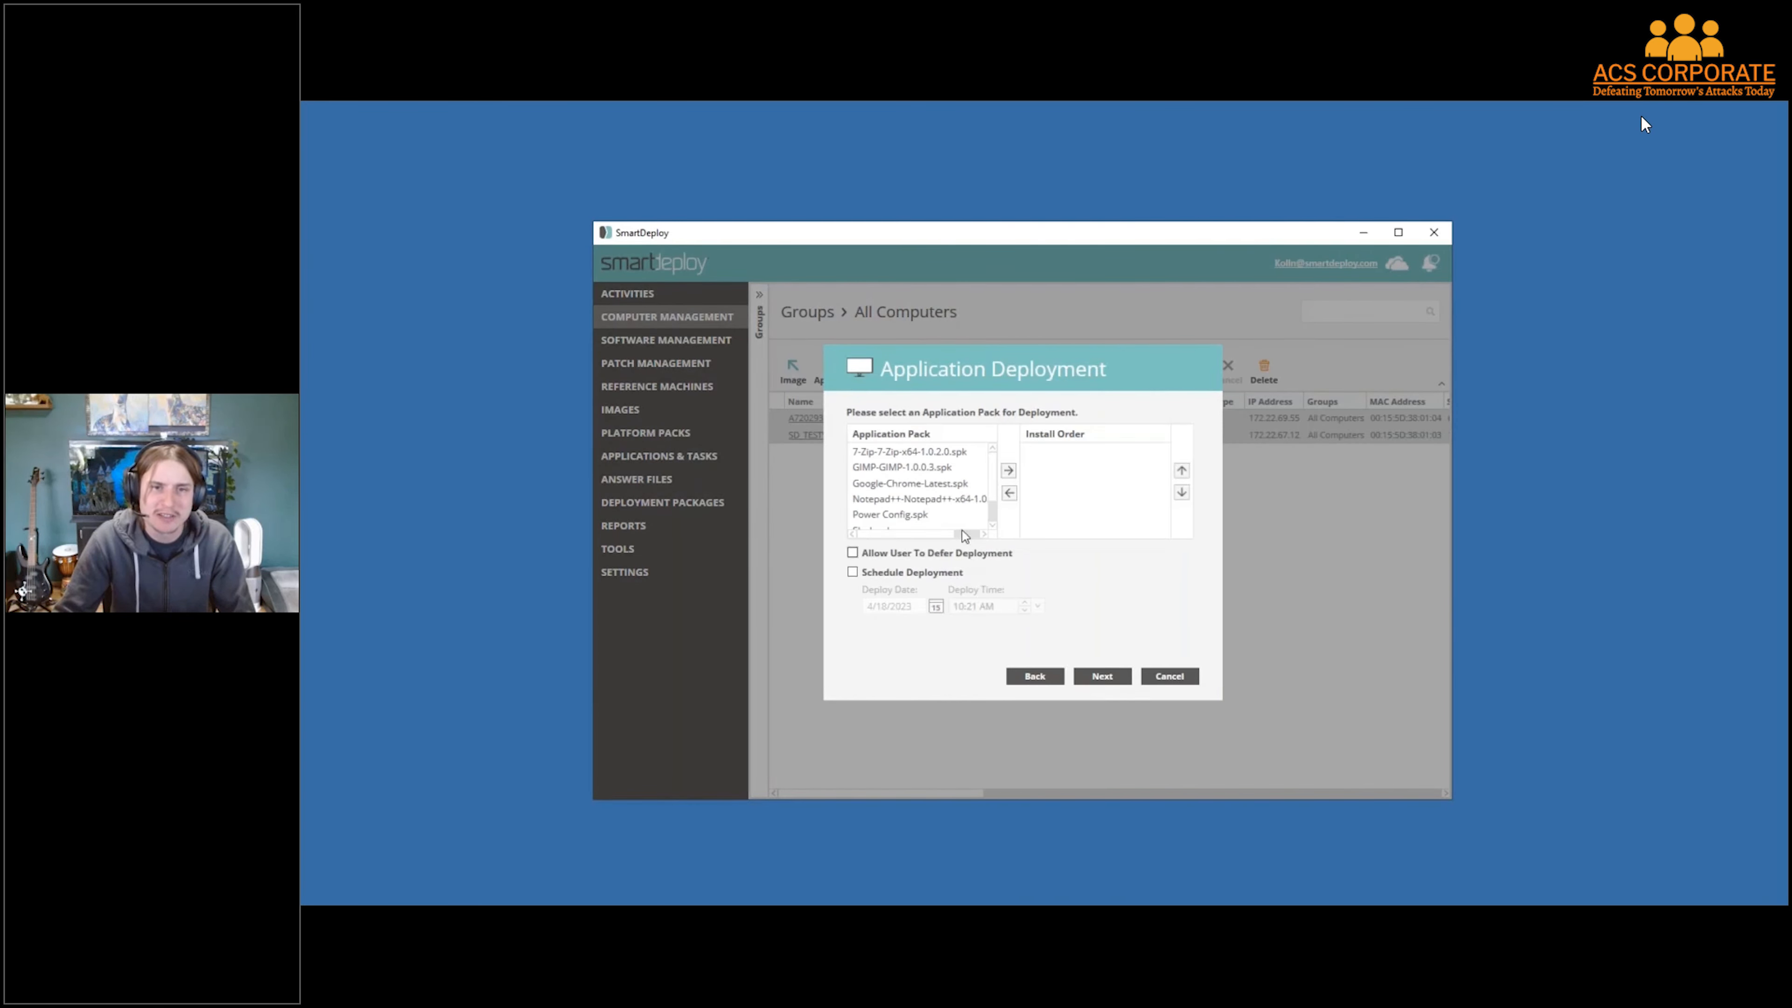
# Add the 7-Zip, GIMP and Google Chrome packs to the install order, and cancel the deployment
pyautogui.click(1008, 471)
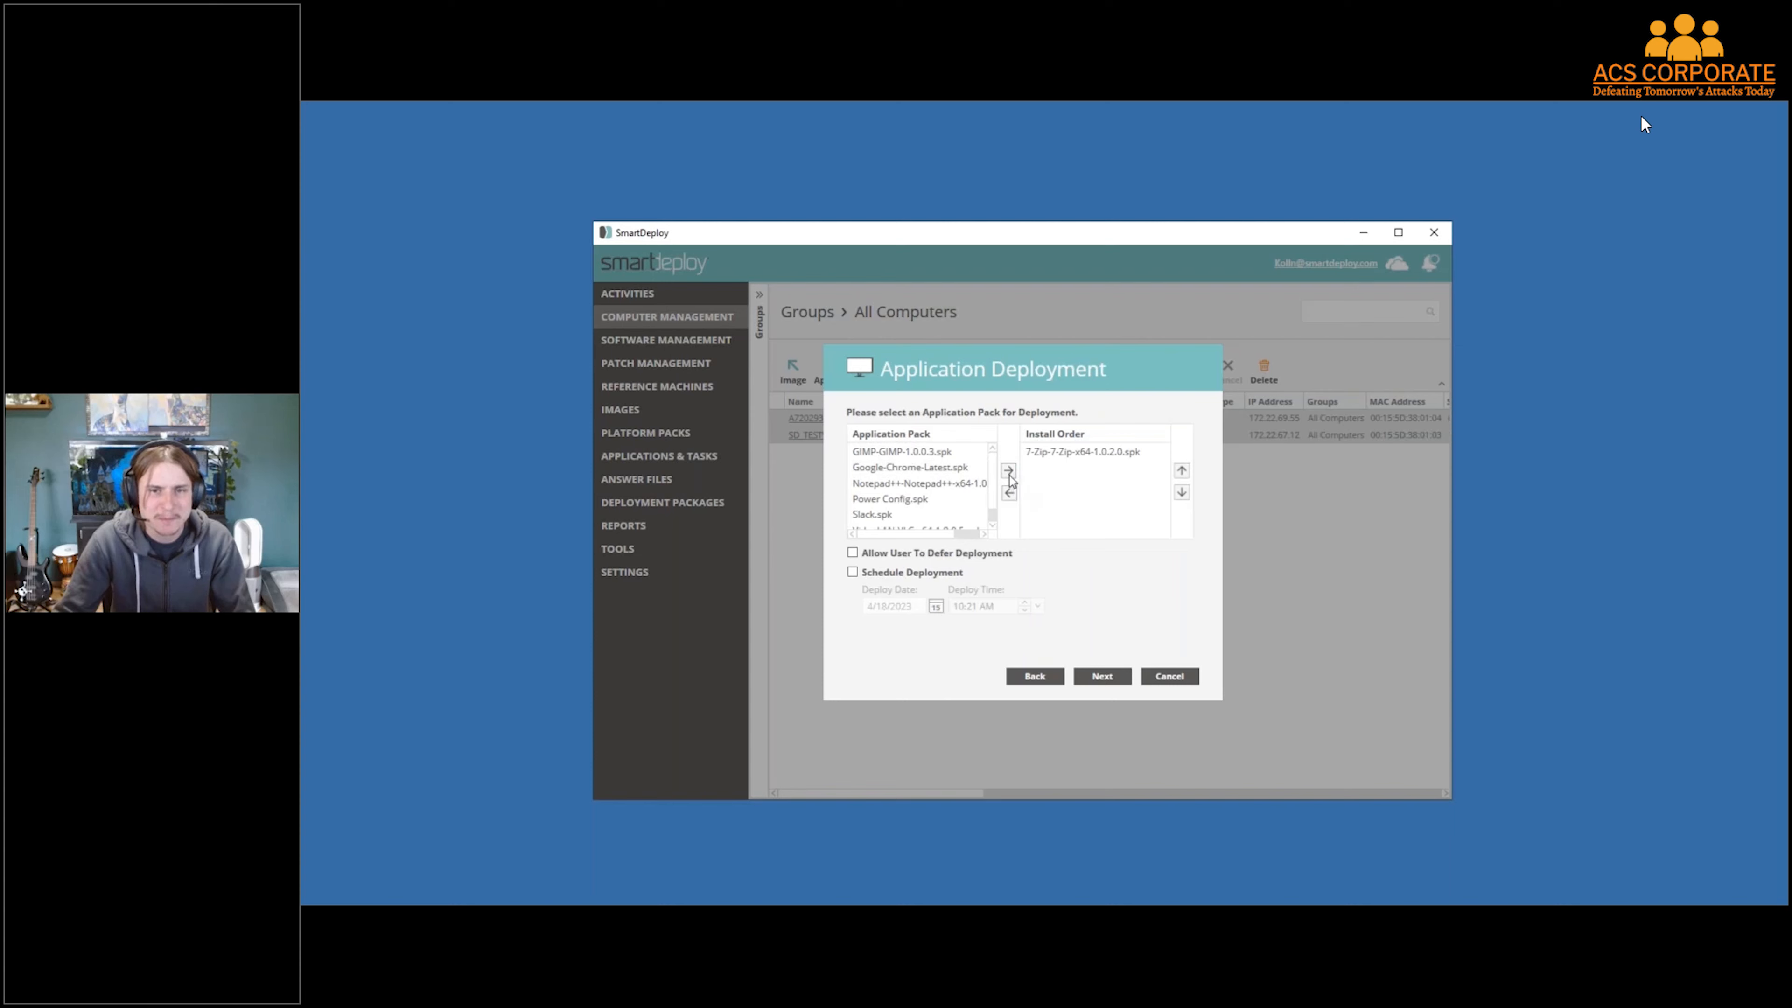
pyautogui.click(944, 454)
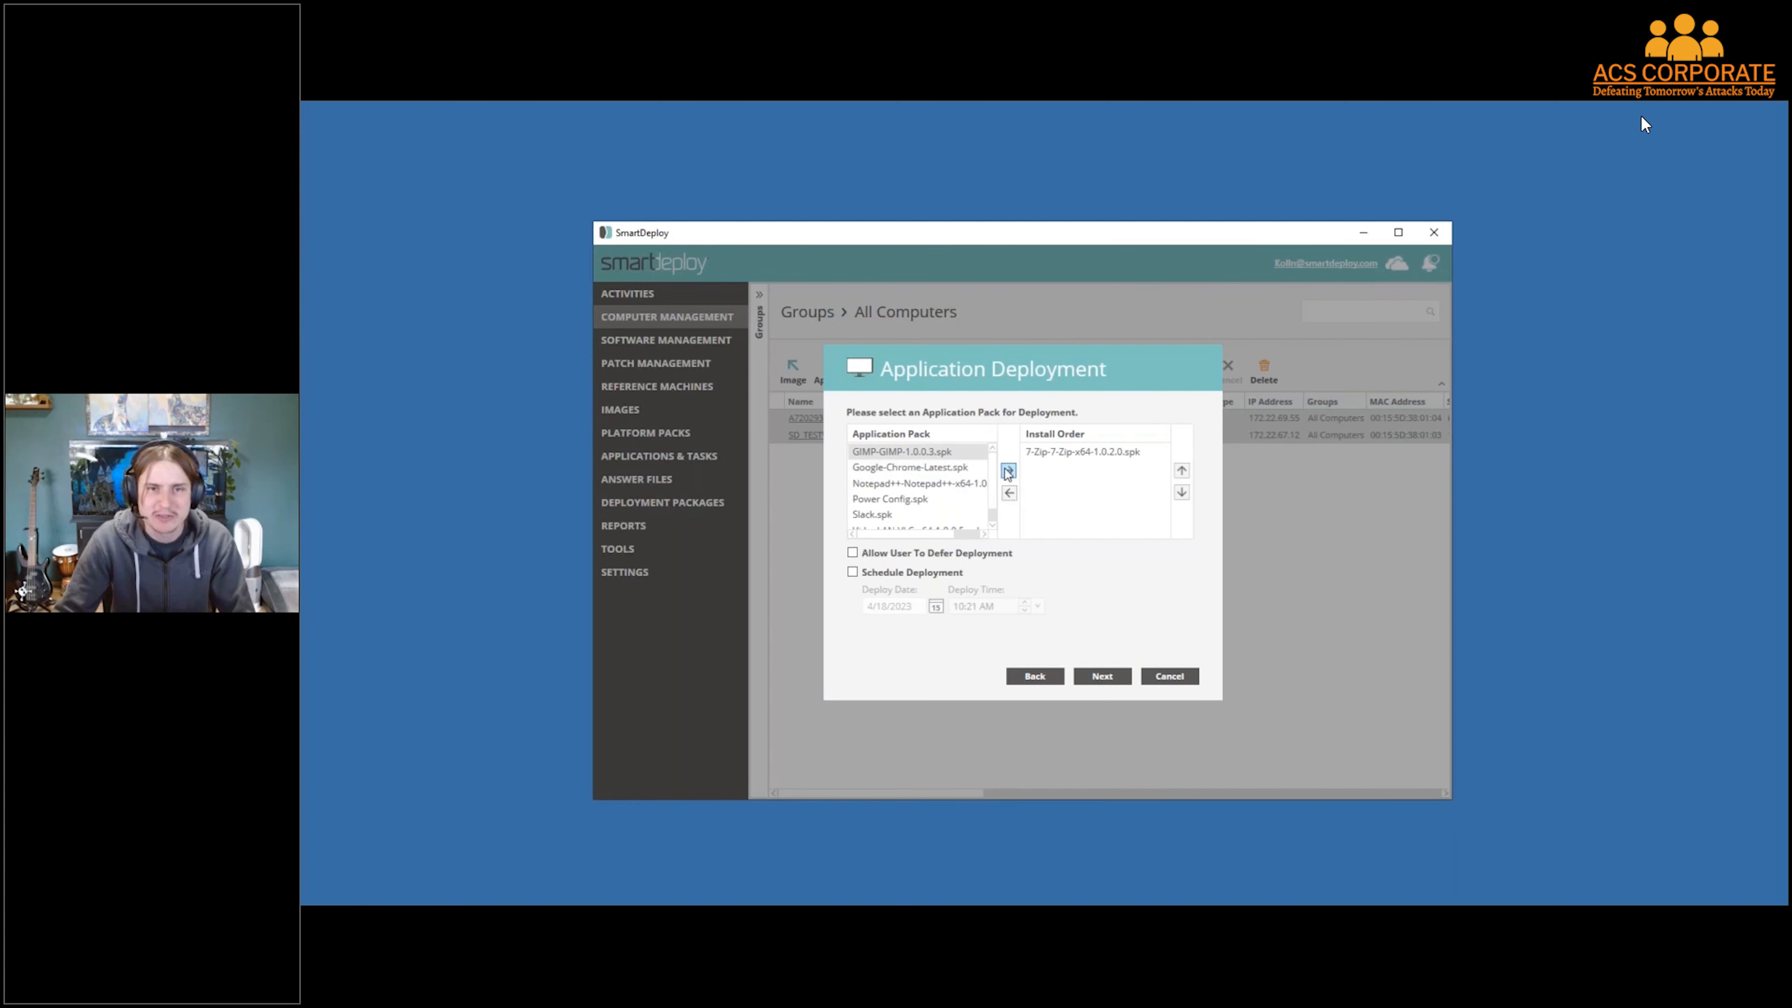
pyautogui.click(1008, 471)
pyautogui.click(952, 455)
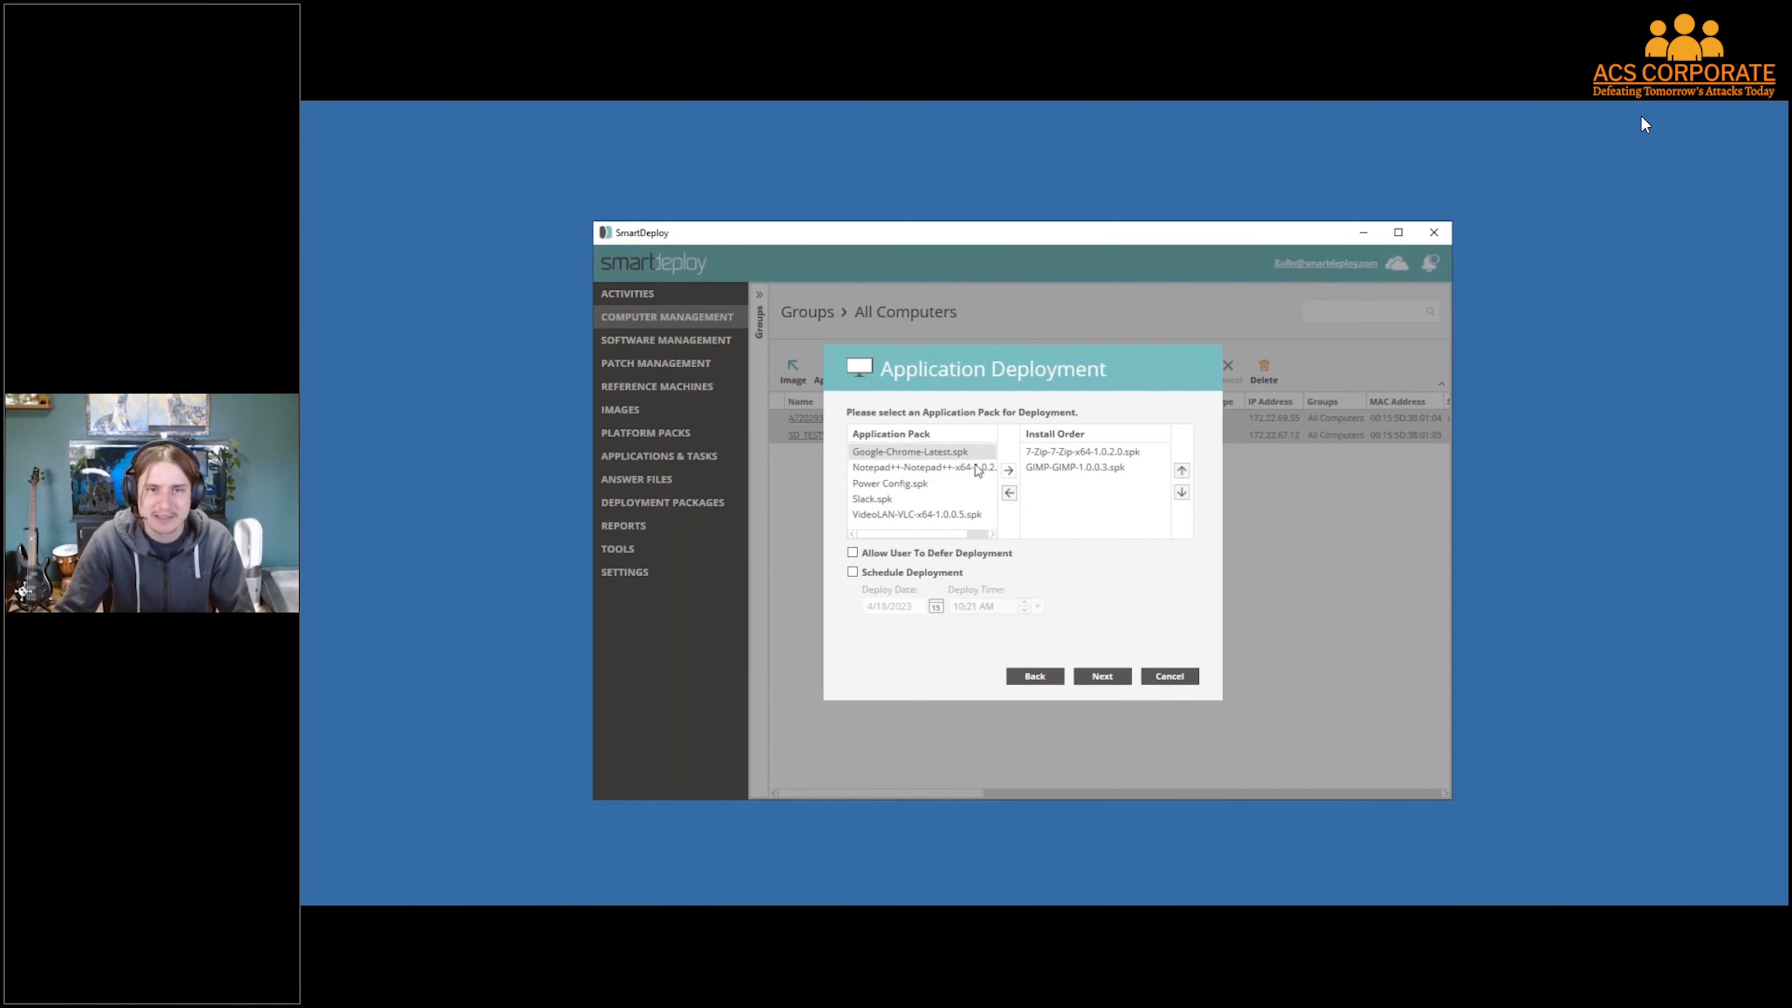
pyautogui.click(1008, 471)
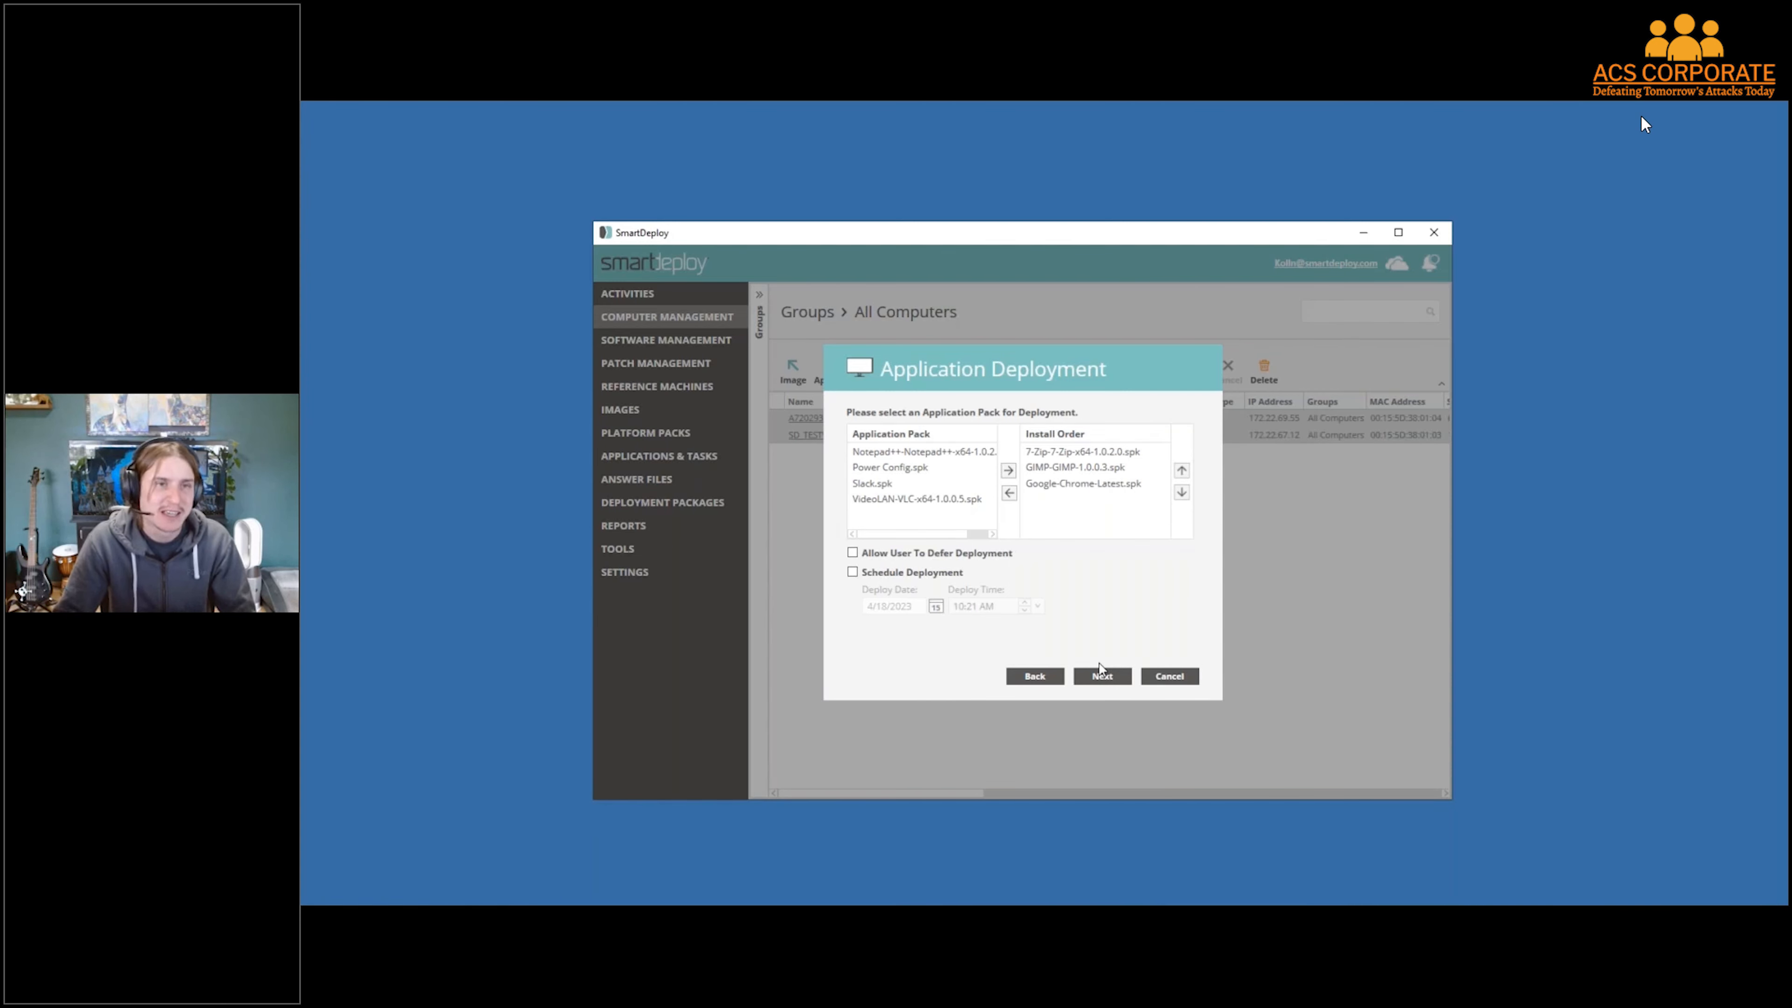
pyautogui.click(1169, 676)
# Group the software inventory by name and expand the 7-Zip 21.07 (x64) entry
pyautogui.click(726, 341)
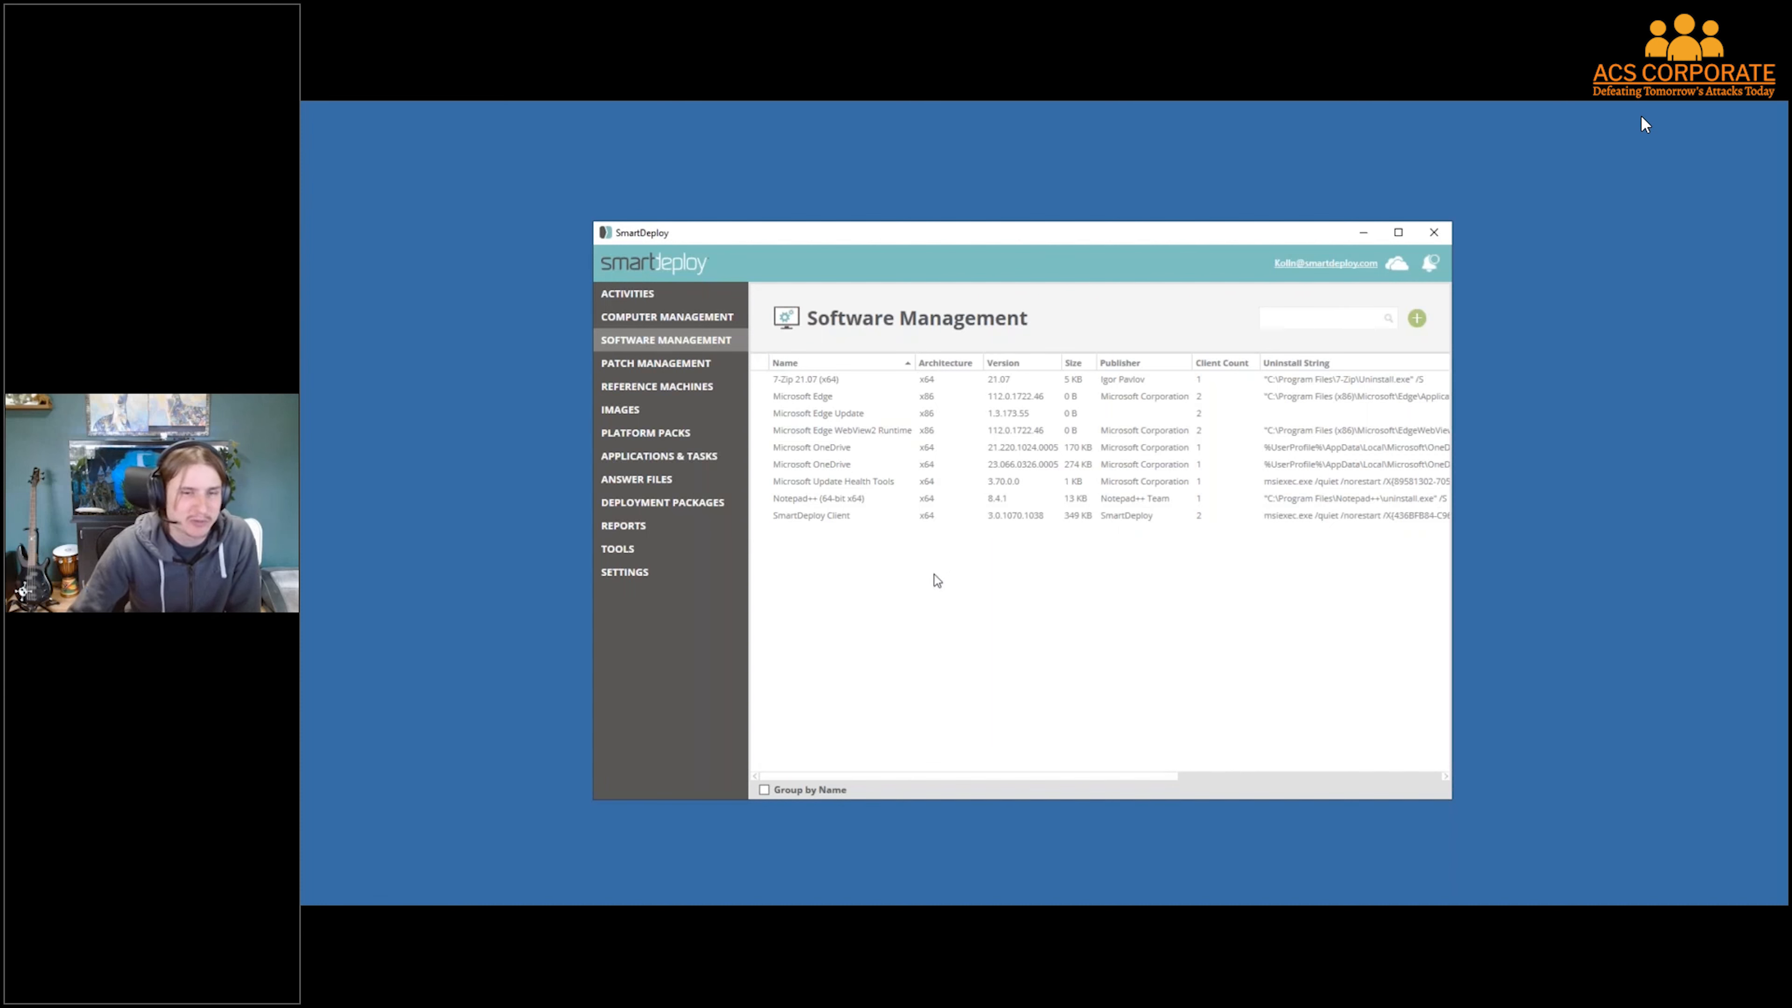
pyautogui.click(764, 791)
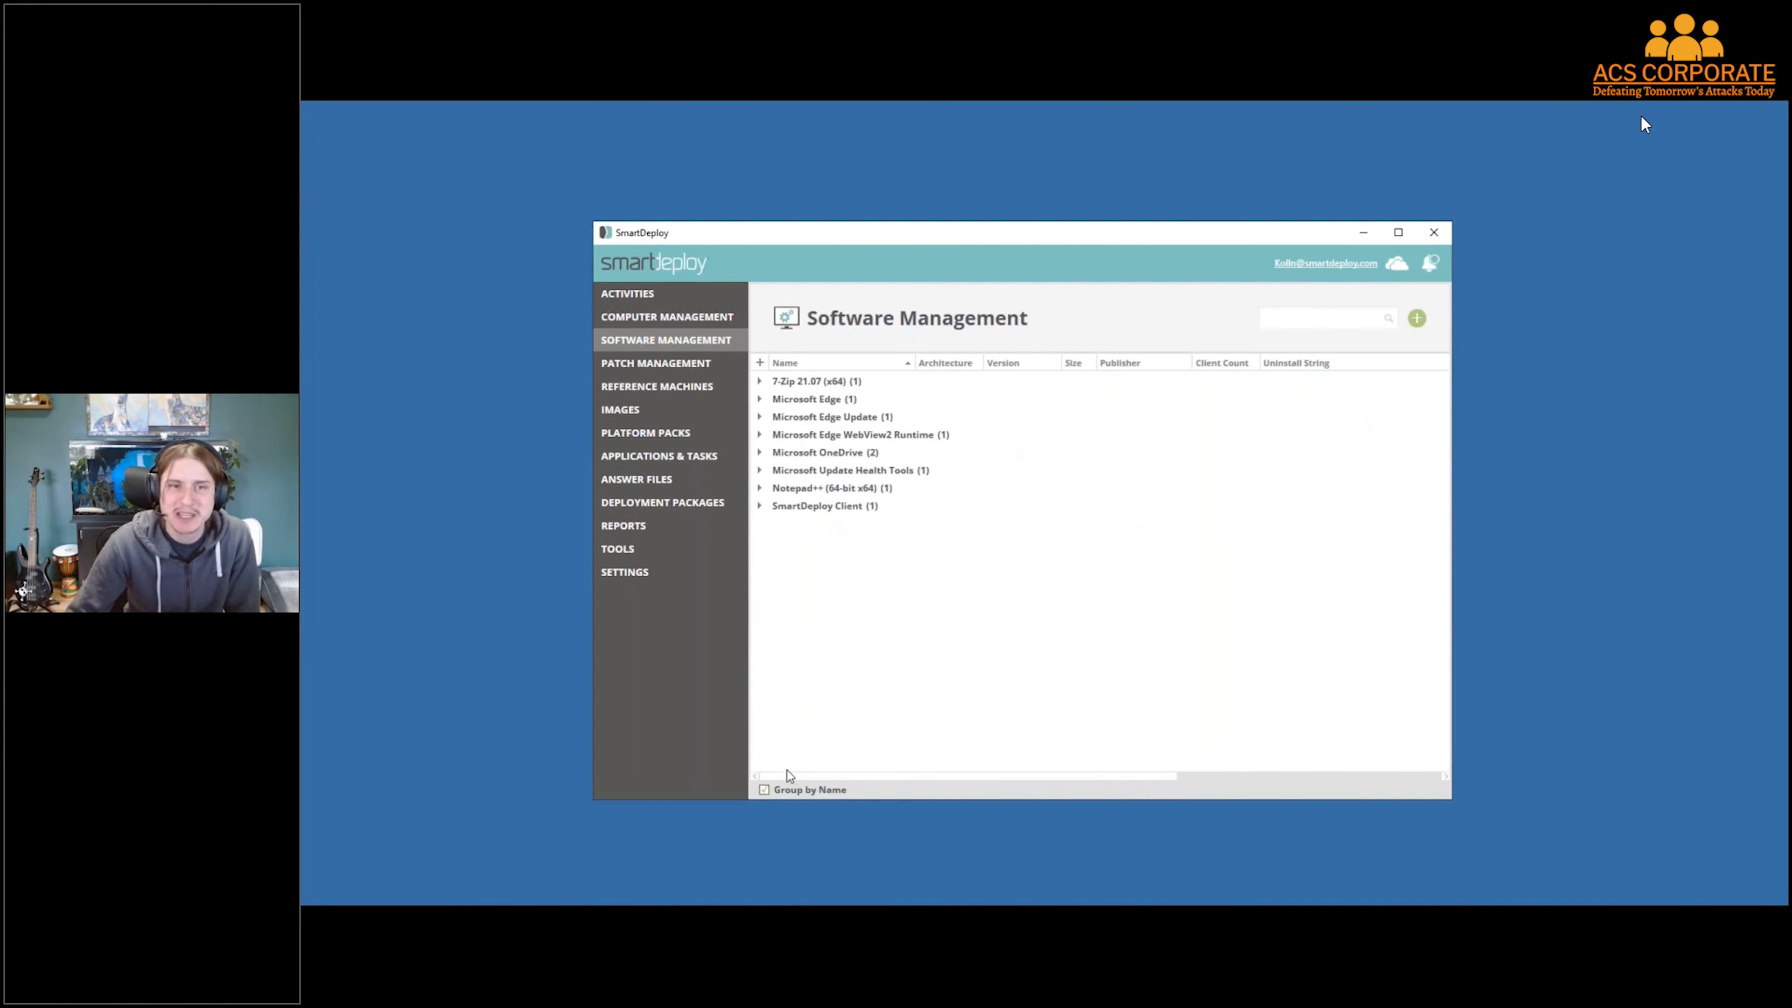
pyautogui.doubleClick(801, 381)
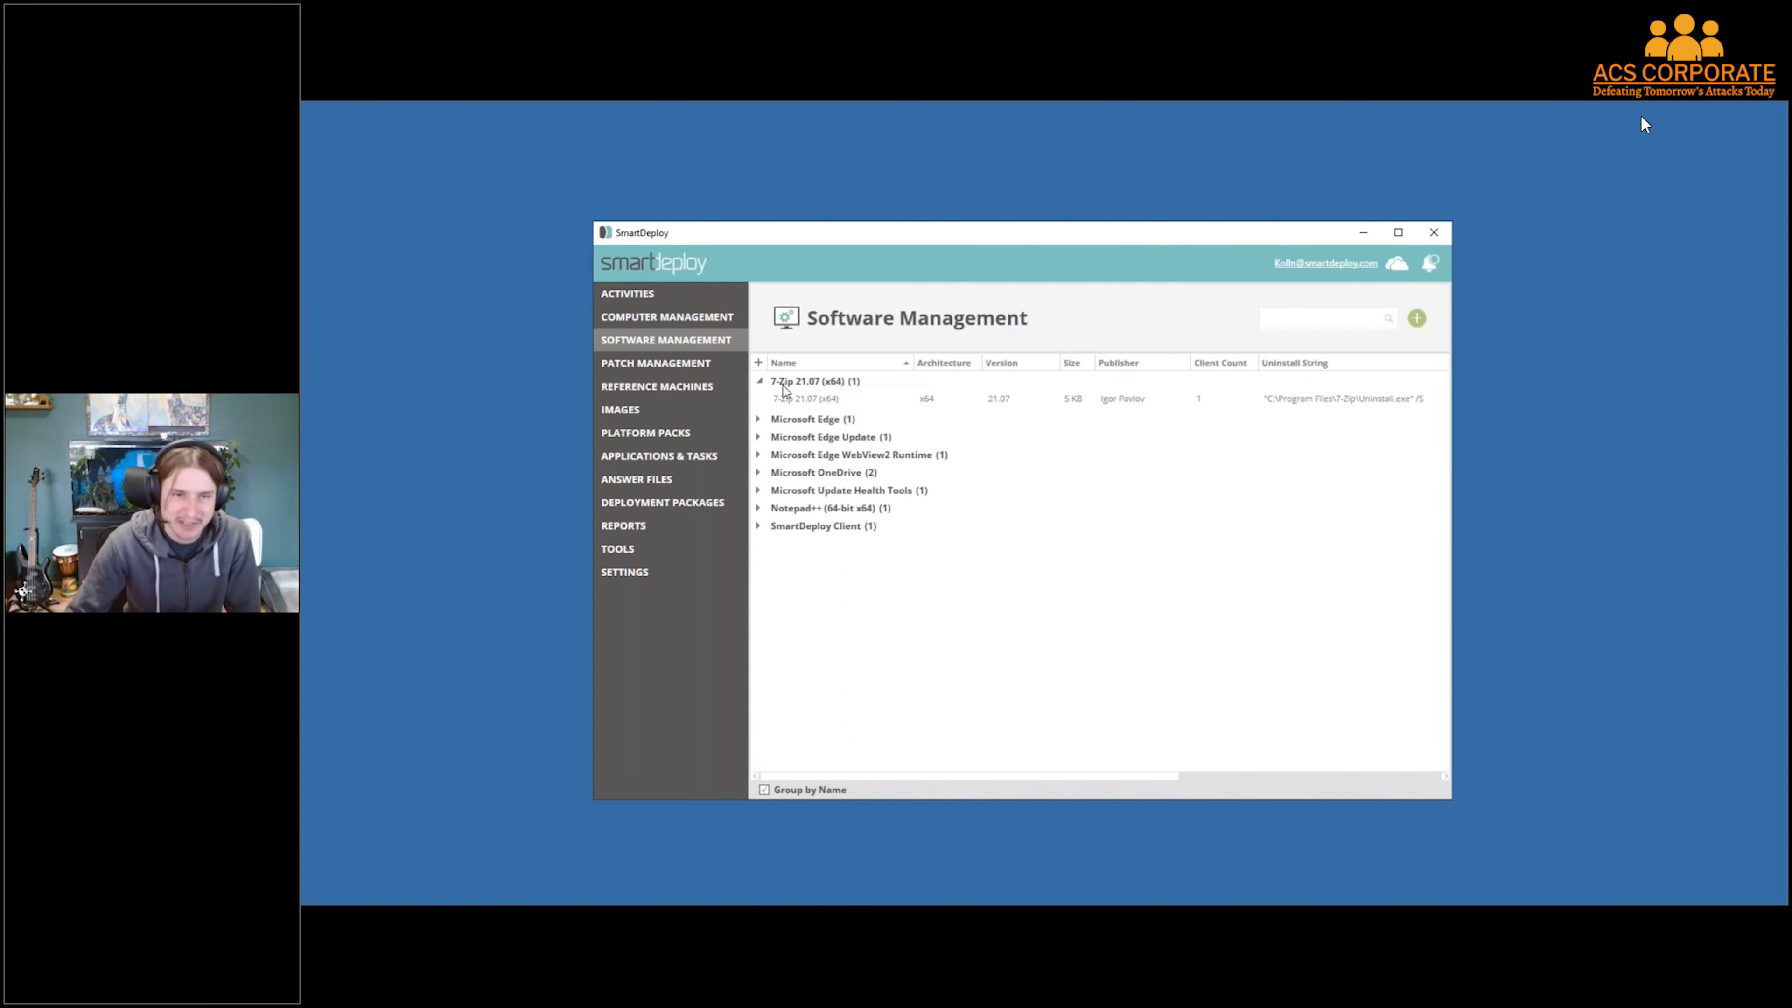
# Expand the Notepad++ (64-bit x64) inventory entry and examine the client actions offered for it
pyautogui.doubleClick(821, 509)
pyautogui.rightClick(949, 519)
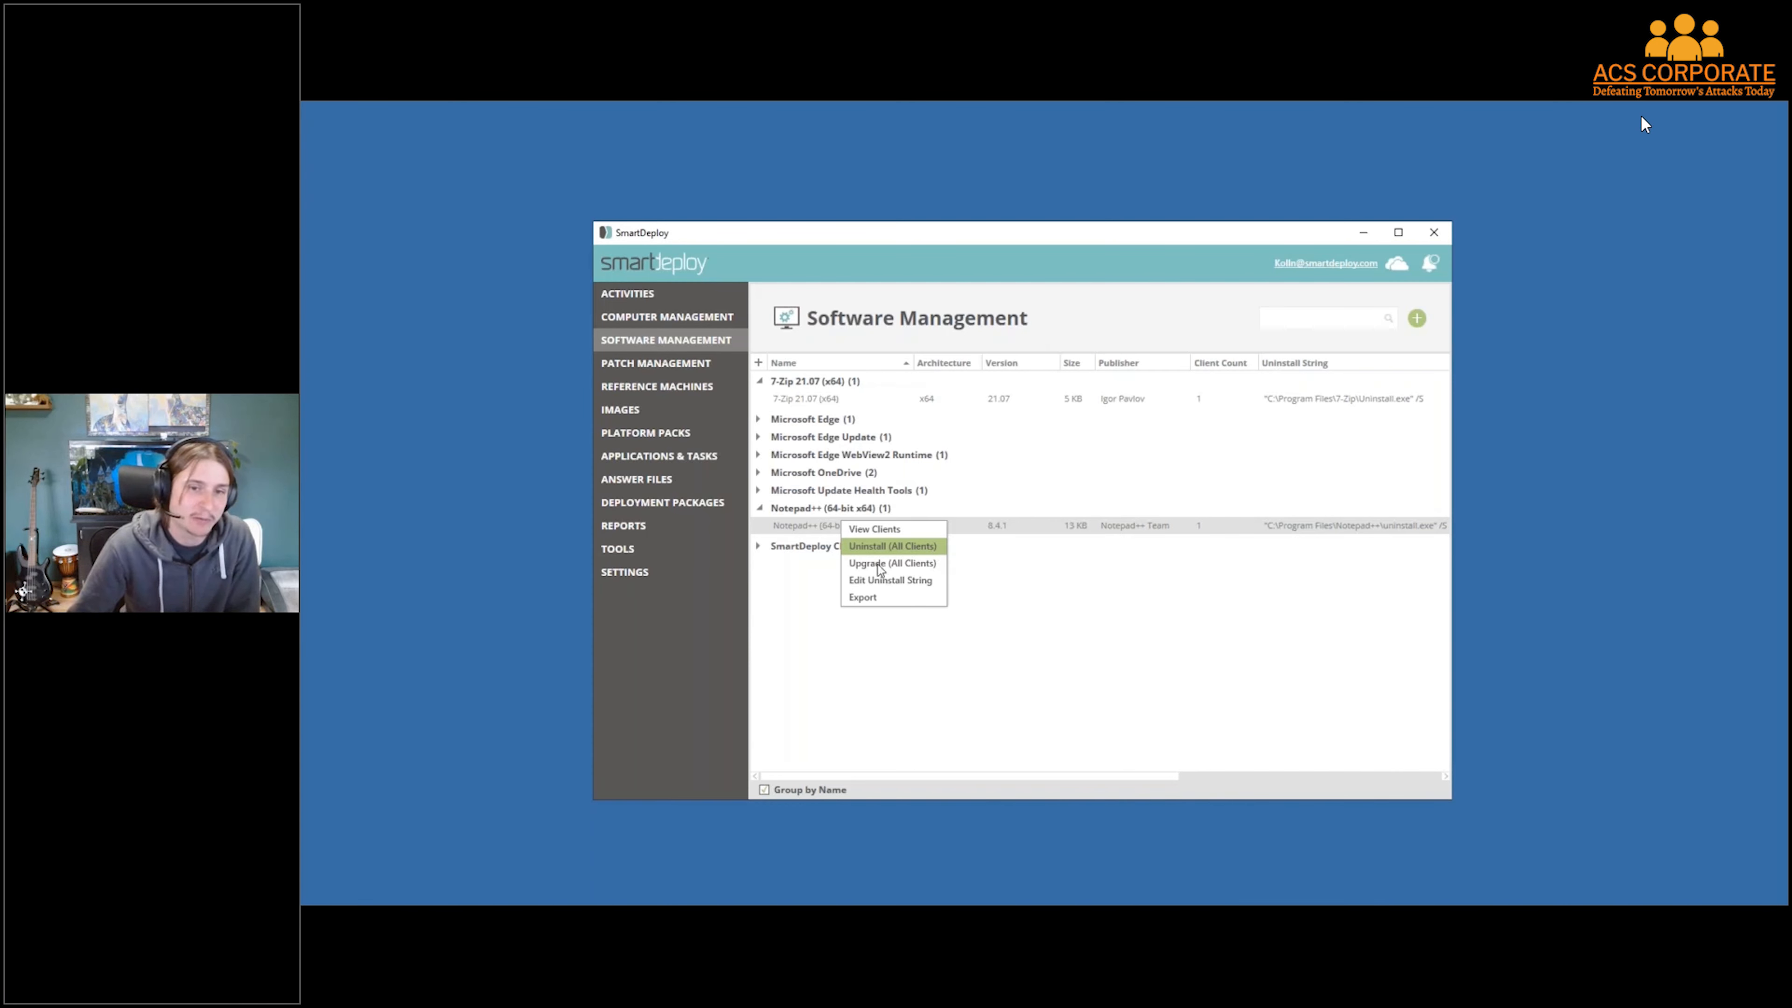
pyautogui.click(902, 631)
# Examine the update actions for the Windows 11 client in Patch Management, and switch to the presentation slides
pyautogui.click(701, 366)
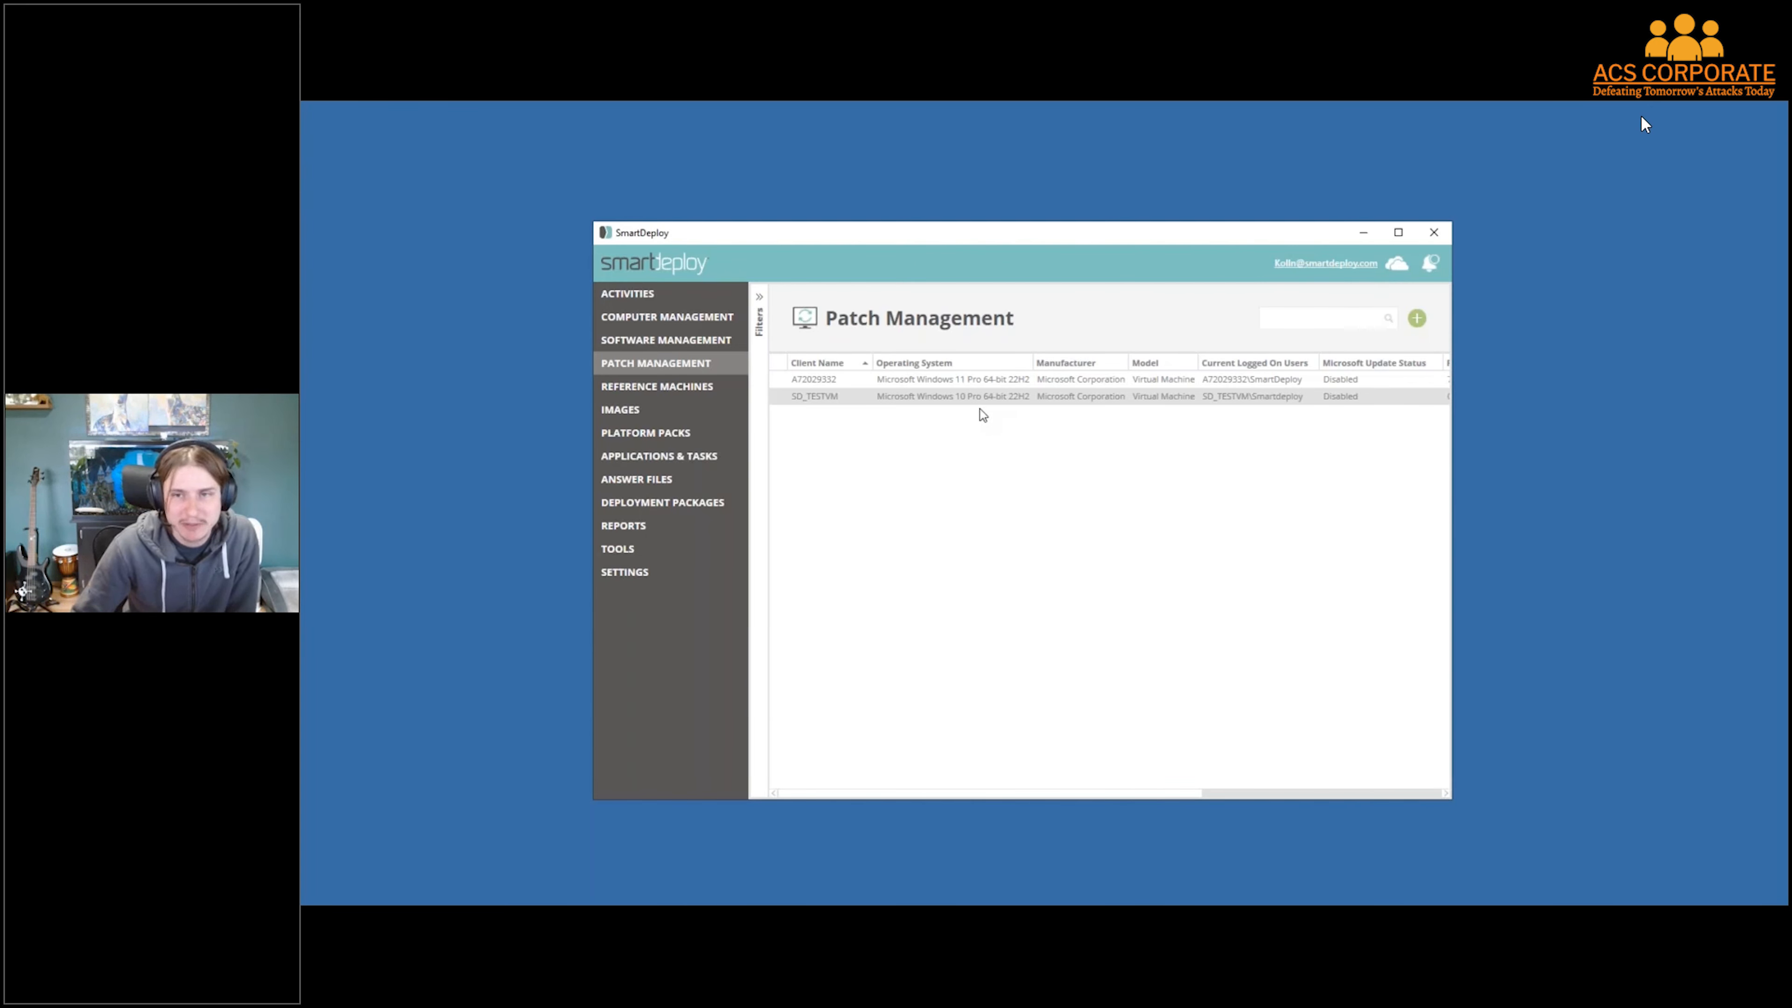
pyautogui.rightClick(873, 384)
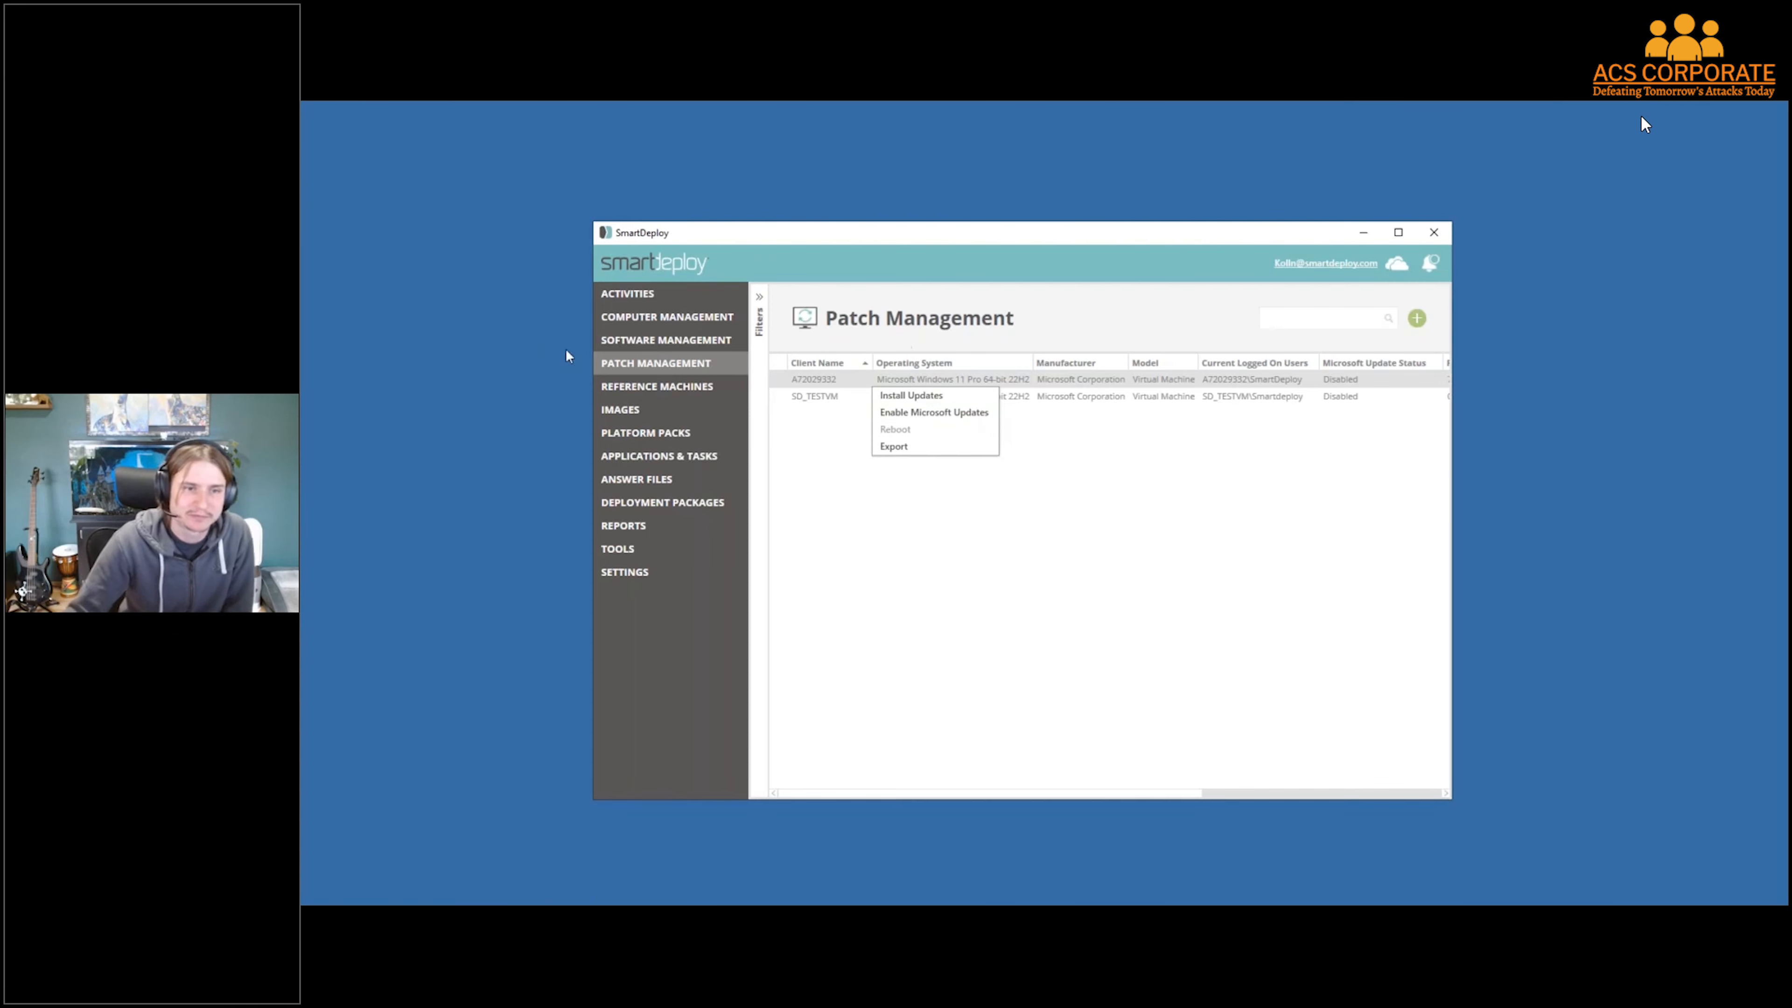
pyautogui.click(858, 587)
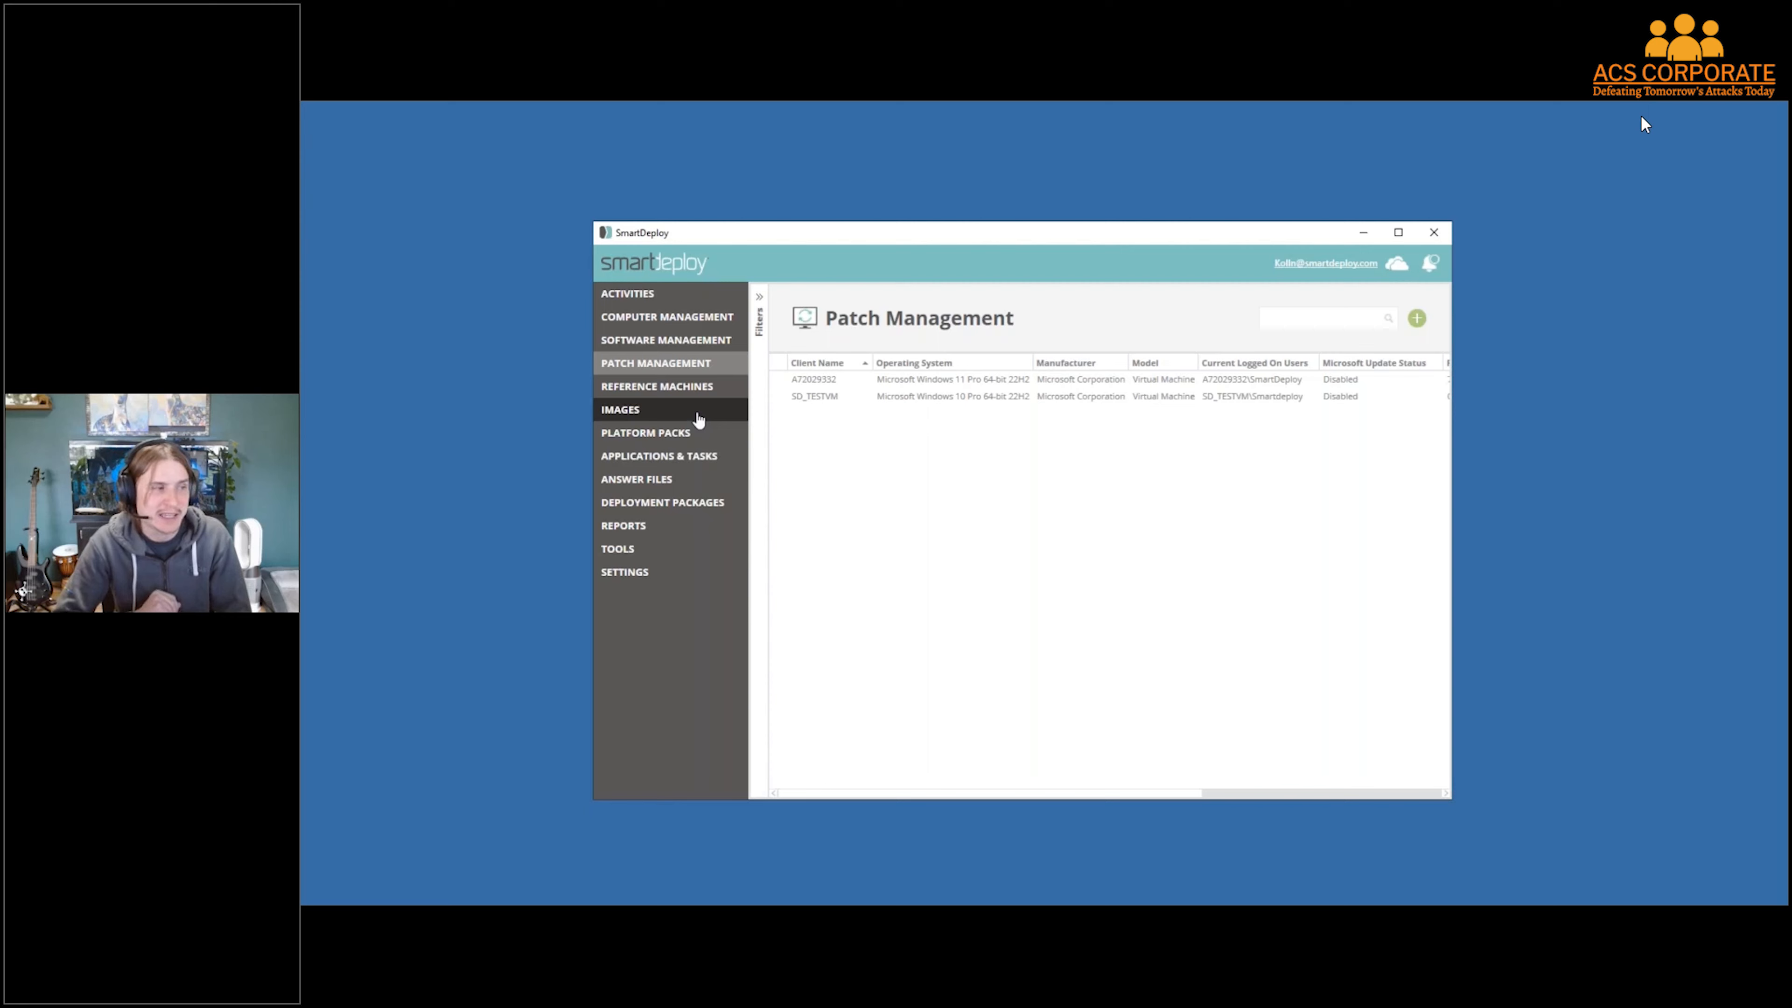
pyautogui.click(1642, 118)
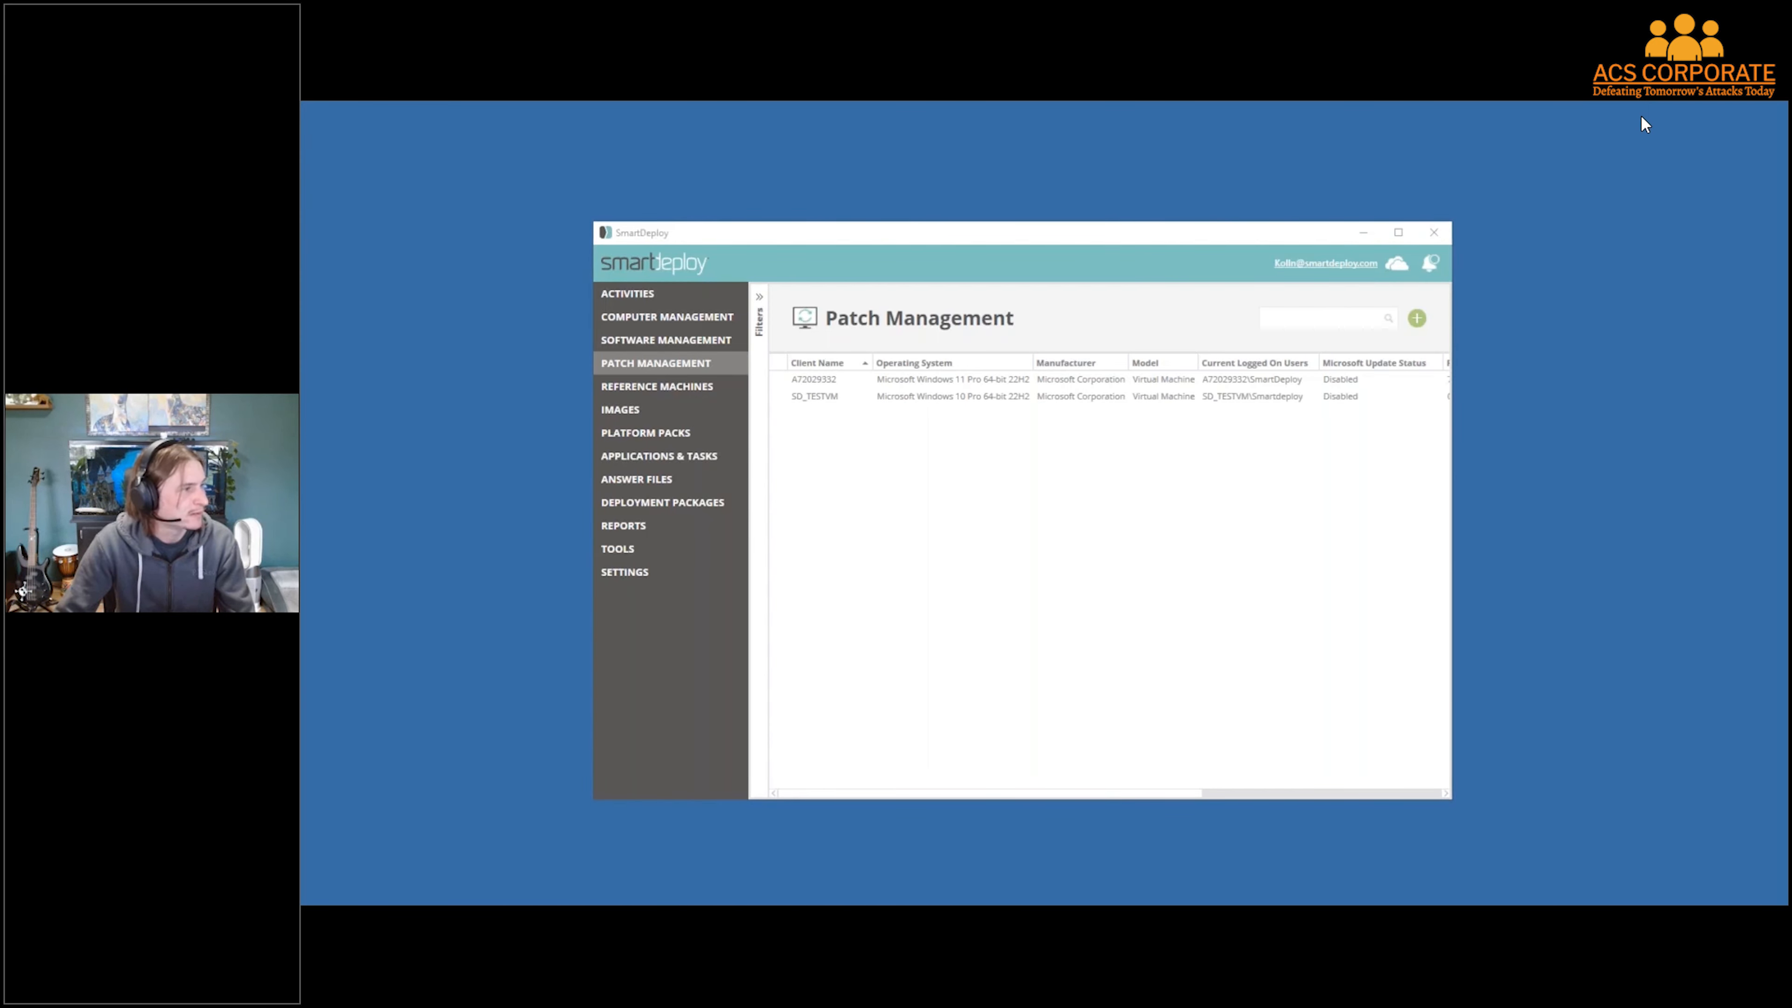
pyautogui.hotkey('alt', 'Tab')
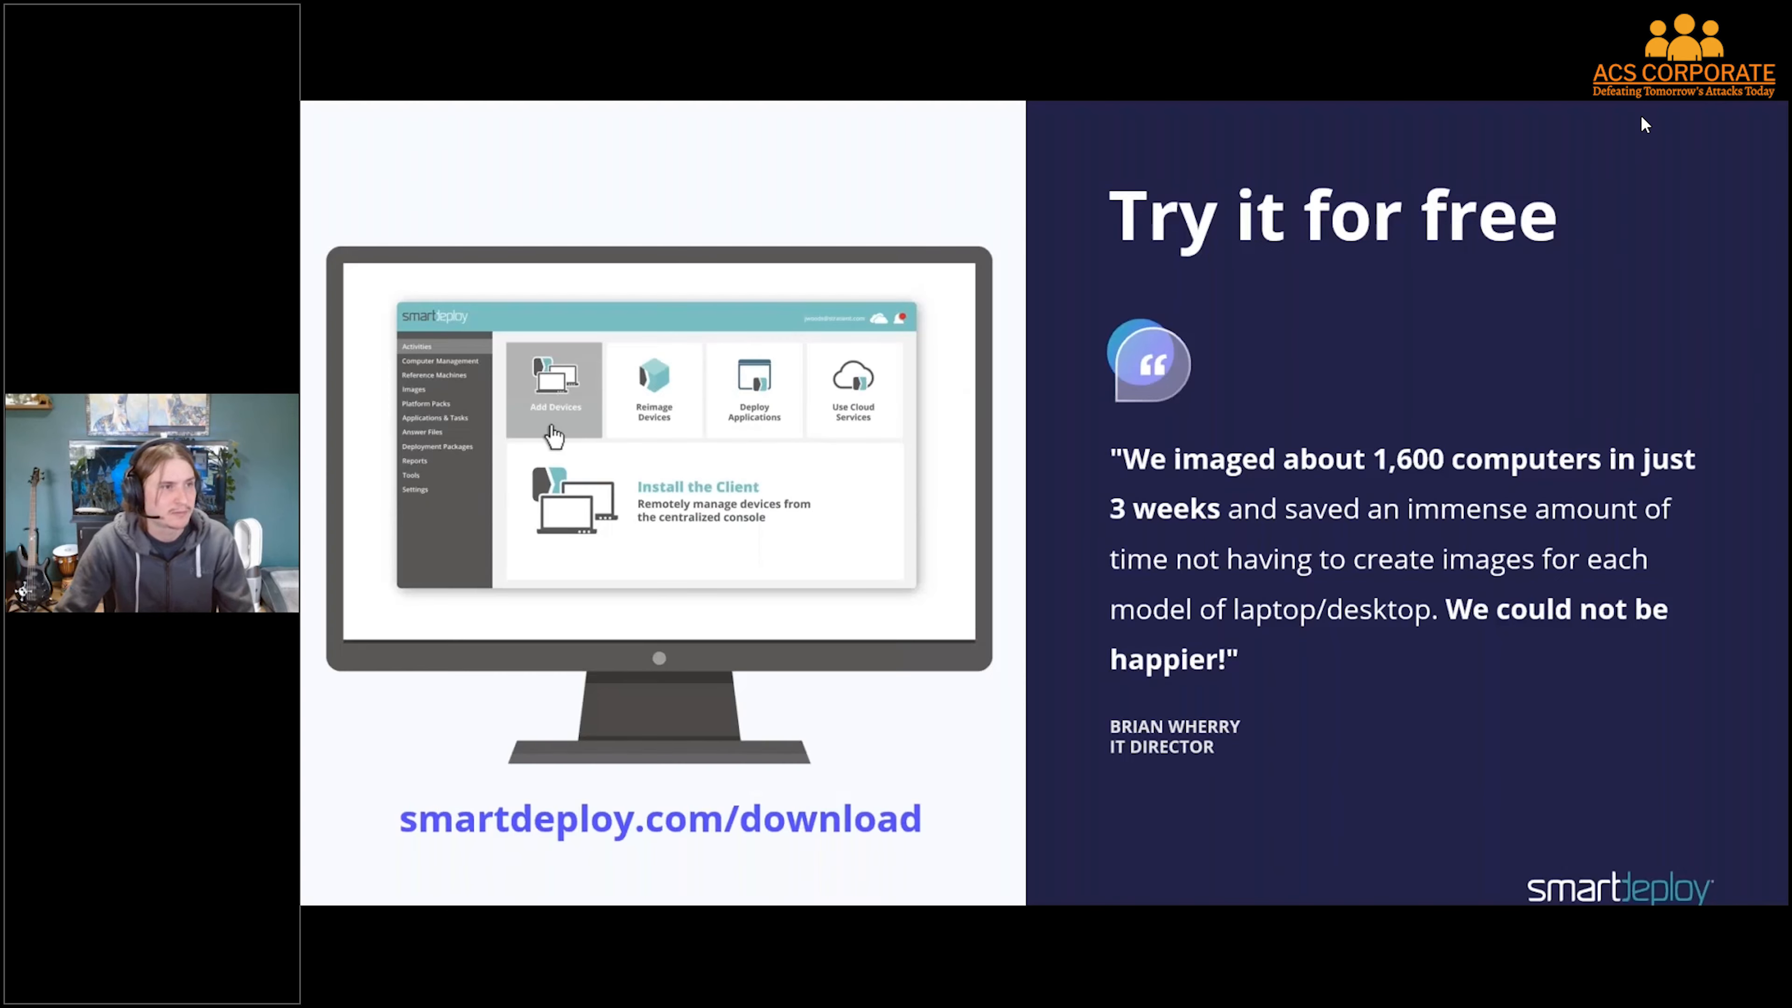
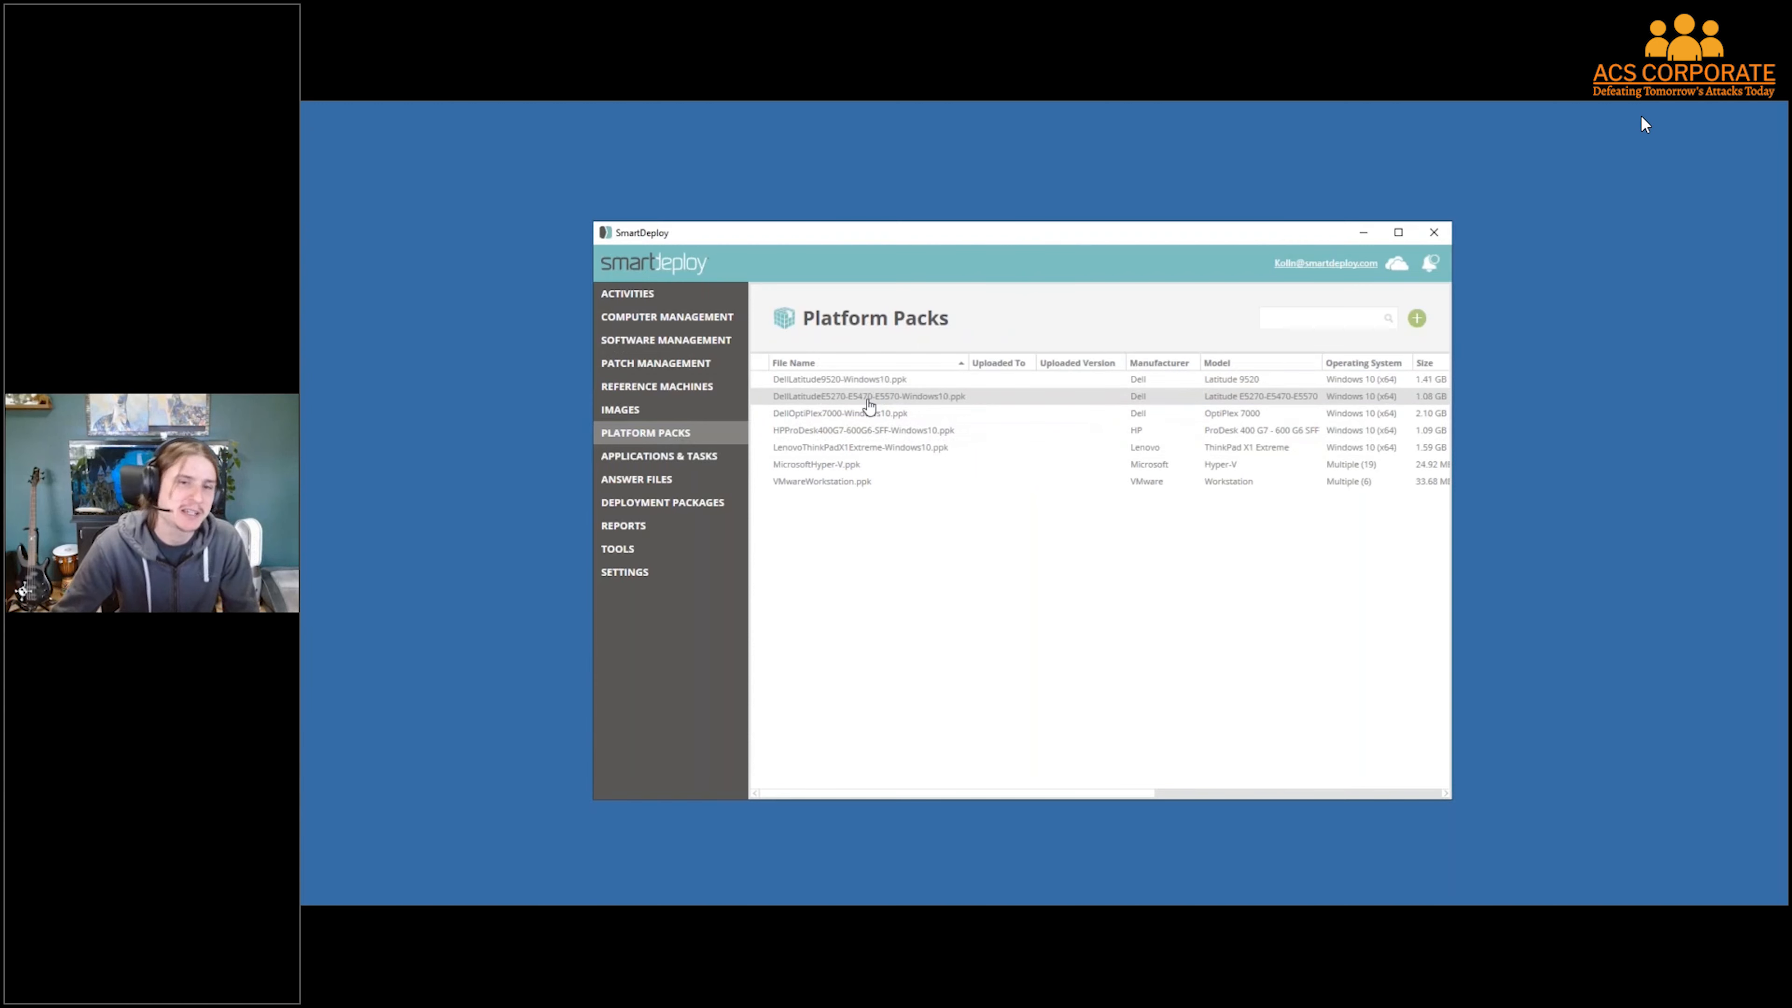
# Open DellLatitudeE5270-E5470-E5570-Windows10.ppk for editing in Platform Manager, with the main console minimized
pyautogui.rightClick(771, 400)
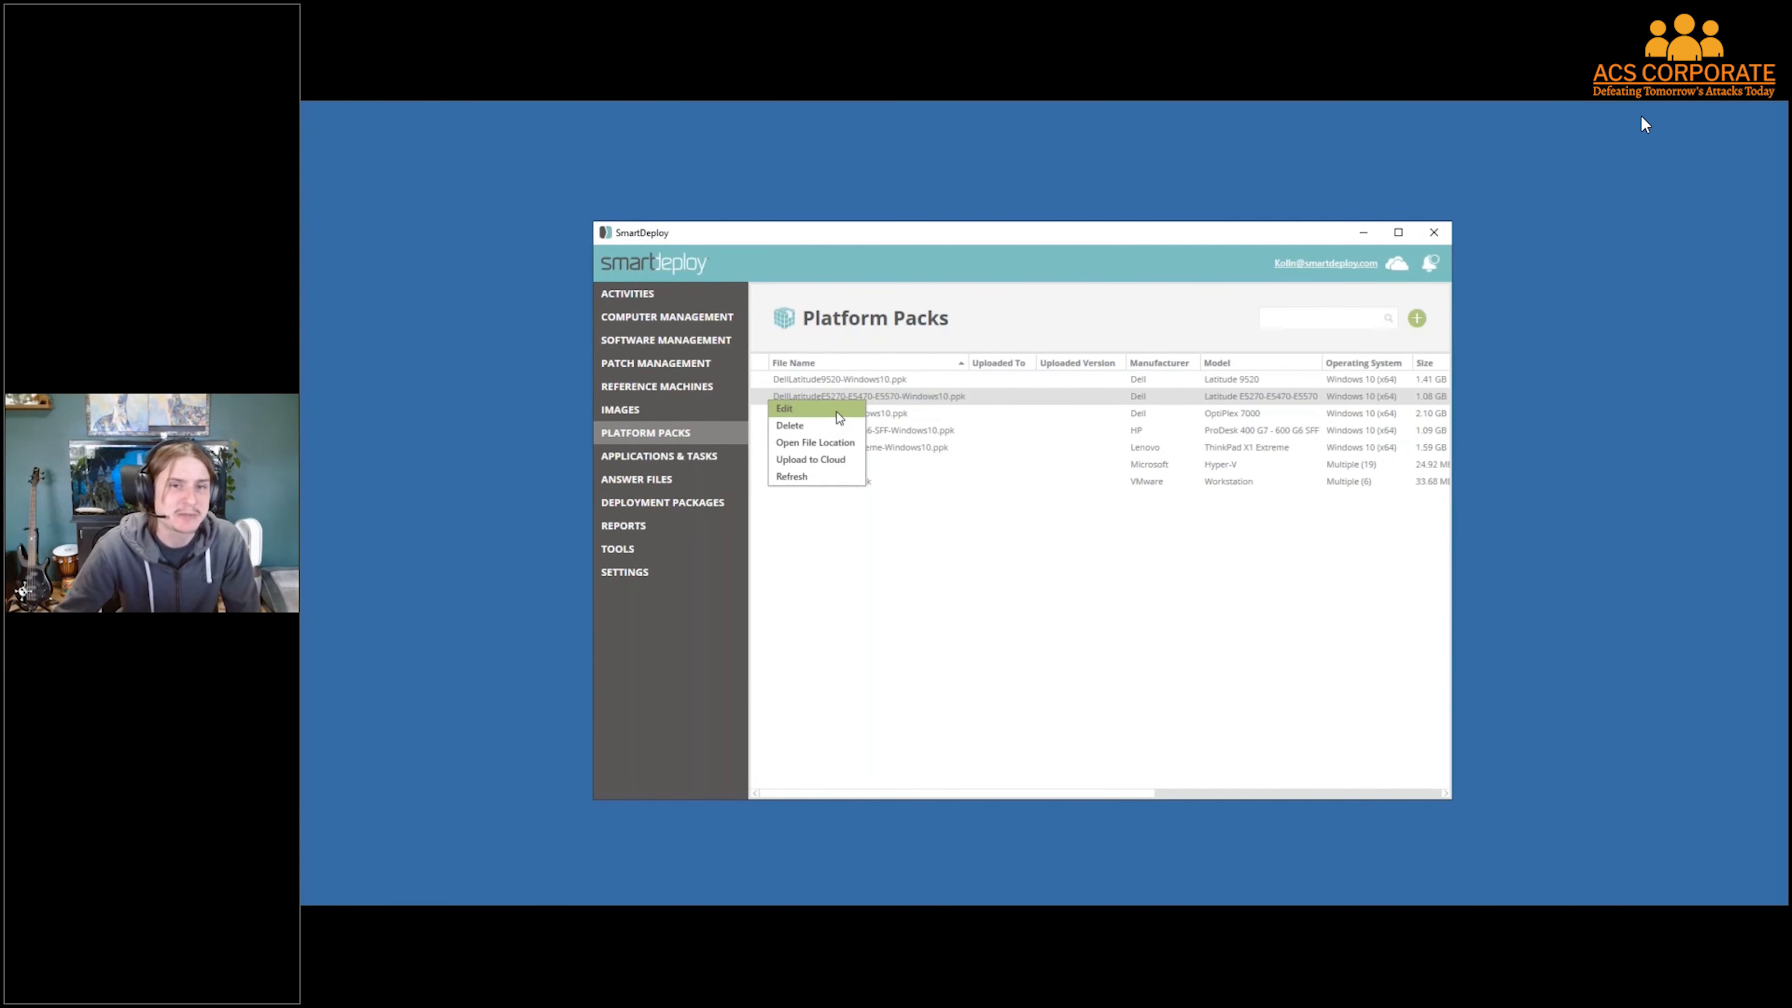
pyautogui.click(836, 409)
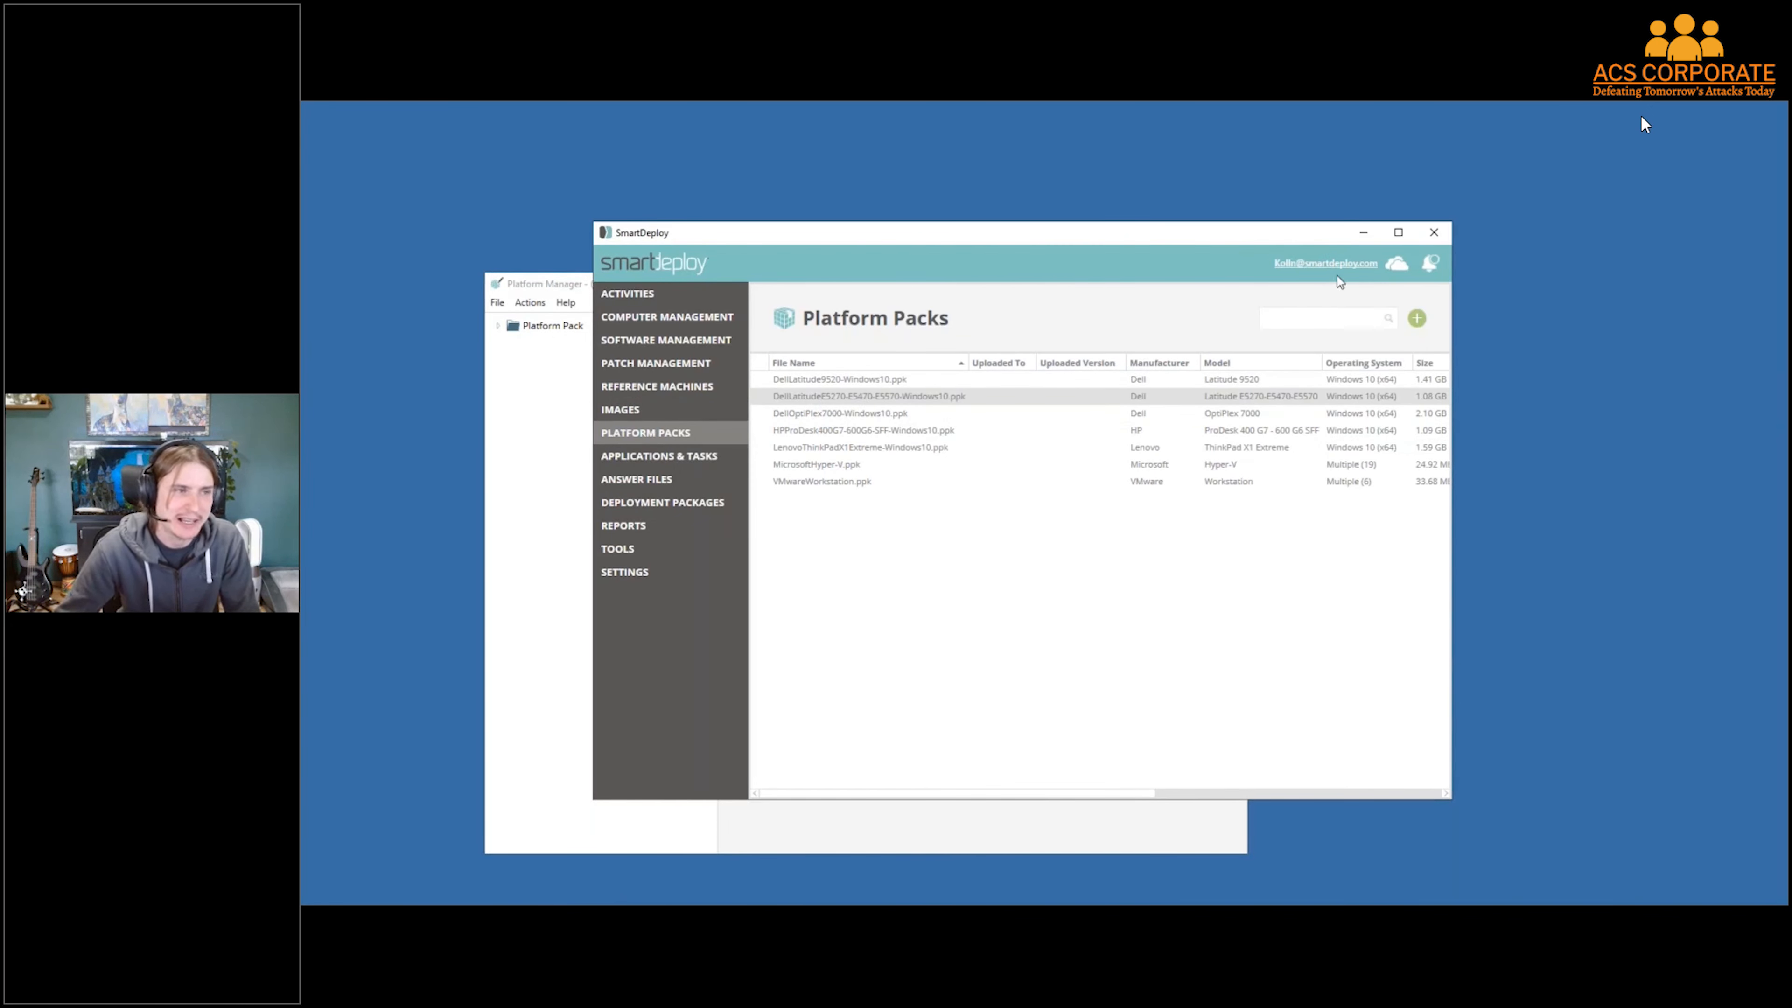
pyautogui.click(1363, 232)
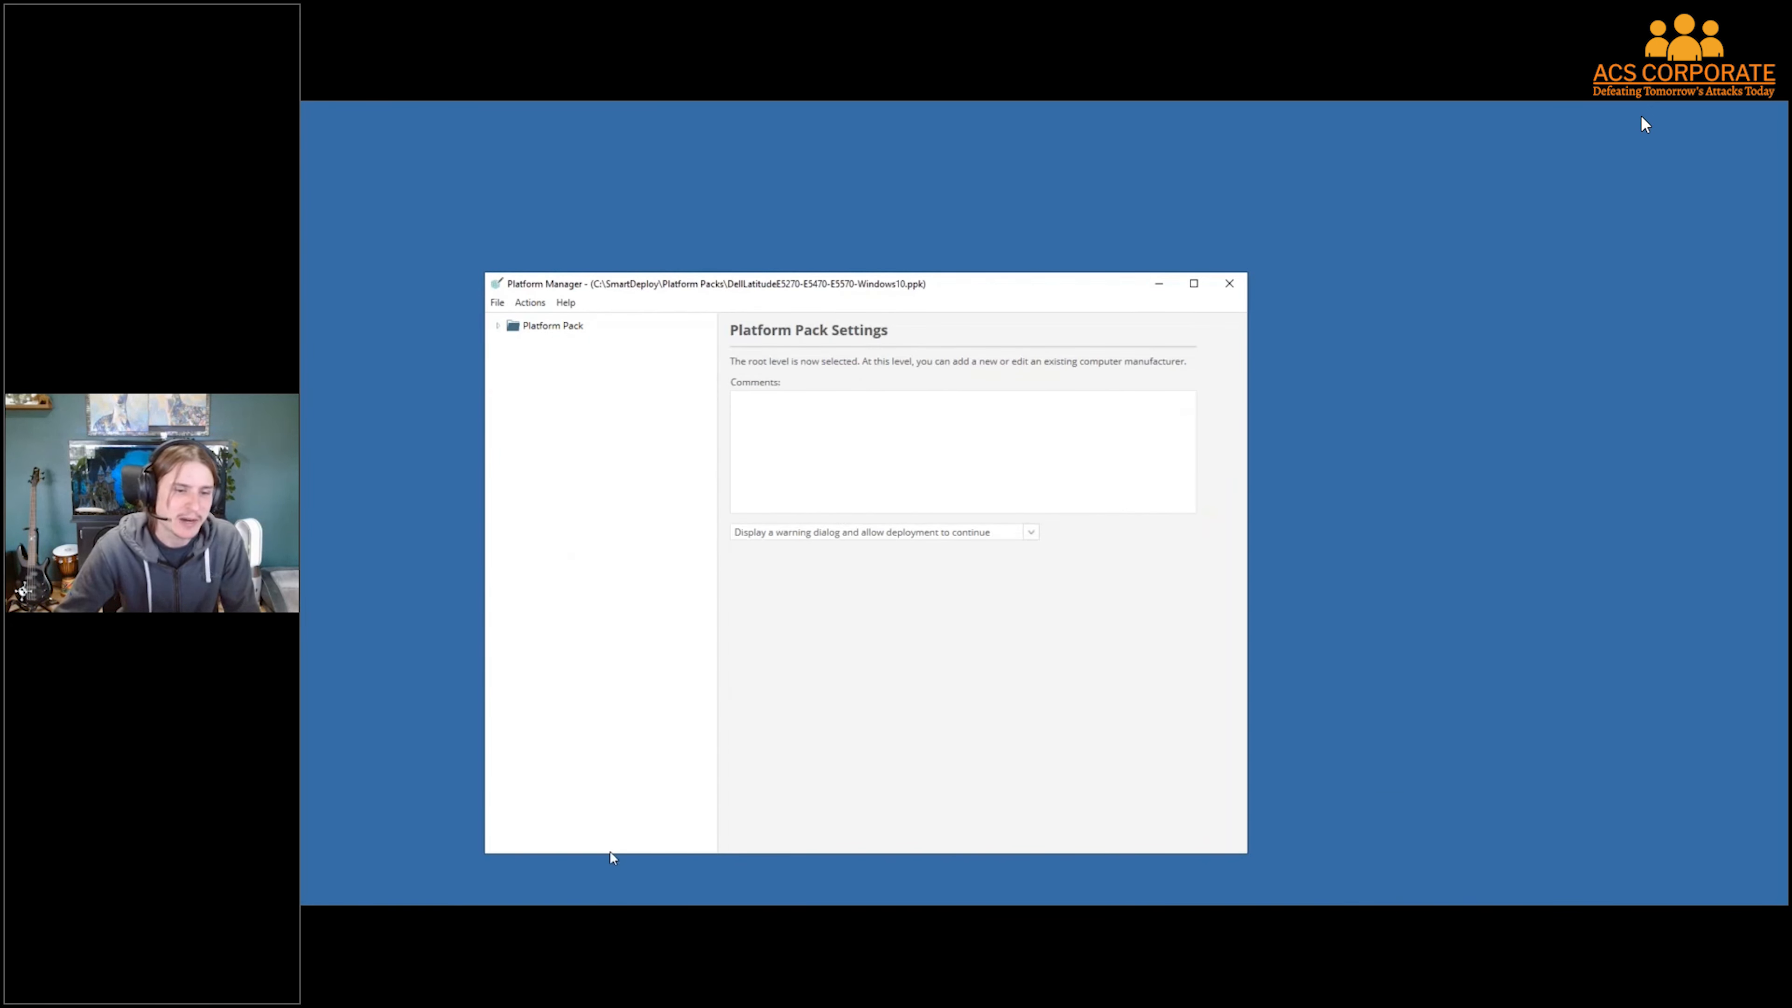
pyautogui.click(611, 917)
pyautogui.rightClick(839, 393)
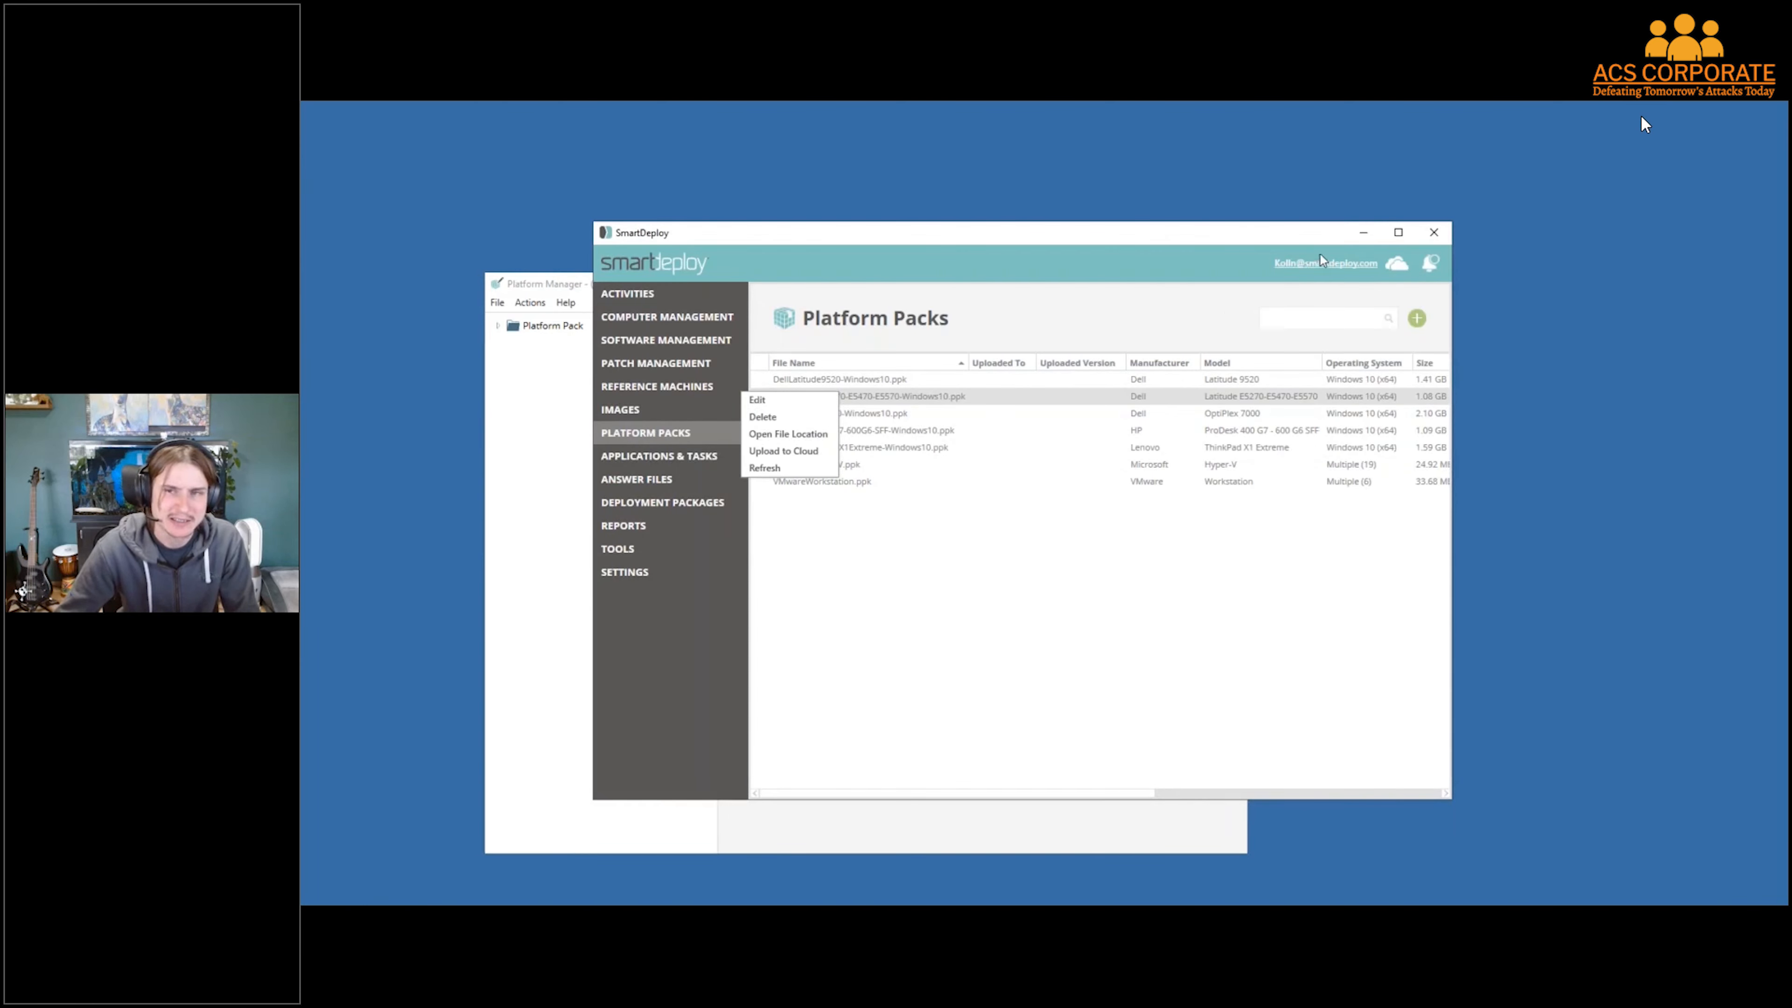
pyautogui.click(1353, 234)
pyautogui.click(1369, 235)
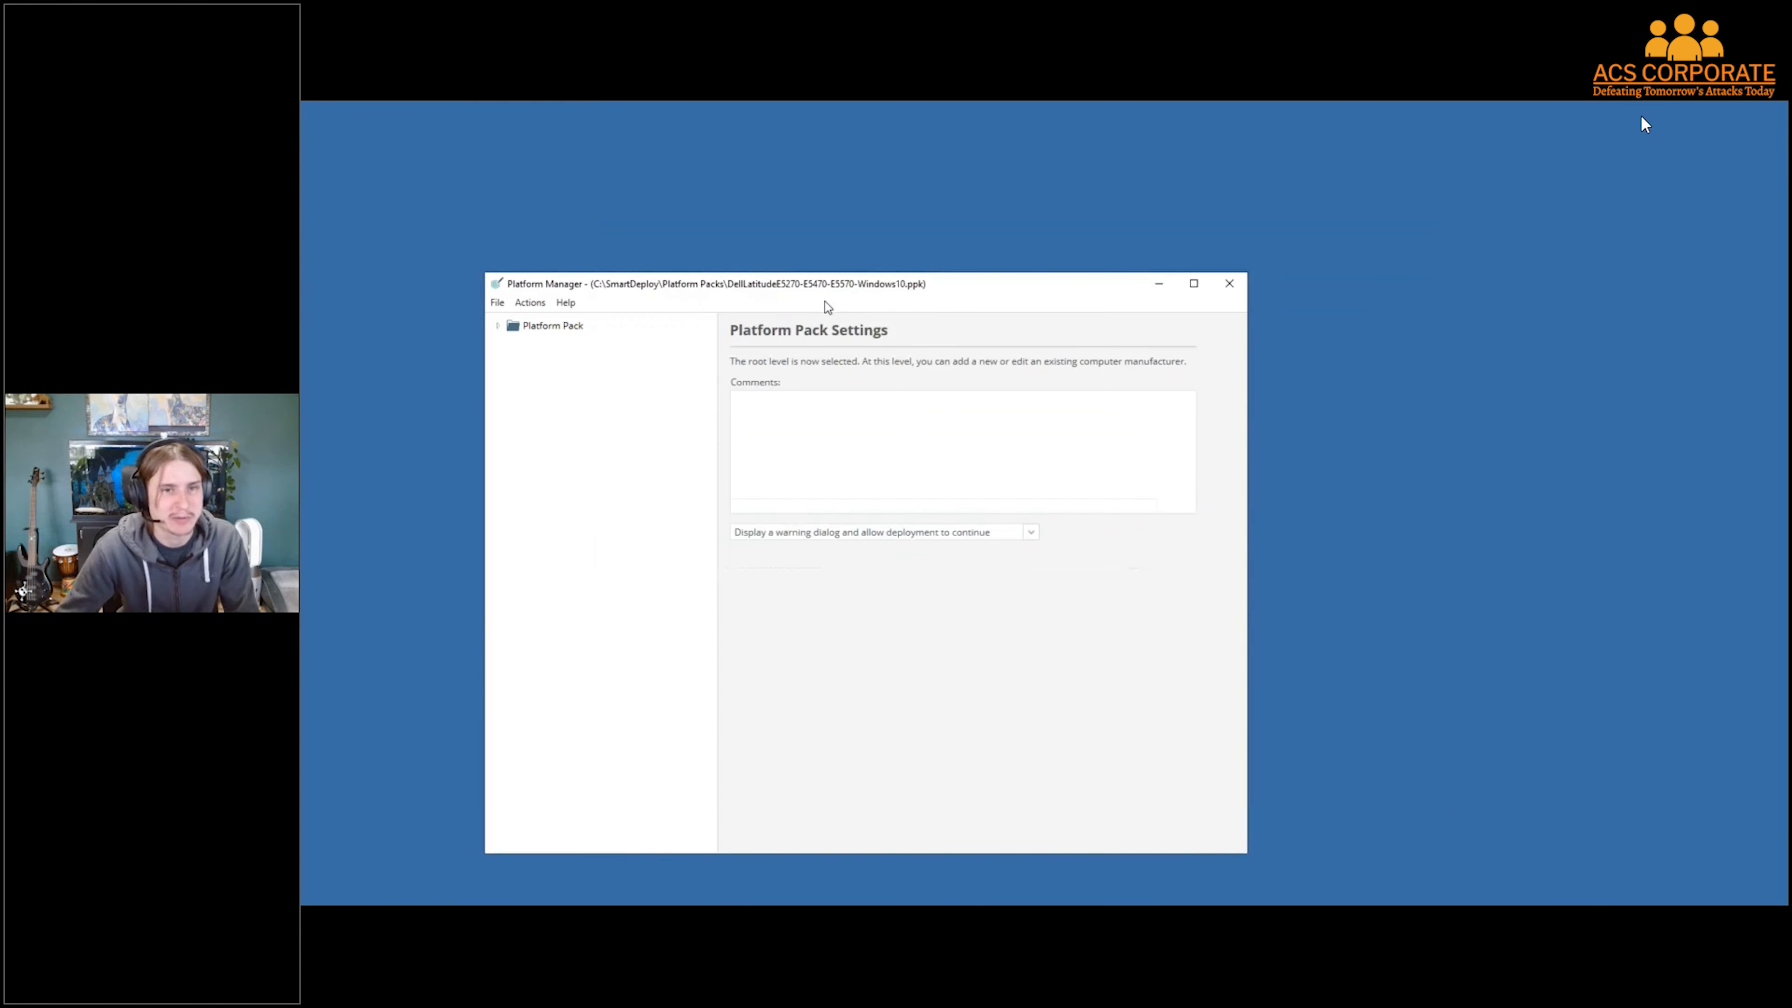
pyautogui.moveTo(825, 301); pyautogui.dragTo(954, 237)
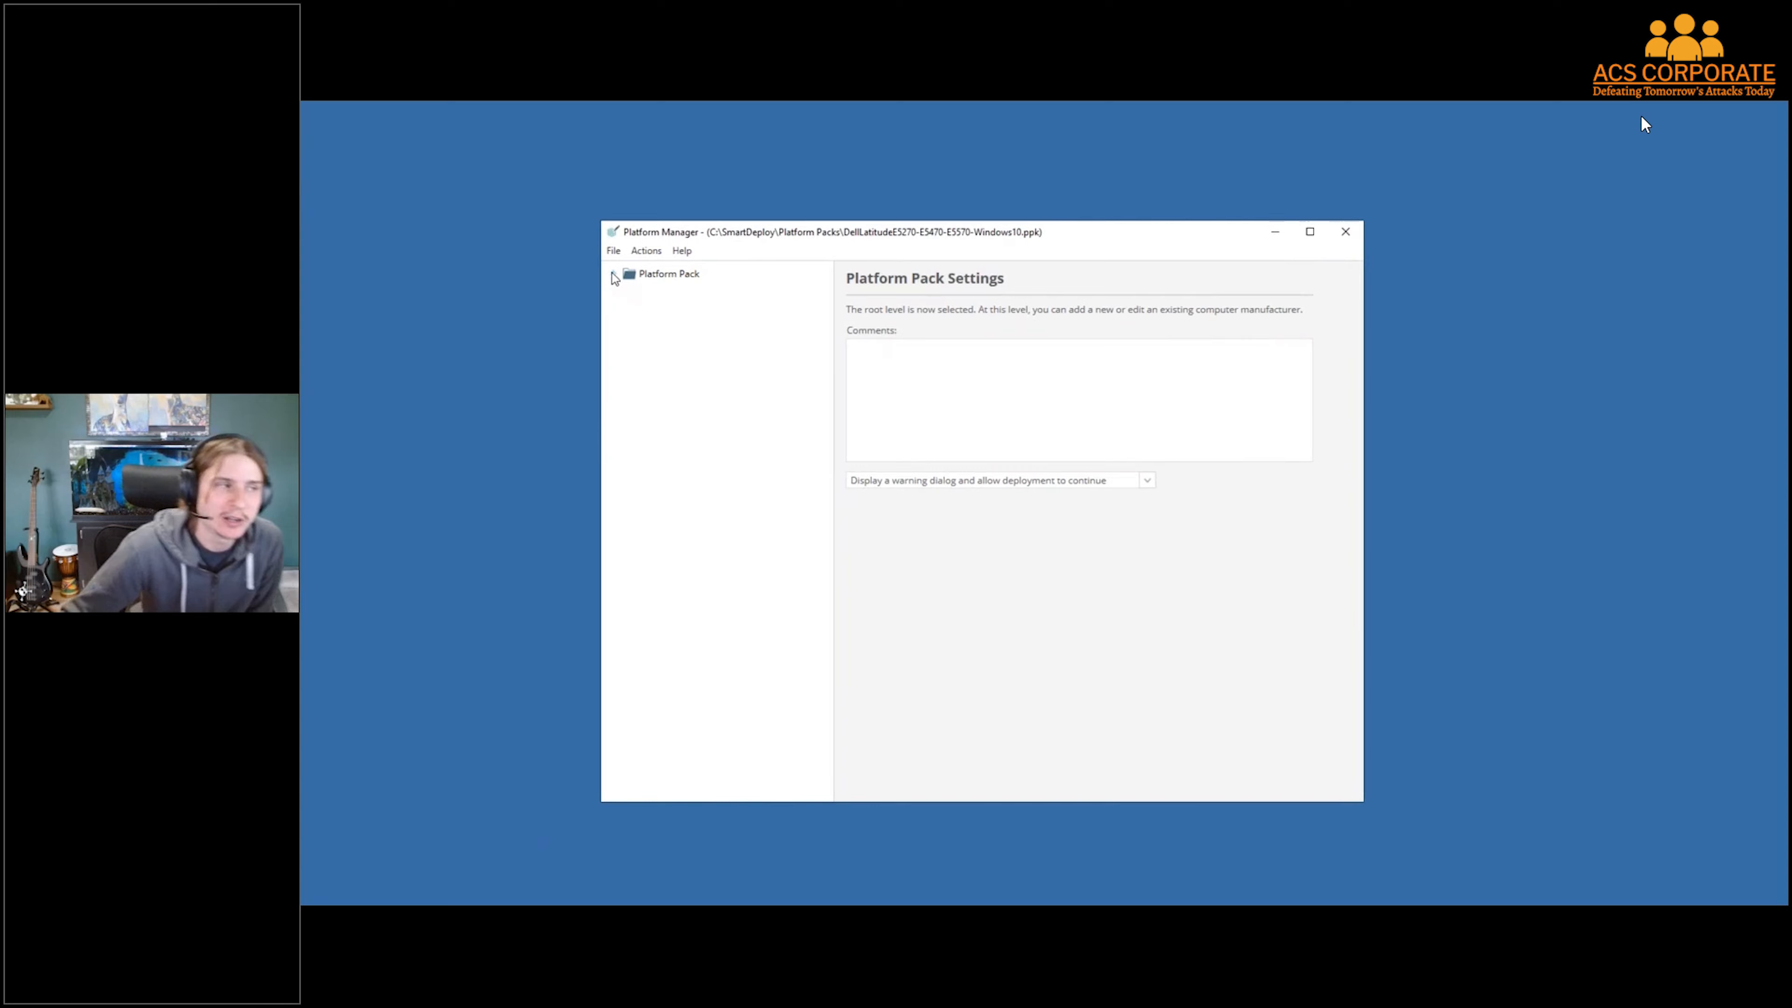
# Expand the platform pack and examine the filter settings at the Dell and Latitude E5270-E5470-E5570 levels
pyautogui.click(613, 274)
pyautogui.click(656, 311)
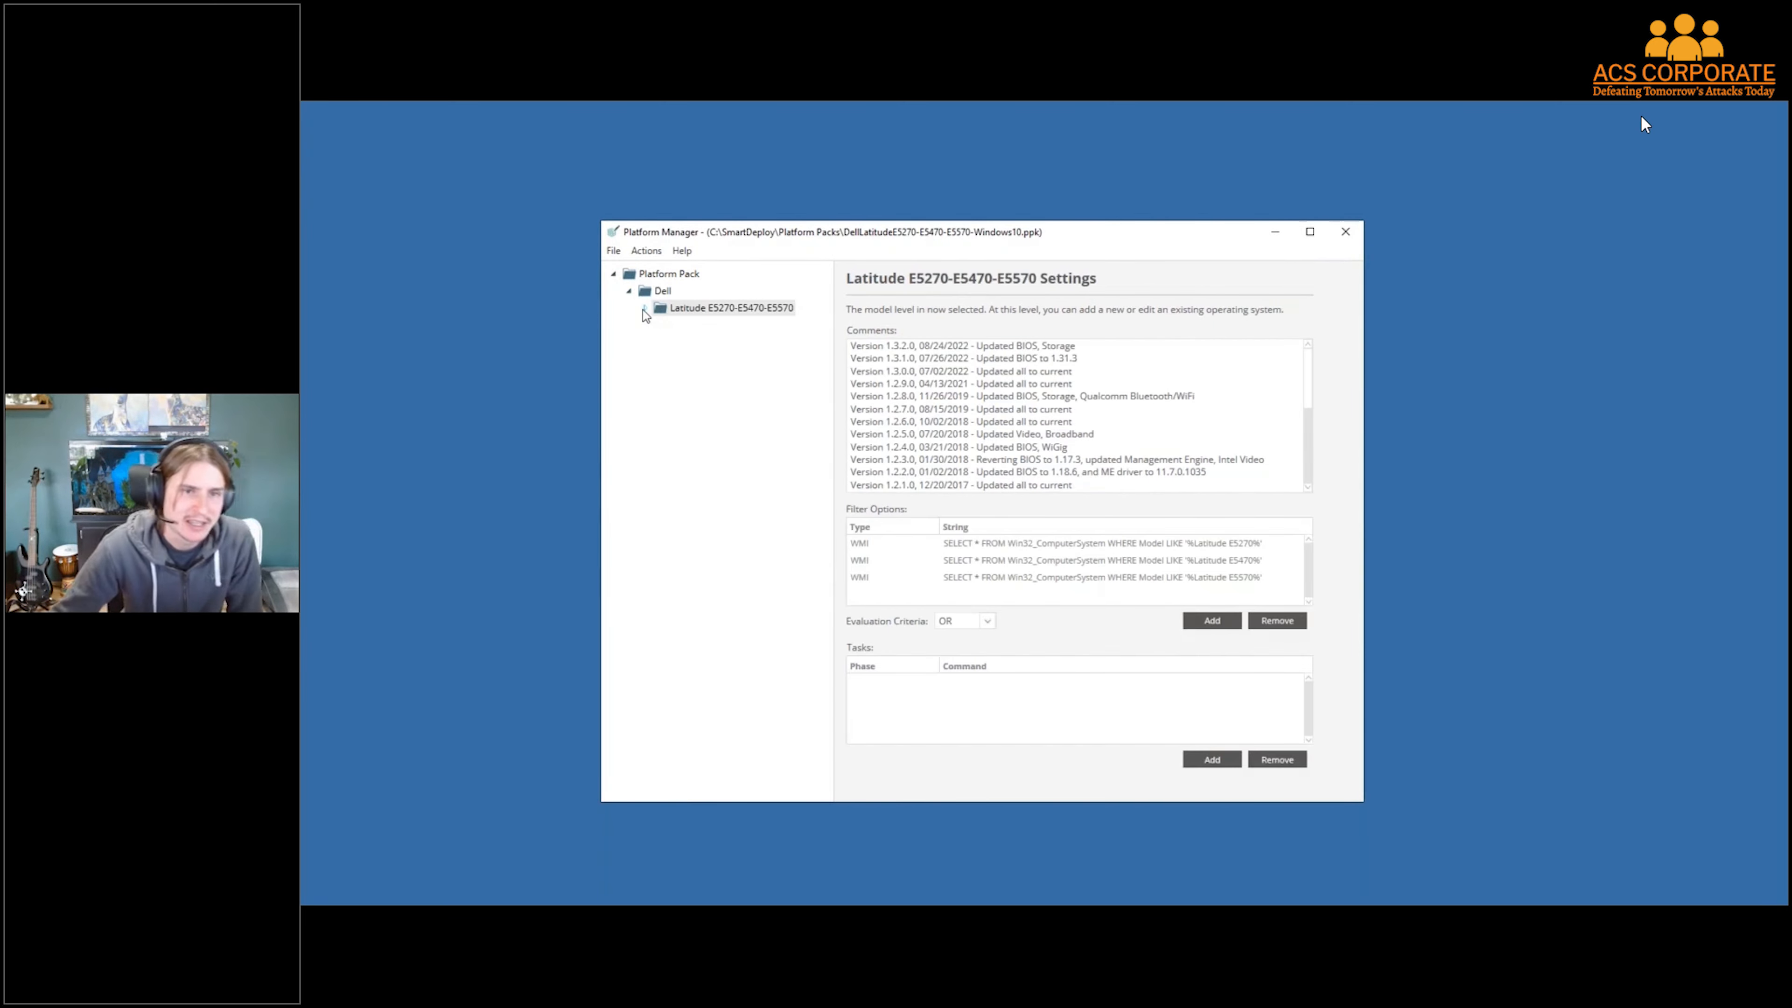
pyautogui.click(644, 309)
pyautogui.click(644, 291)
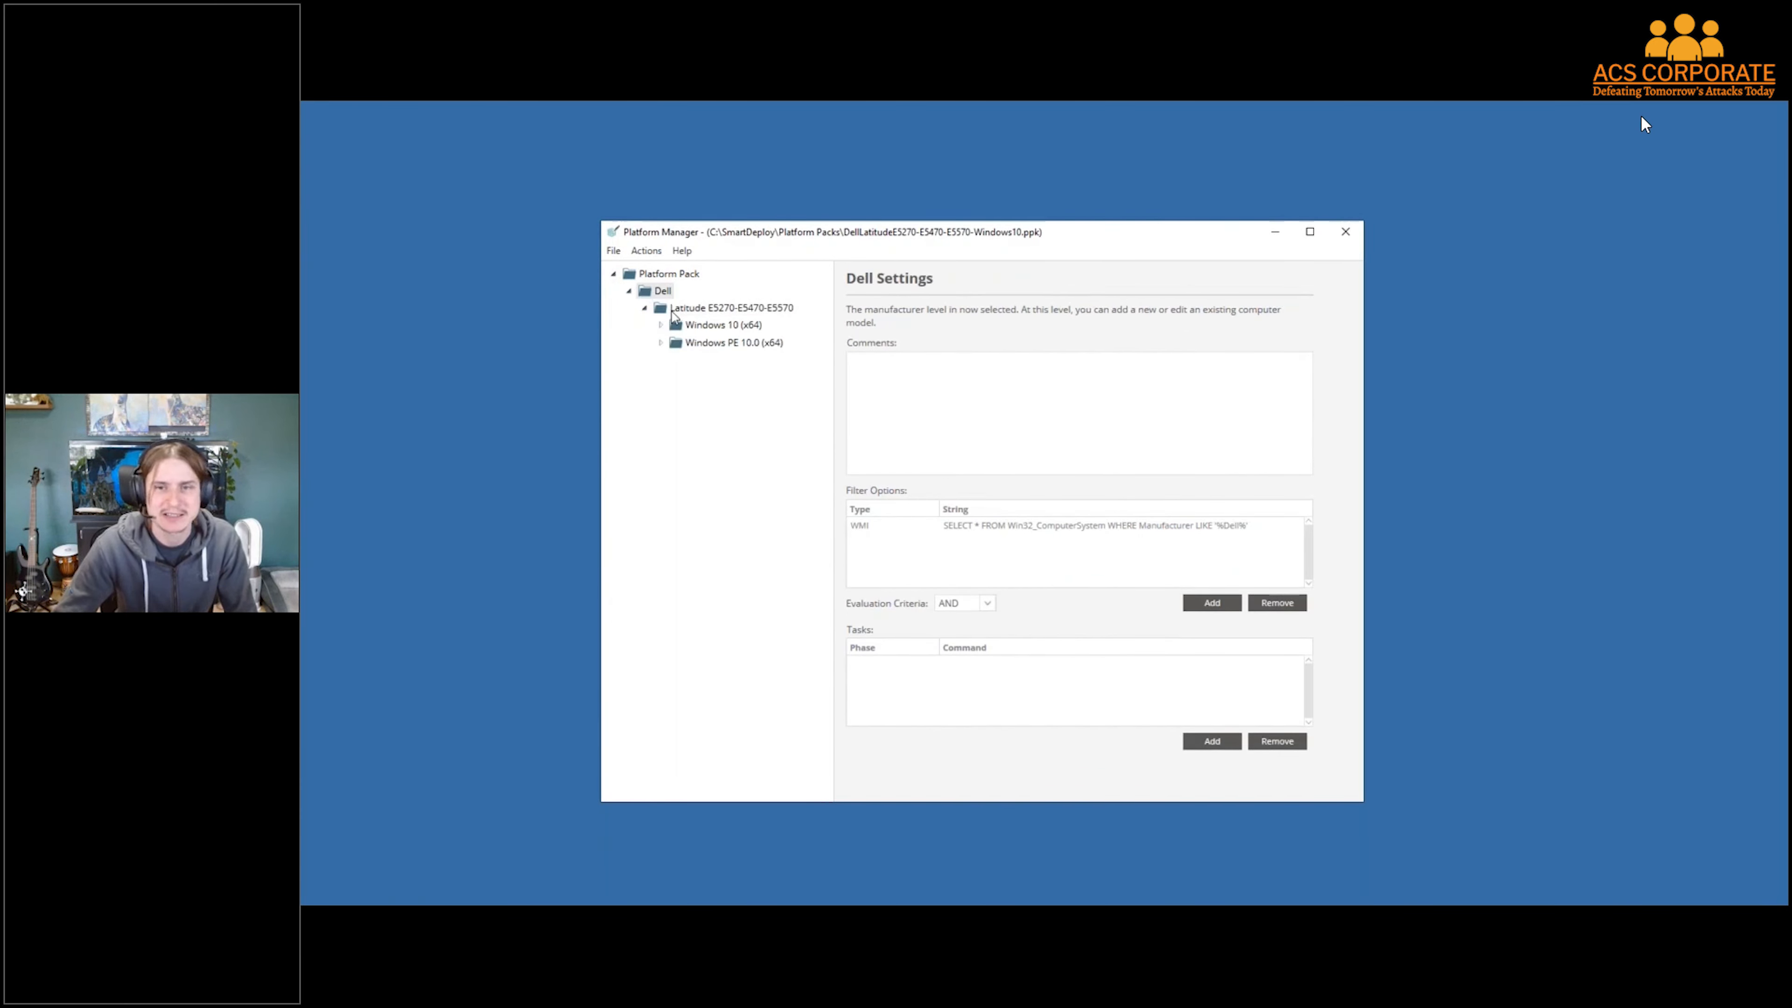
pyautogui.click(678, 311)
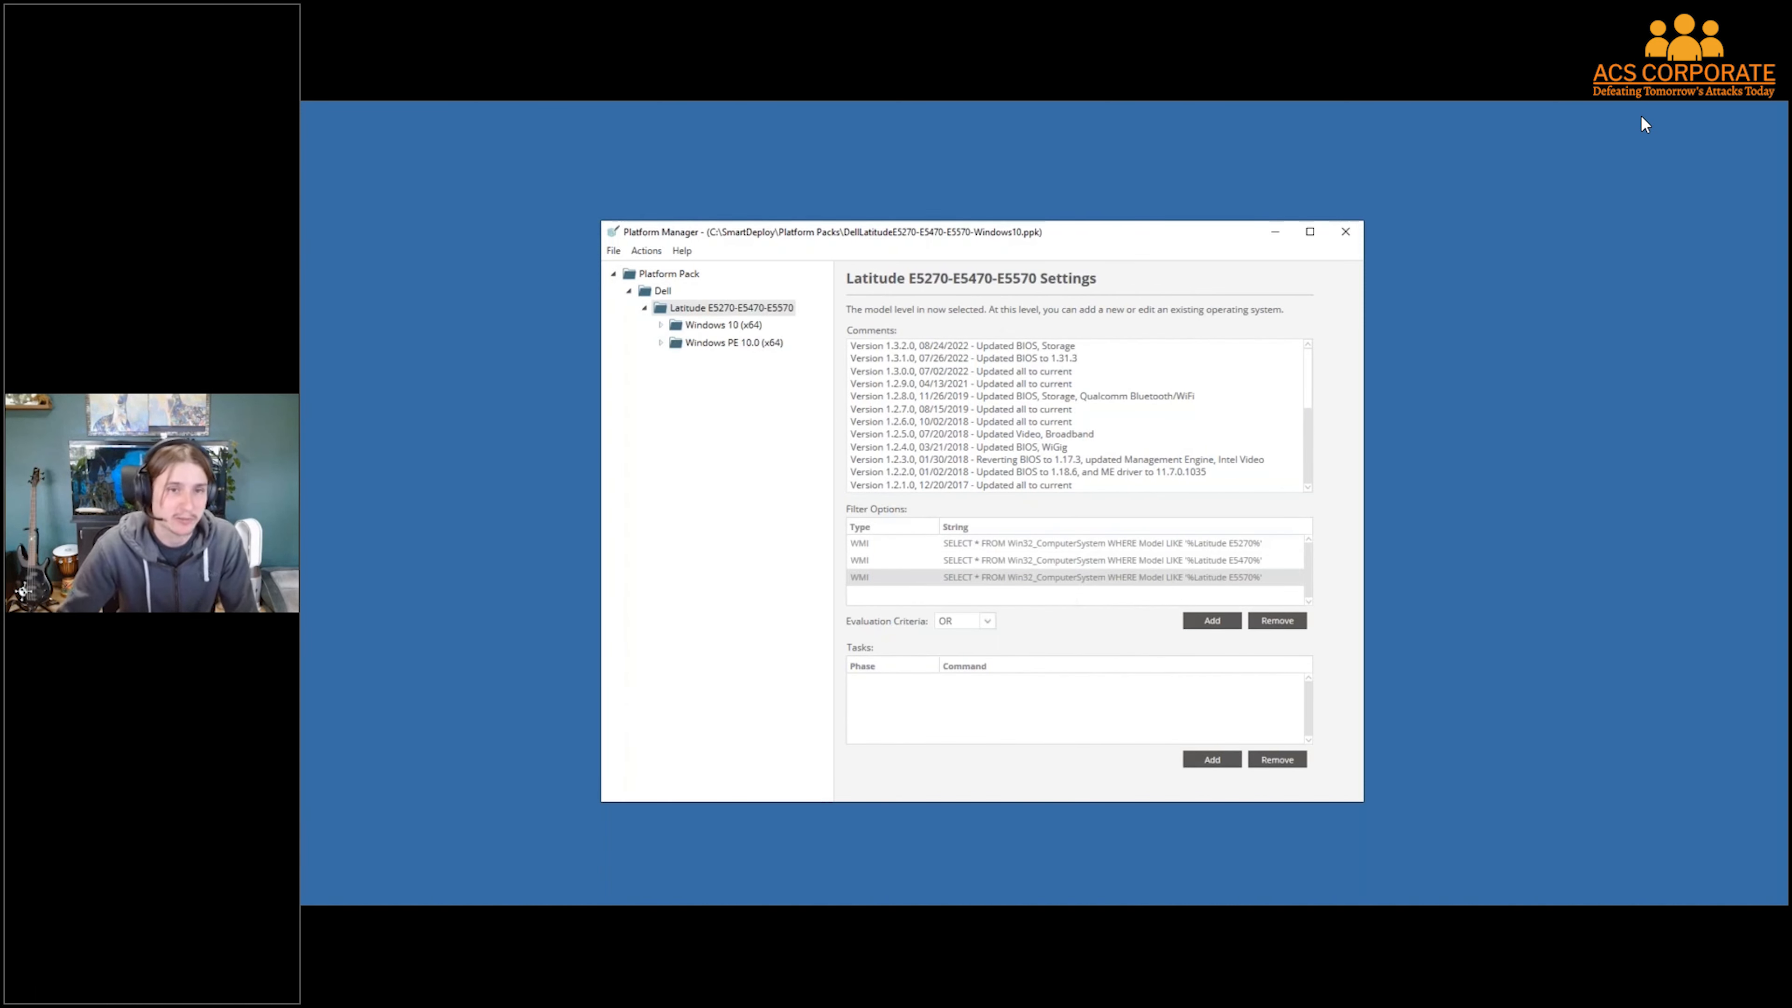
# Examine the settings and driver folders of the Windows PE 10.0 (x64) level, and collapse it
pyautogui.click(662, 325)
pyautogui.click(662, 325)
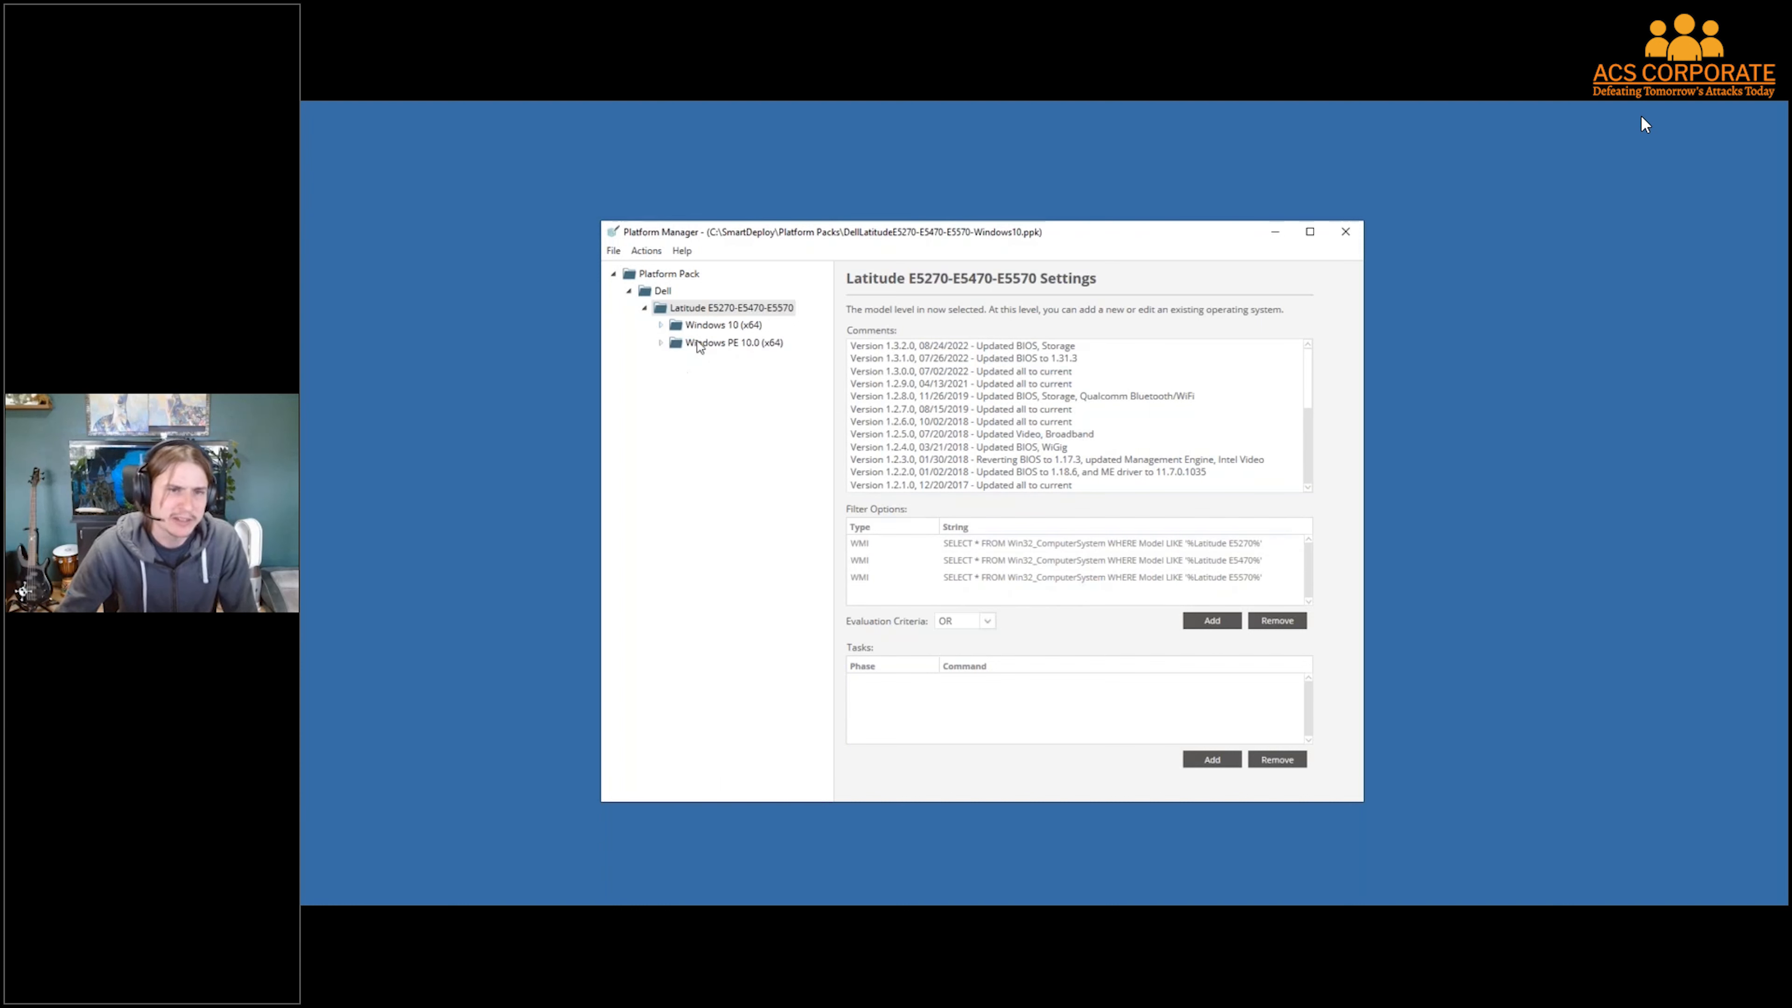
pyautogui.click(731, 343)
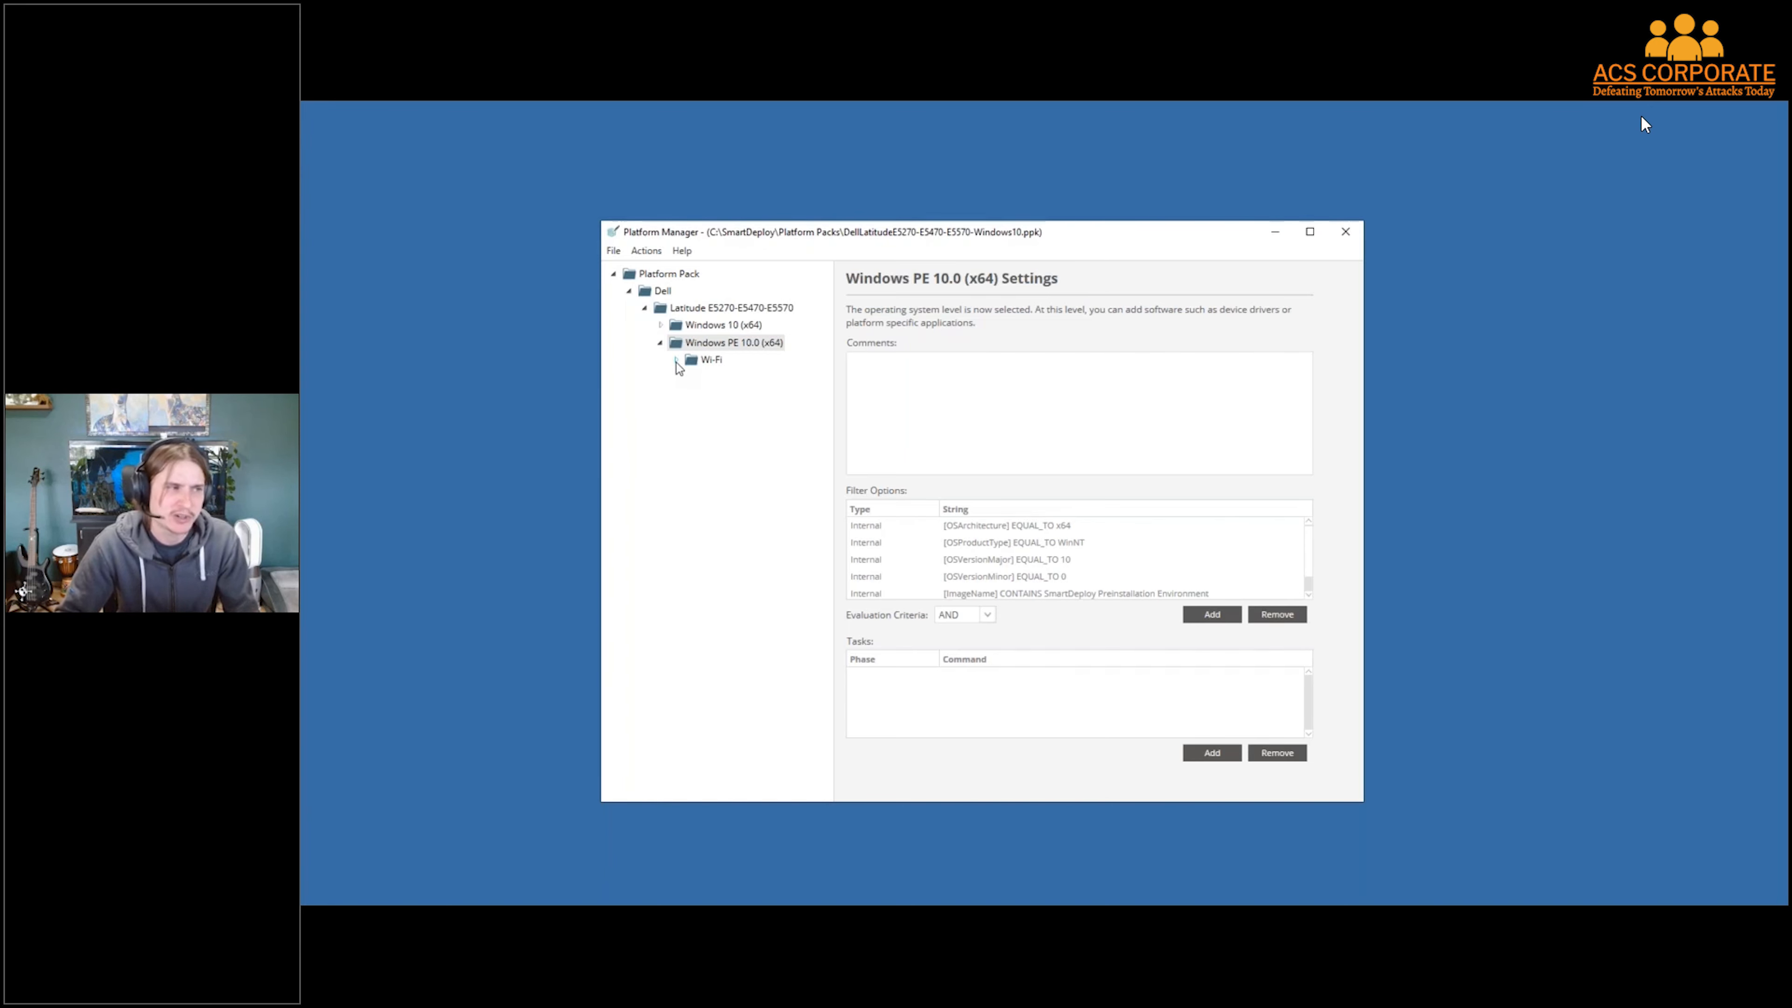
pyautogui.click(660, 342)
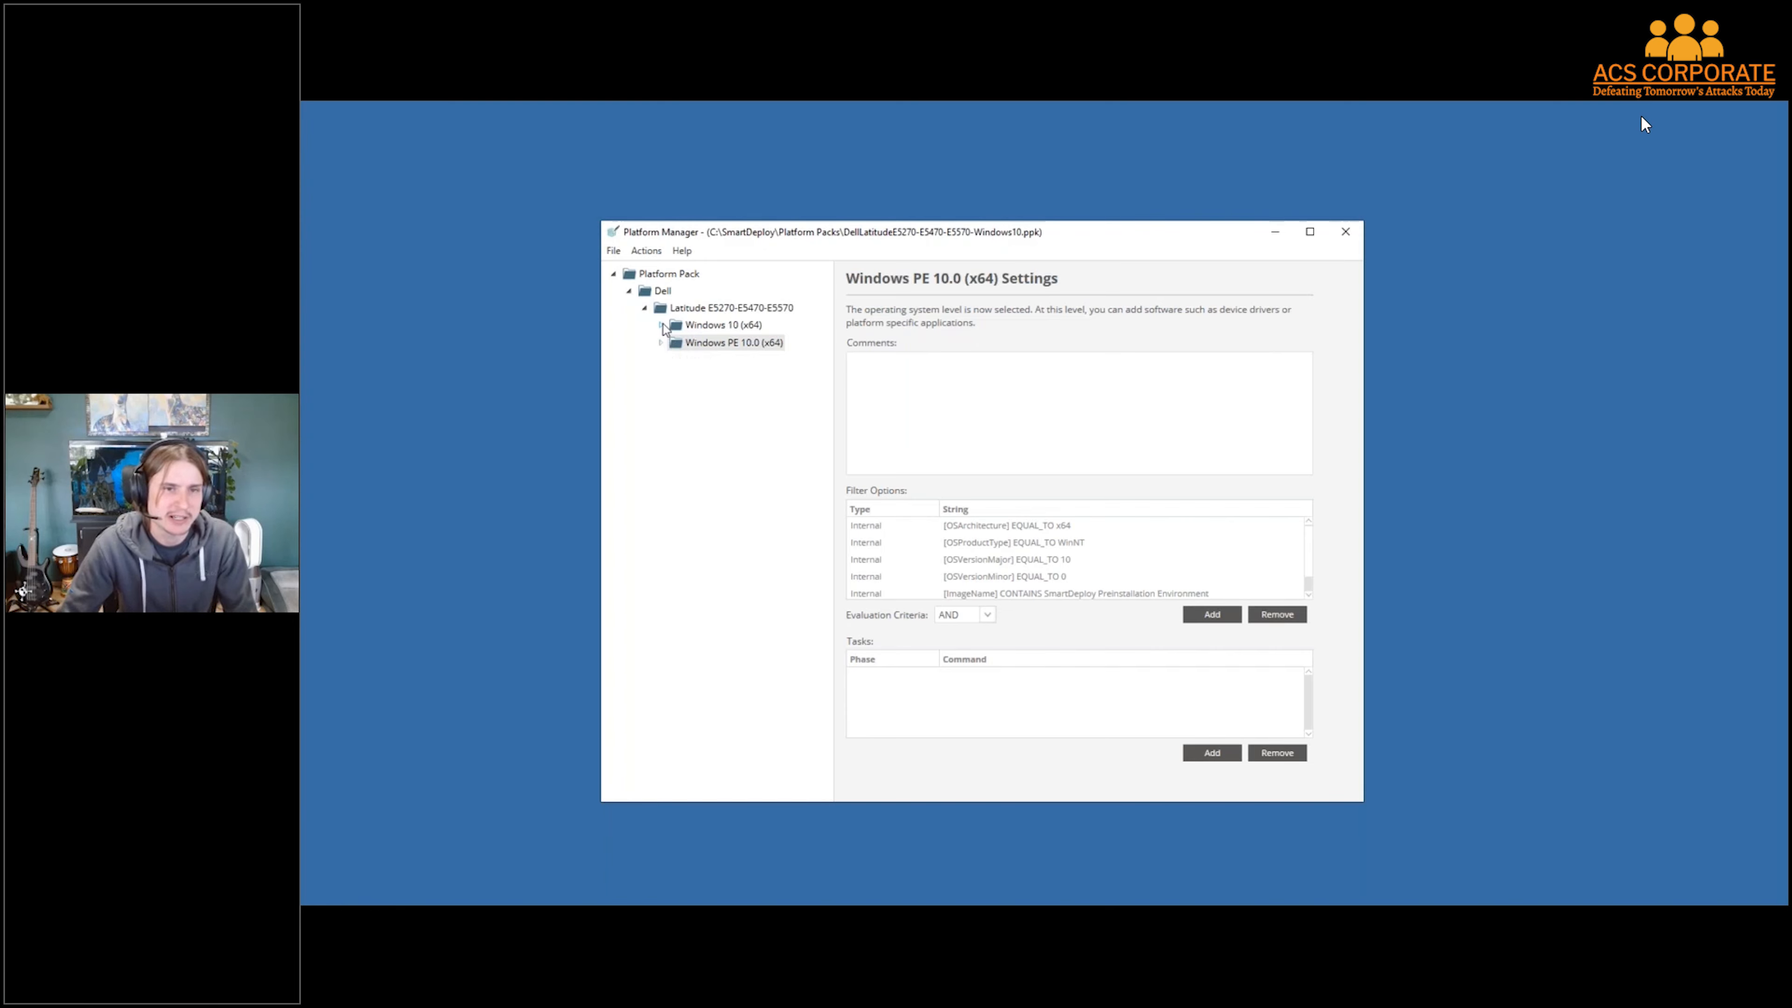
# Expand the Windows 10 (x64) driver folders, examine the BIOS settings and available actions, and close Platform Manager
pyautogui.click(661, 325)
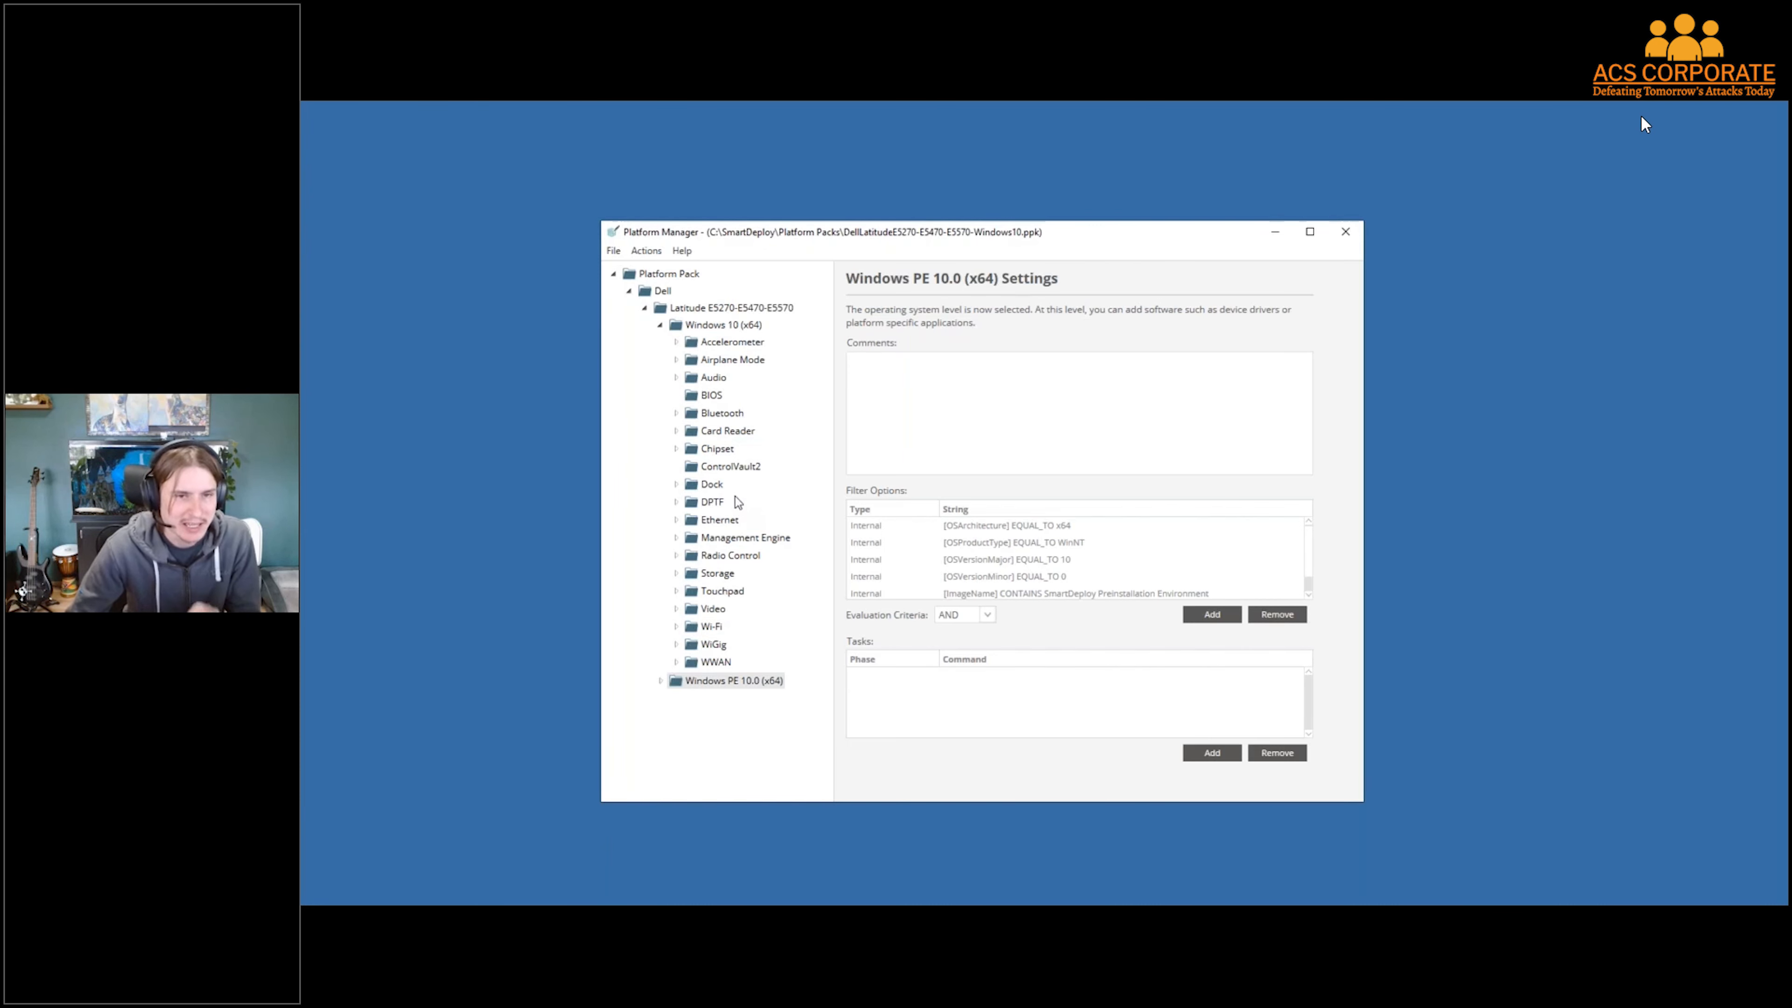
pyautogui.click(711, 396)
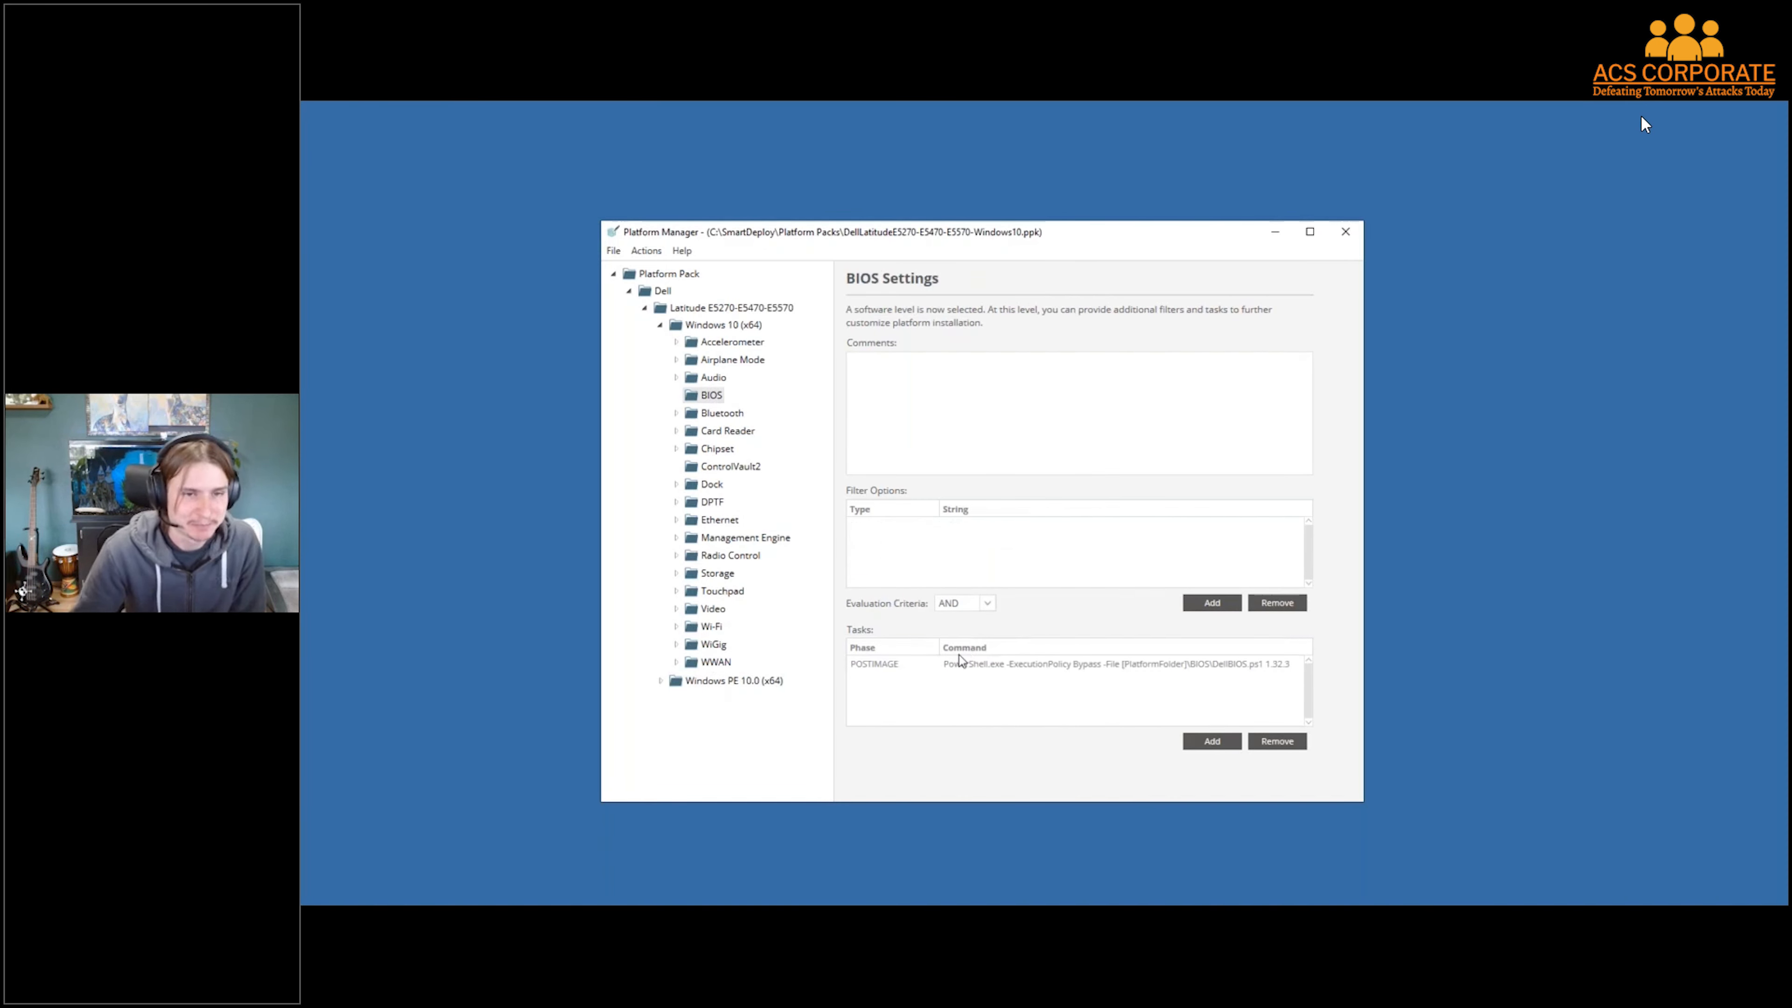
pyautogui.rightClick(710, 398)
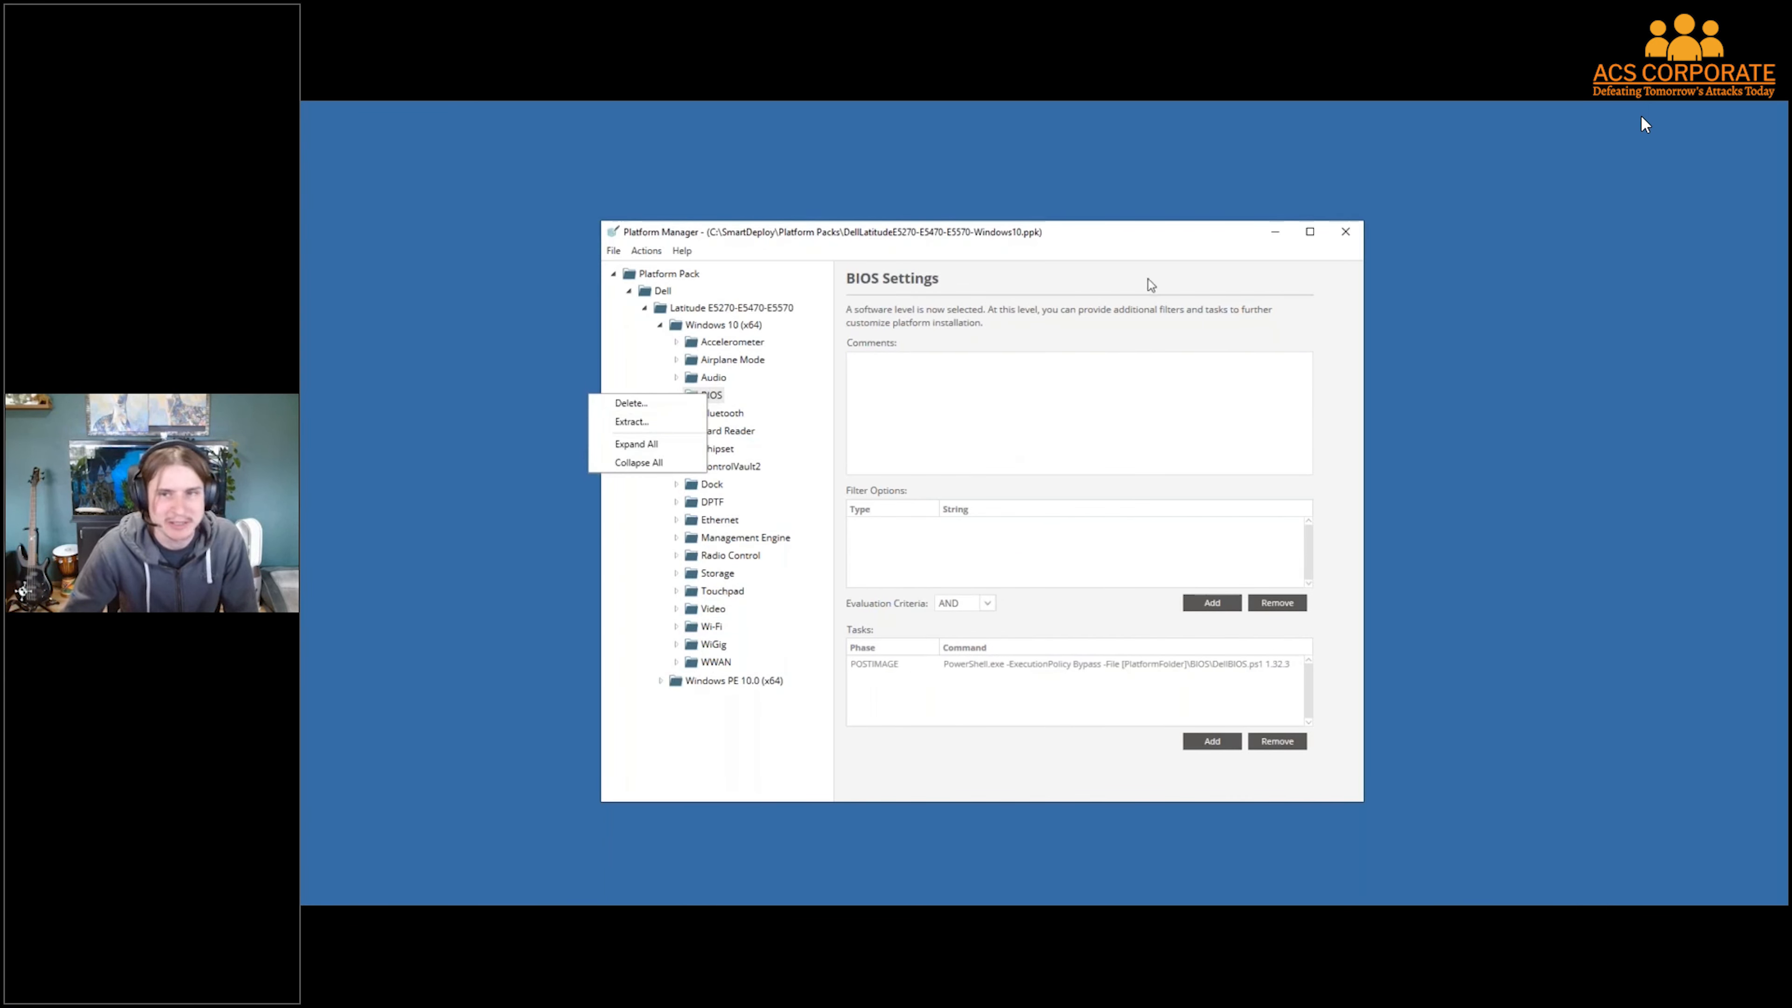
pyautogui.click(1203, 234)
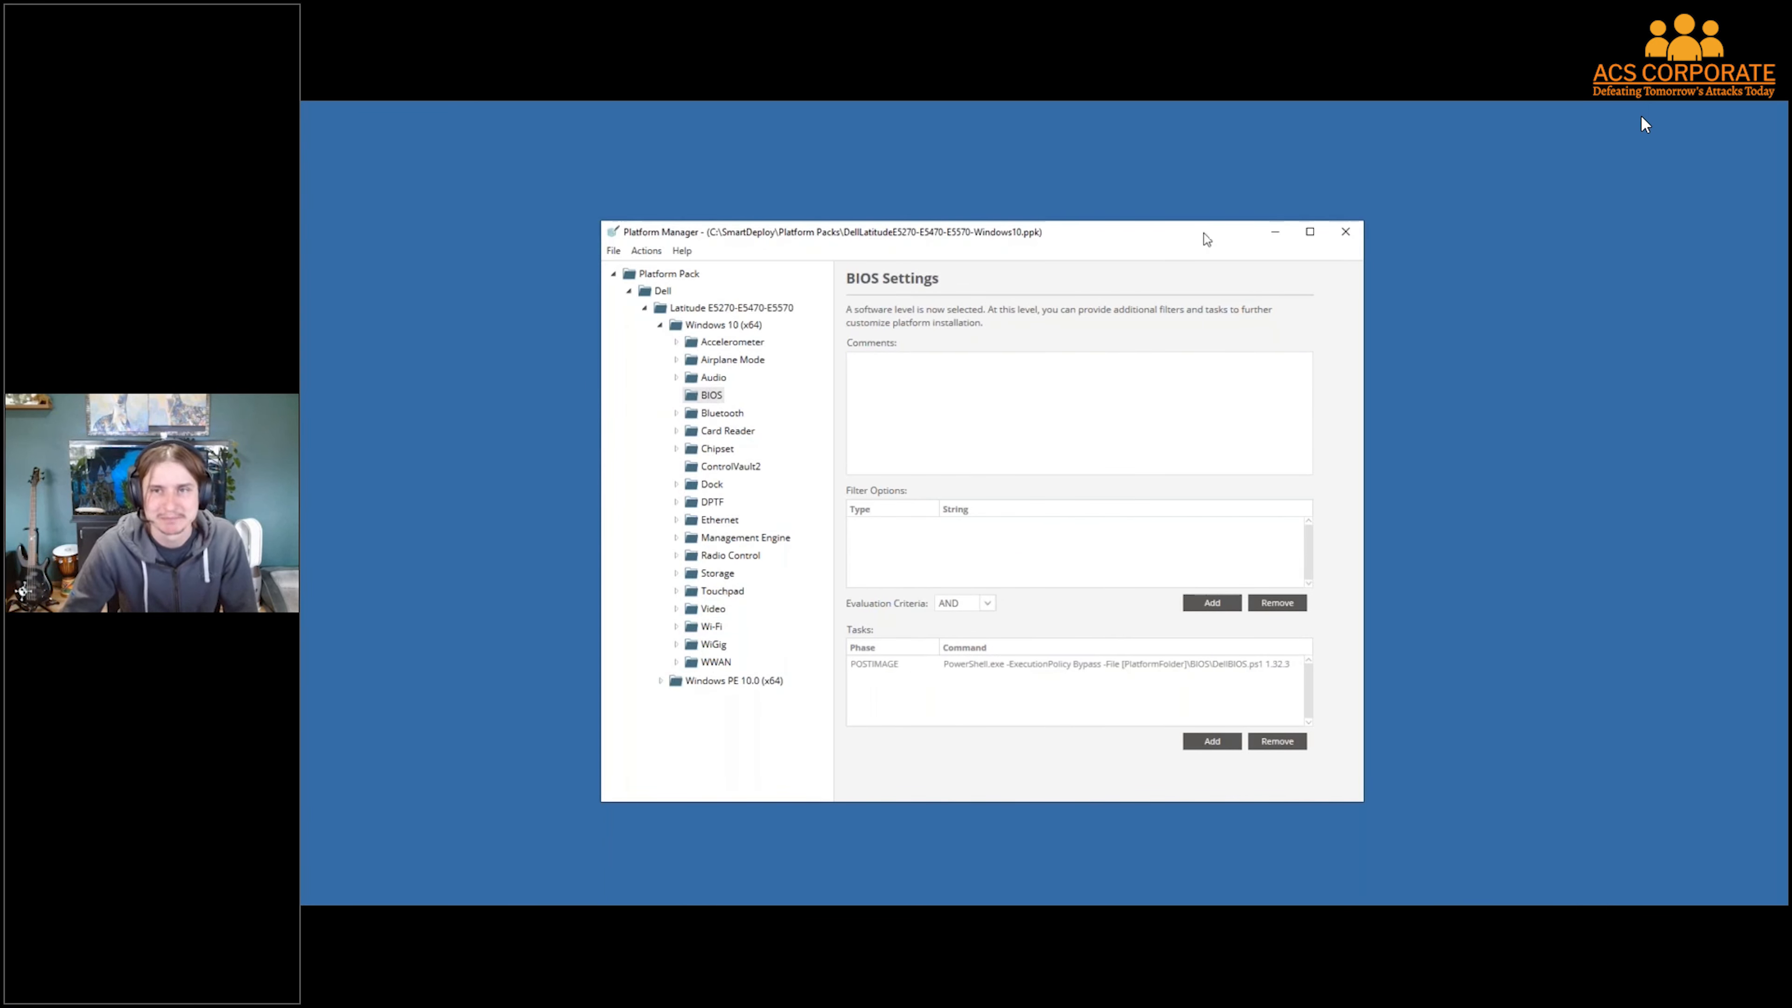
pyautogui.click(1355, 239)
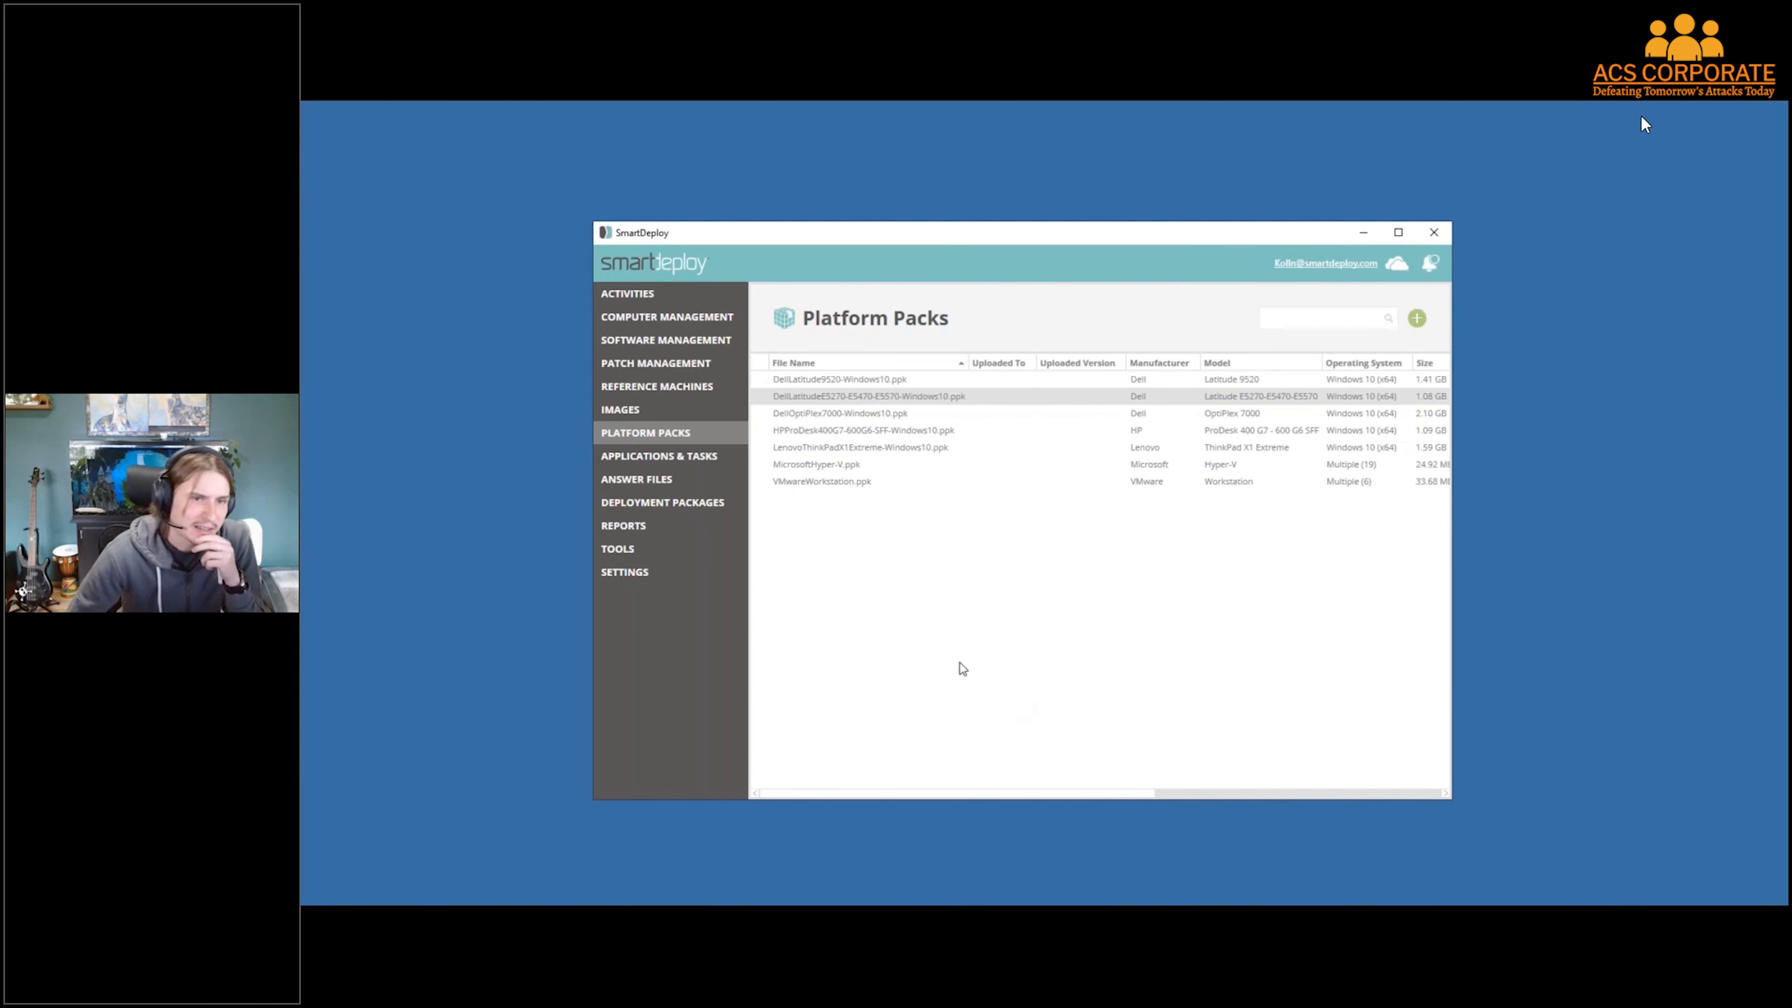
# Start an application deployment to SD_TESTVM over the cloud network from Computer Management, and cancel it
pyautogui.click(667, 317)
pyautogui.click(824, 331)
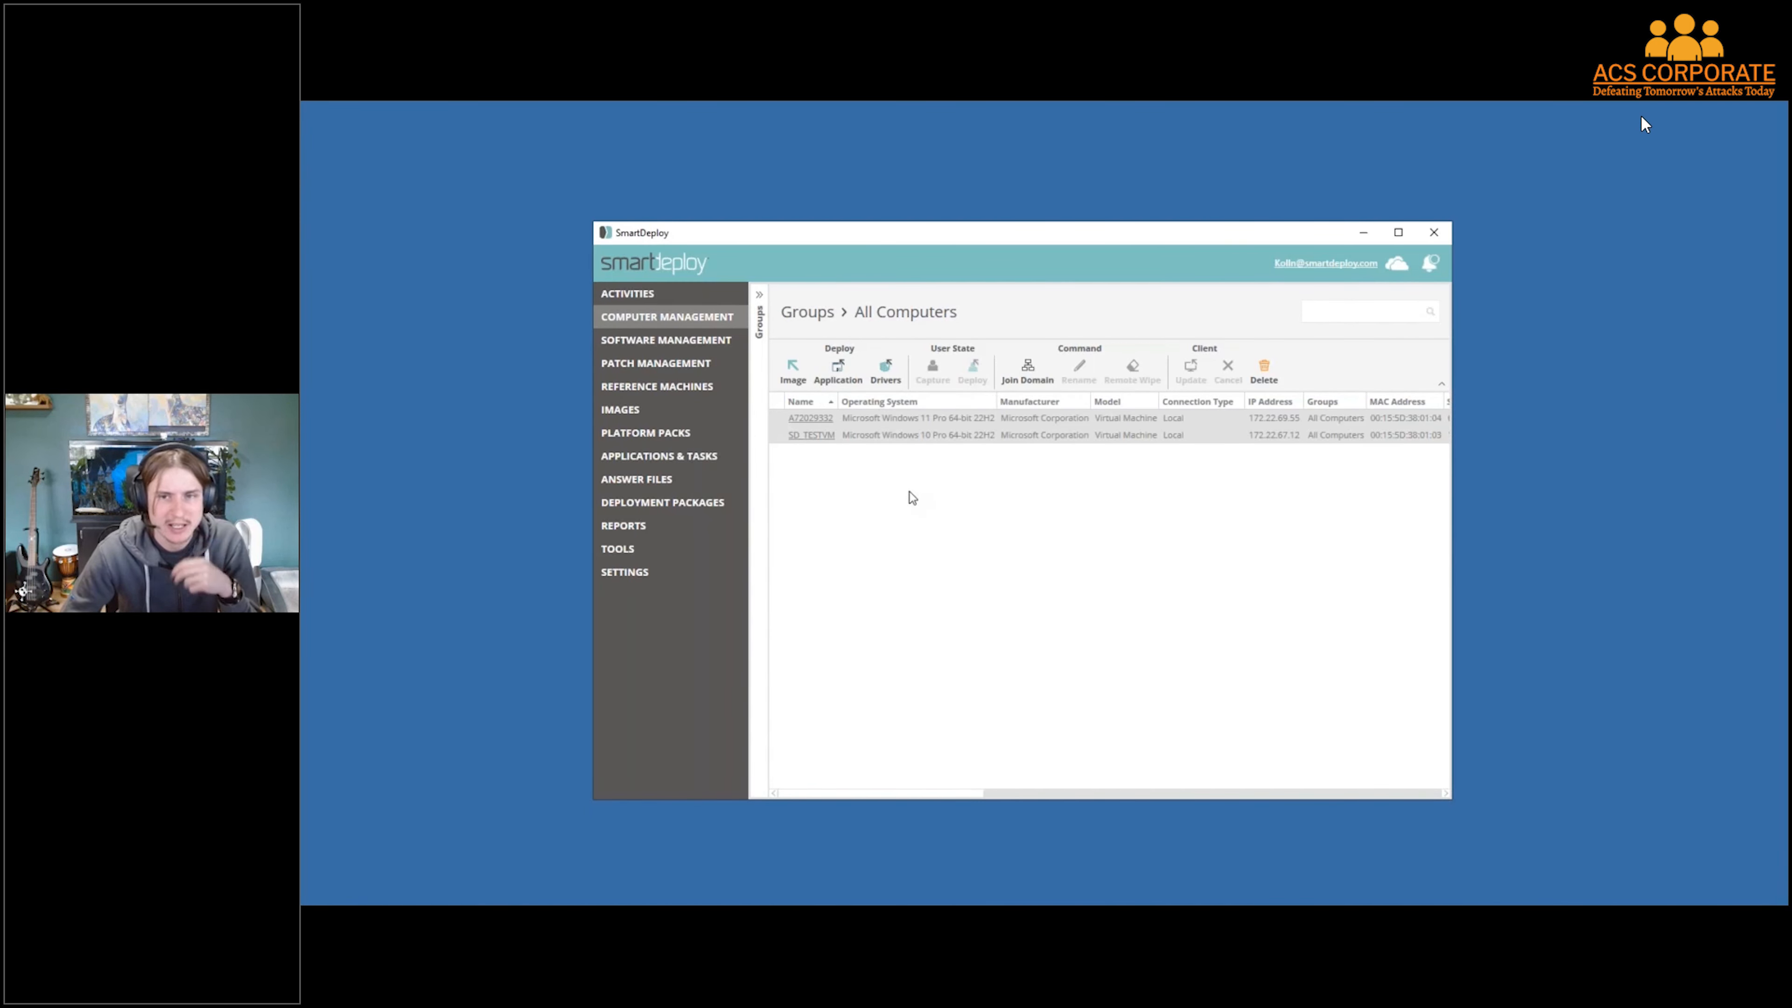
pyautogui.click(917, 480)
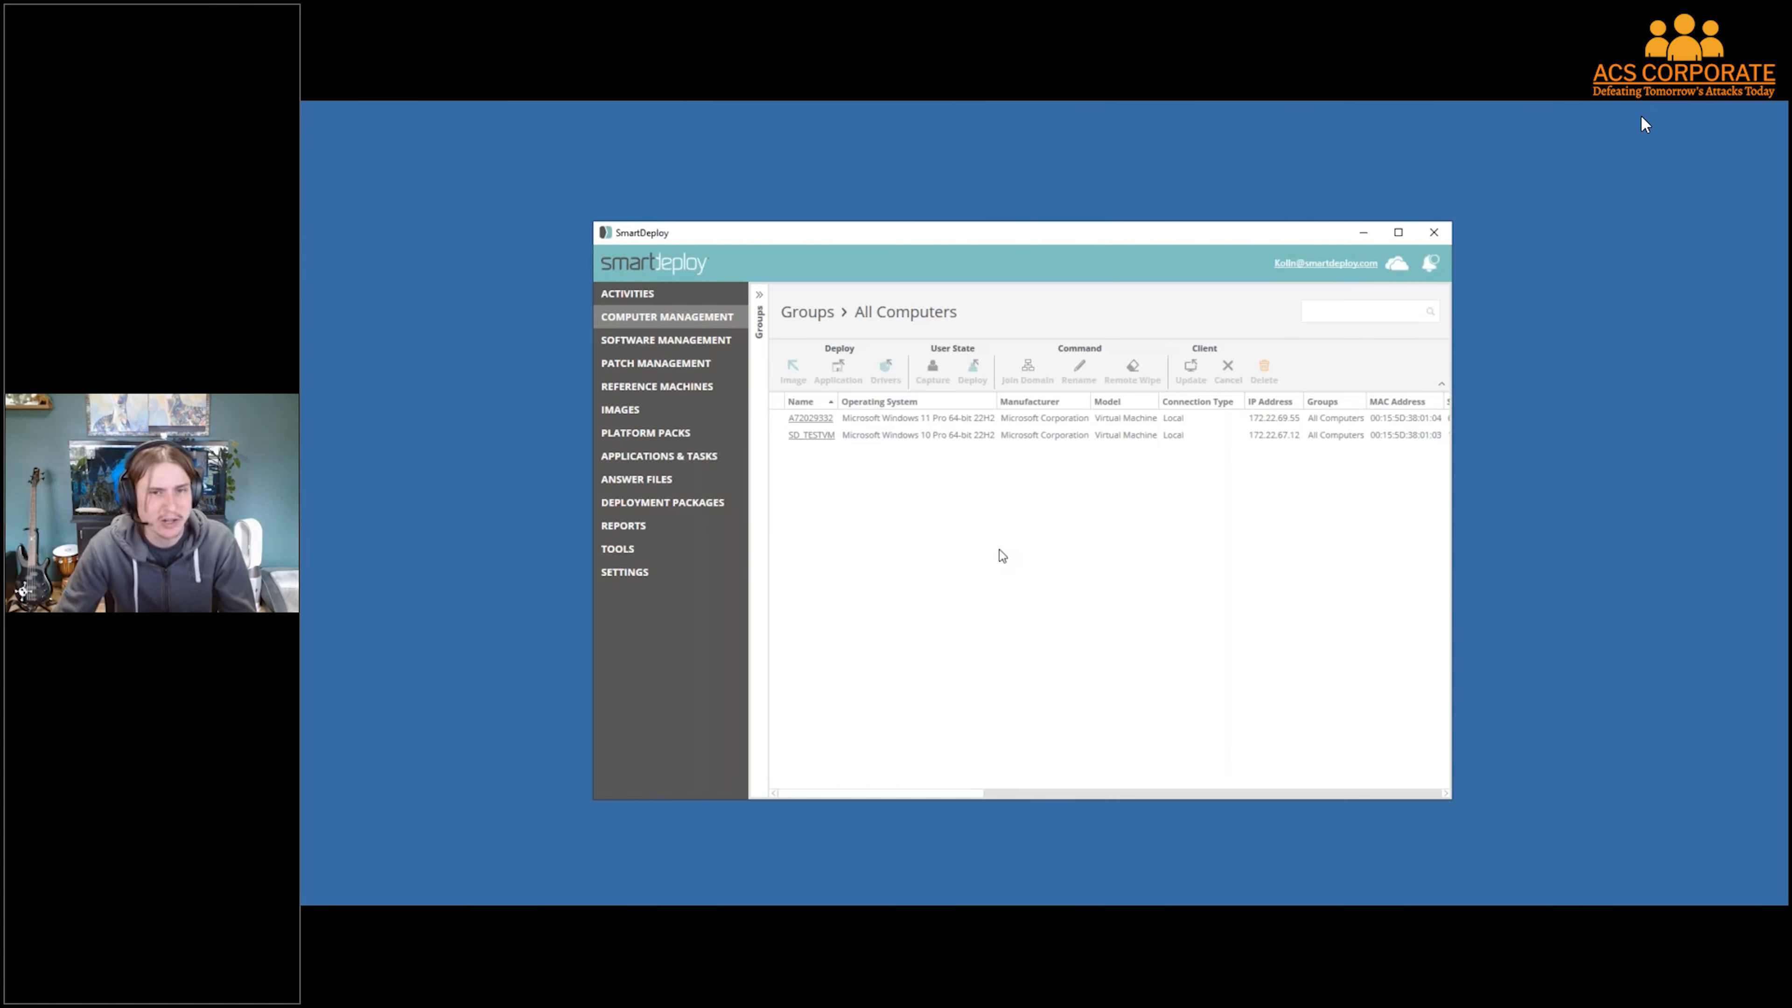
pyautogui.click(1015, 436)
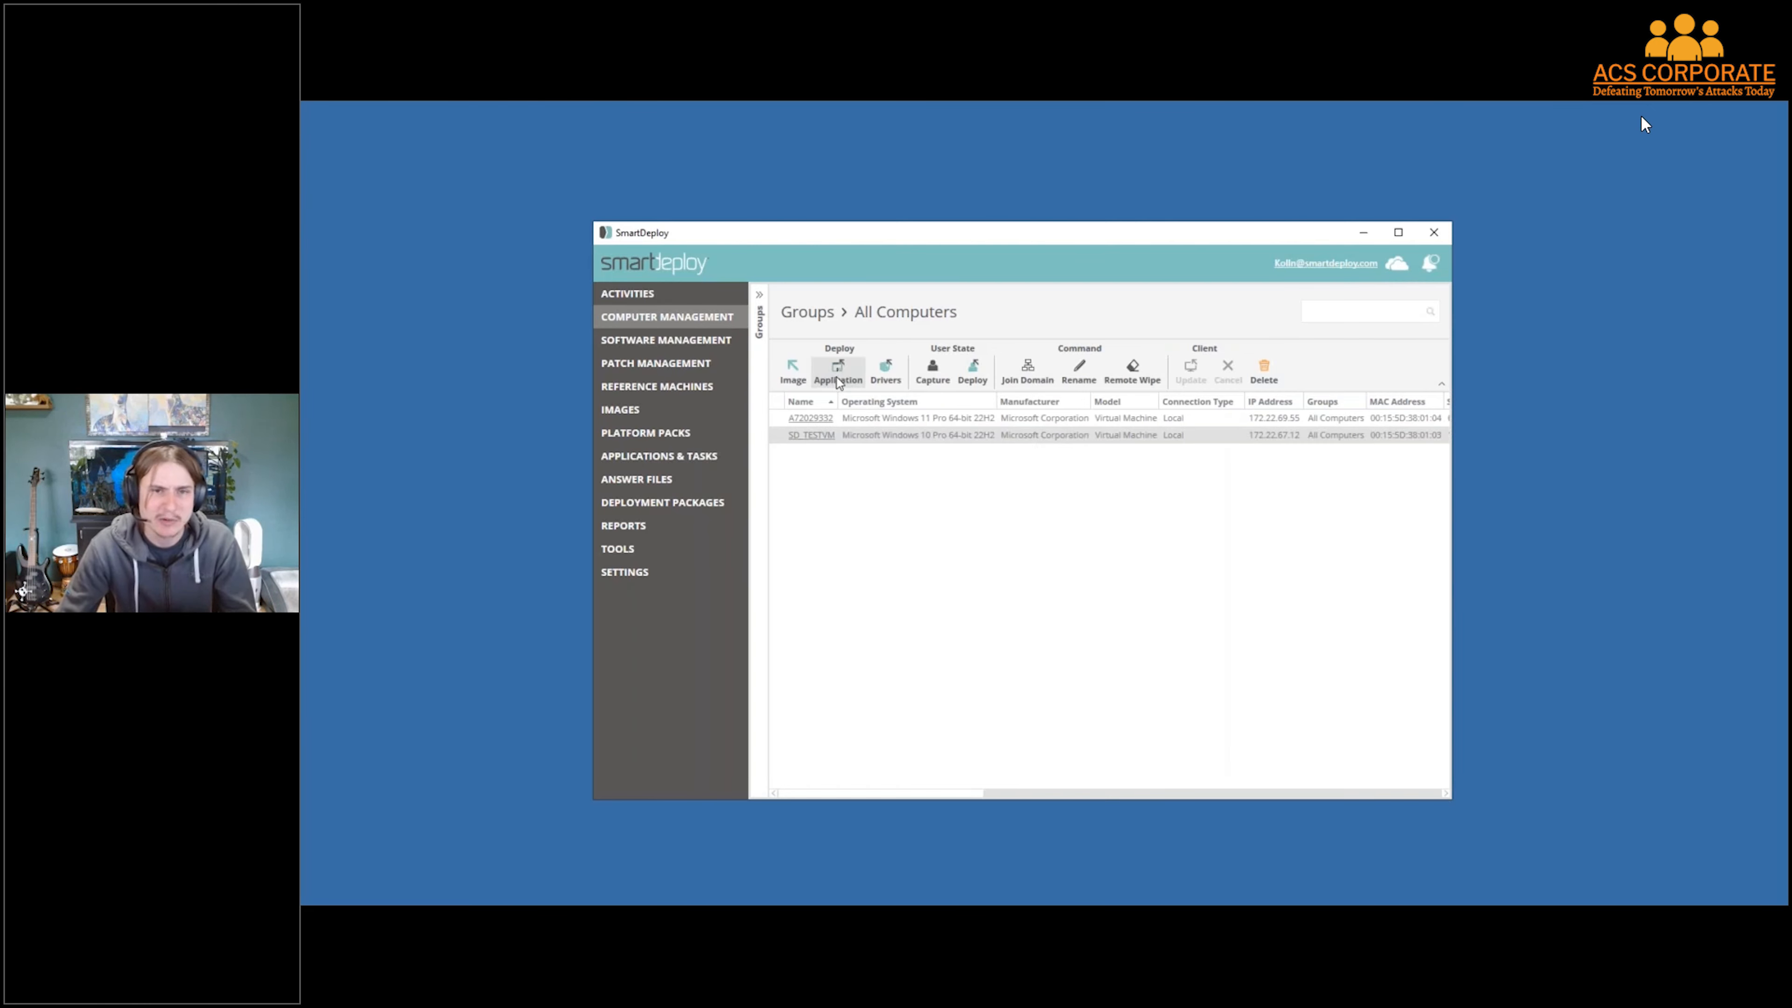
pyautogui.click(837, 372)
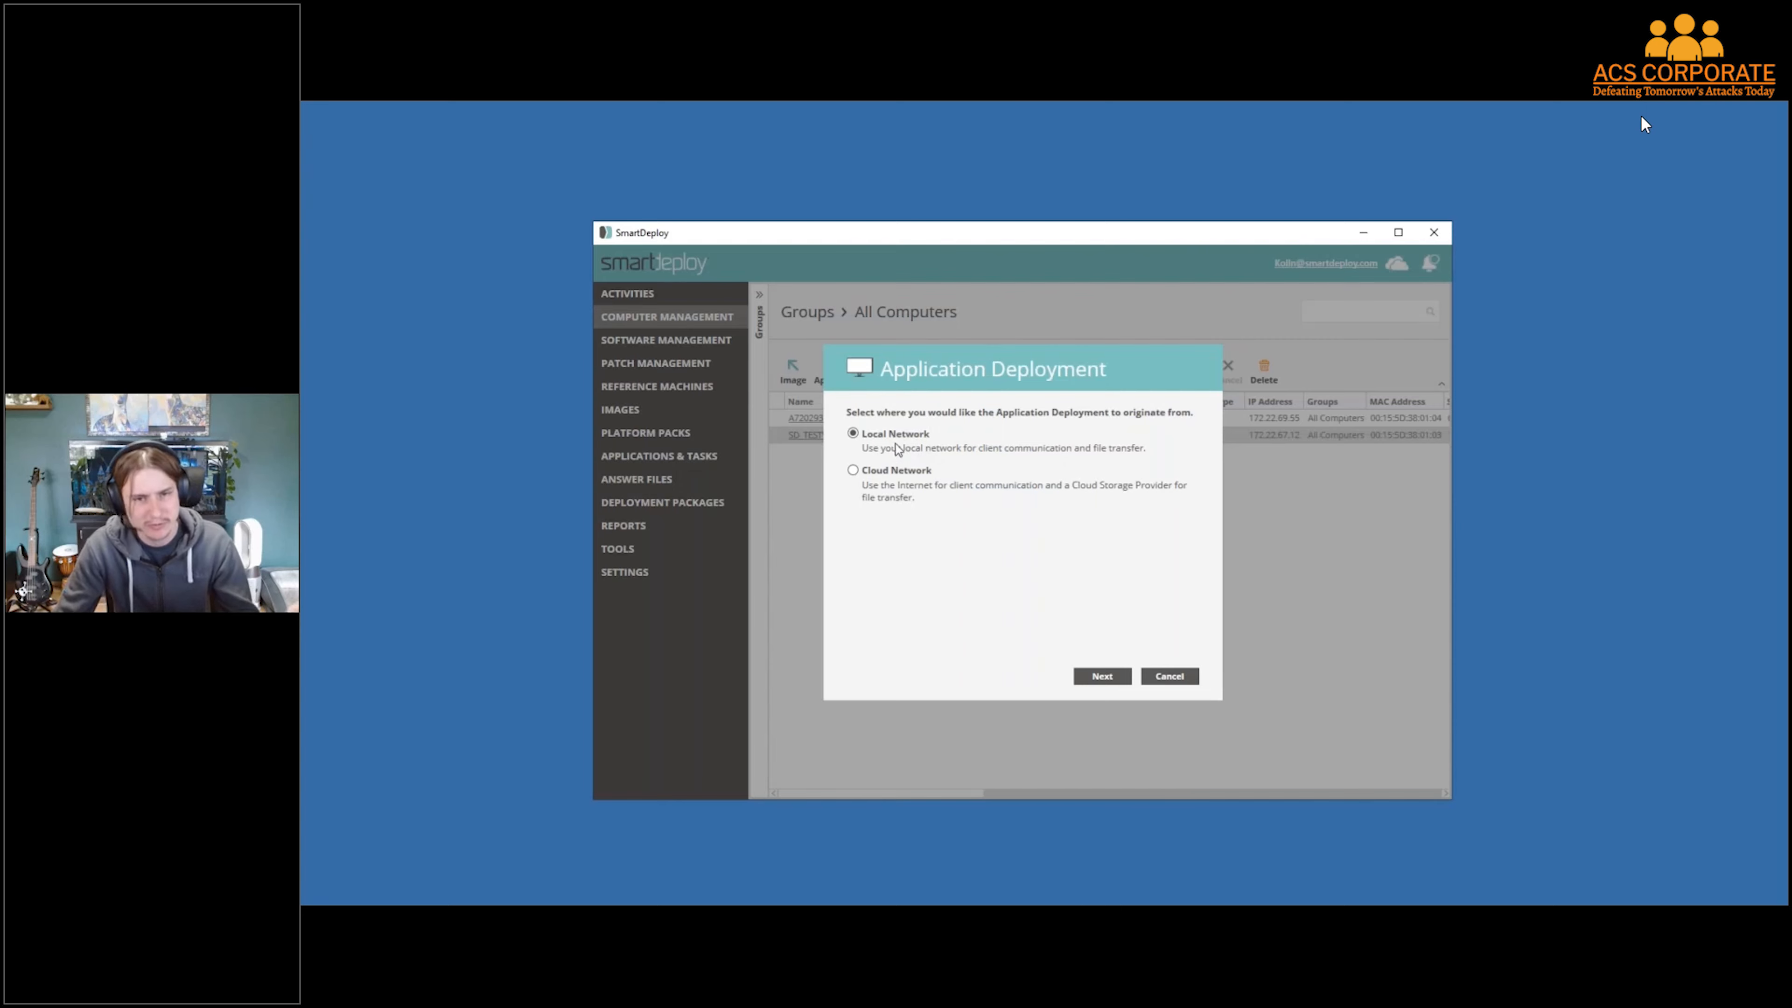
pyautogui.click(873, 473)
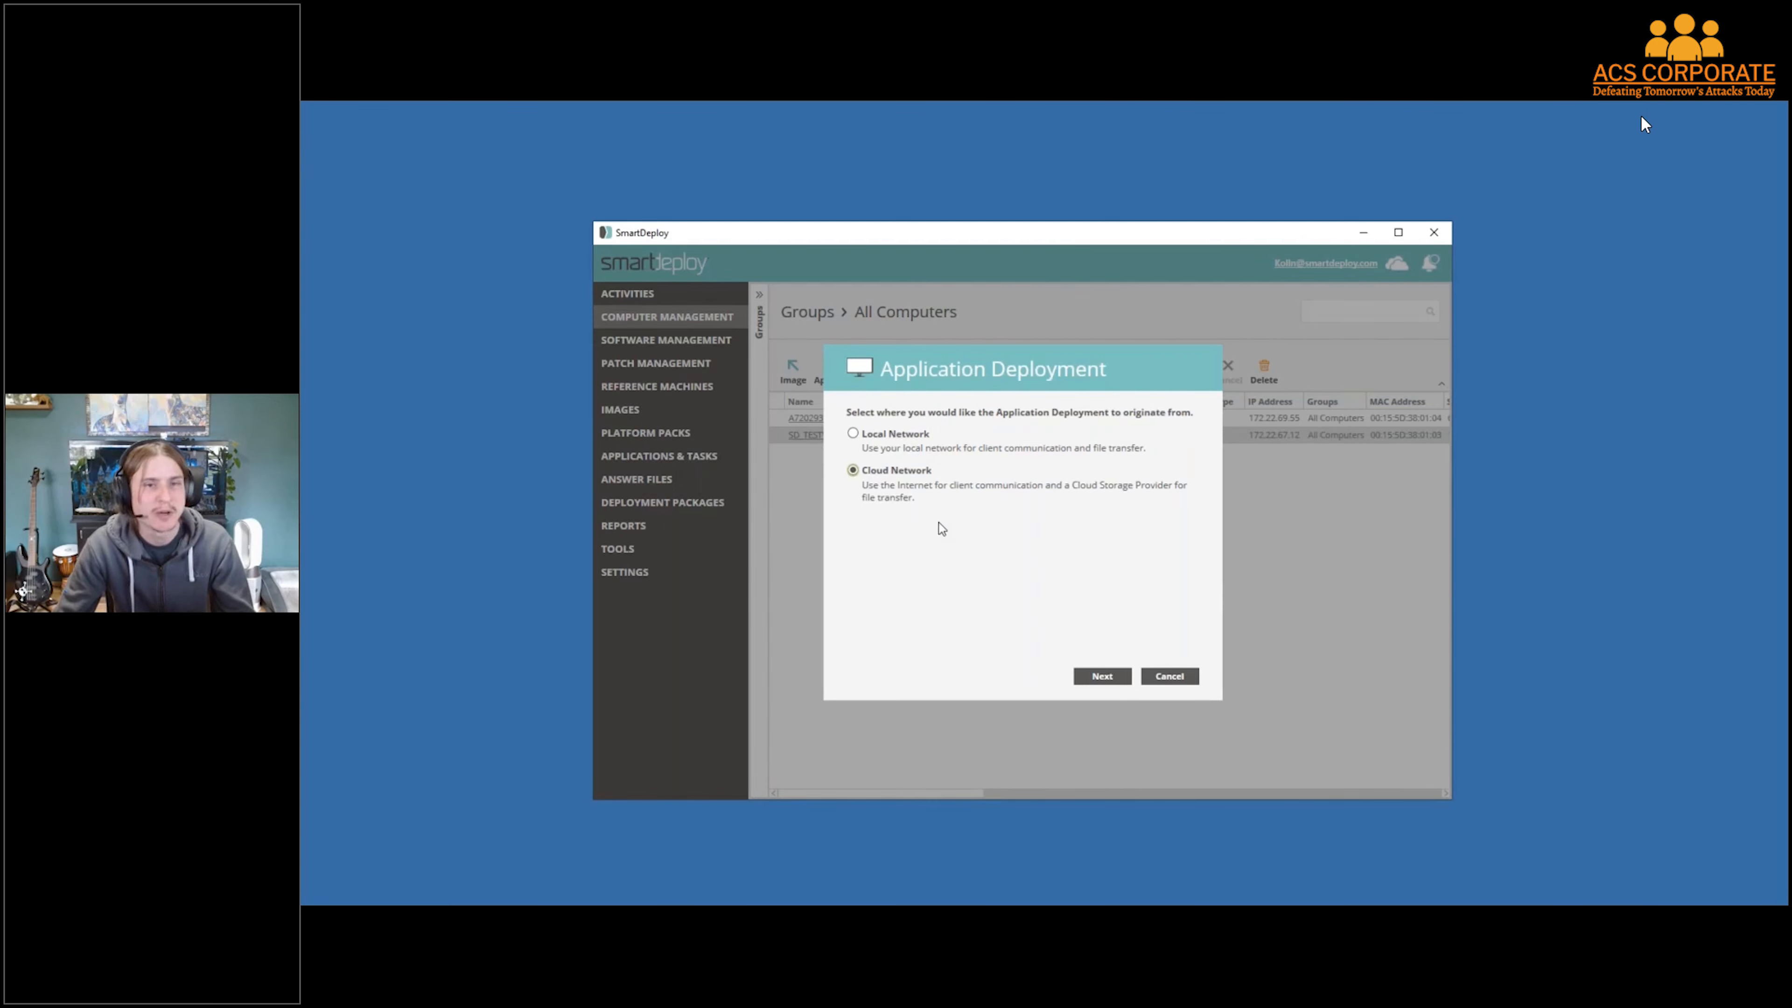
pyautogui.click(1169, 676)
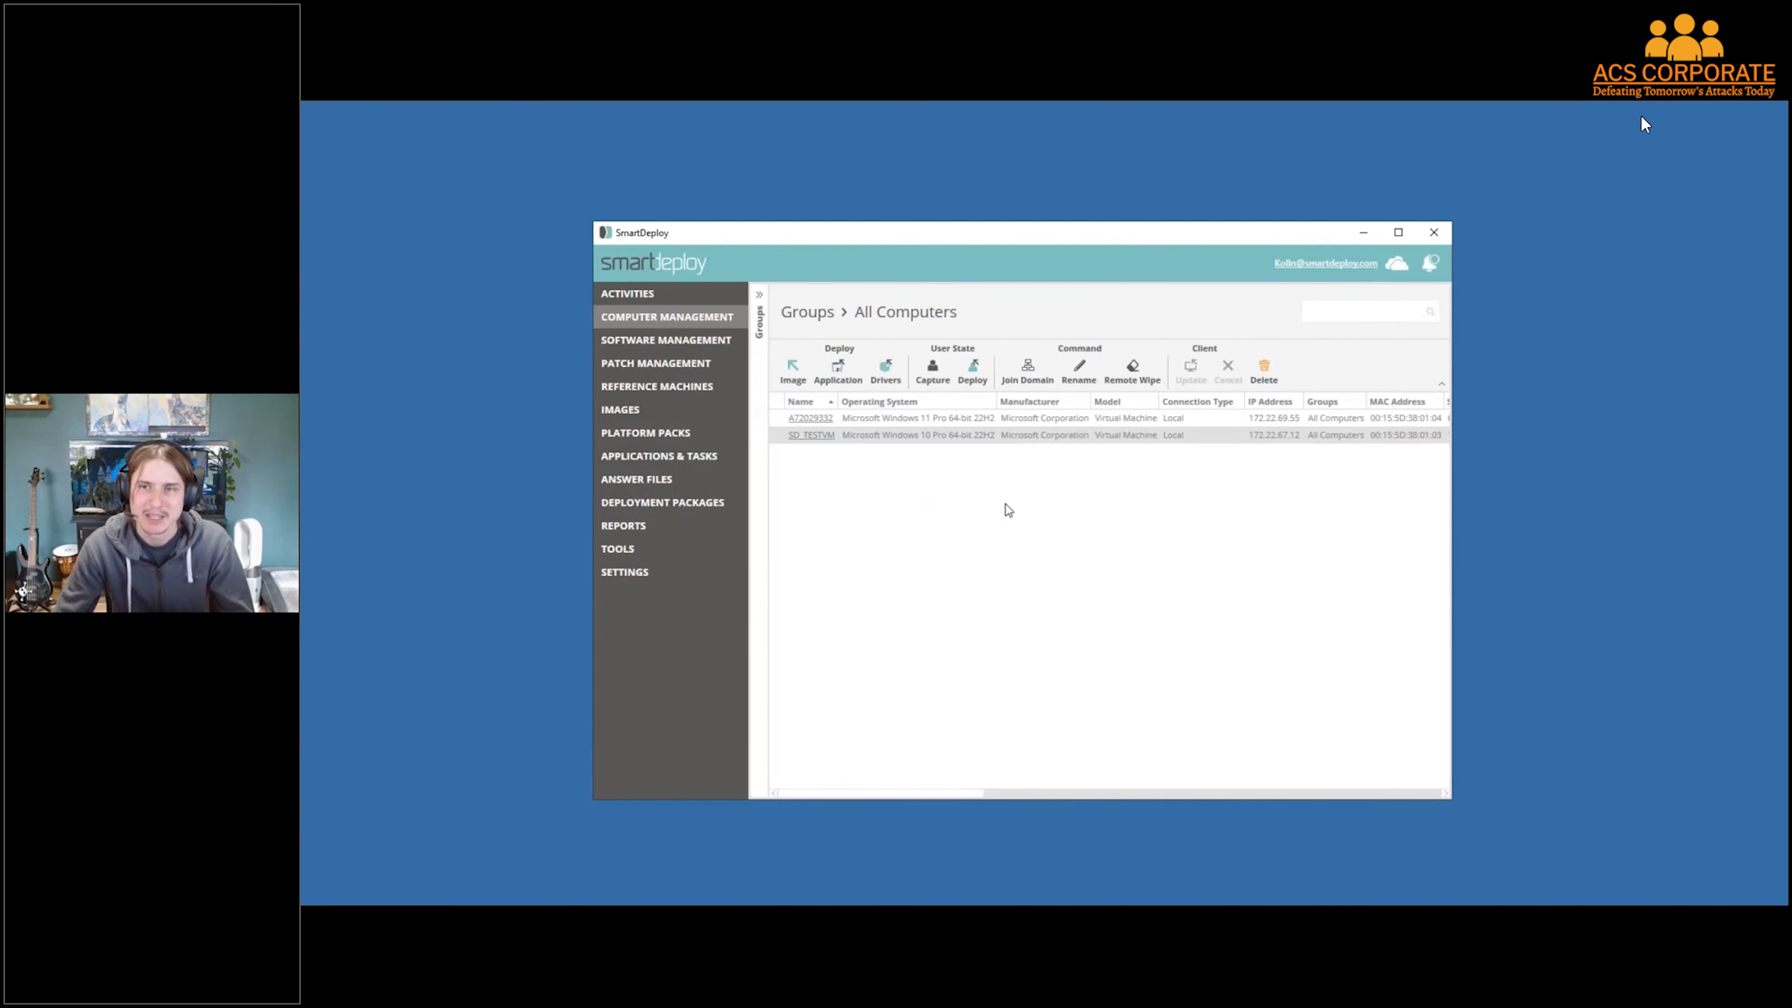
# Examine the available cloud storage providers, leaving the choice unchanged, and show them again
pyautogui.click(1398, 274)
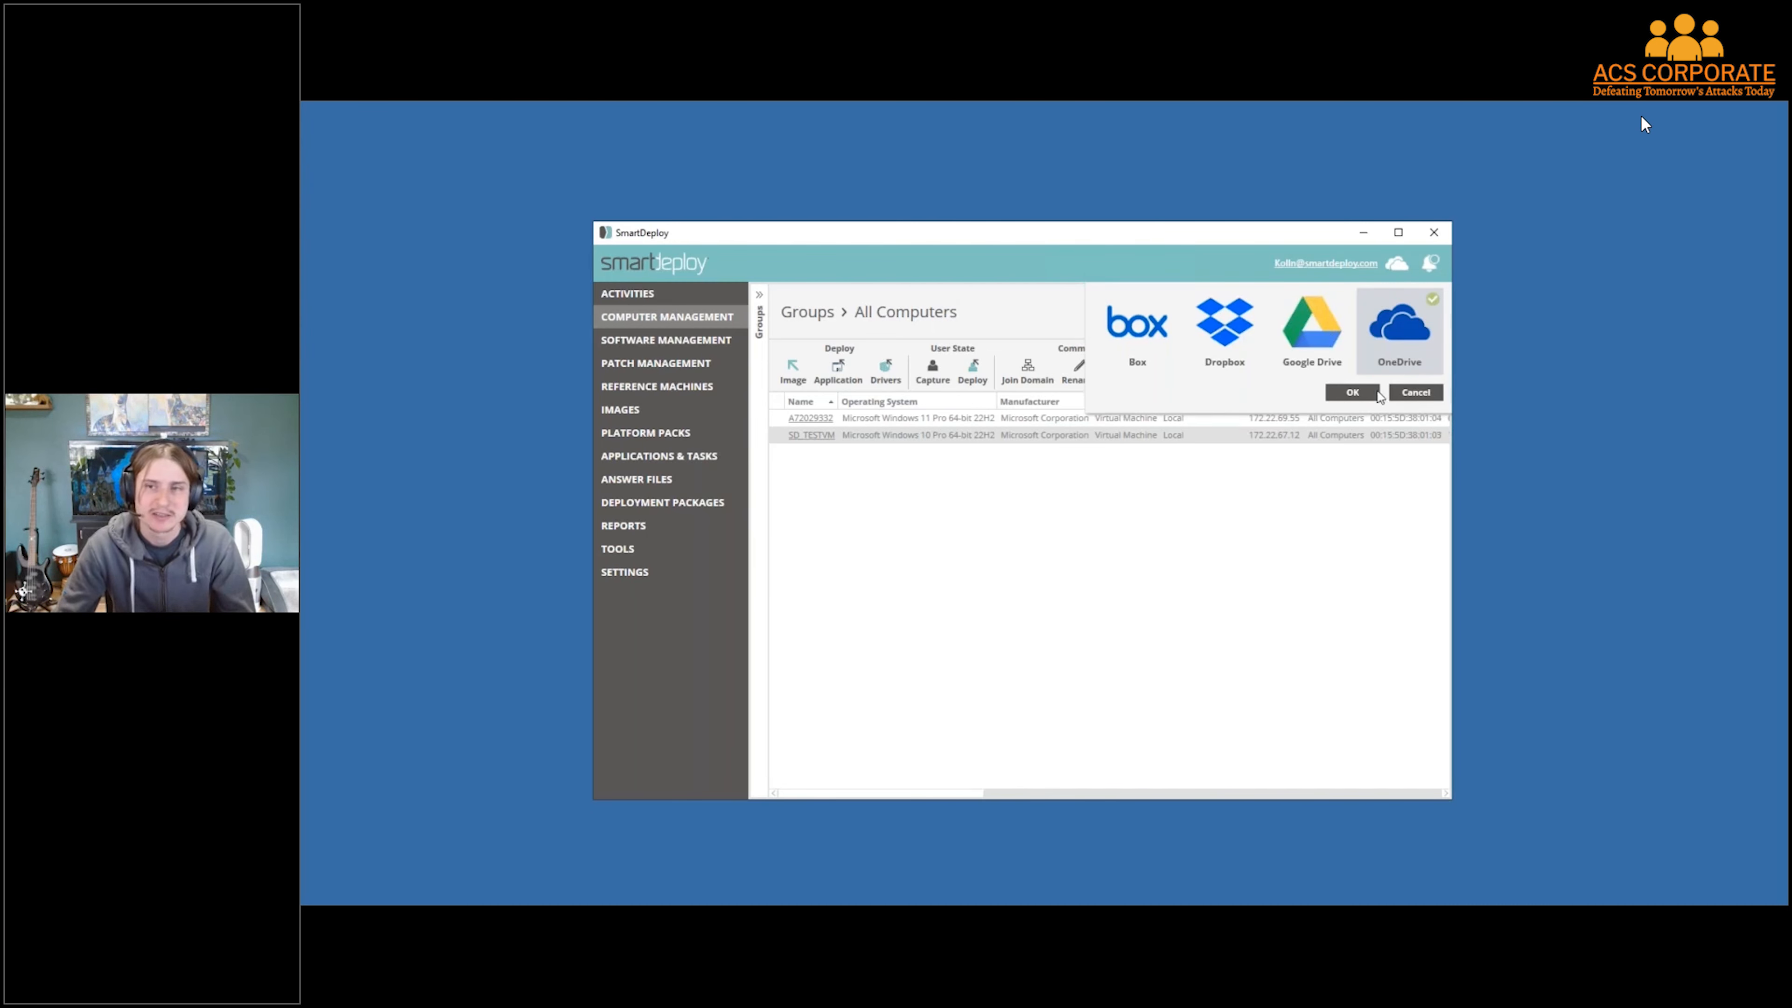
pyautogui.click(1411, 393)
pyautogui.click(1399, 267)
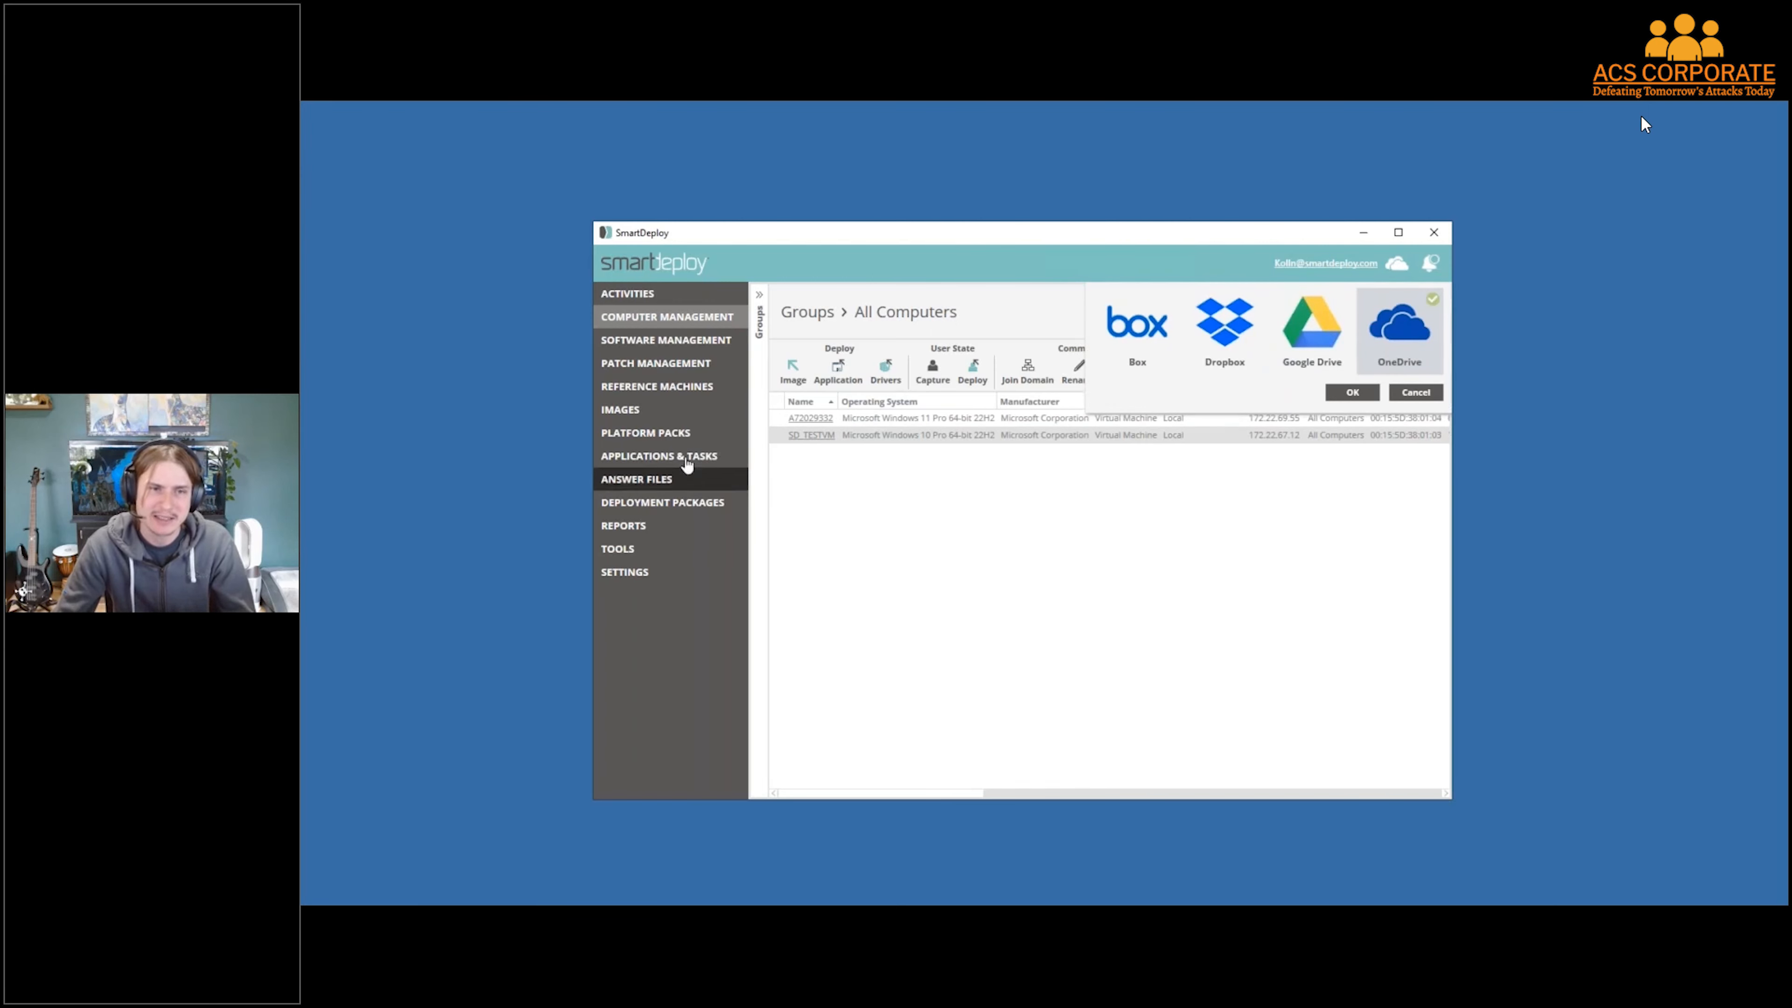
# Dismiss the cloud provider selection and examine the cloud upload options for the win 11 test image and the Dell Latitude E5270-E5470-E5570 platform pack
pyautogui.click(620, 409)
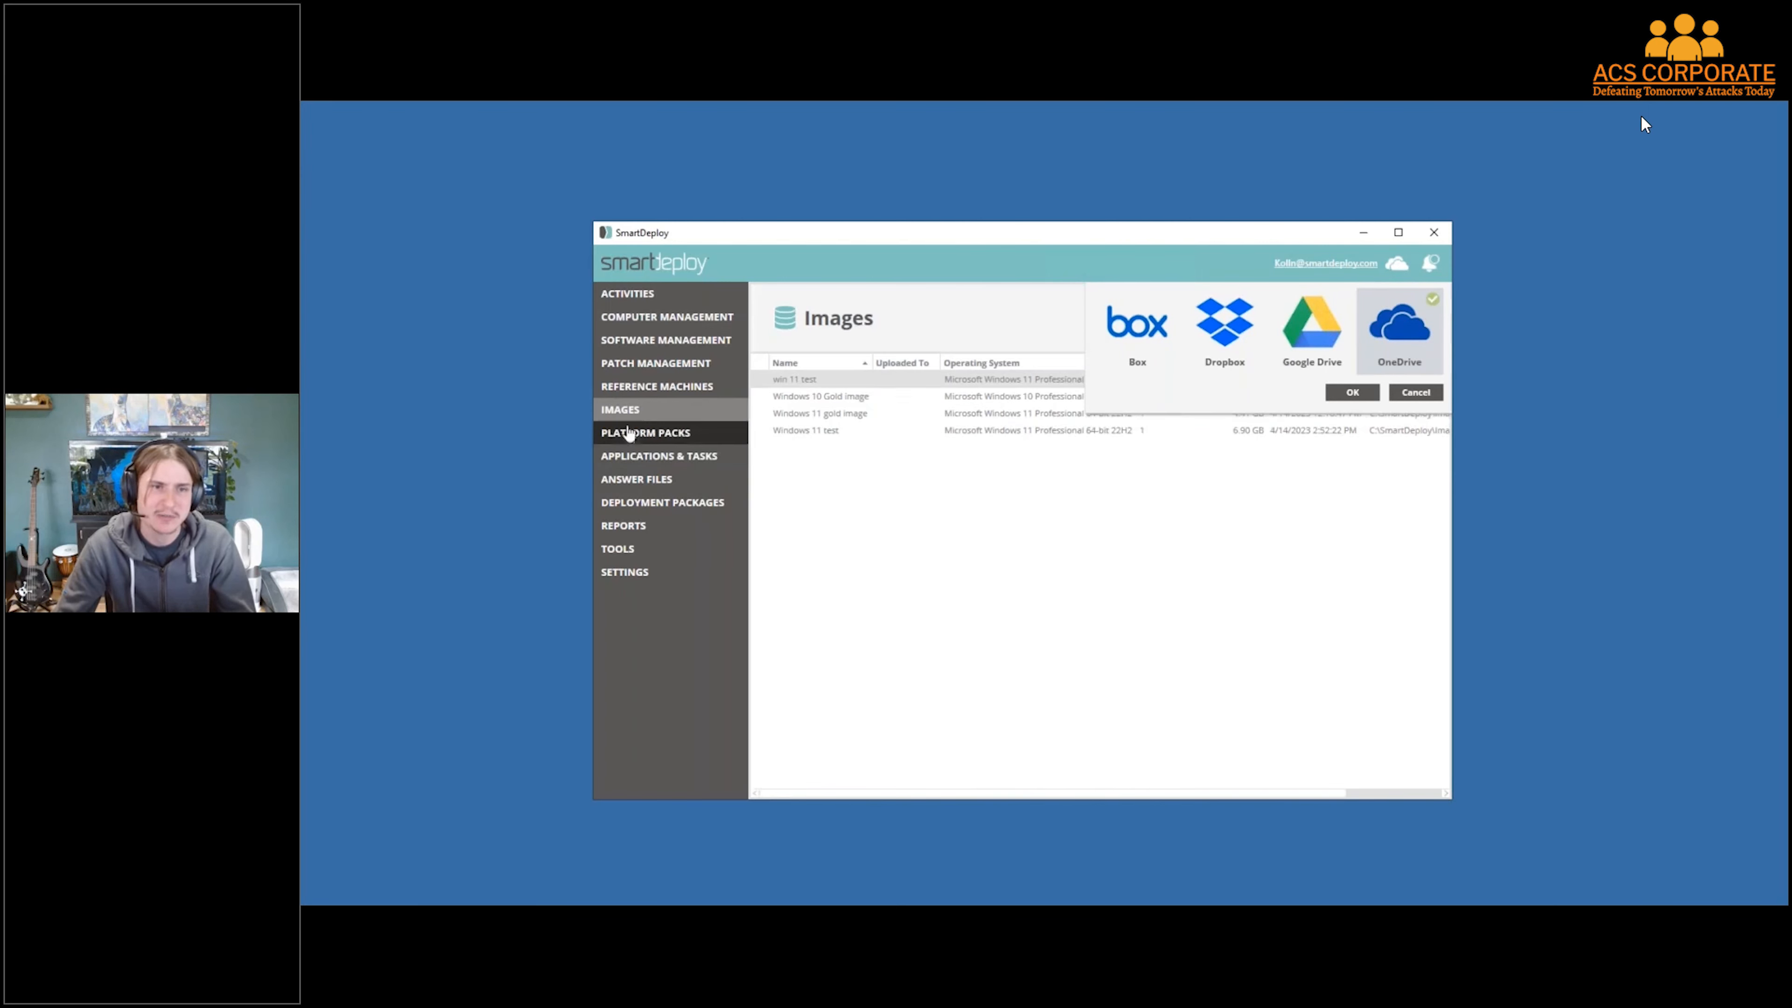
pyautogui.click(1416, 392)
pyautogui.rightClick(982, 381)
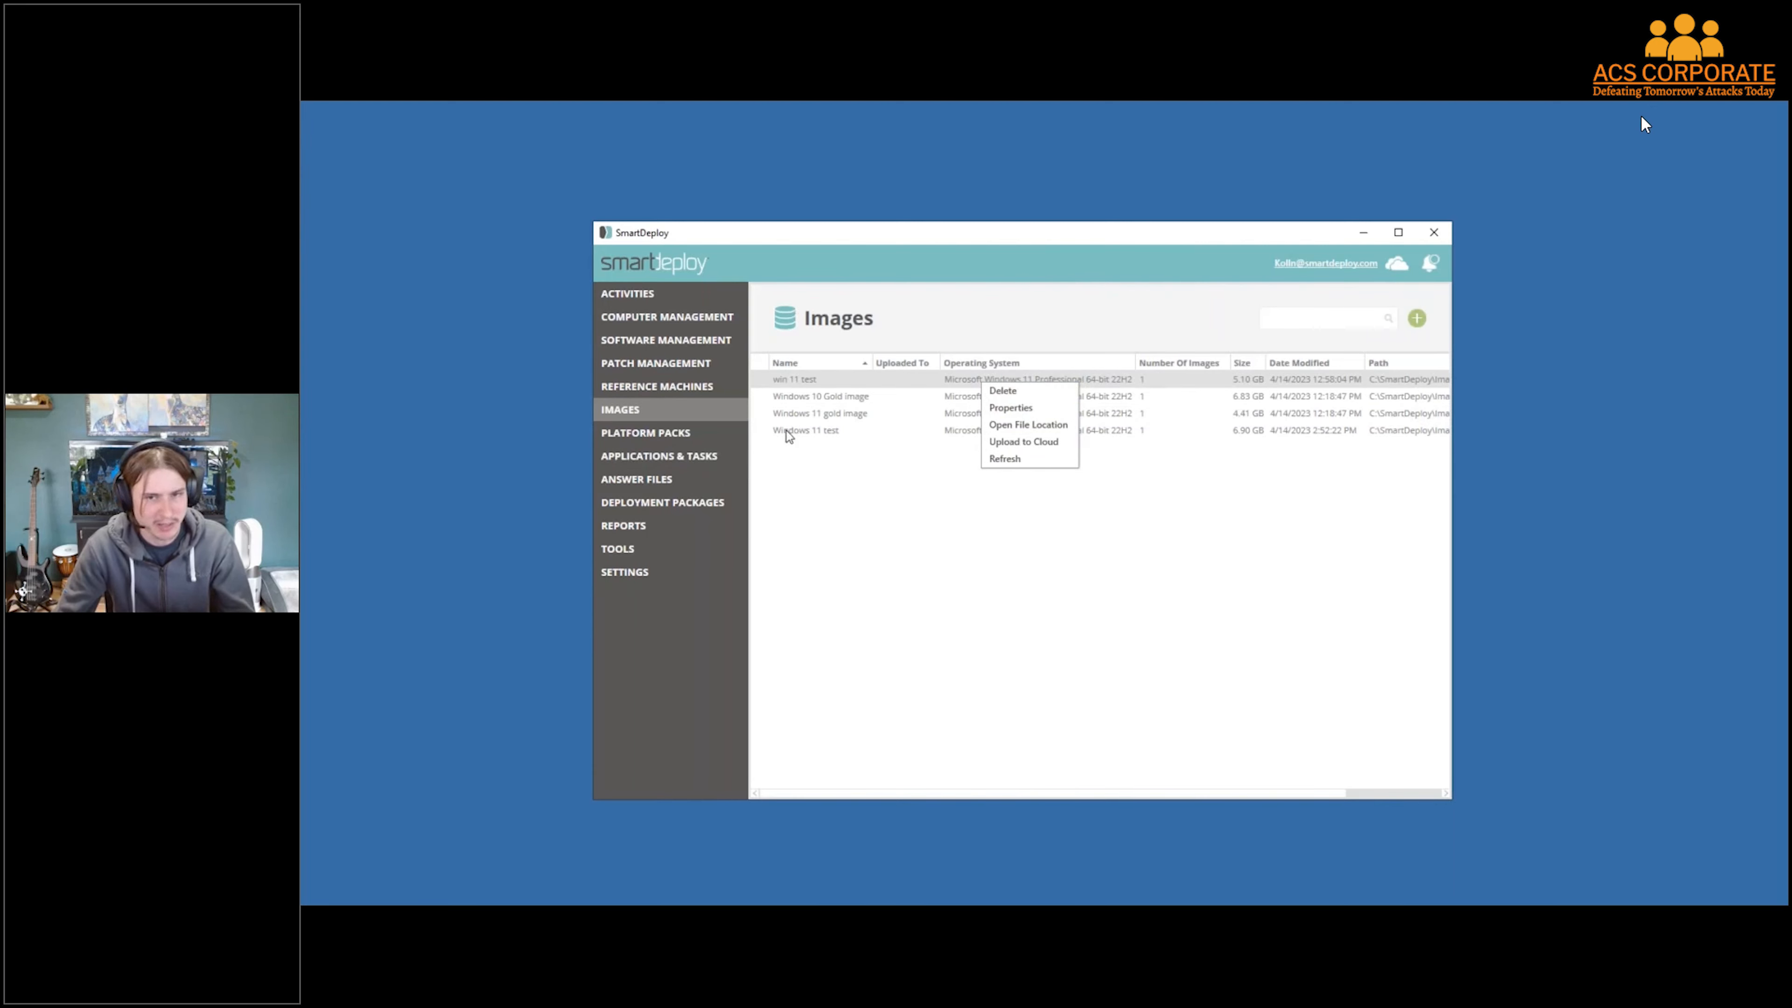
pyautogui.click(670, 433)
pyautogui.rightClick(942, 416)
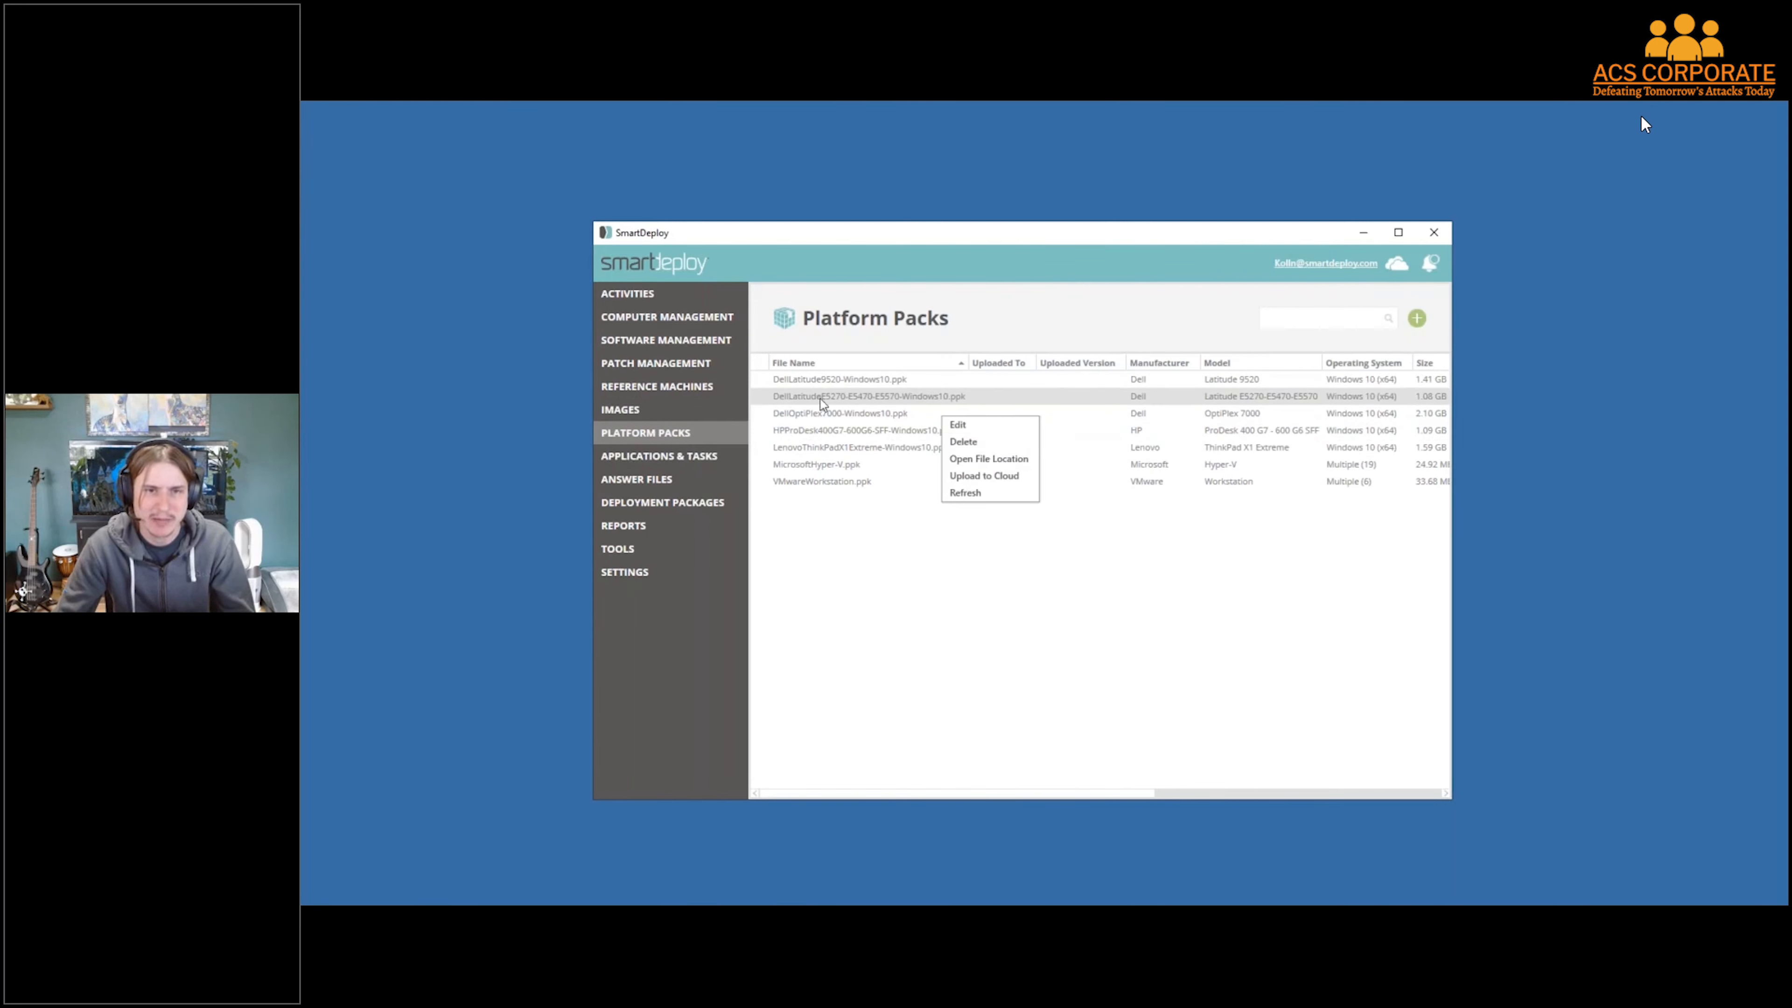
# Examine the cloud upload option for the Chrome application pack in Applications & Tasks, and dismiss it
pyautogui.click(709, 456)
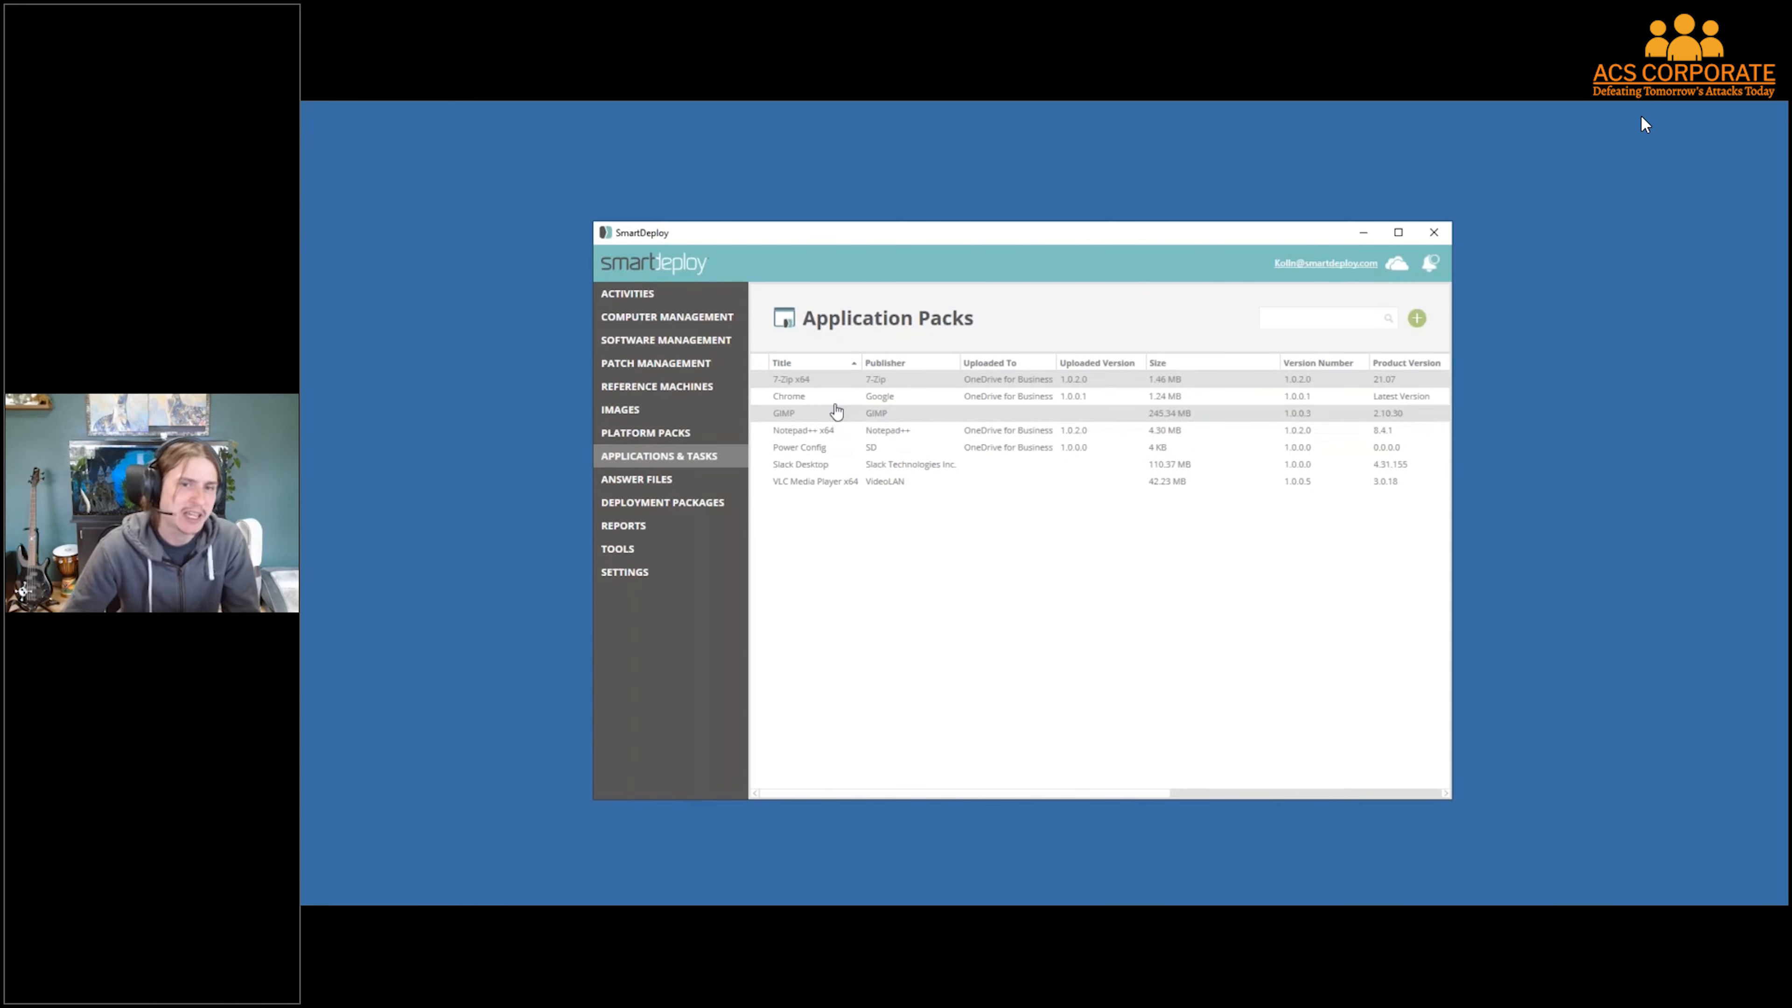
pyautogui.rightClick(852, 398)
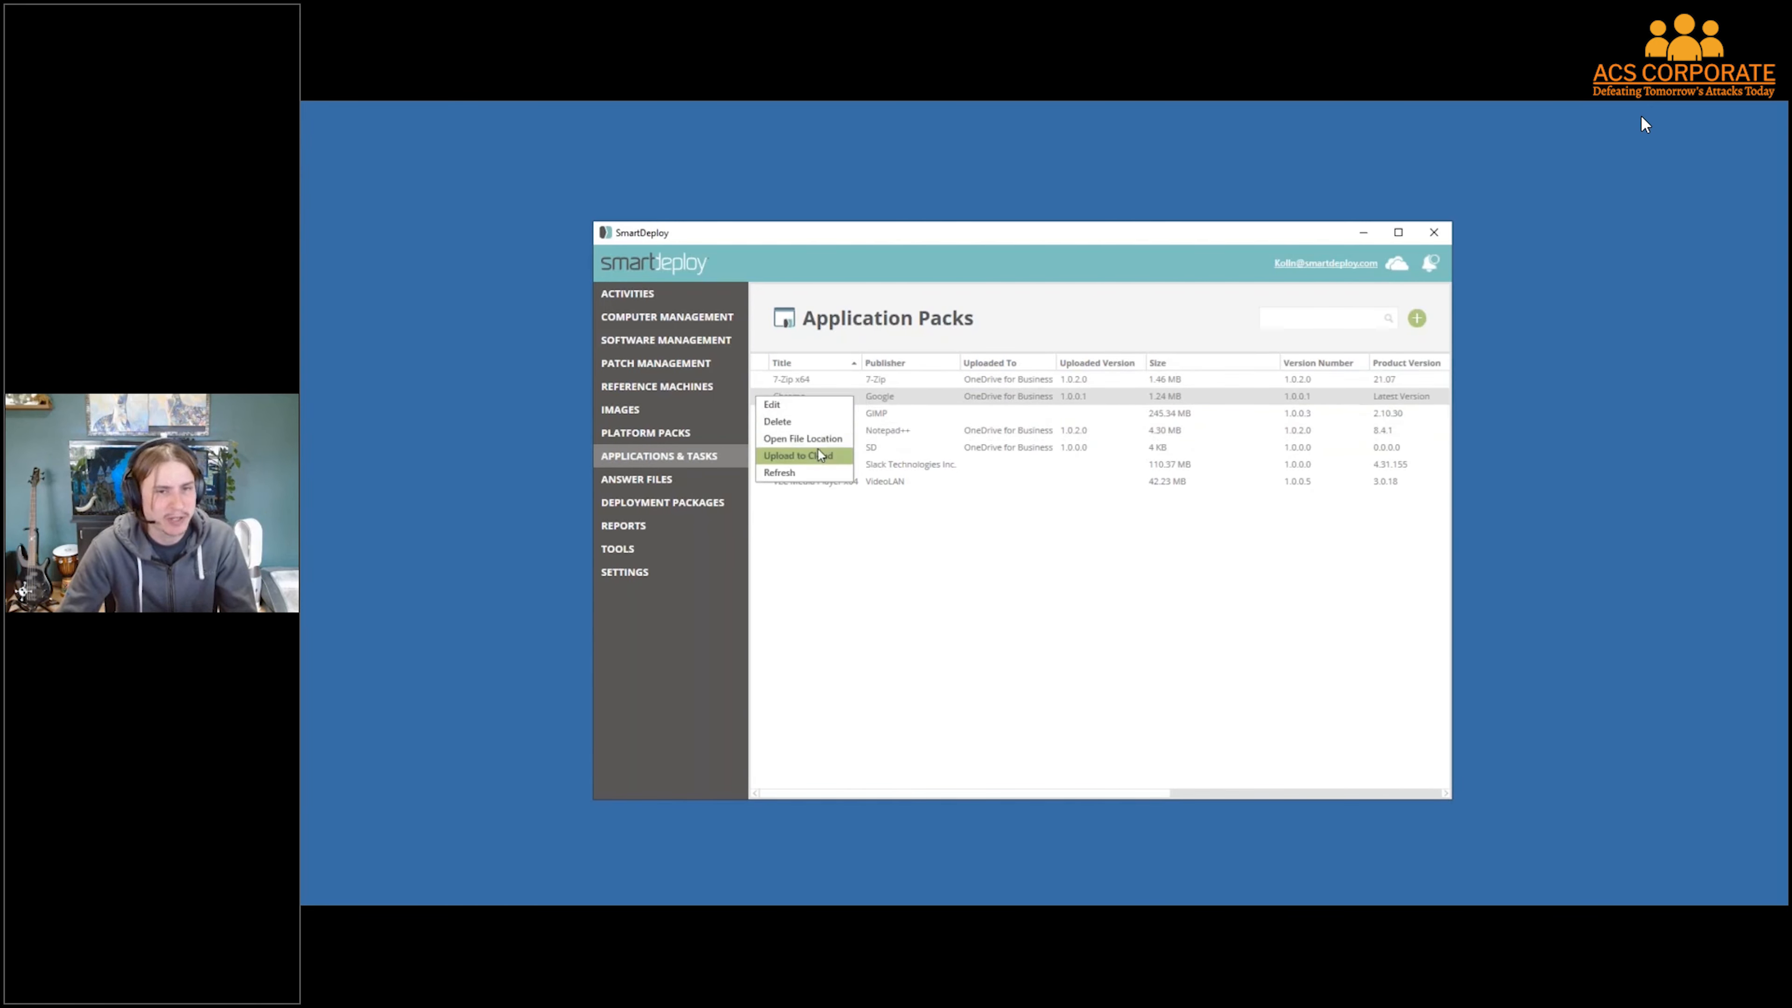
pyautogui.click(950, 460)
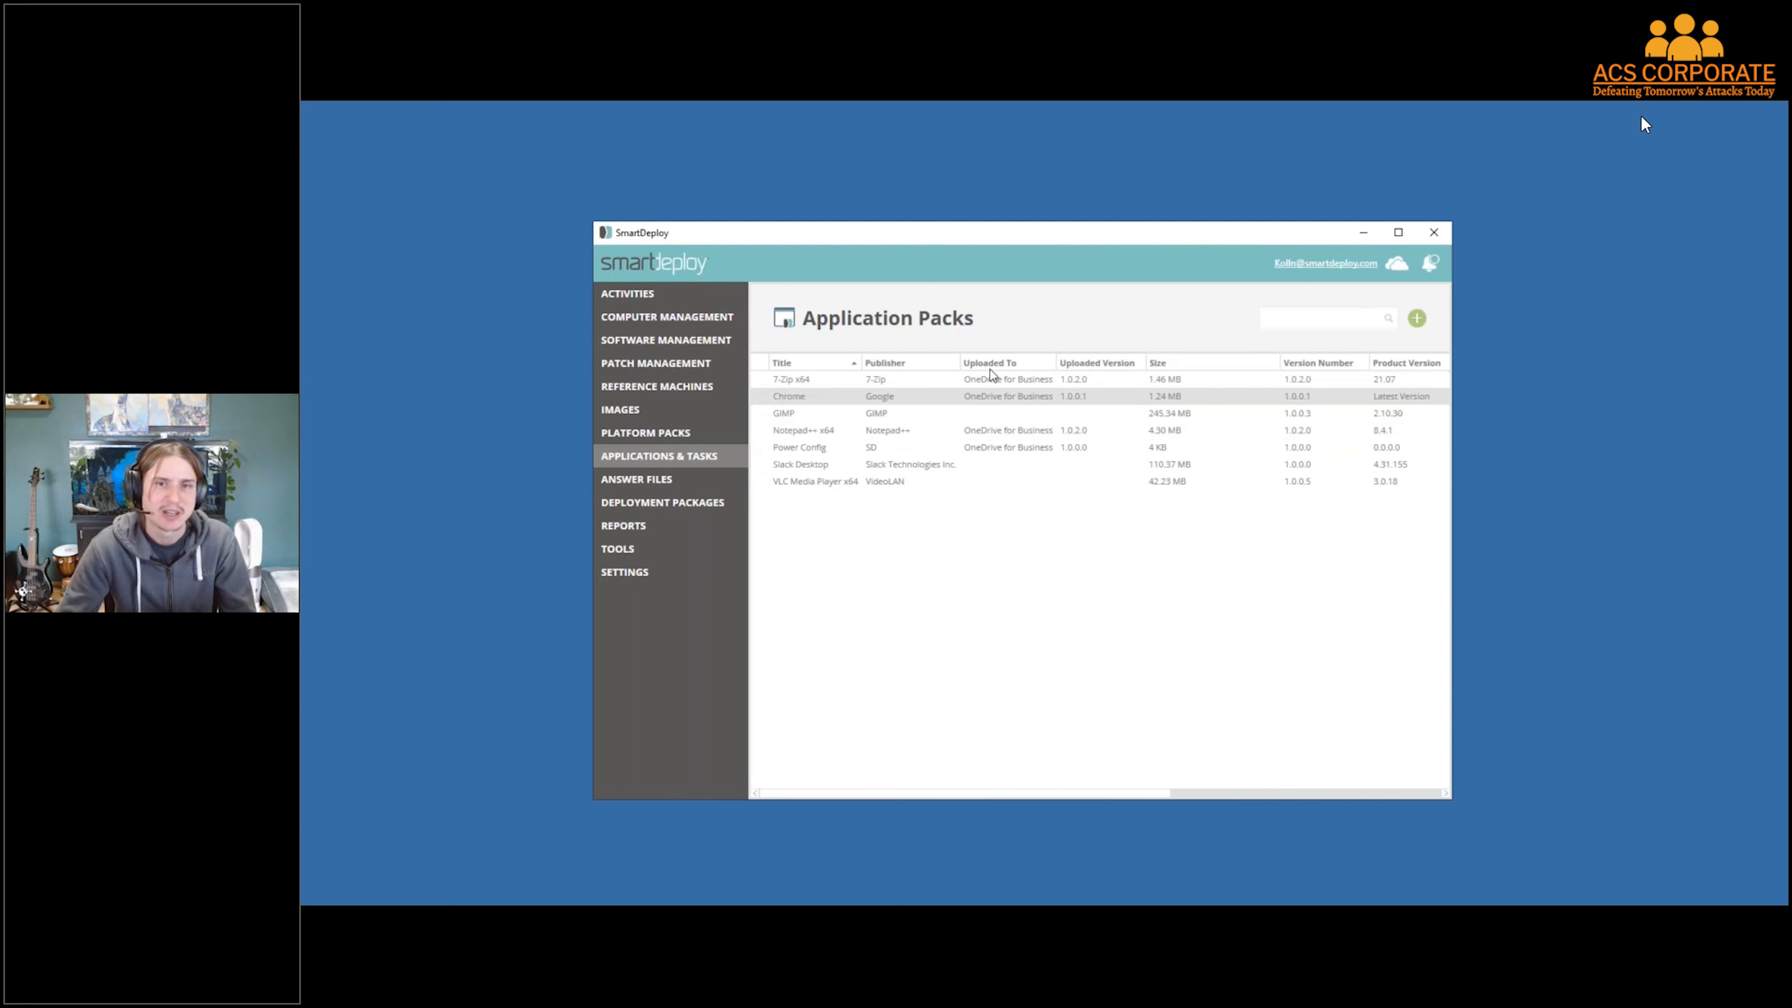
# Set up a cloud network application deployment to SD_TESTVM with the 7-Zip x64 1.0.2.0 pack in the install order, and cancel it
pyautogui.click(663, 317)
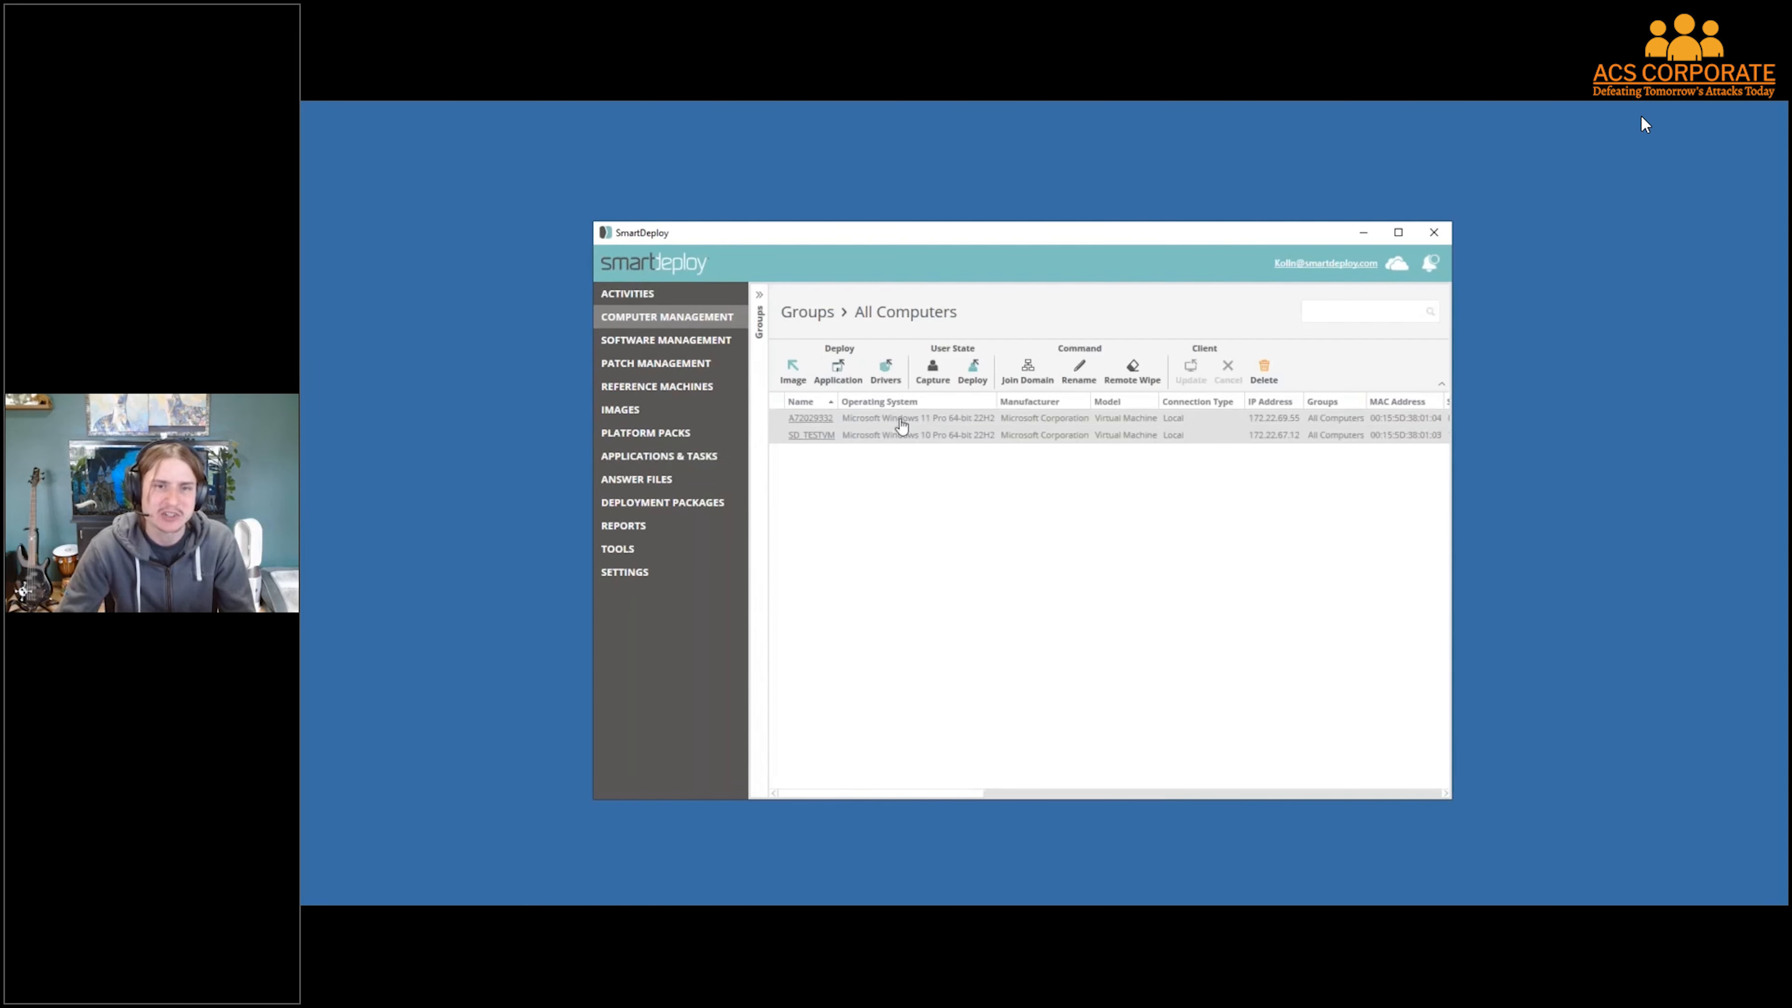
pyautogui.click(835, 372)
pyautogui.click(896, 471)
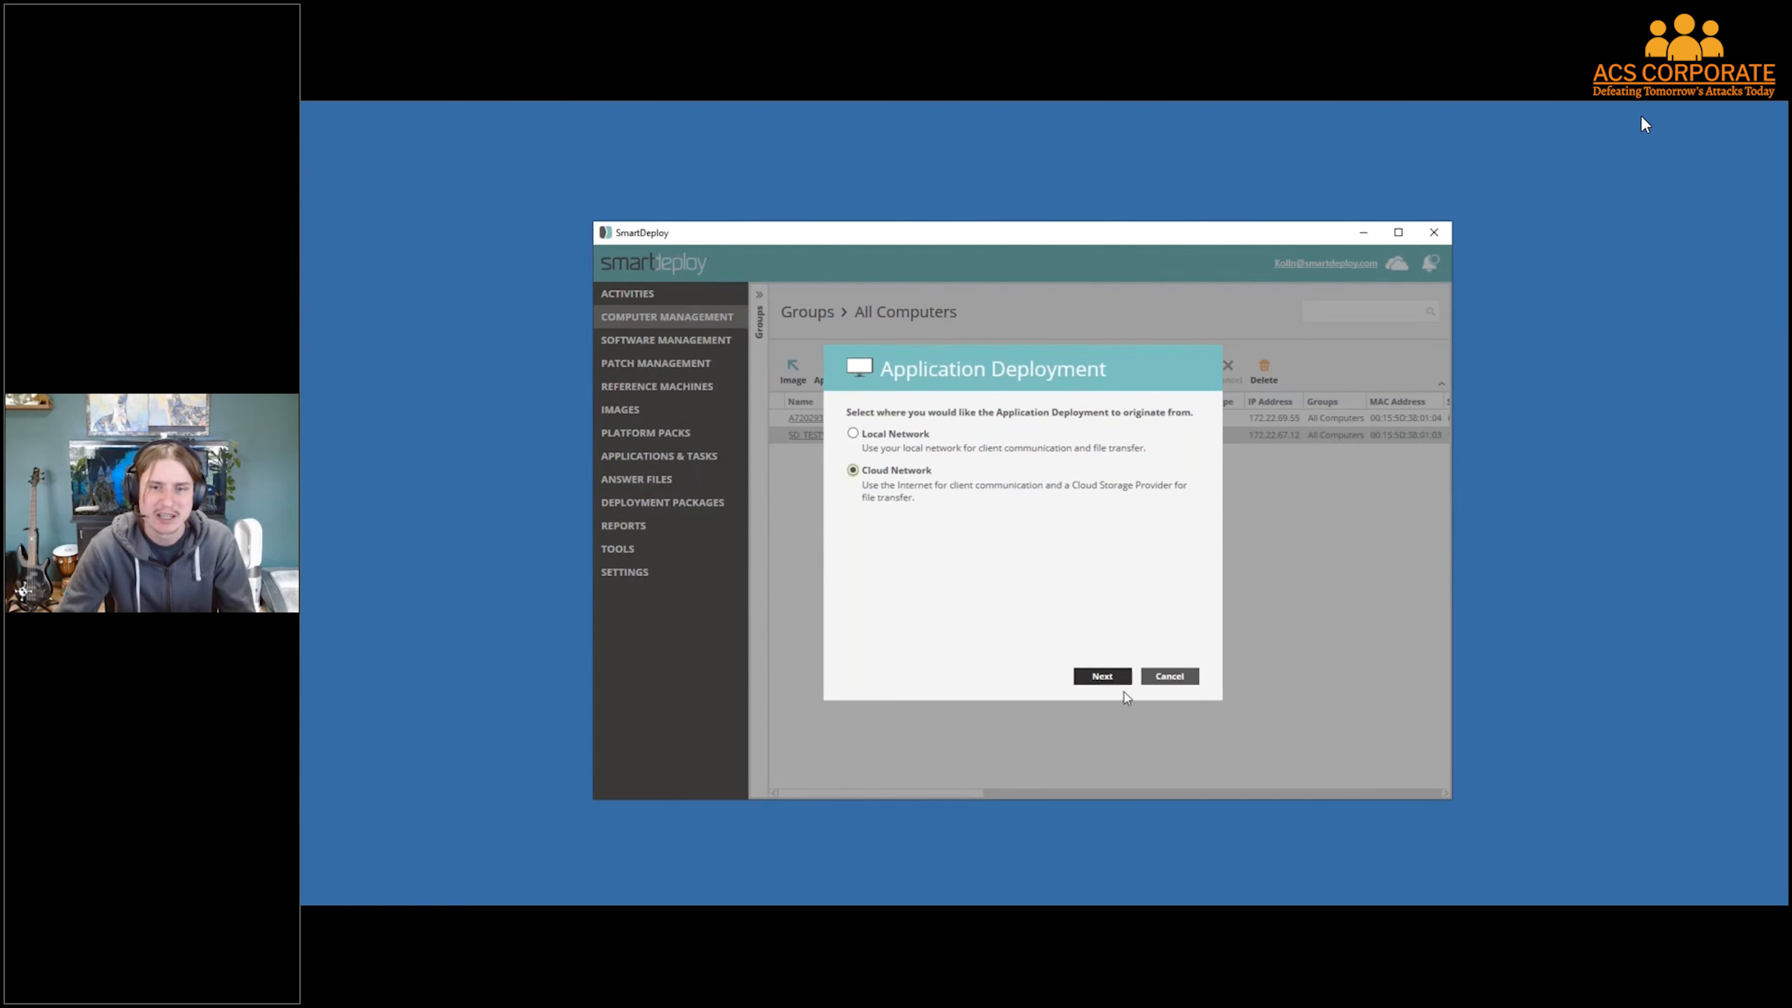
pyautogui.click(1102, 678)
pyautogui.click(910, 483)
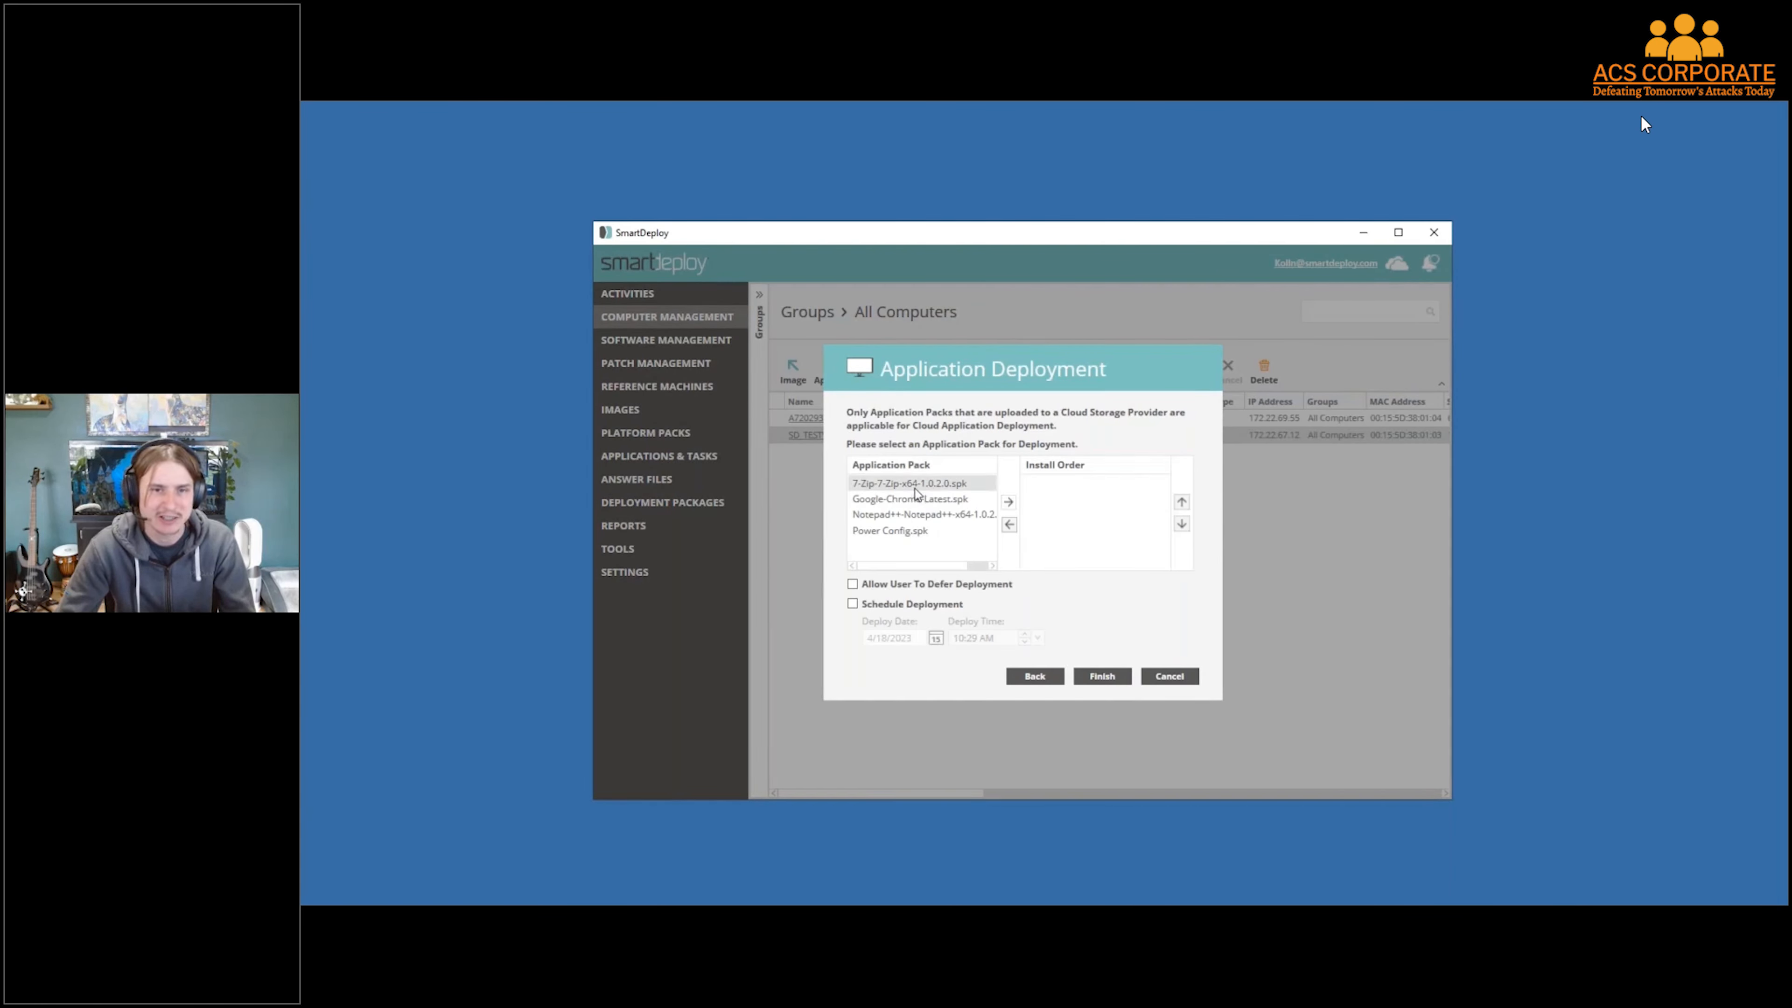
pyautogui.click(1008, 502)
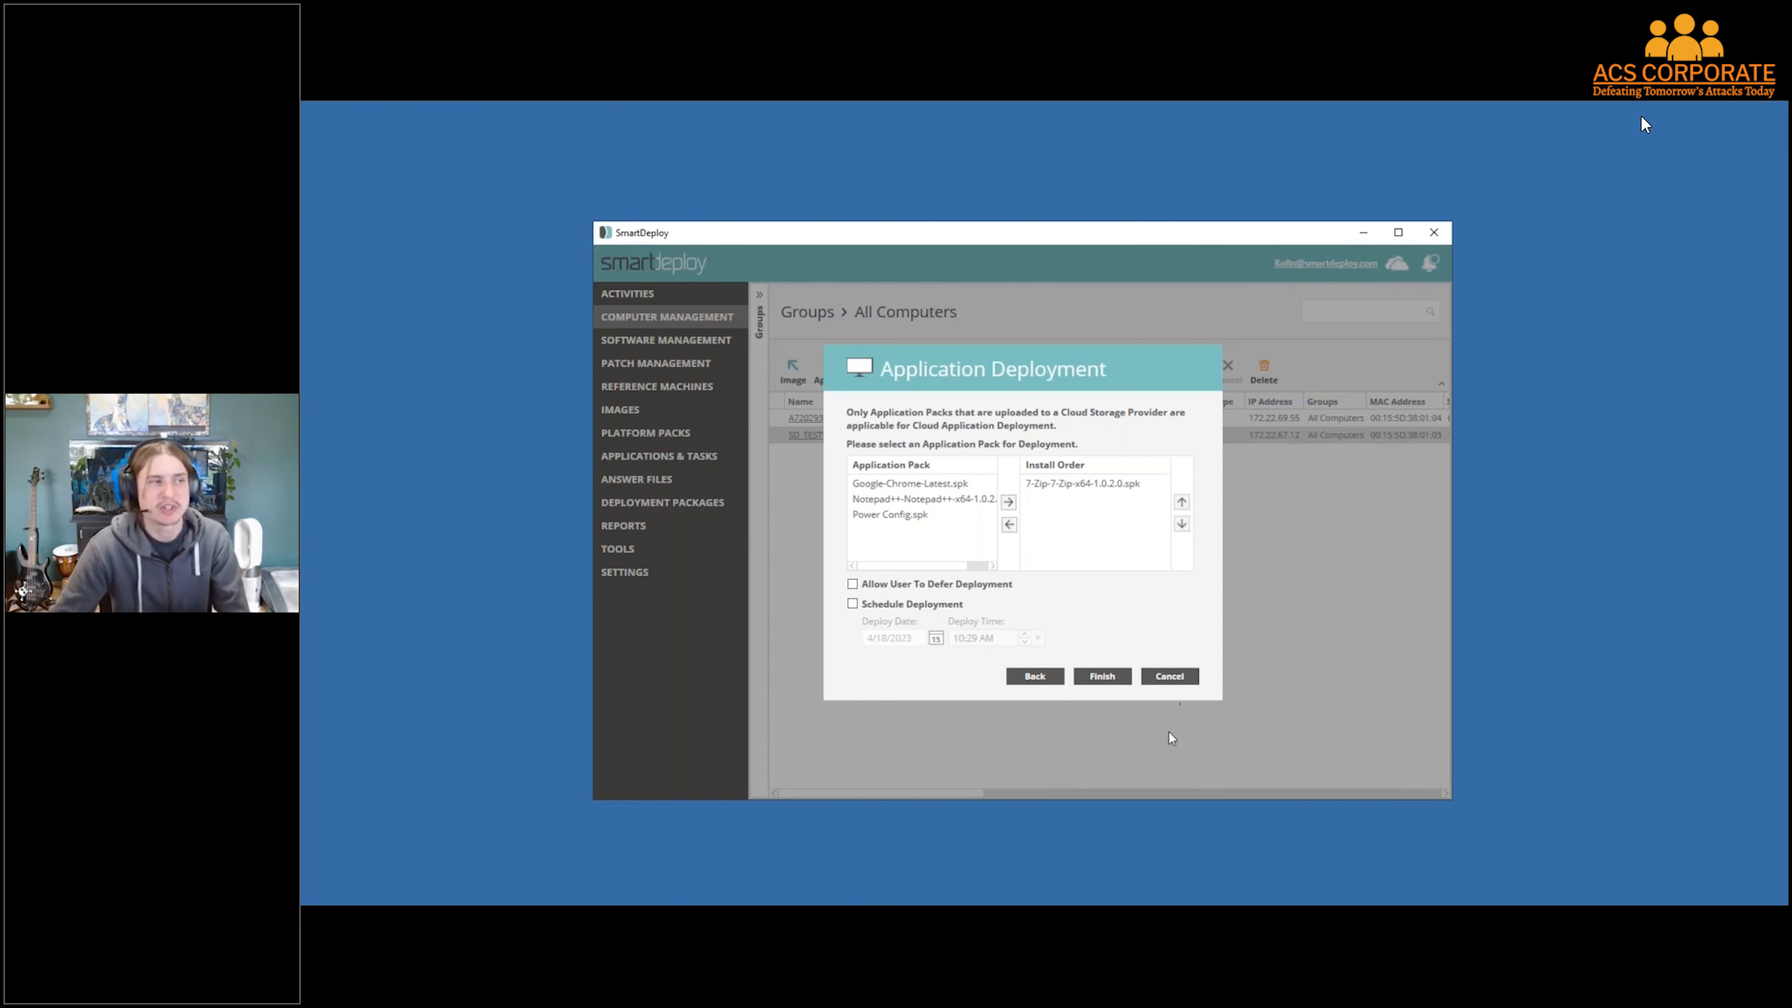
pyautogui.click(1166, 679)
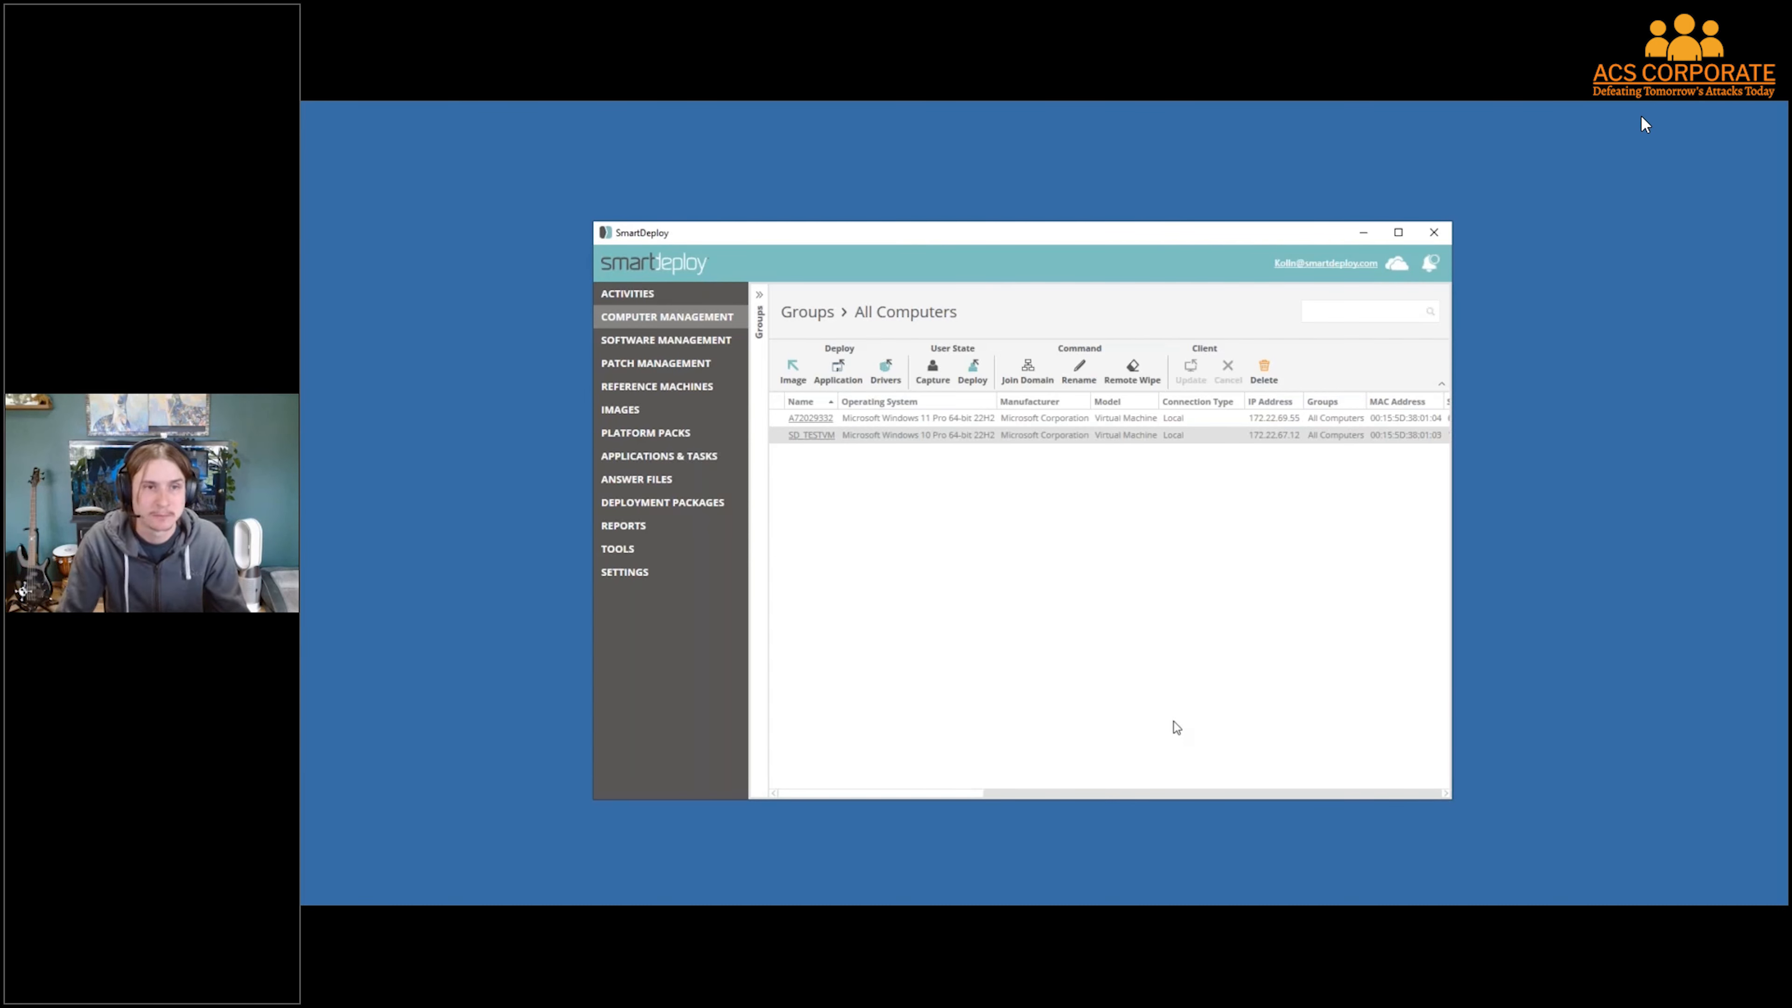
# Examine the client list in Patch Management, and return to the All Computers group
pyautogui.click(655, 362)
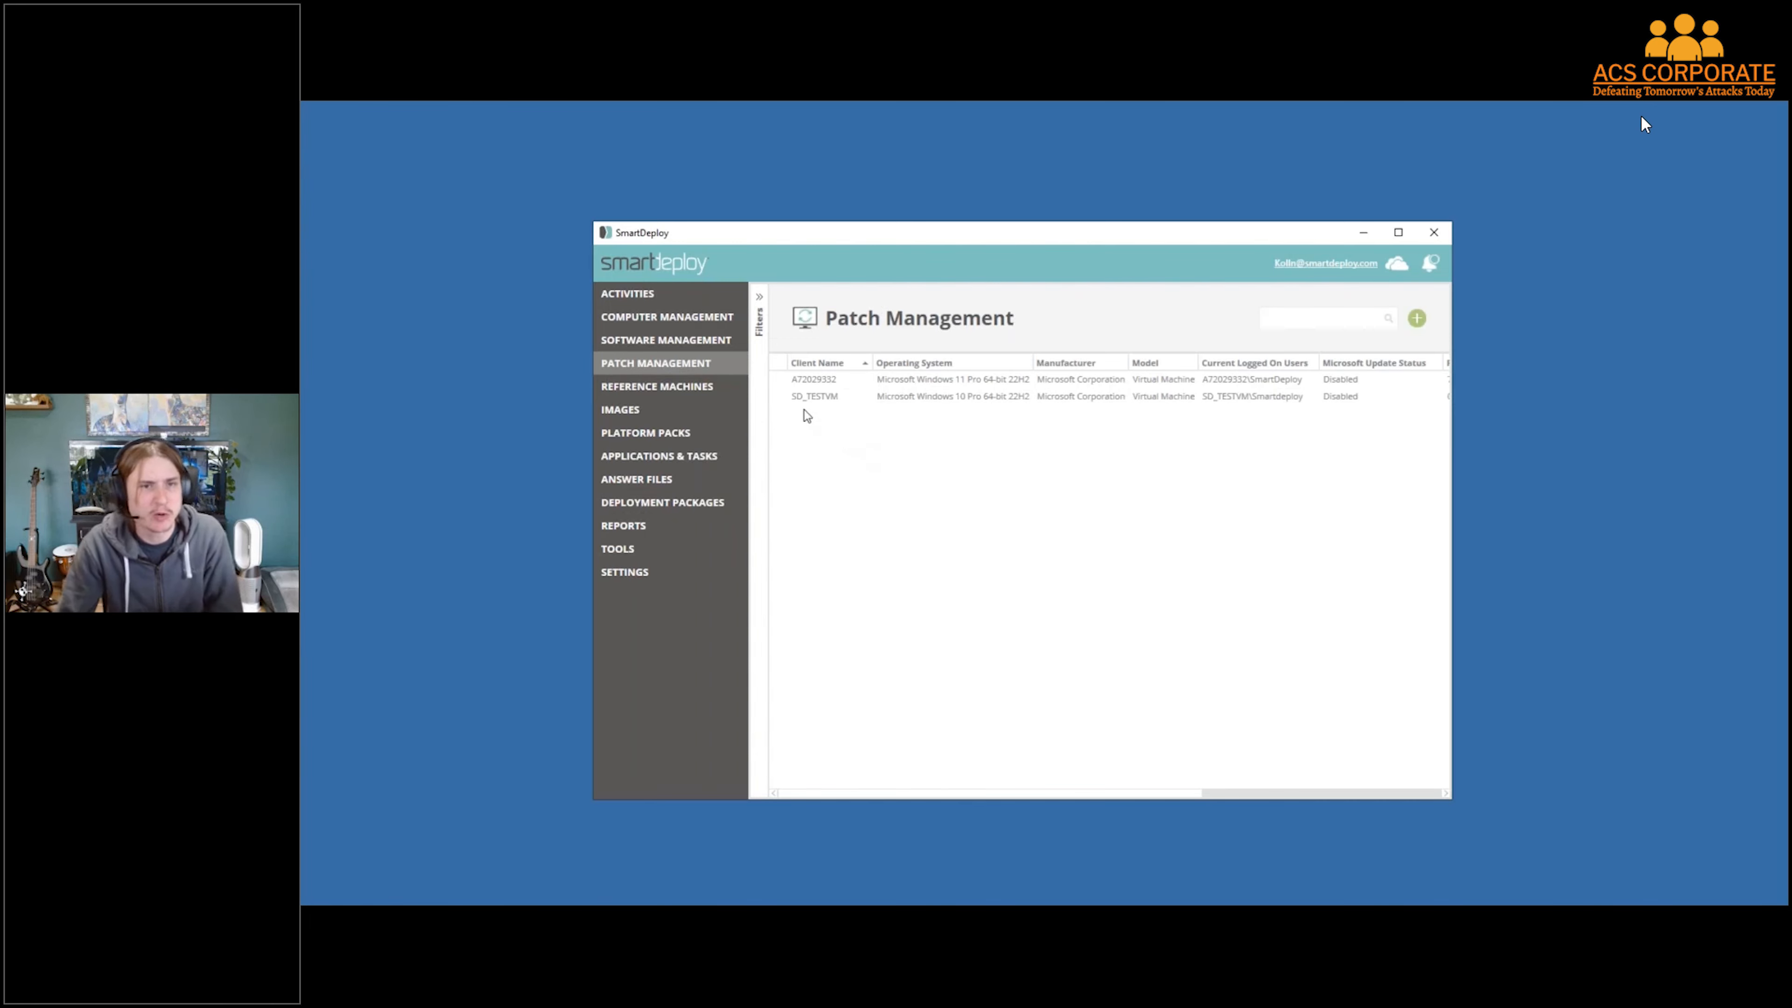
pyautogui.click(679, 319)
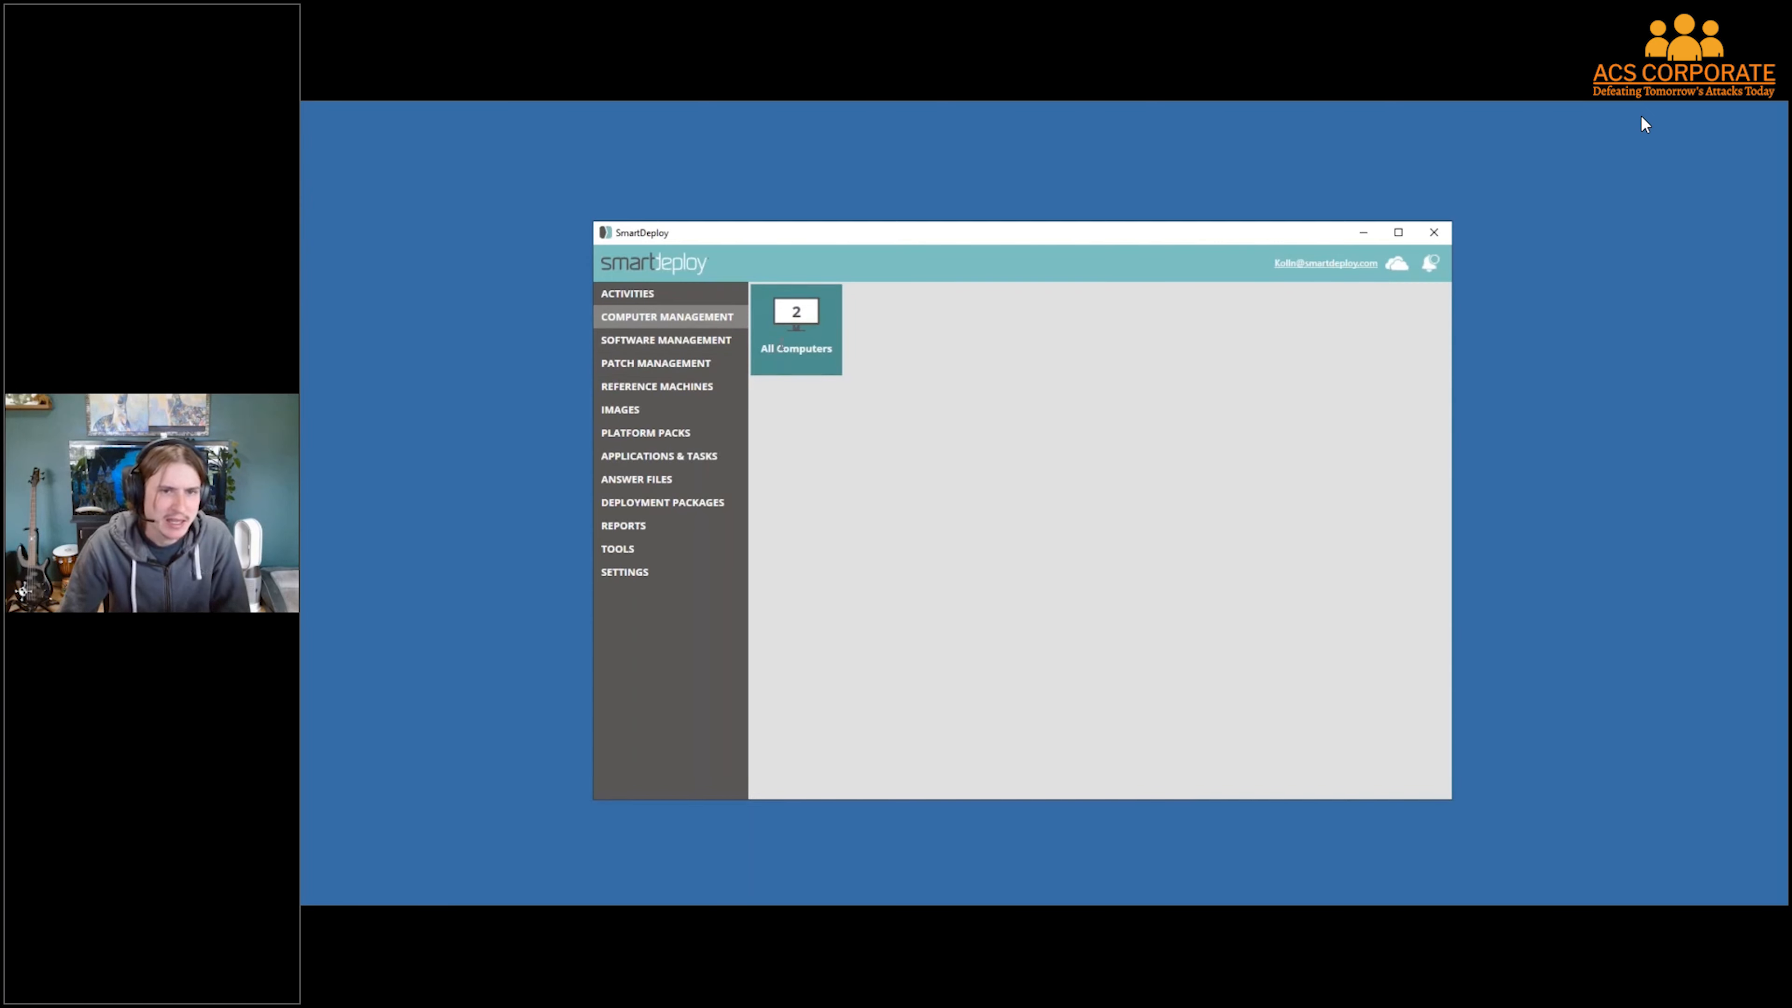
pyautogui.click(776, 363)
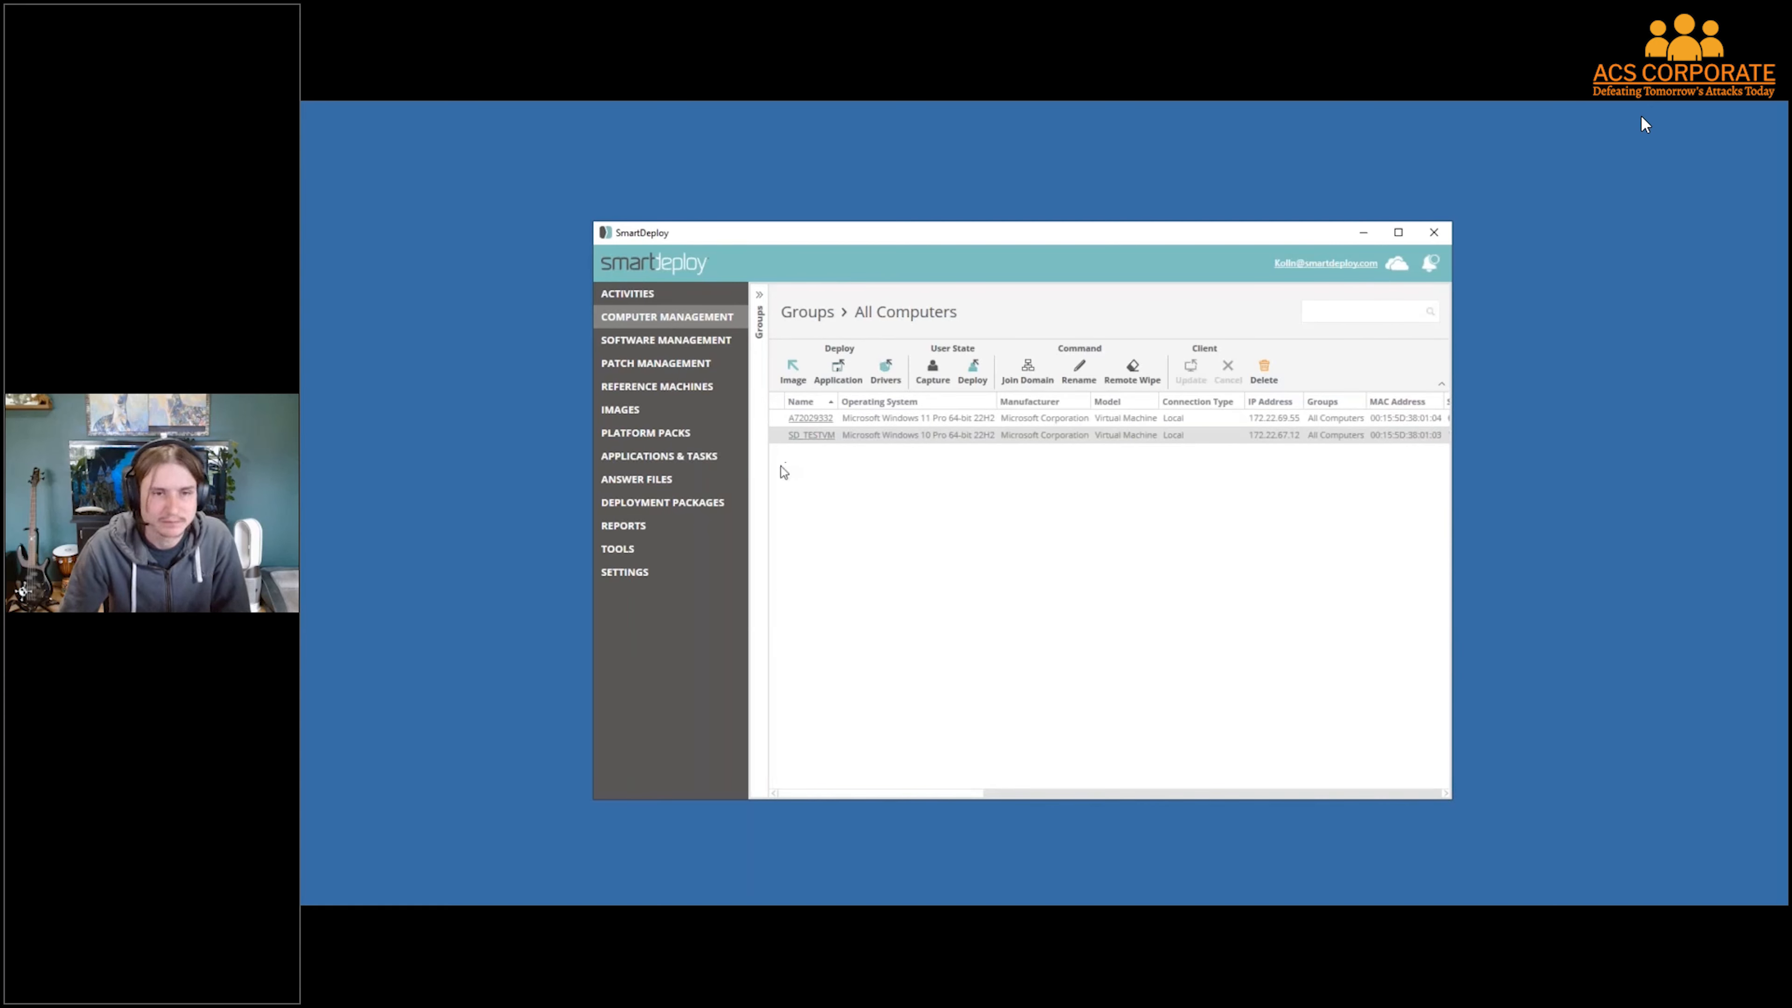
# Open the 7-Zip x64 application pack for editing in Application Manager
pyautogui.click(710, 463)
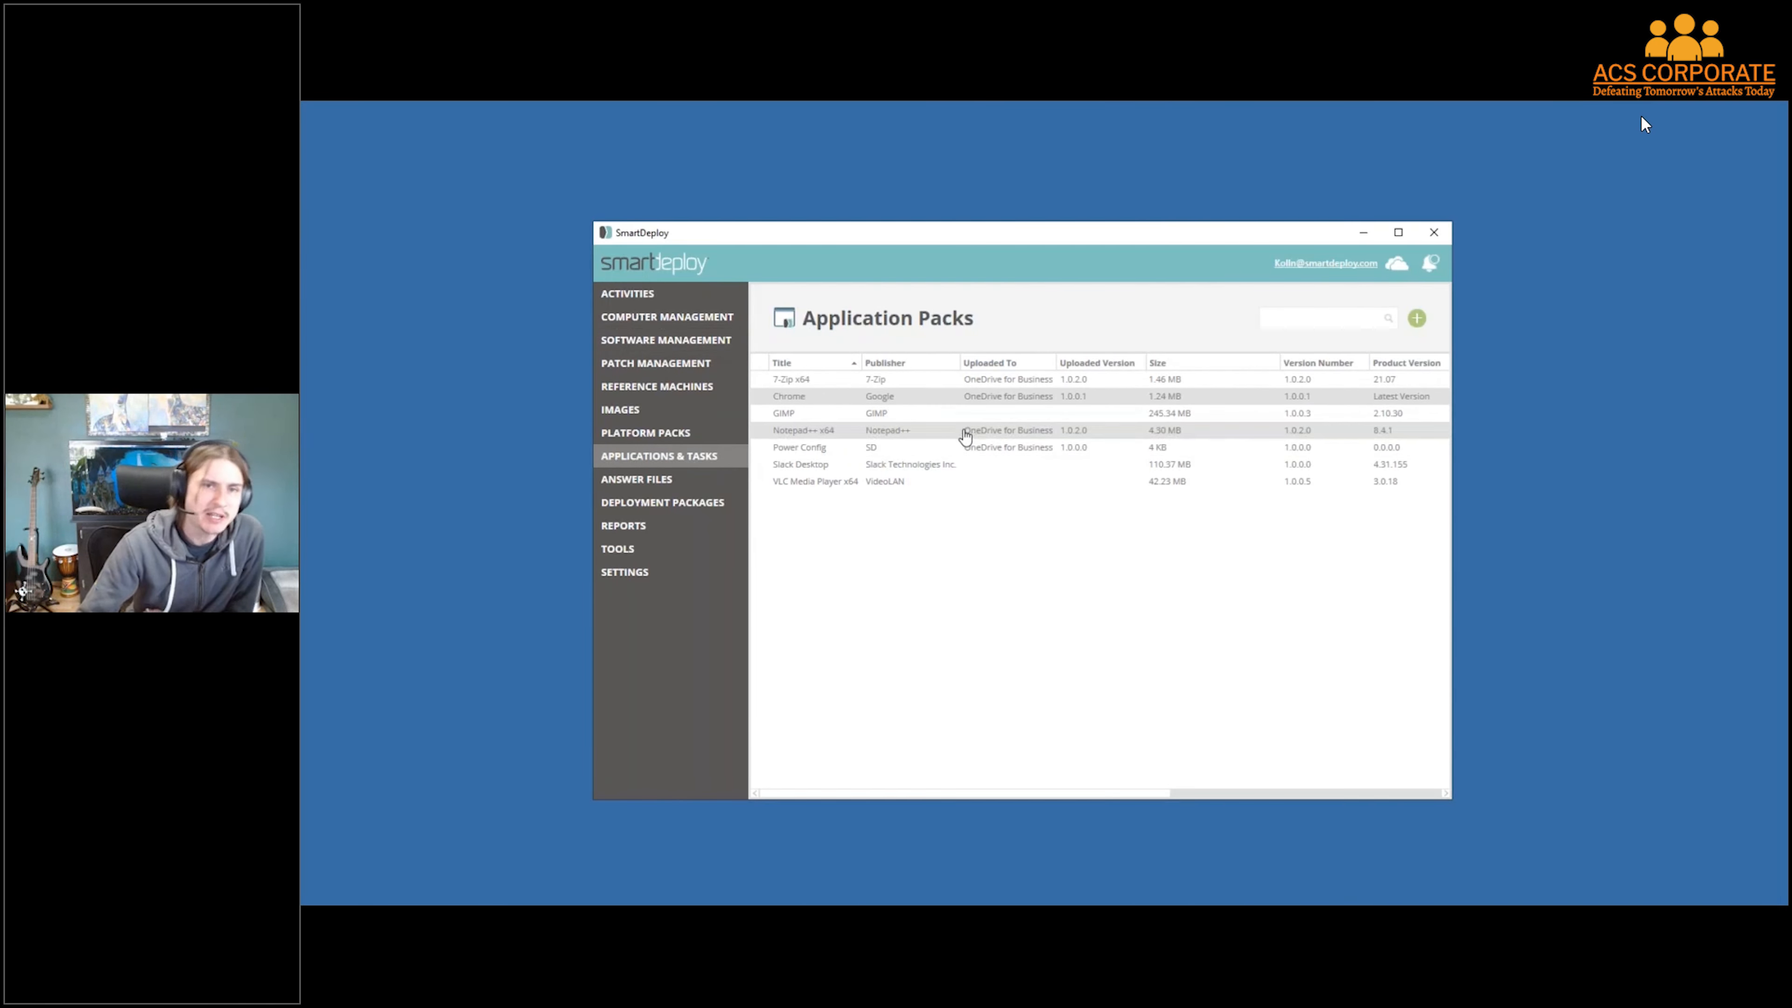
pyautogui.rightClick(824, 396)
pyautogui.click(809, 382)
pyautogui.rightClick(809, 382)
pyautogui.click(760, 391)
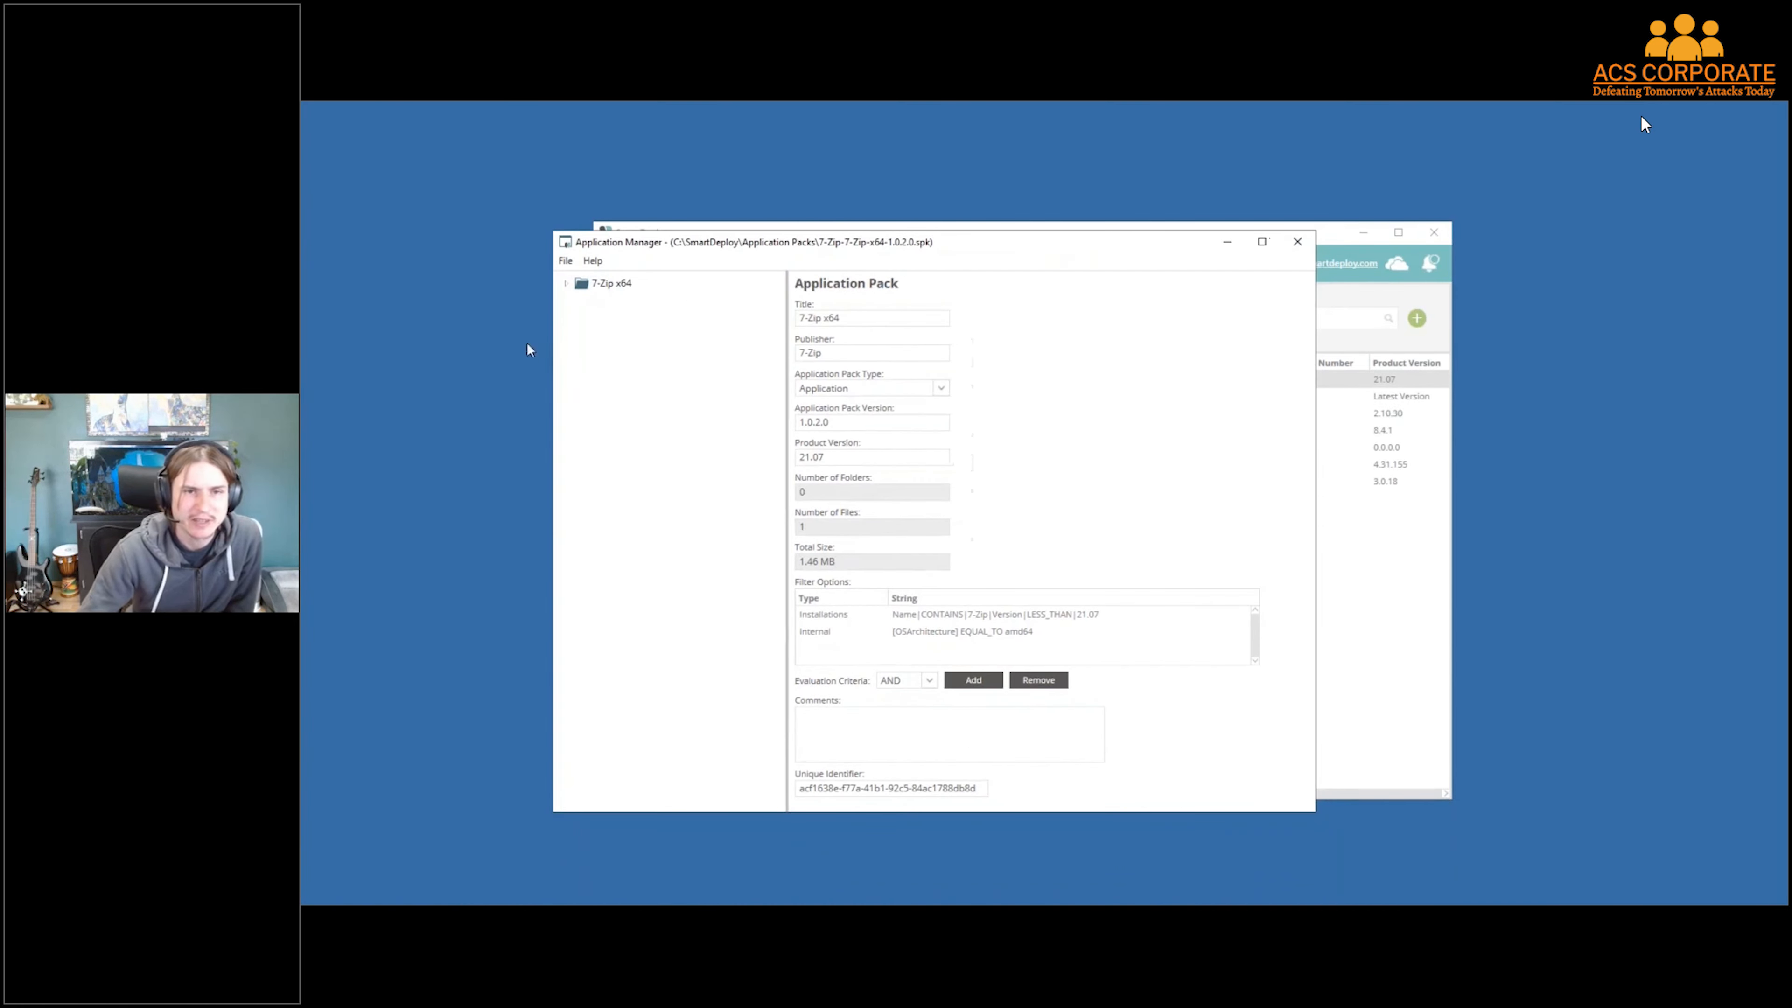
# Expand the 7-Zip x64 pack's tasks and files, examine the 7z2107-x64.exe details and available file actions, and close Application Manager
pyautogui.click(565, 283)
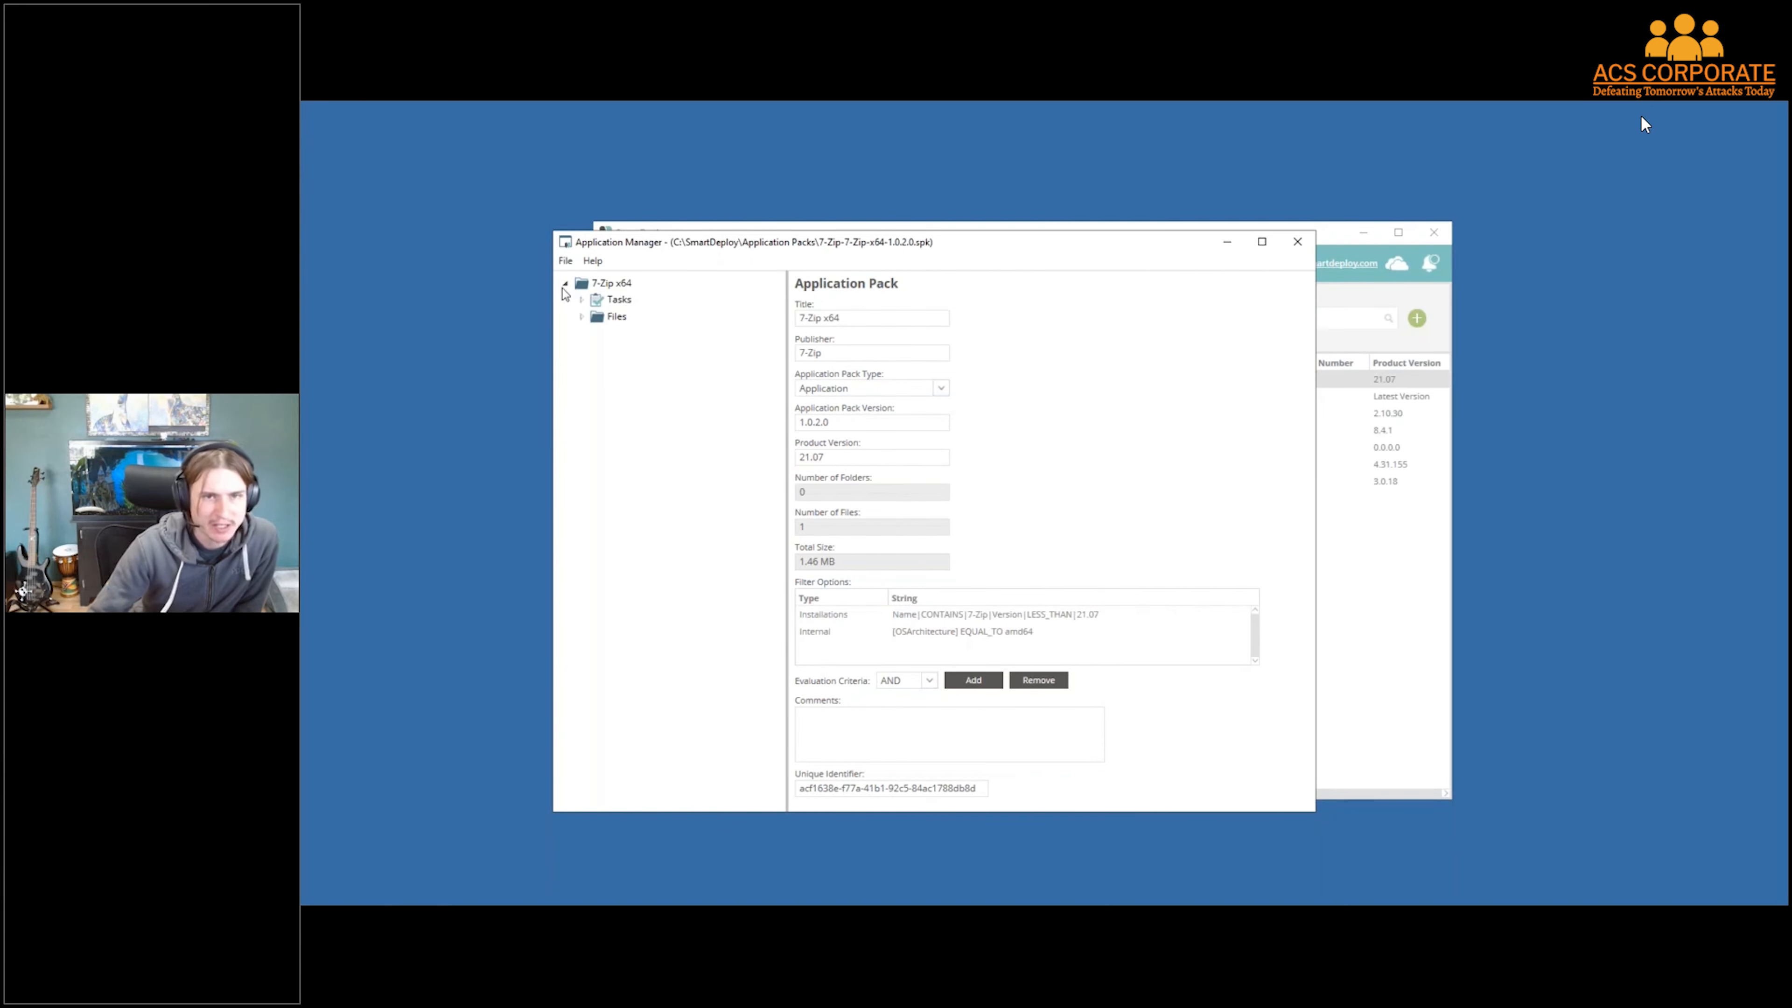
pyautogui.click(581, 299)
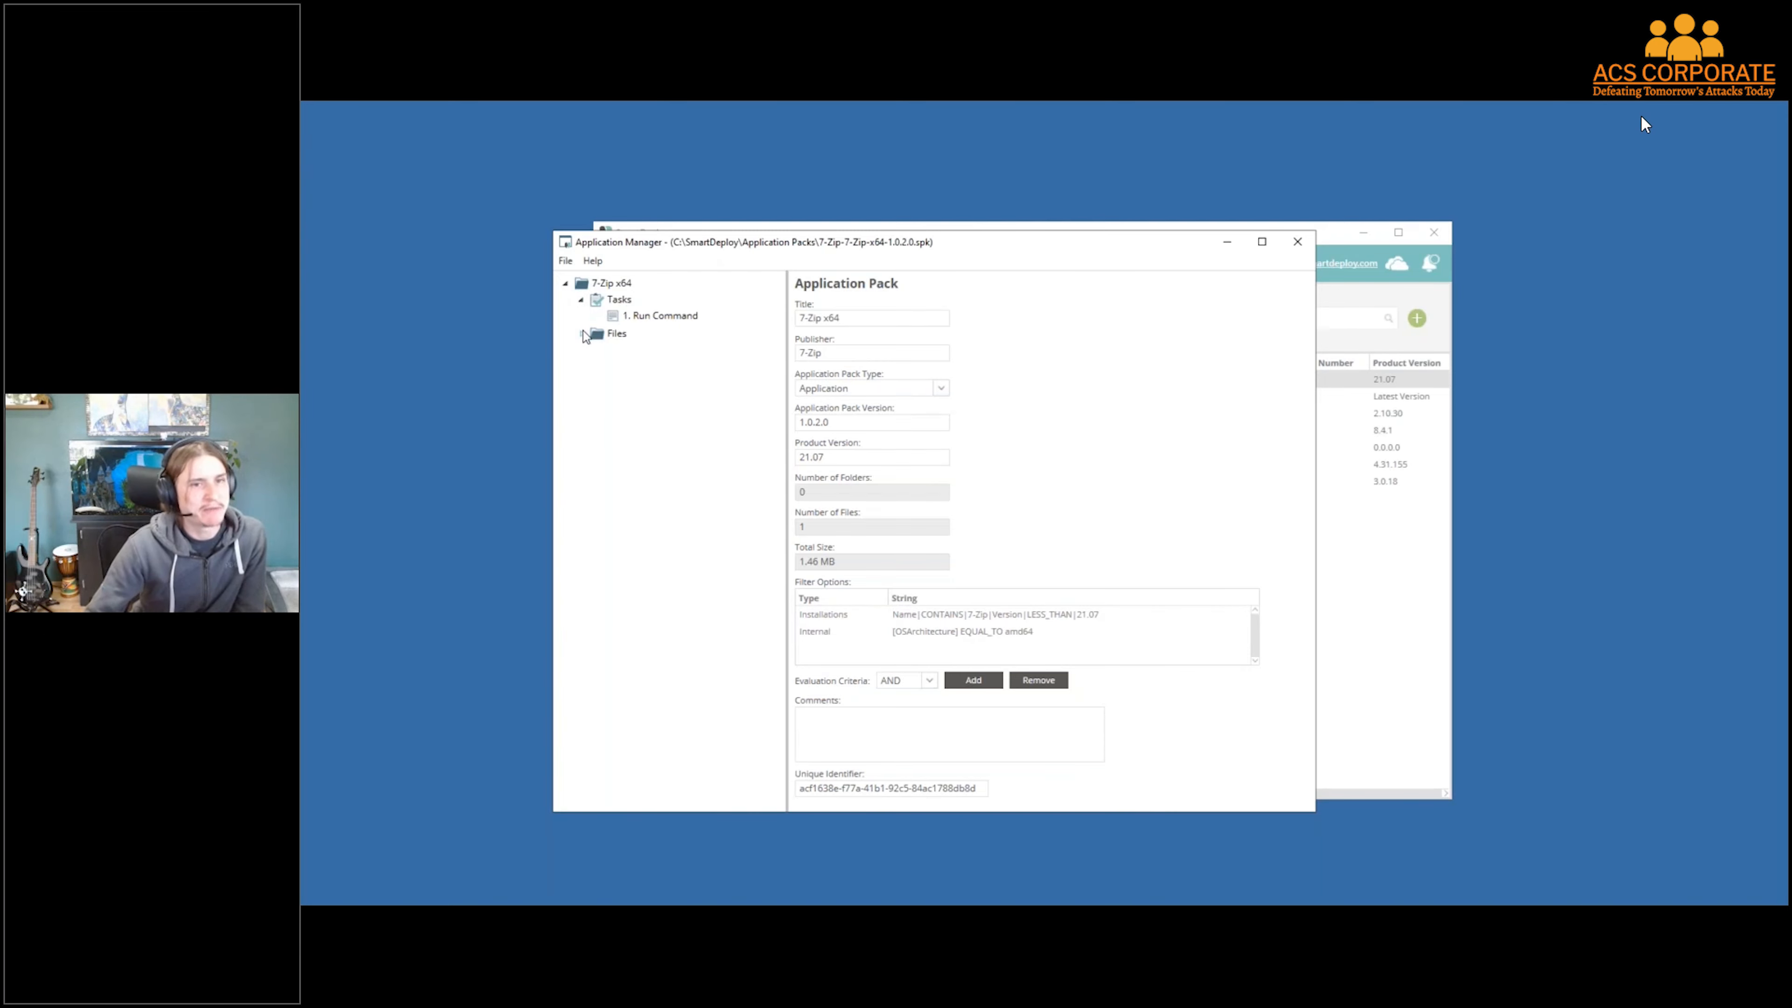
pyautogui.click(581, 333)
pyautogui.click(658, 351)
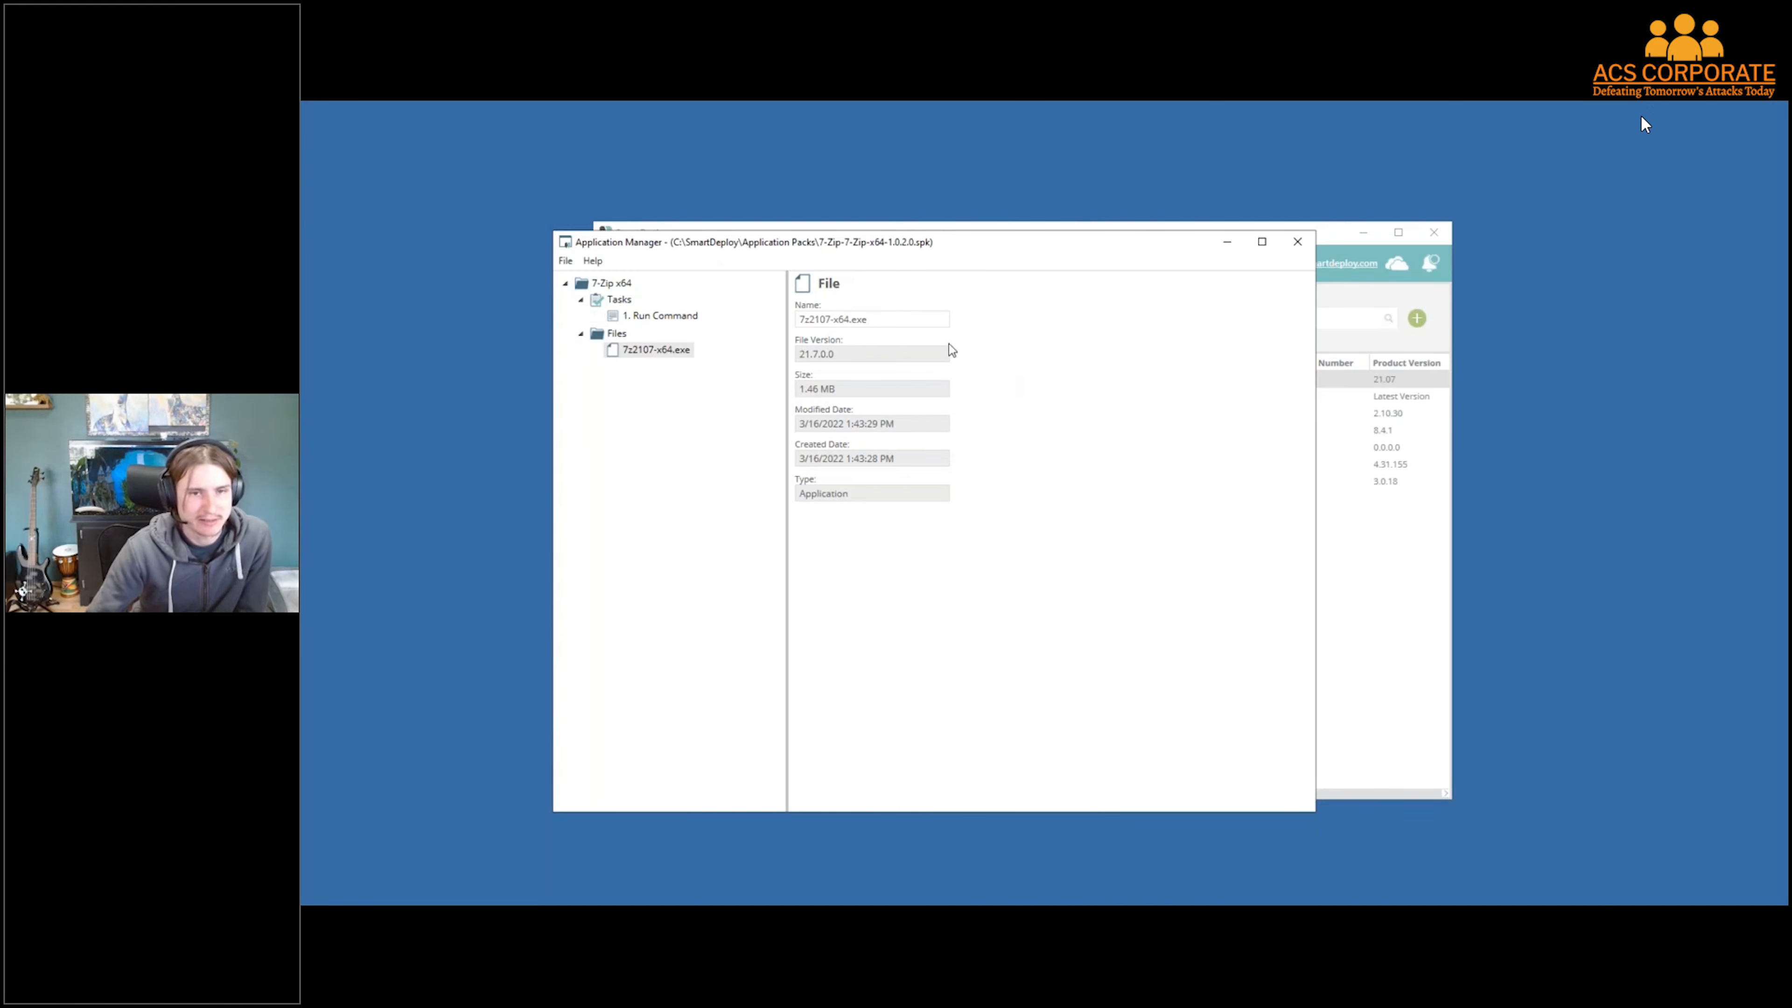
pyautogui.moveTo(967, 243); pyautogui.dragTo(927, 406)
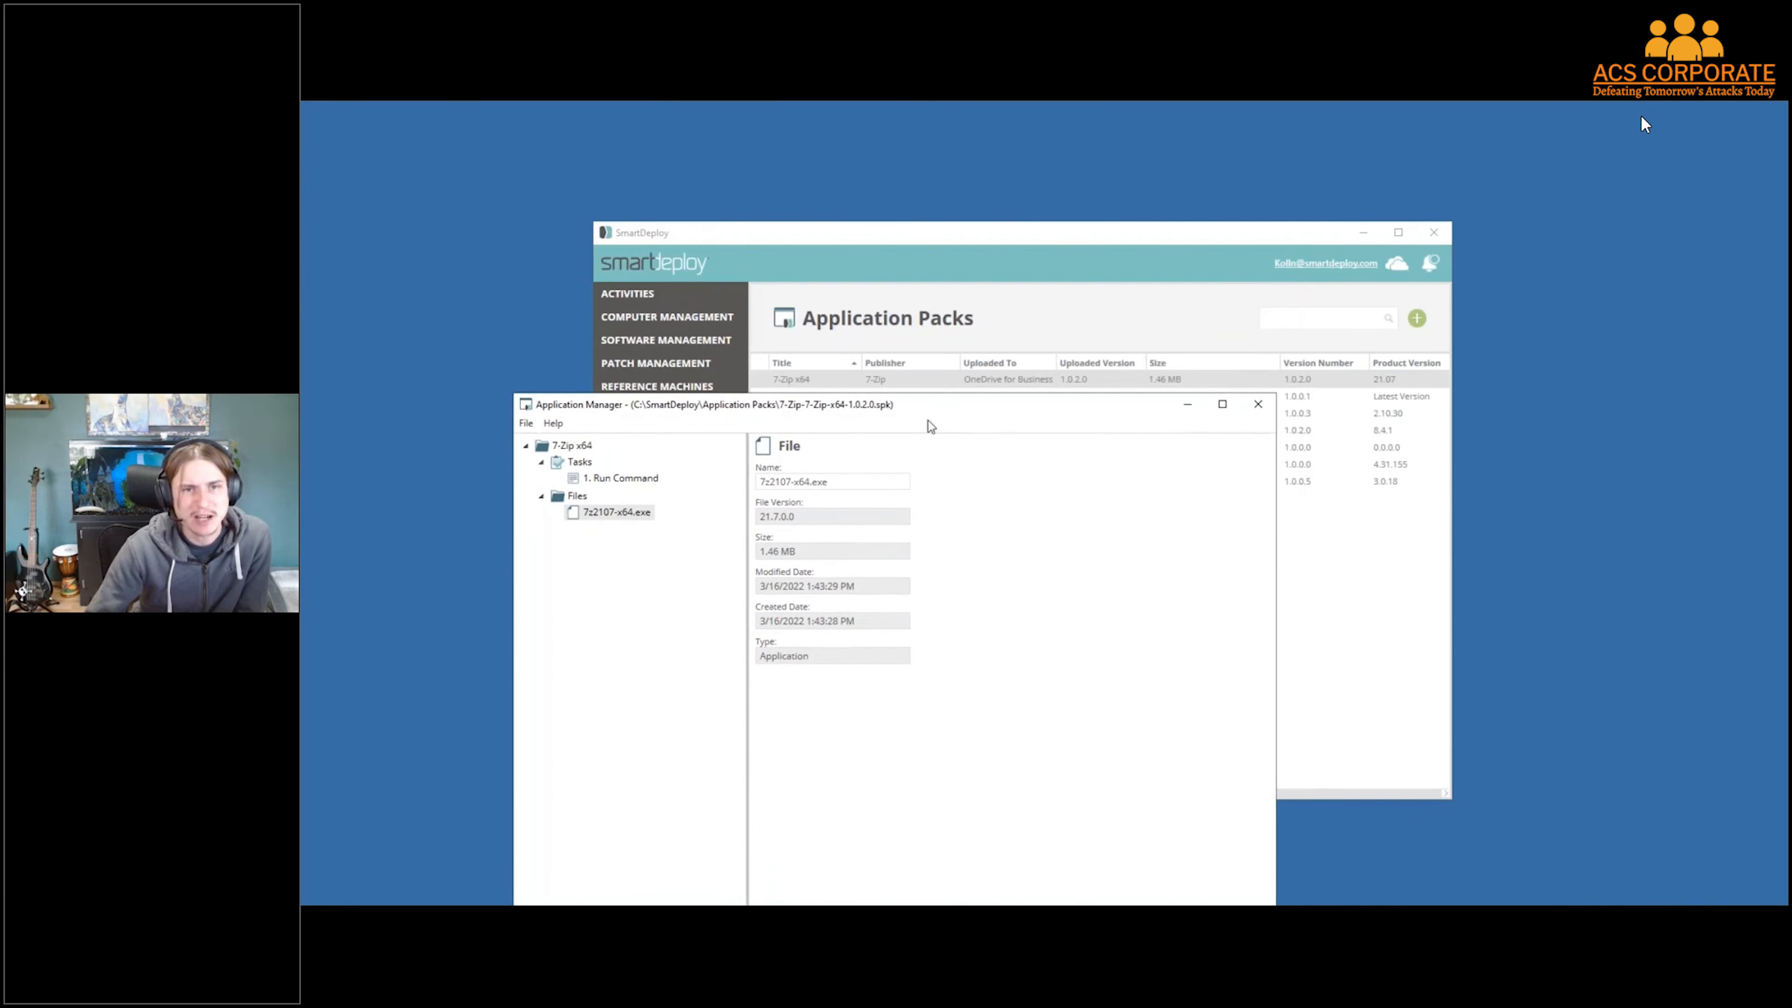
pyautogui.rightClick(630, 513)
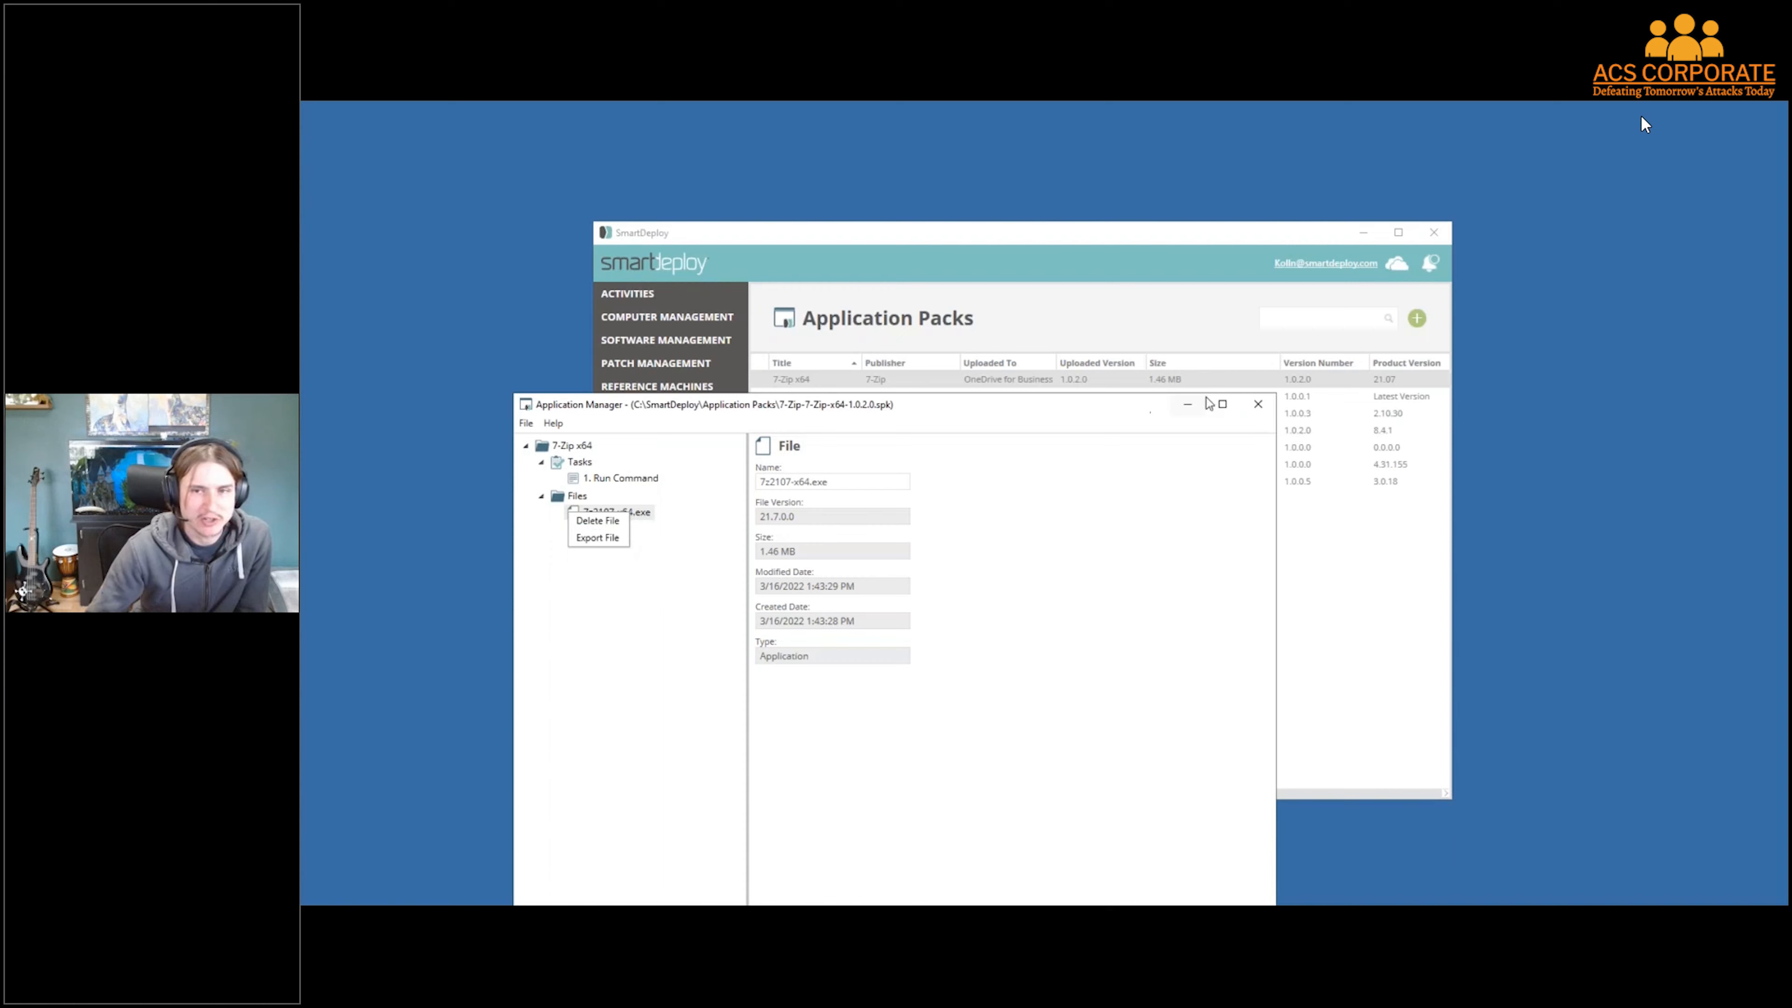
pyautogui.click(1257, 413)
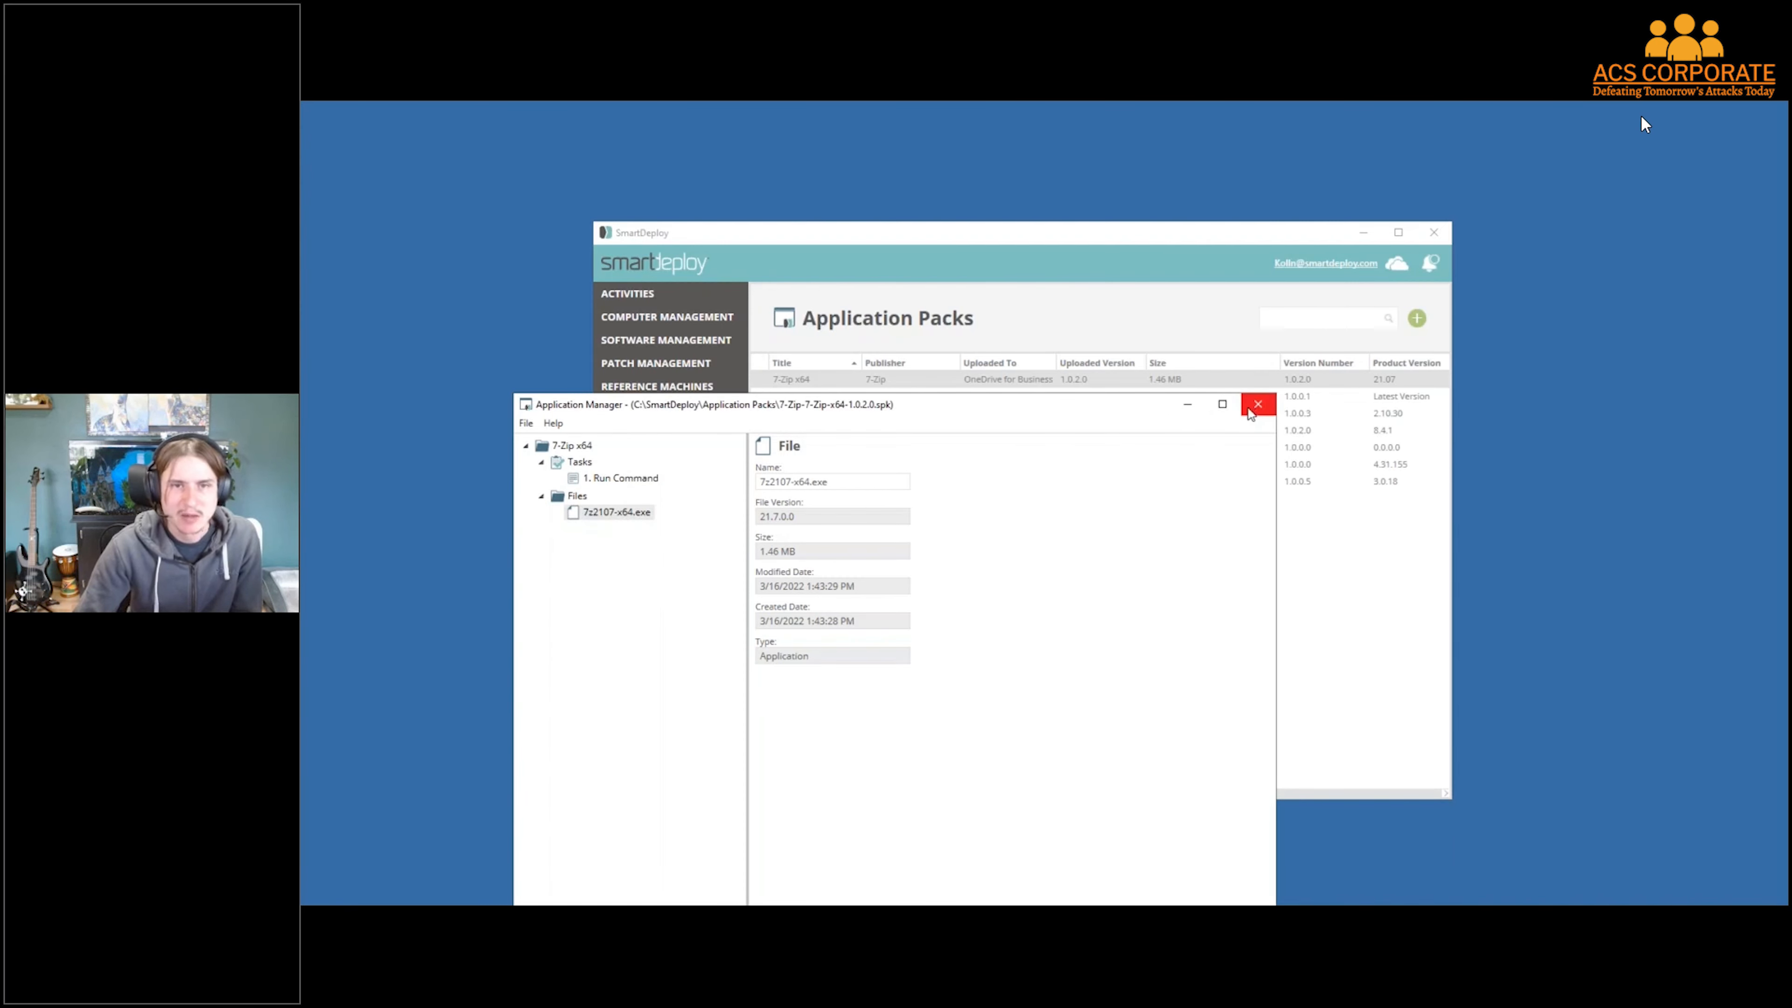
pyautogui.click(1259, 417)
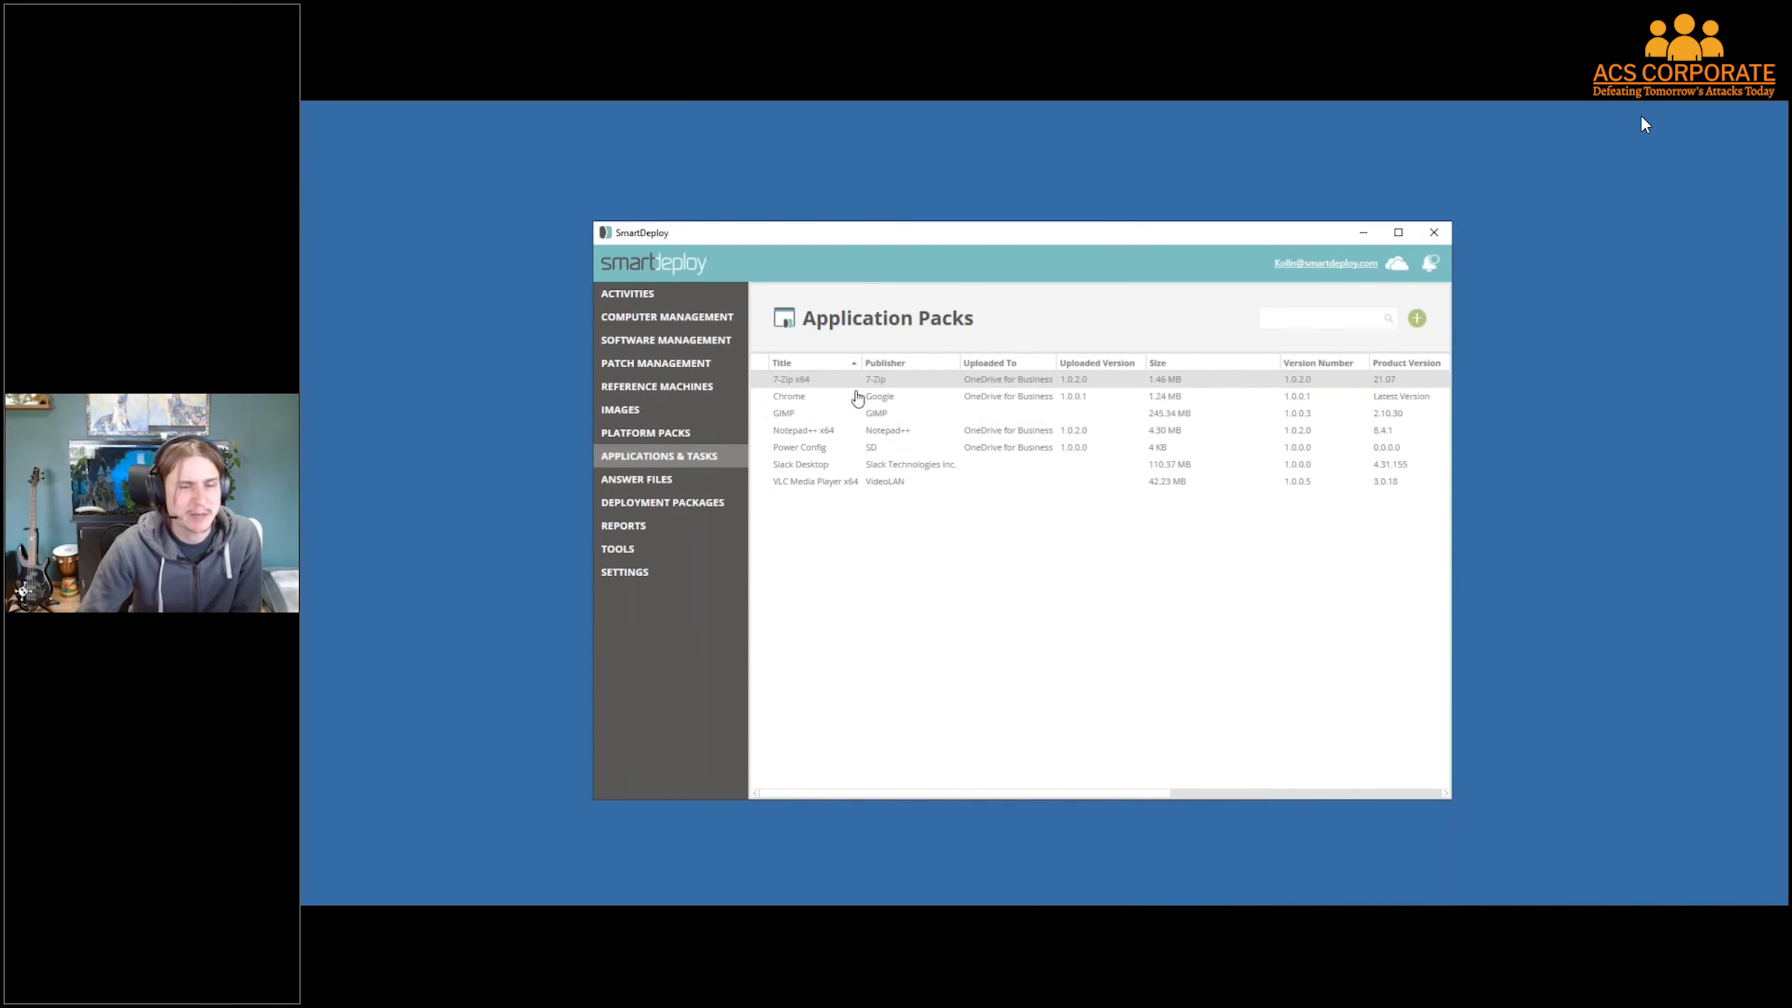
# Start an application deployment to SD_TESTVM over the local network from Computer Management, and cancel it at the pack selection
pyautogui.click(711, 329)
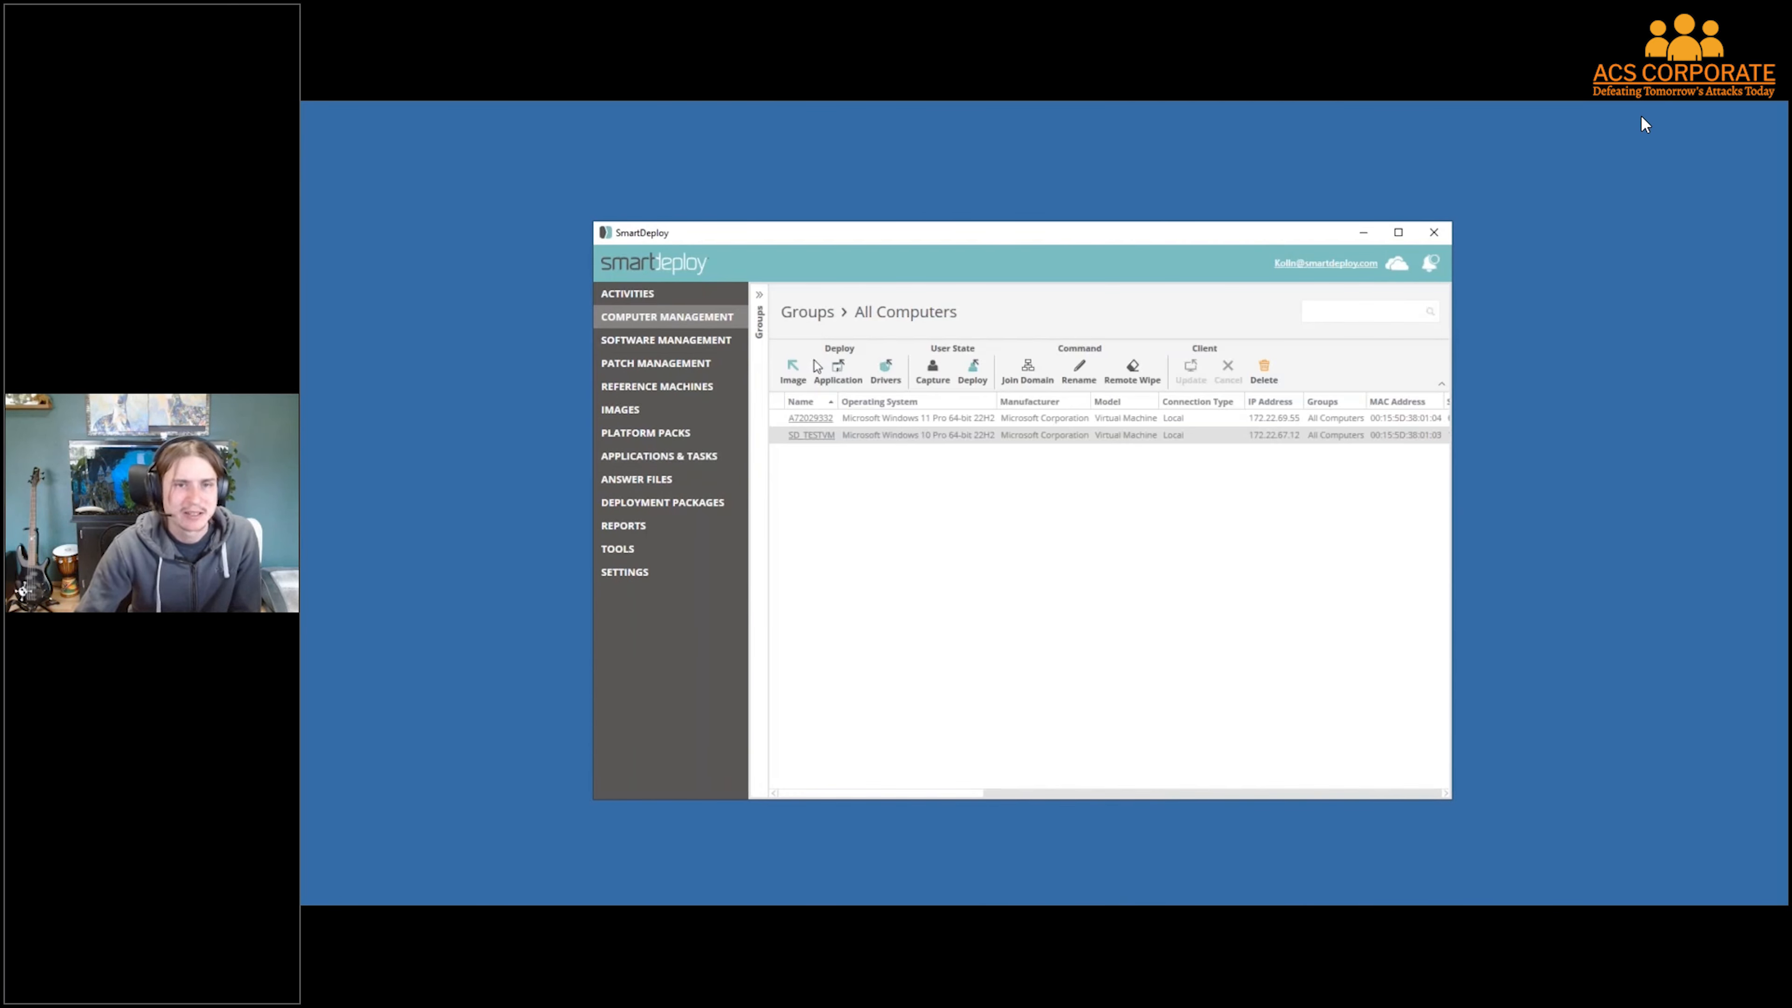
pyautogui.click(844, 377)
pyautogui.click(1104, 675)
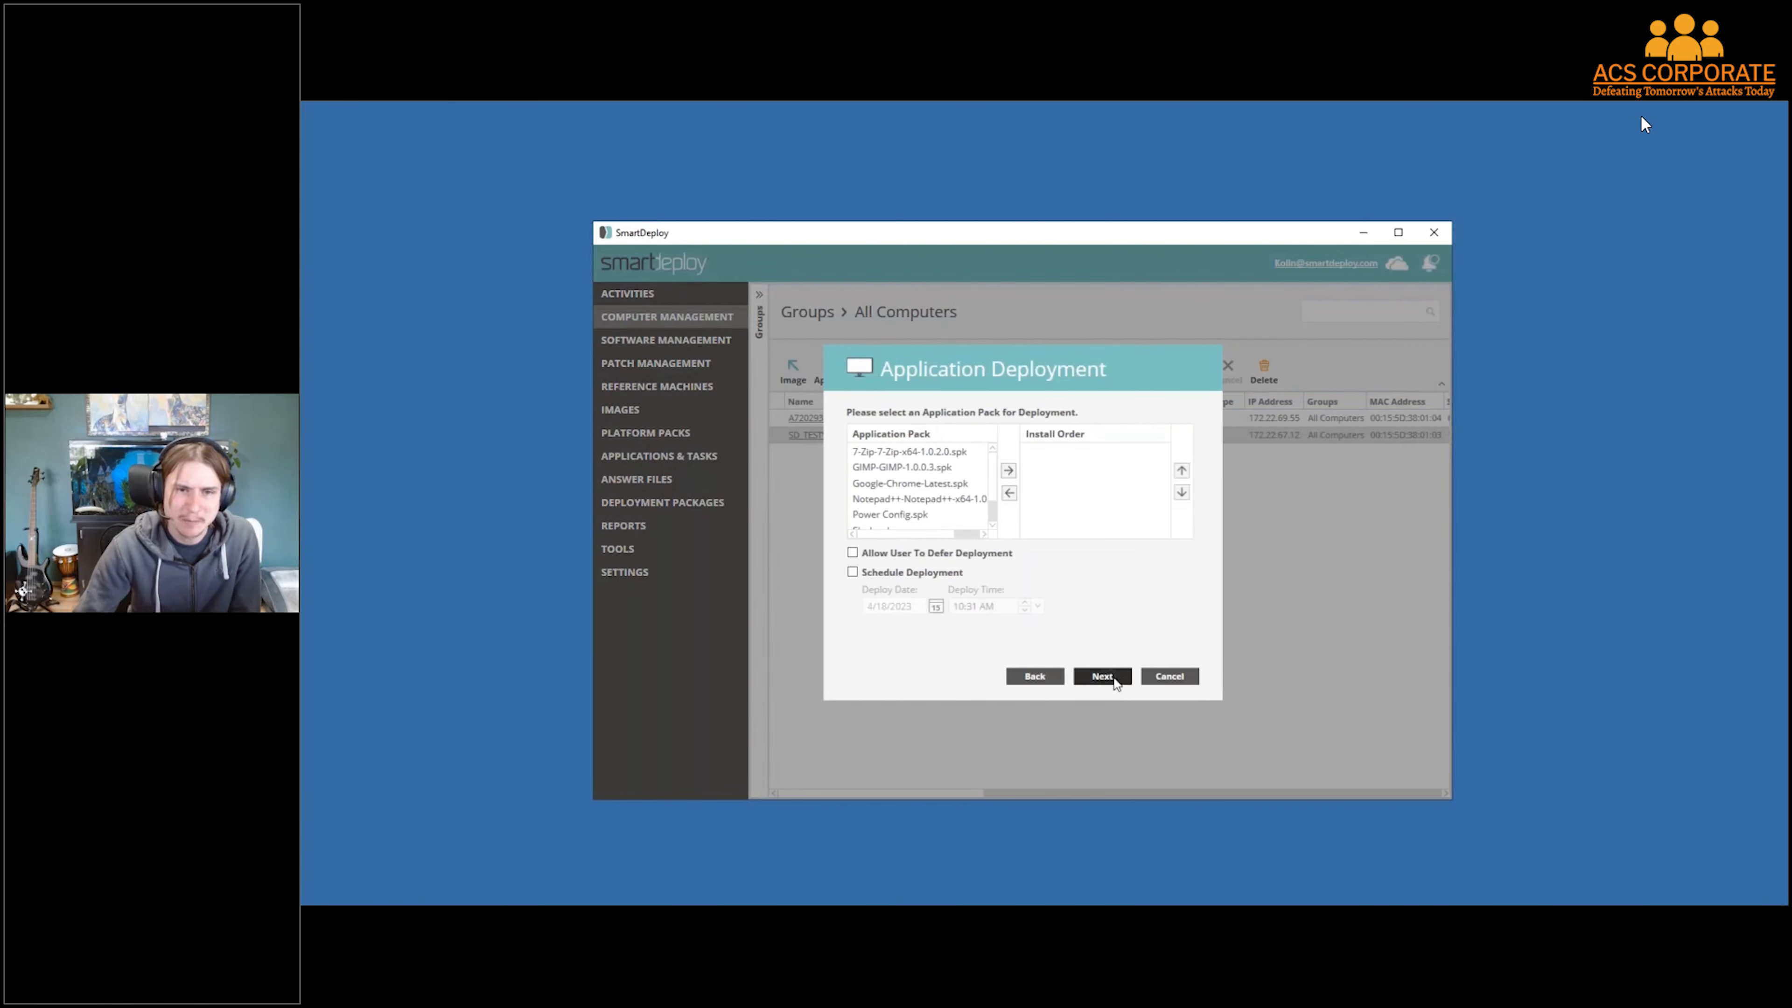
pyautogui.click(1169, 676)
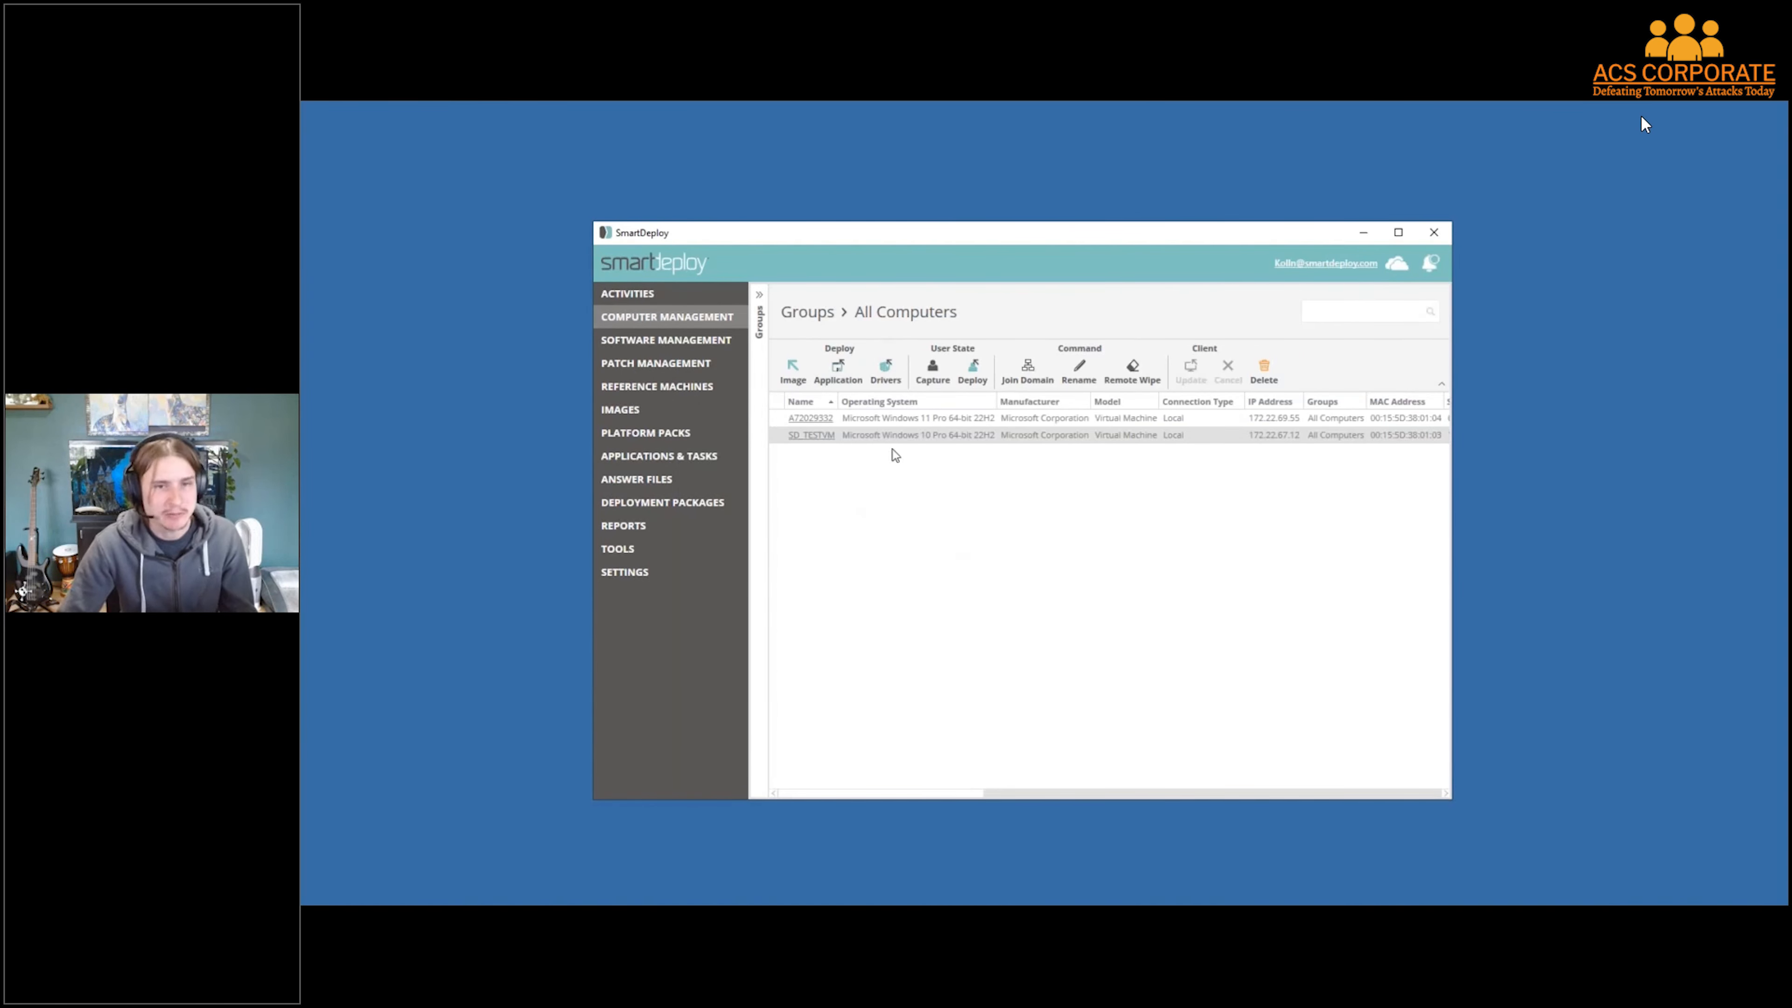
# Set up another local network application deployment to SD_TESTVM, add the 7-Zip x64 1.0.2.0 pack to the install order, and cancel it
pyautogui.click(839, 373)
pyautogui.click(1101, 676)
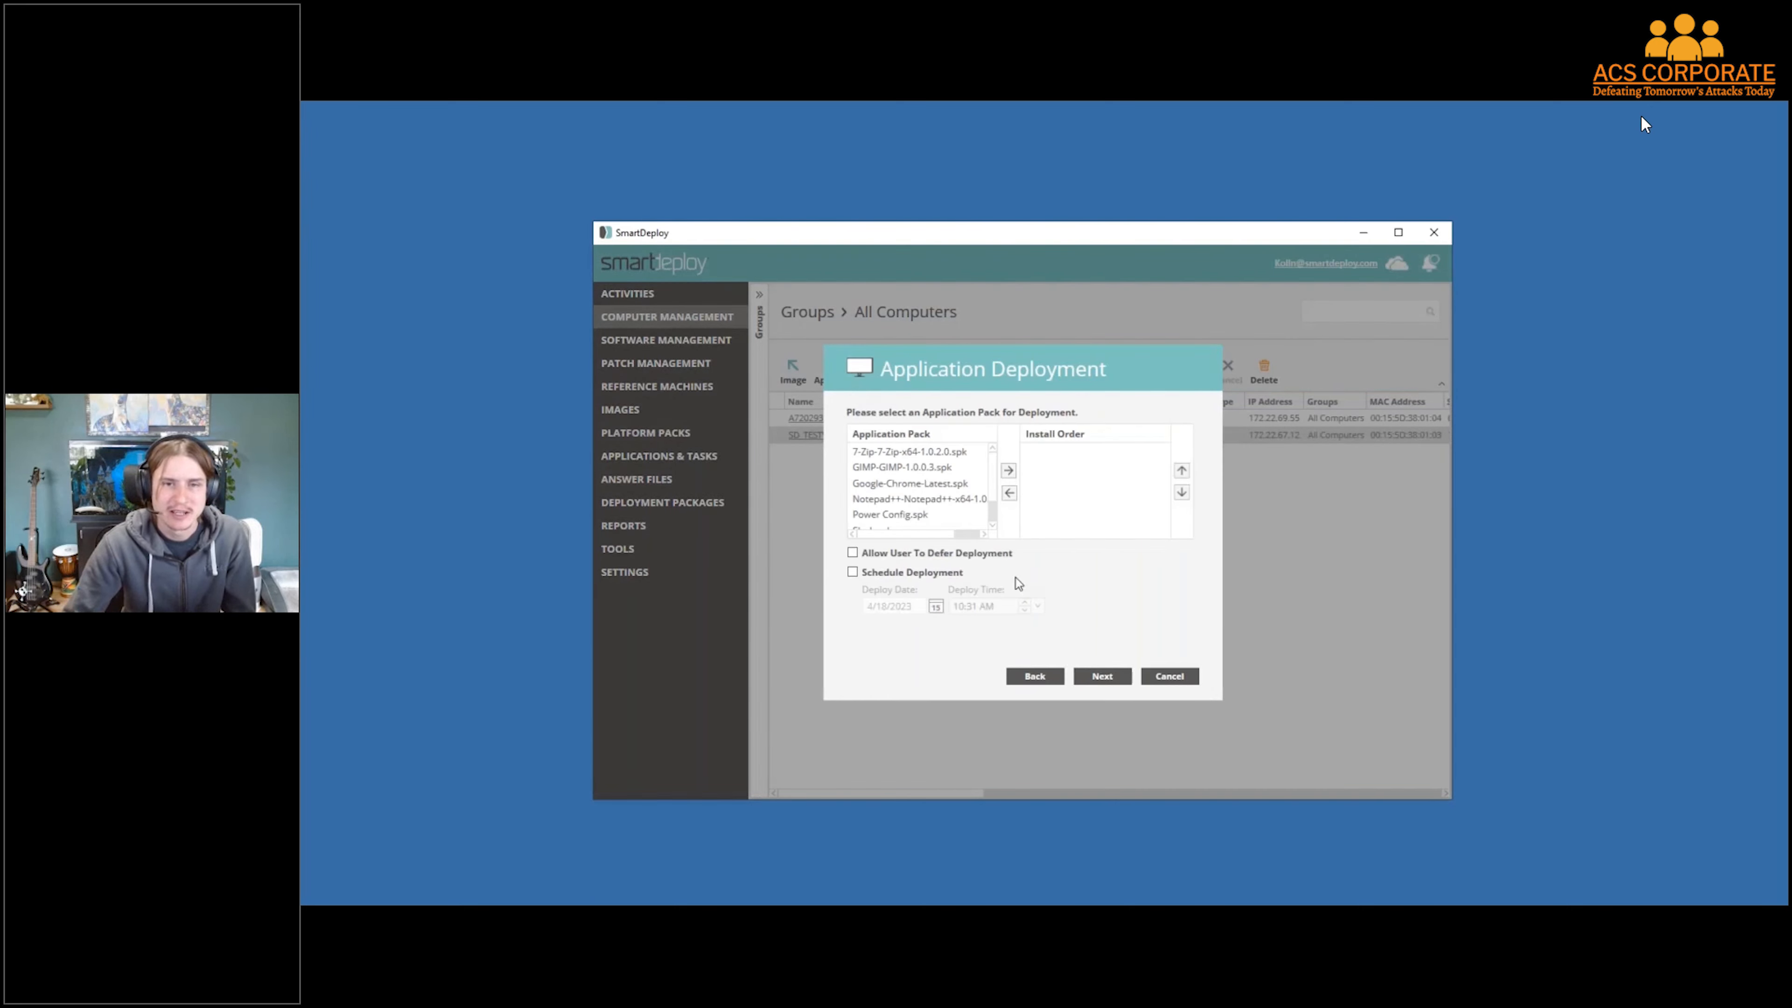
pyautogui.click(953, 453)
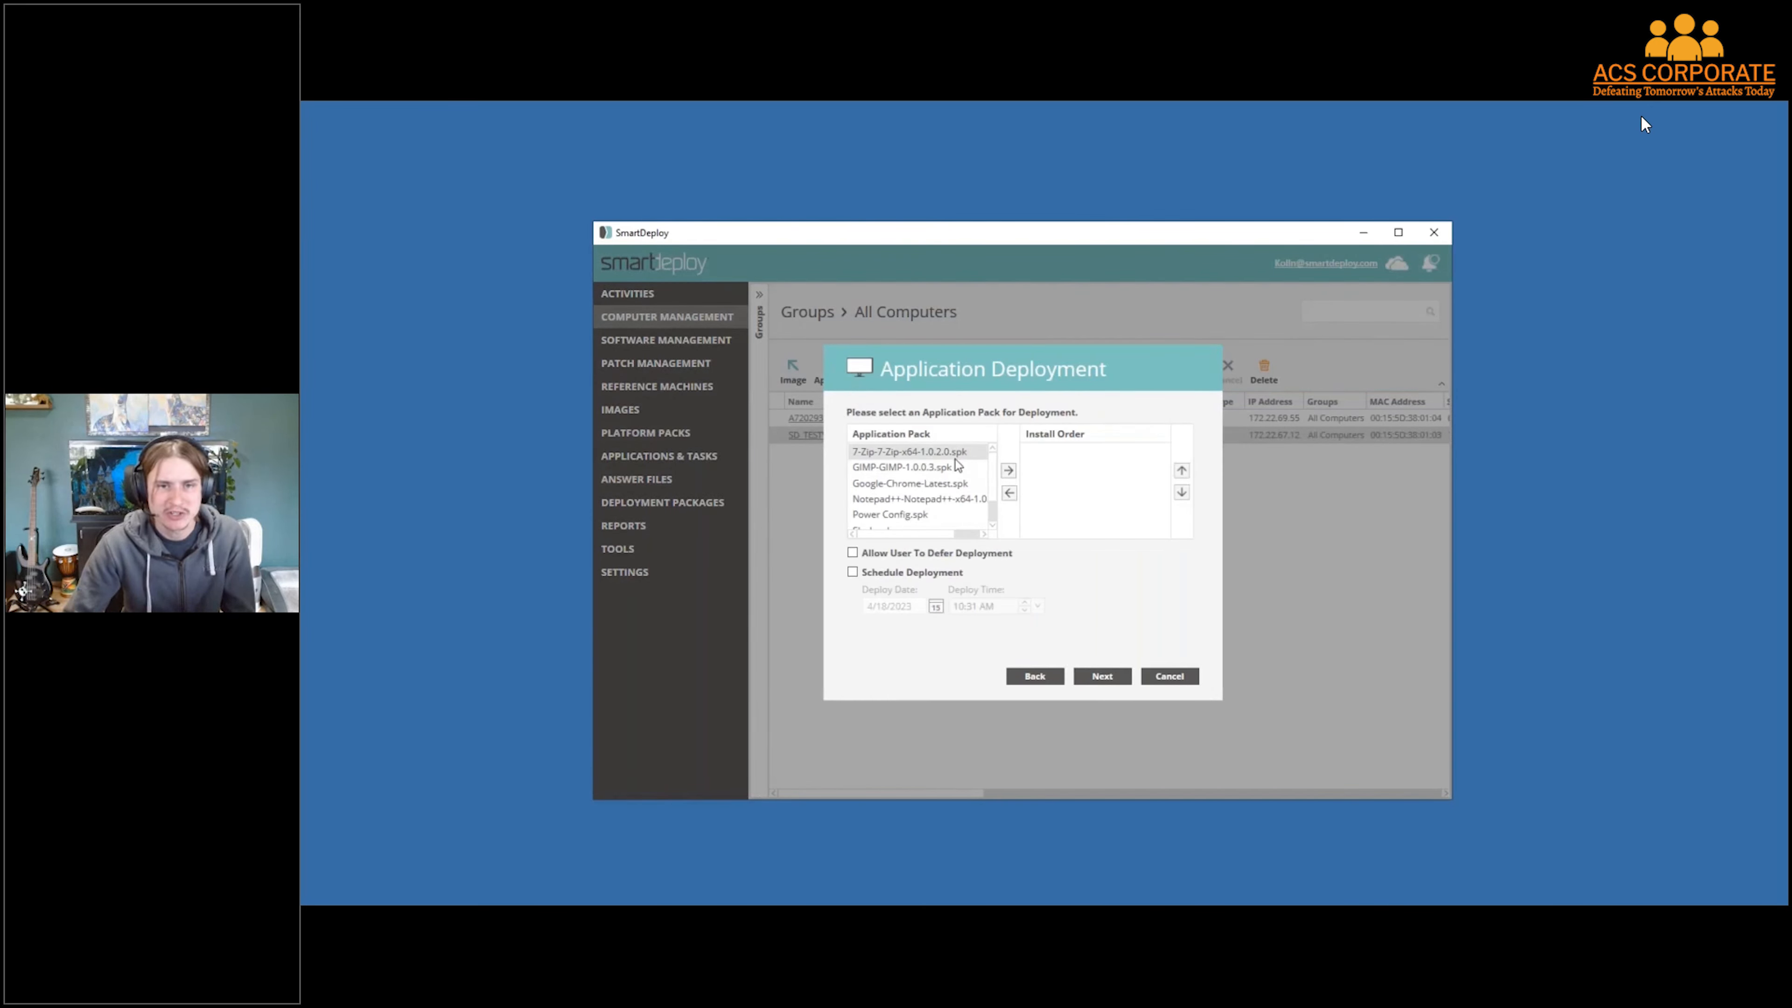
pyautogui.click(1009, 471)
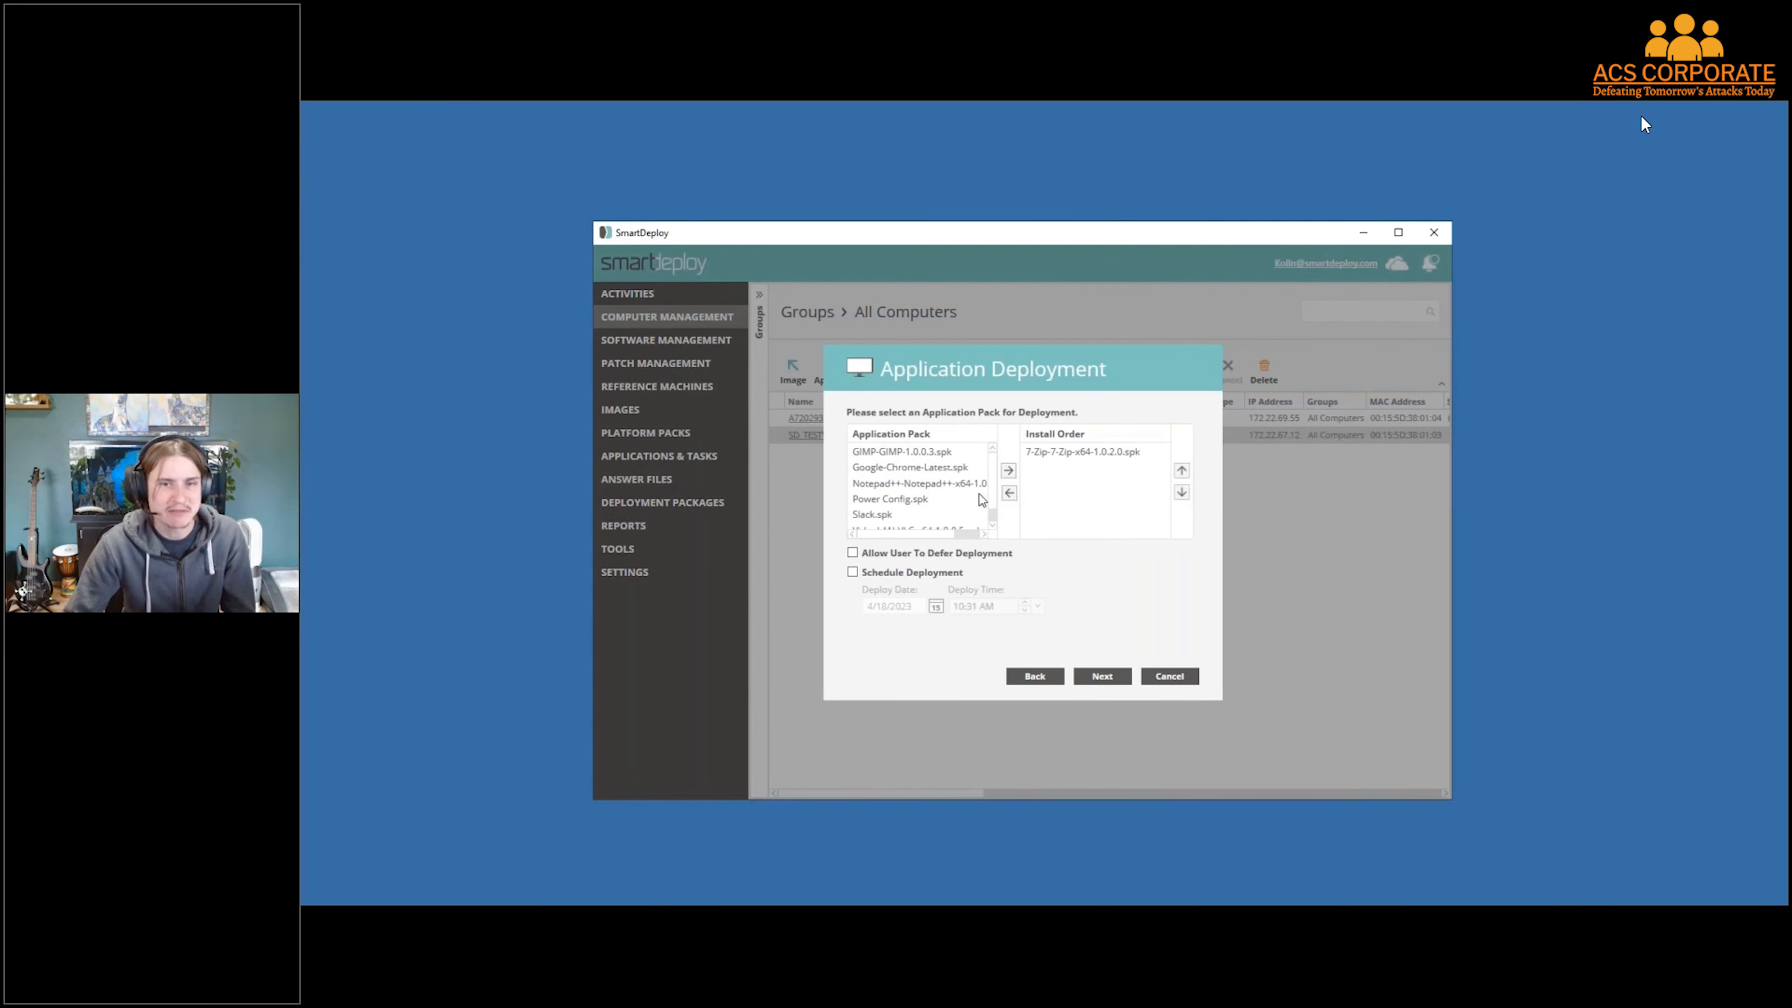
pyautogui.click(1169, 676)
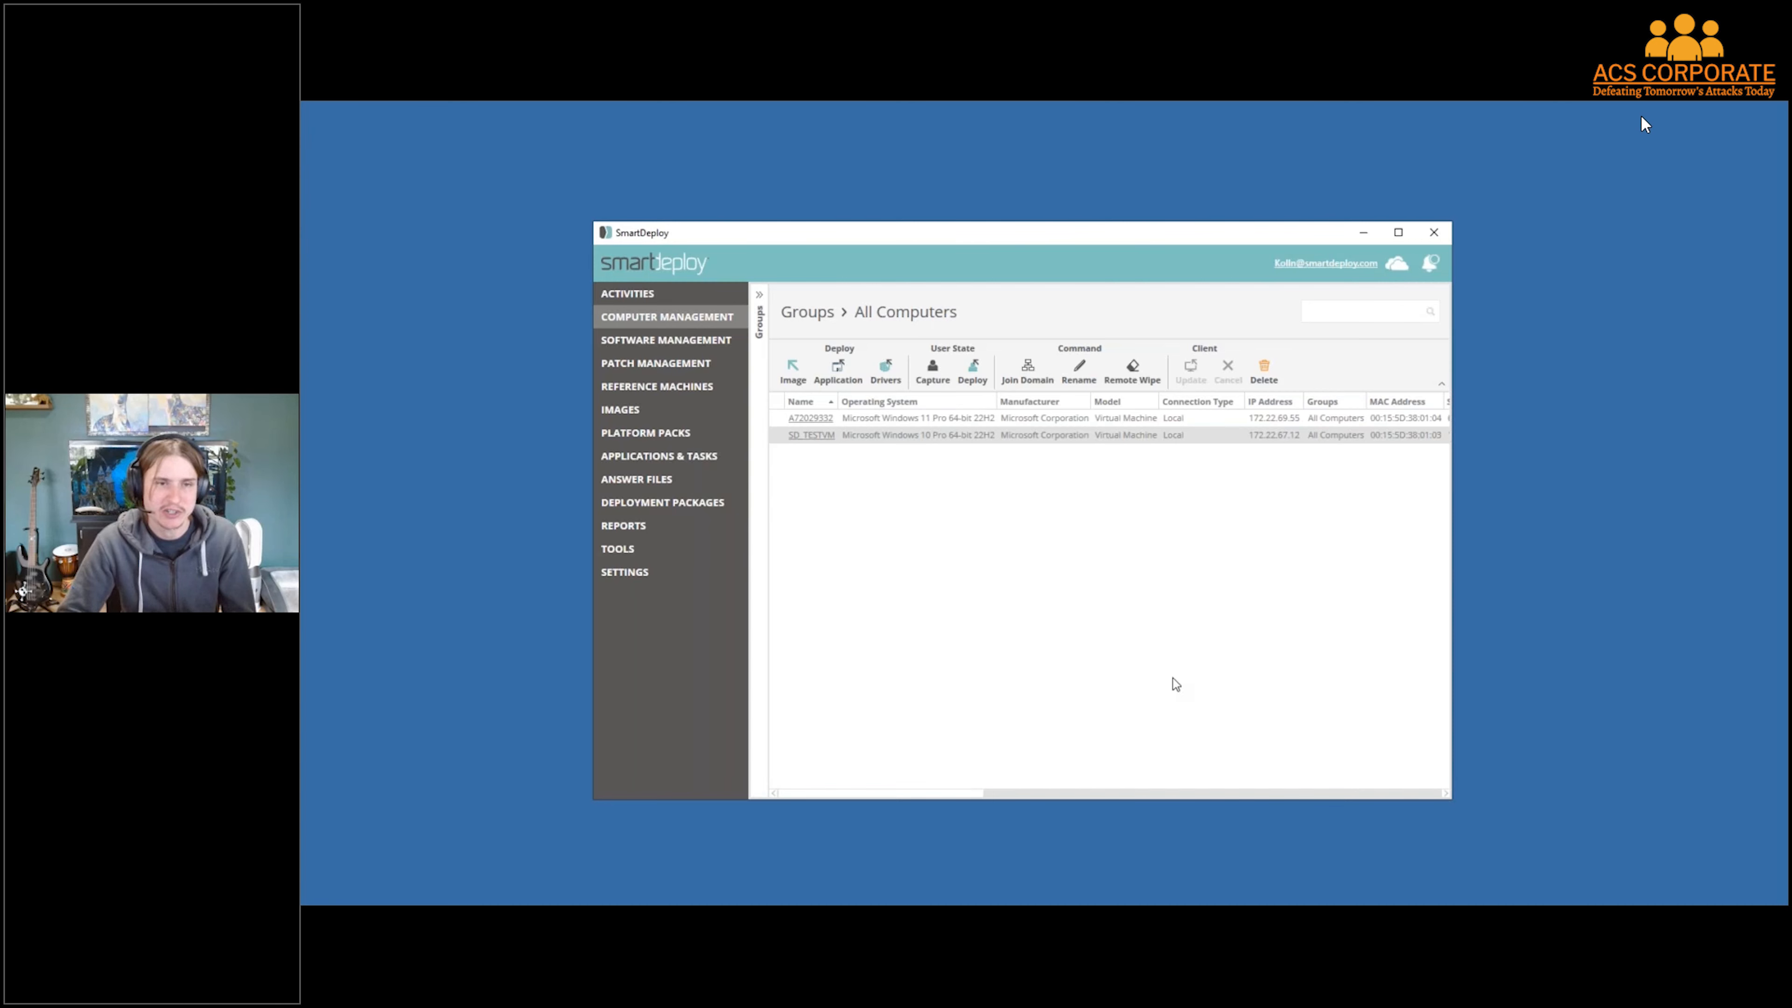
# Examine the uninstall and upgrade actions for Notepad++ (64-bit x64) in Software Management, and dismiss them
pyautogui.click(686, 340)
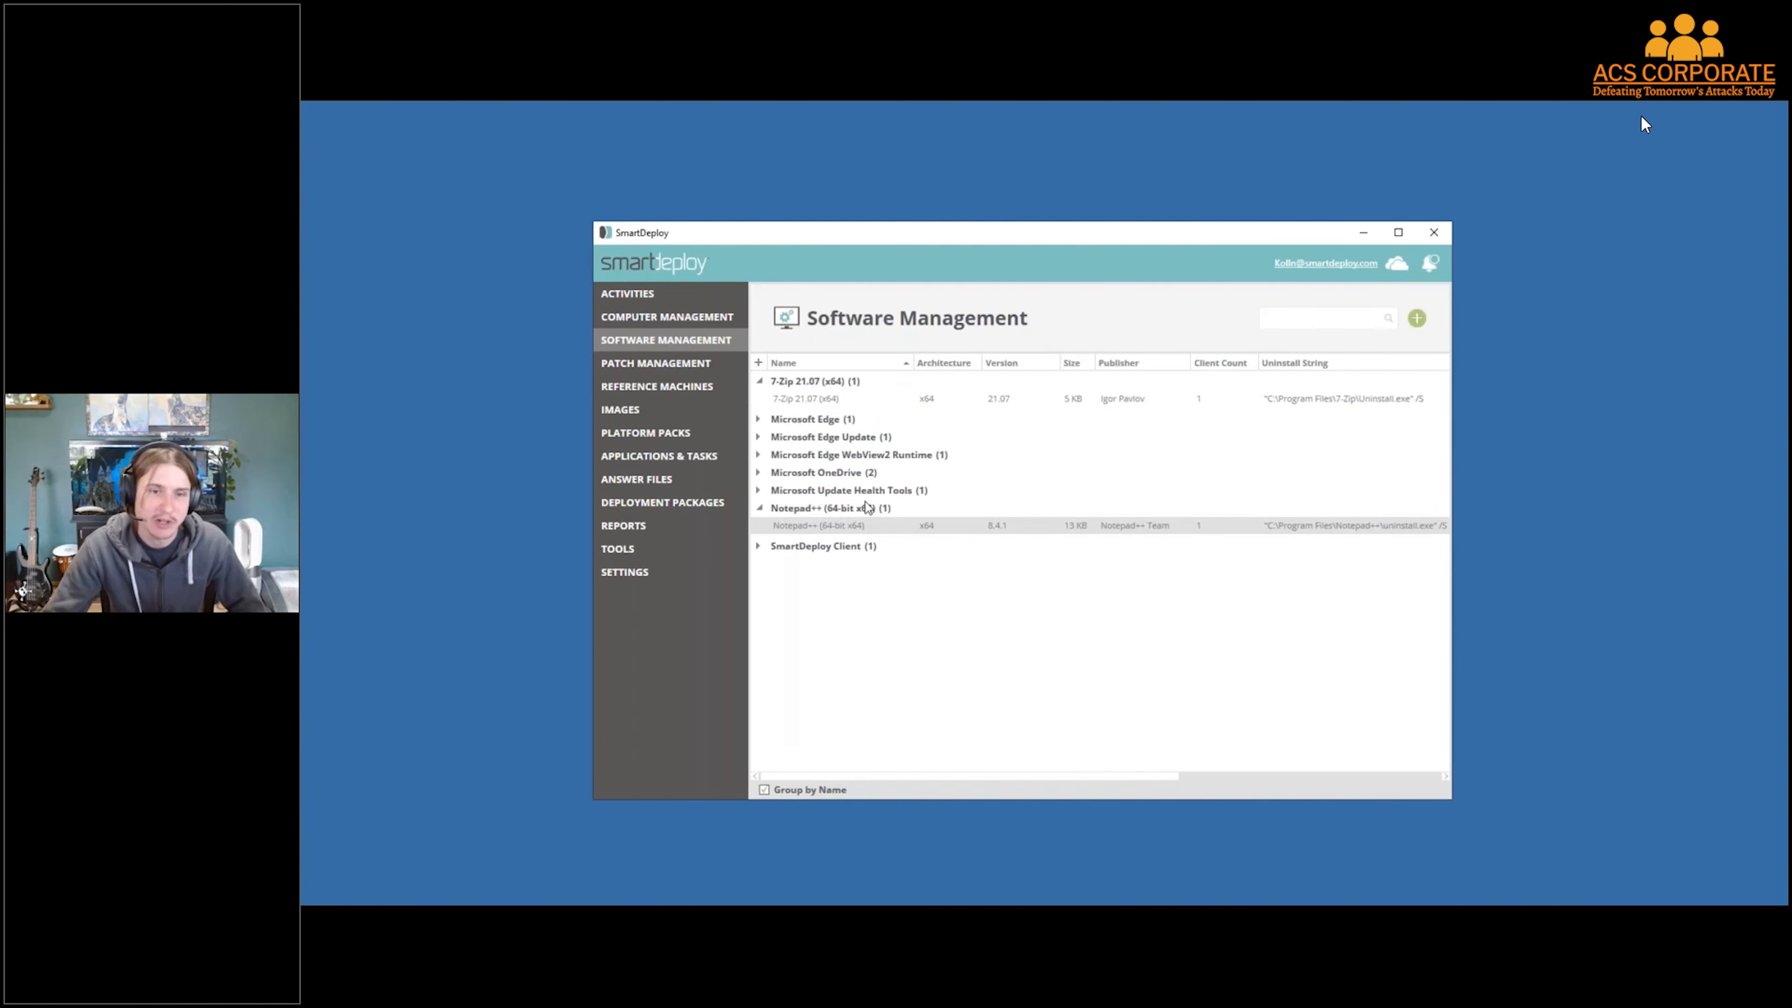
pyautogui.rightClick(811, 525)
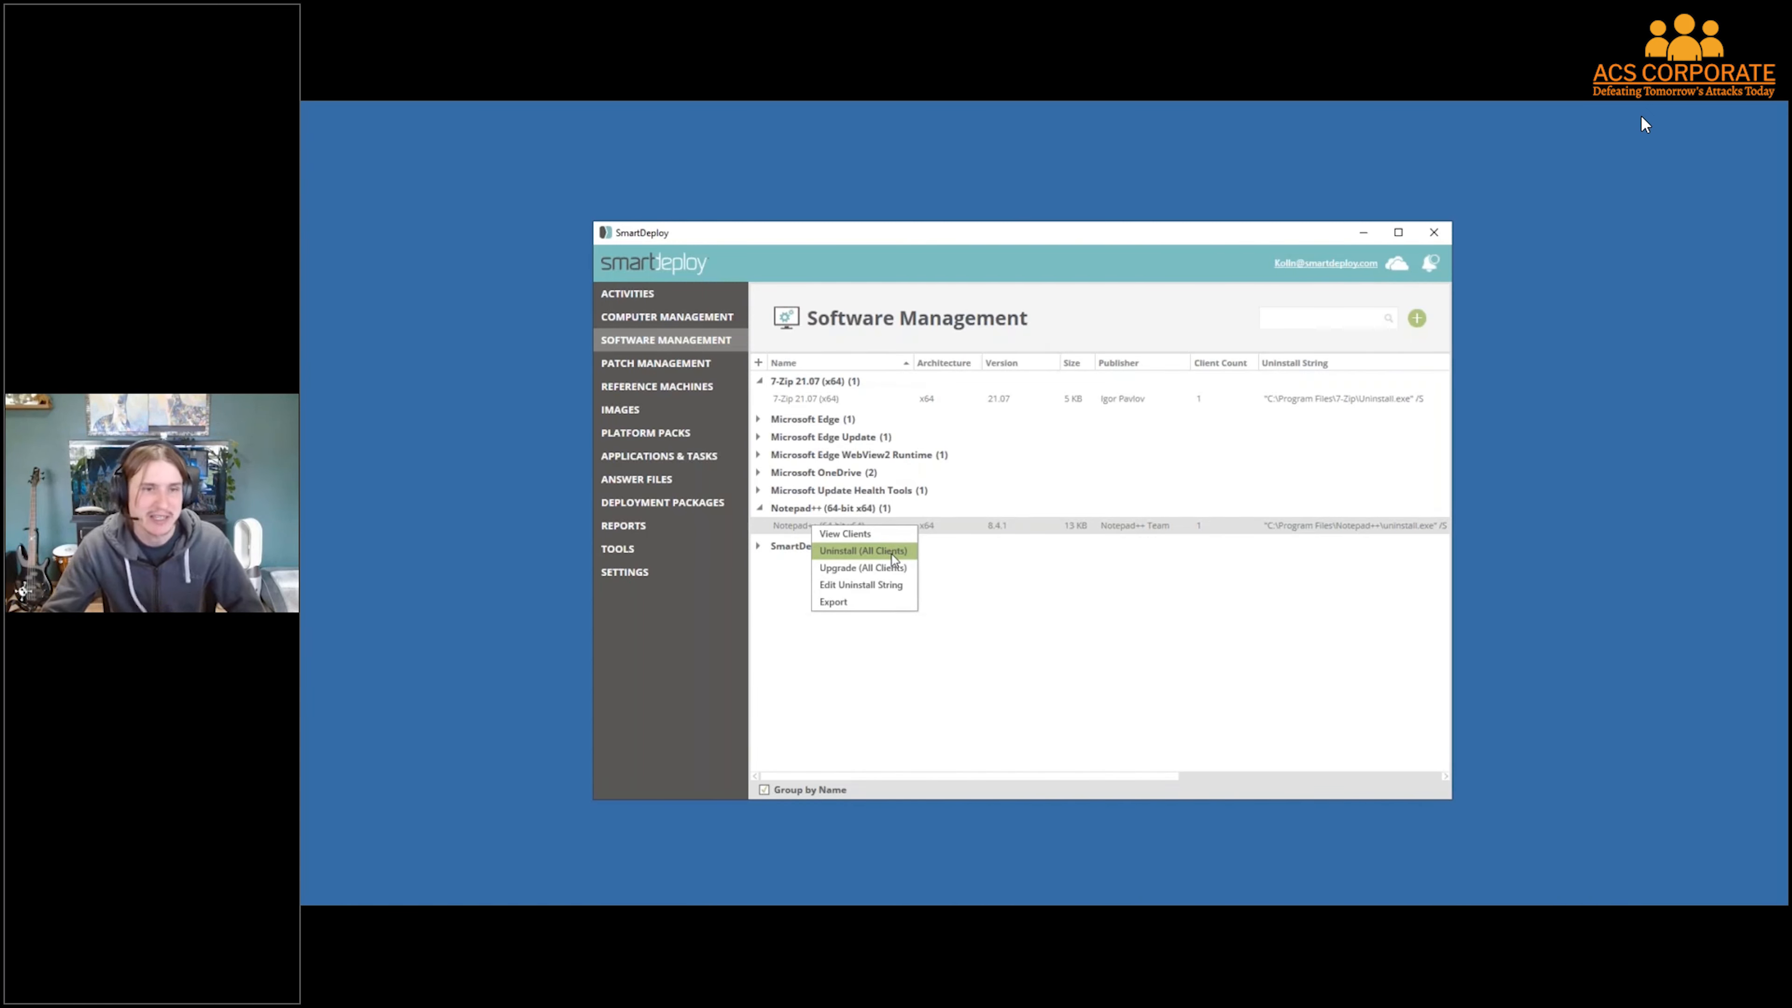
pyautogui.click(1065, 610)
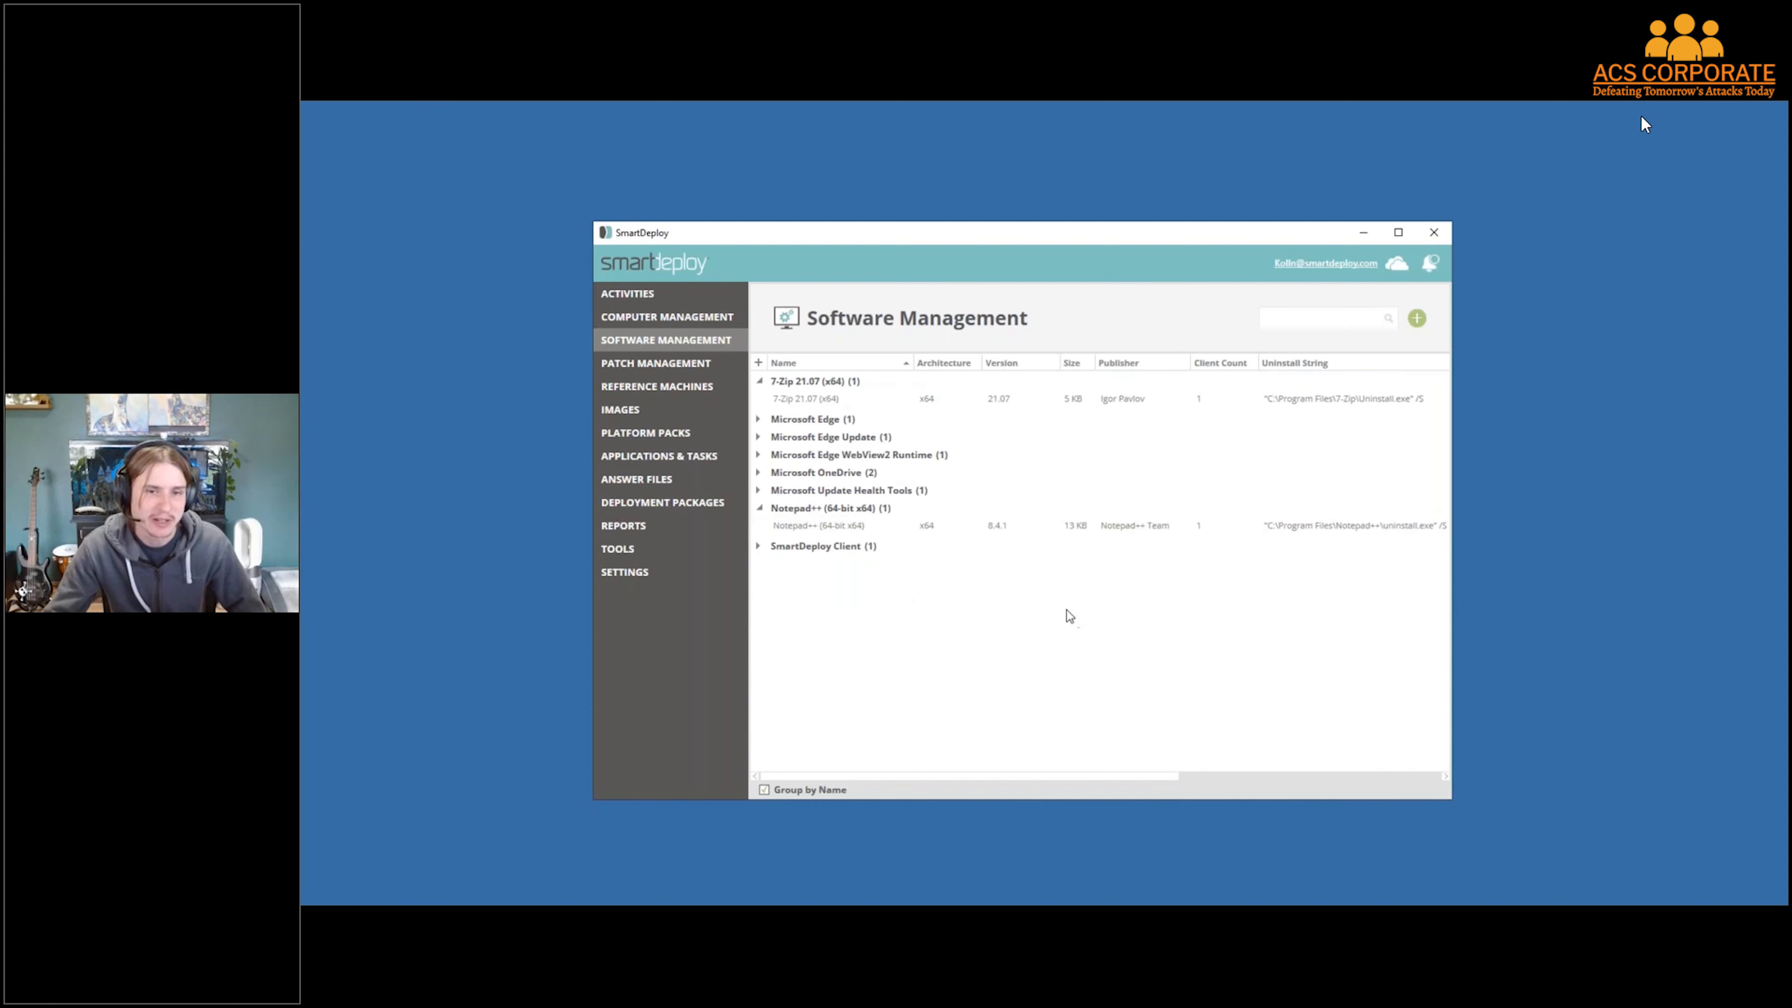
# Examine the Install Windows Updates options for the Windows 11 client in Patch Management, and cancel the installation
pyautogui.click(672, 363)
pyautogui.rightClick(952, 380)
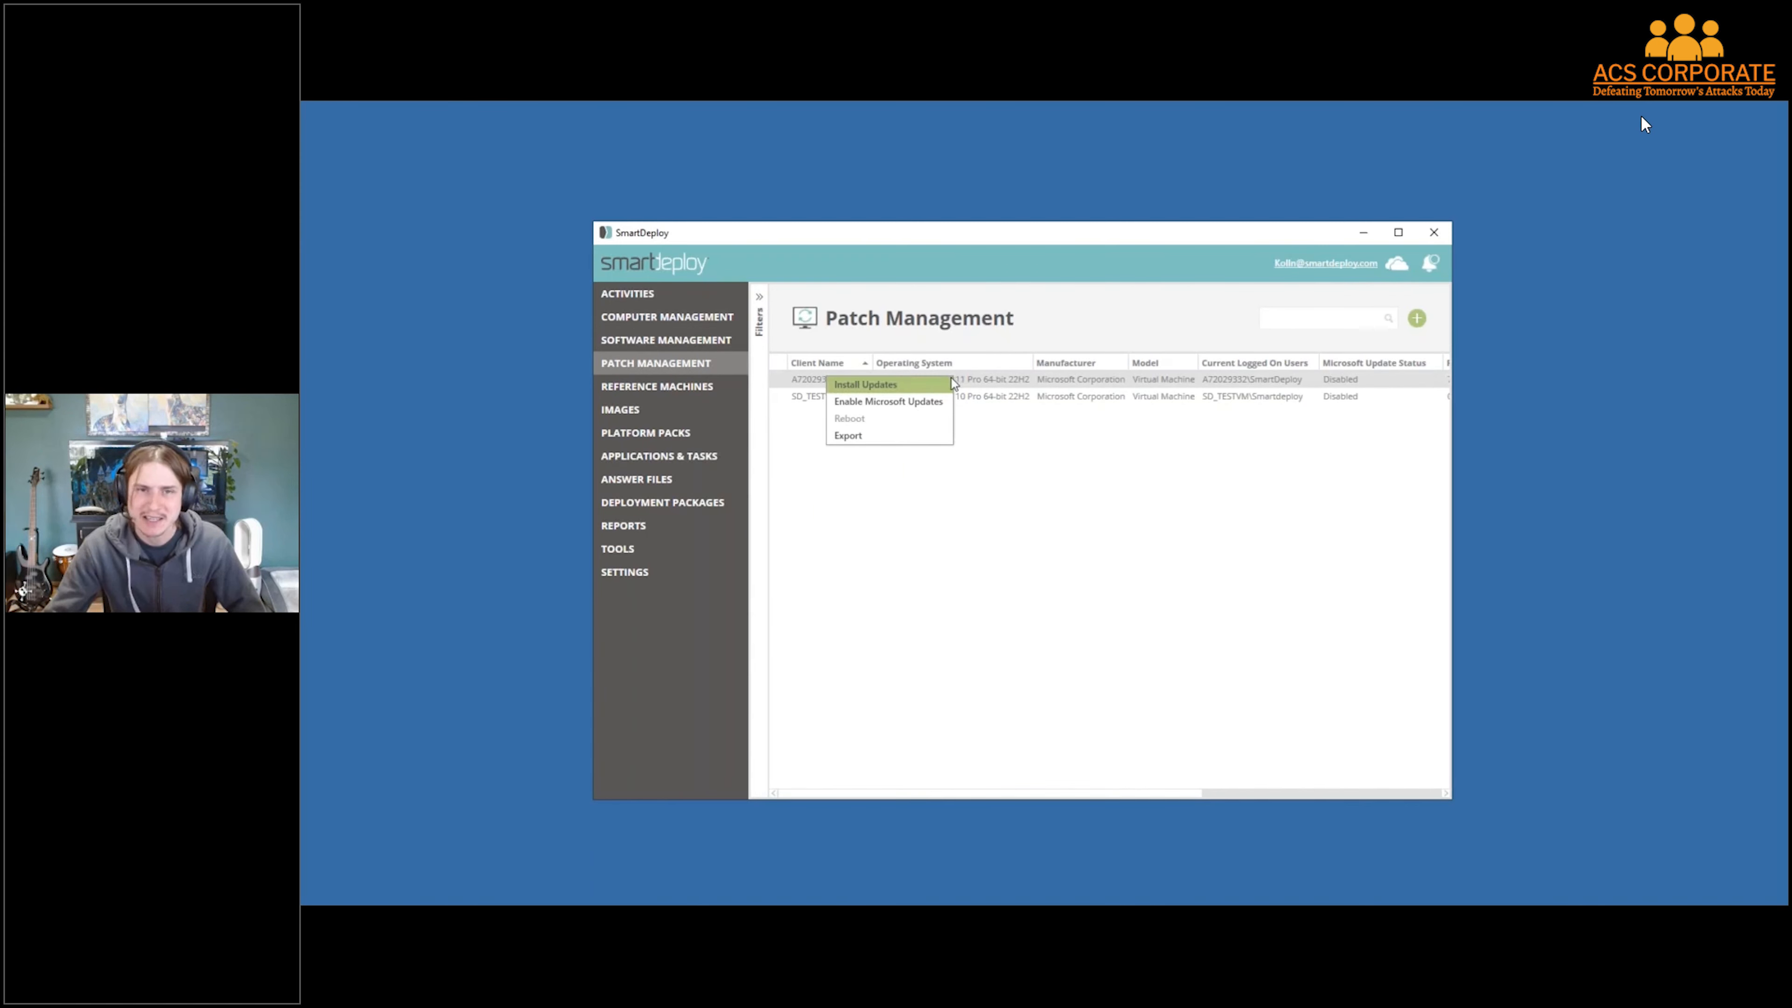
pyautogui.click(927, 384)
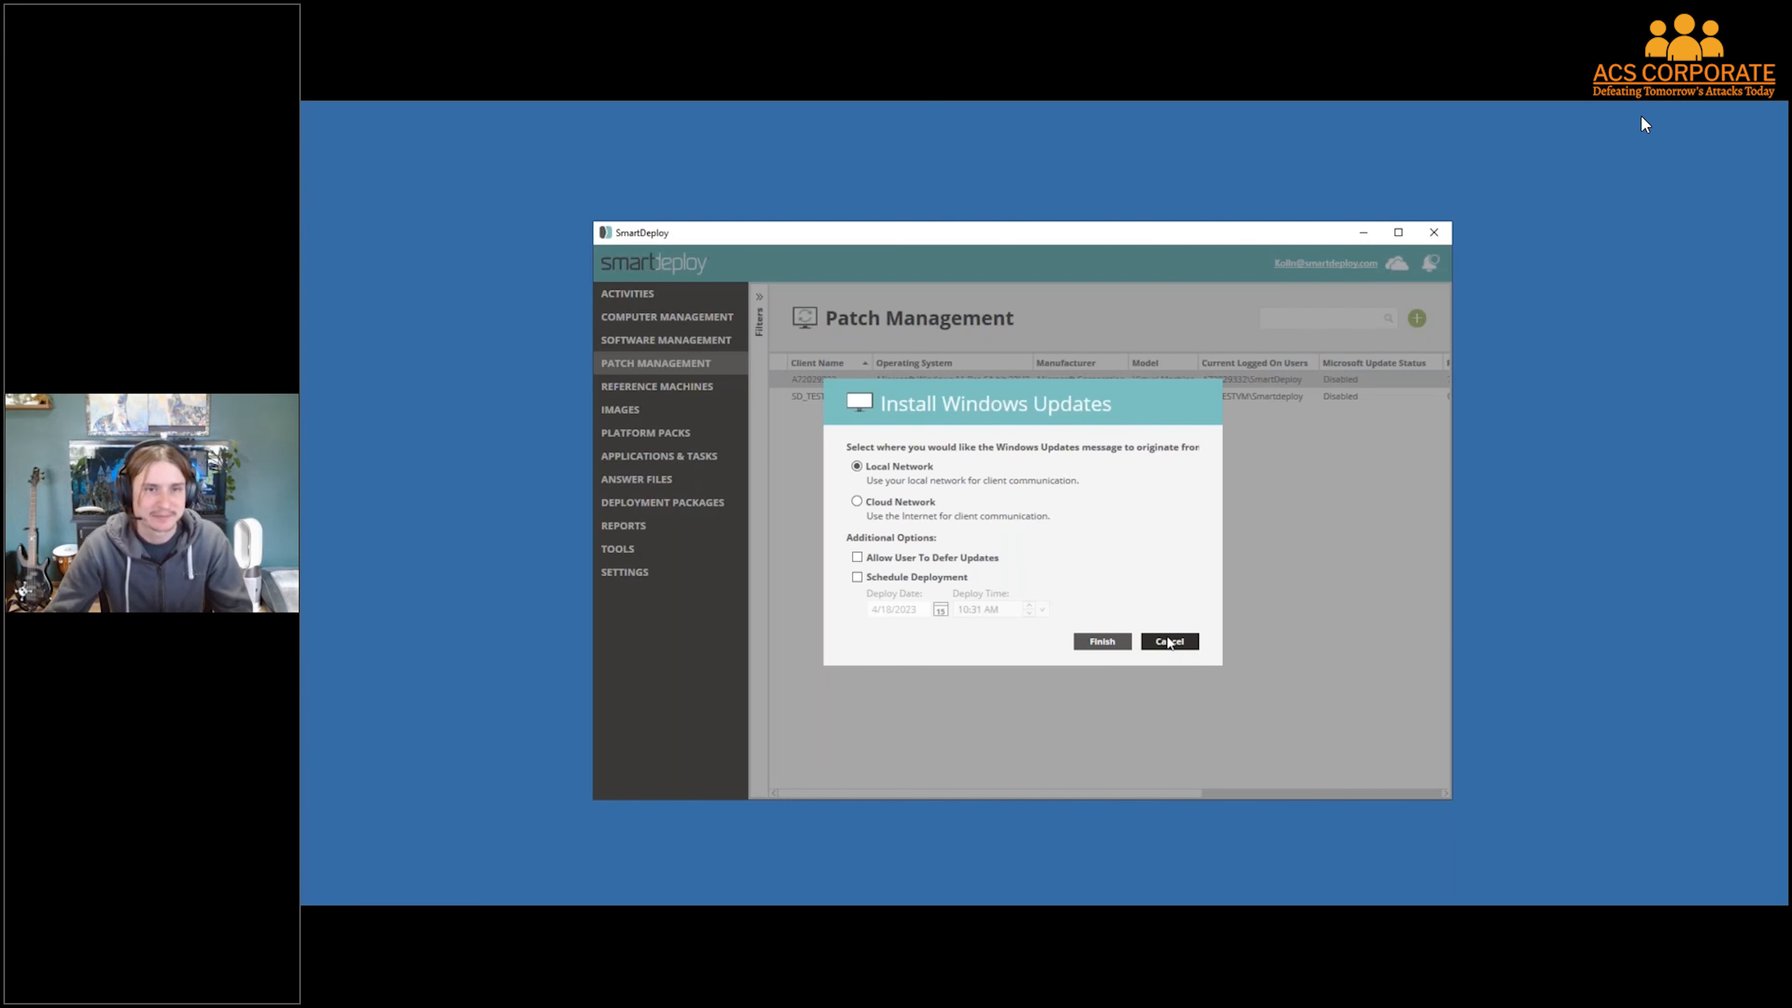
pyautogui.click(1167, 641)
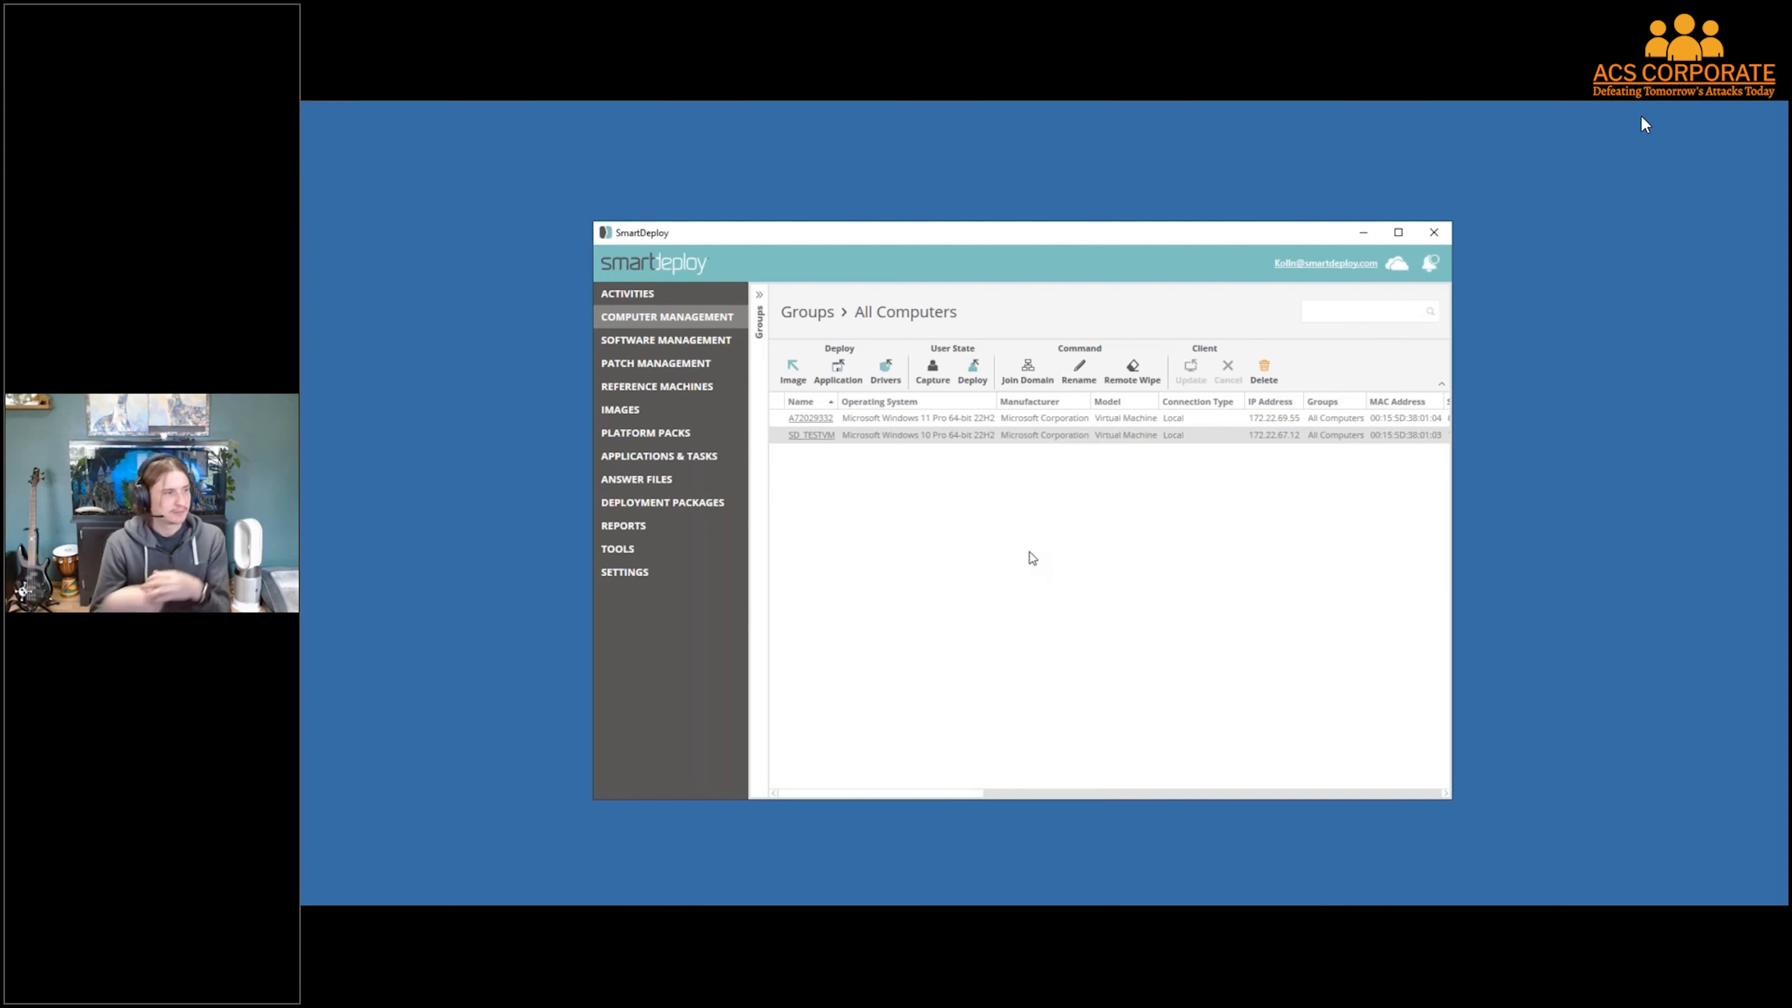
# Switch to the presentation and show the "Try it for free" slide
pyautogui.click(832, 354)
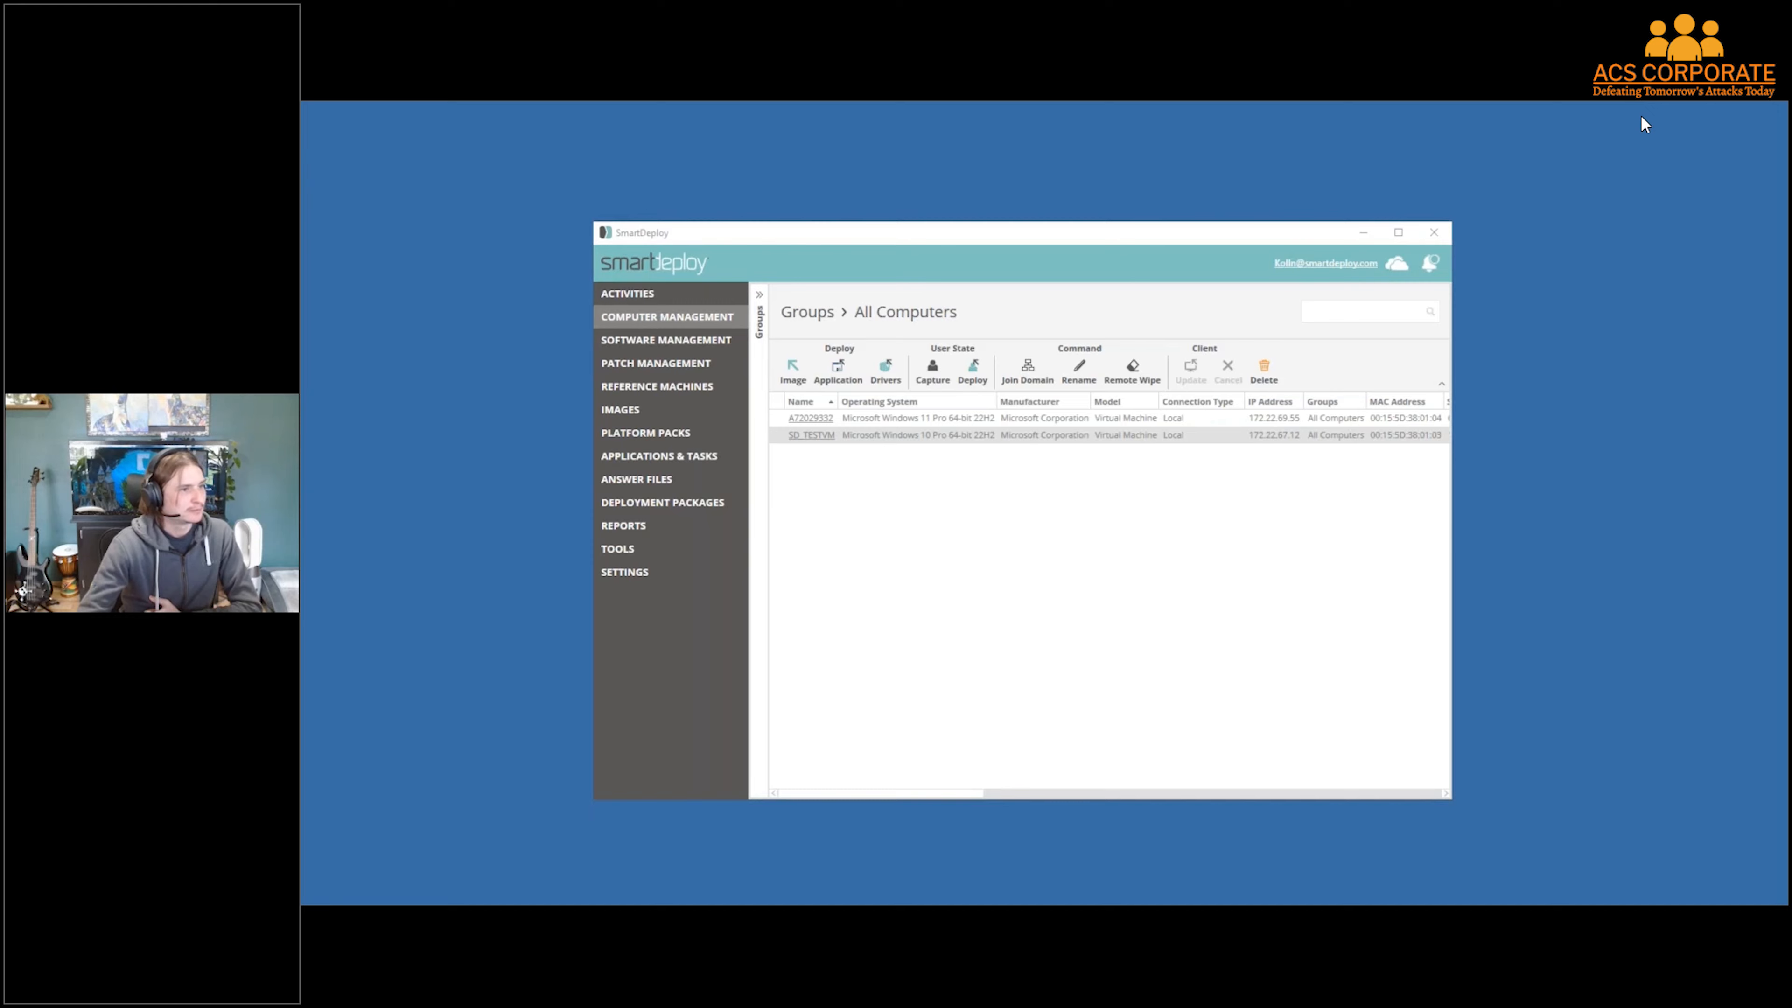
pyautogui.press('Right')
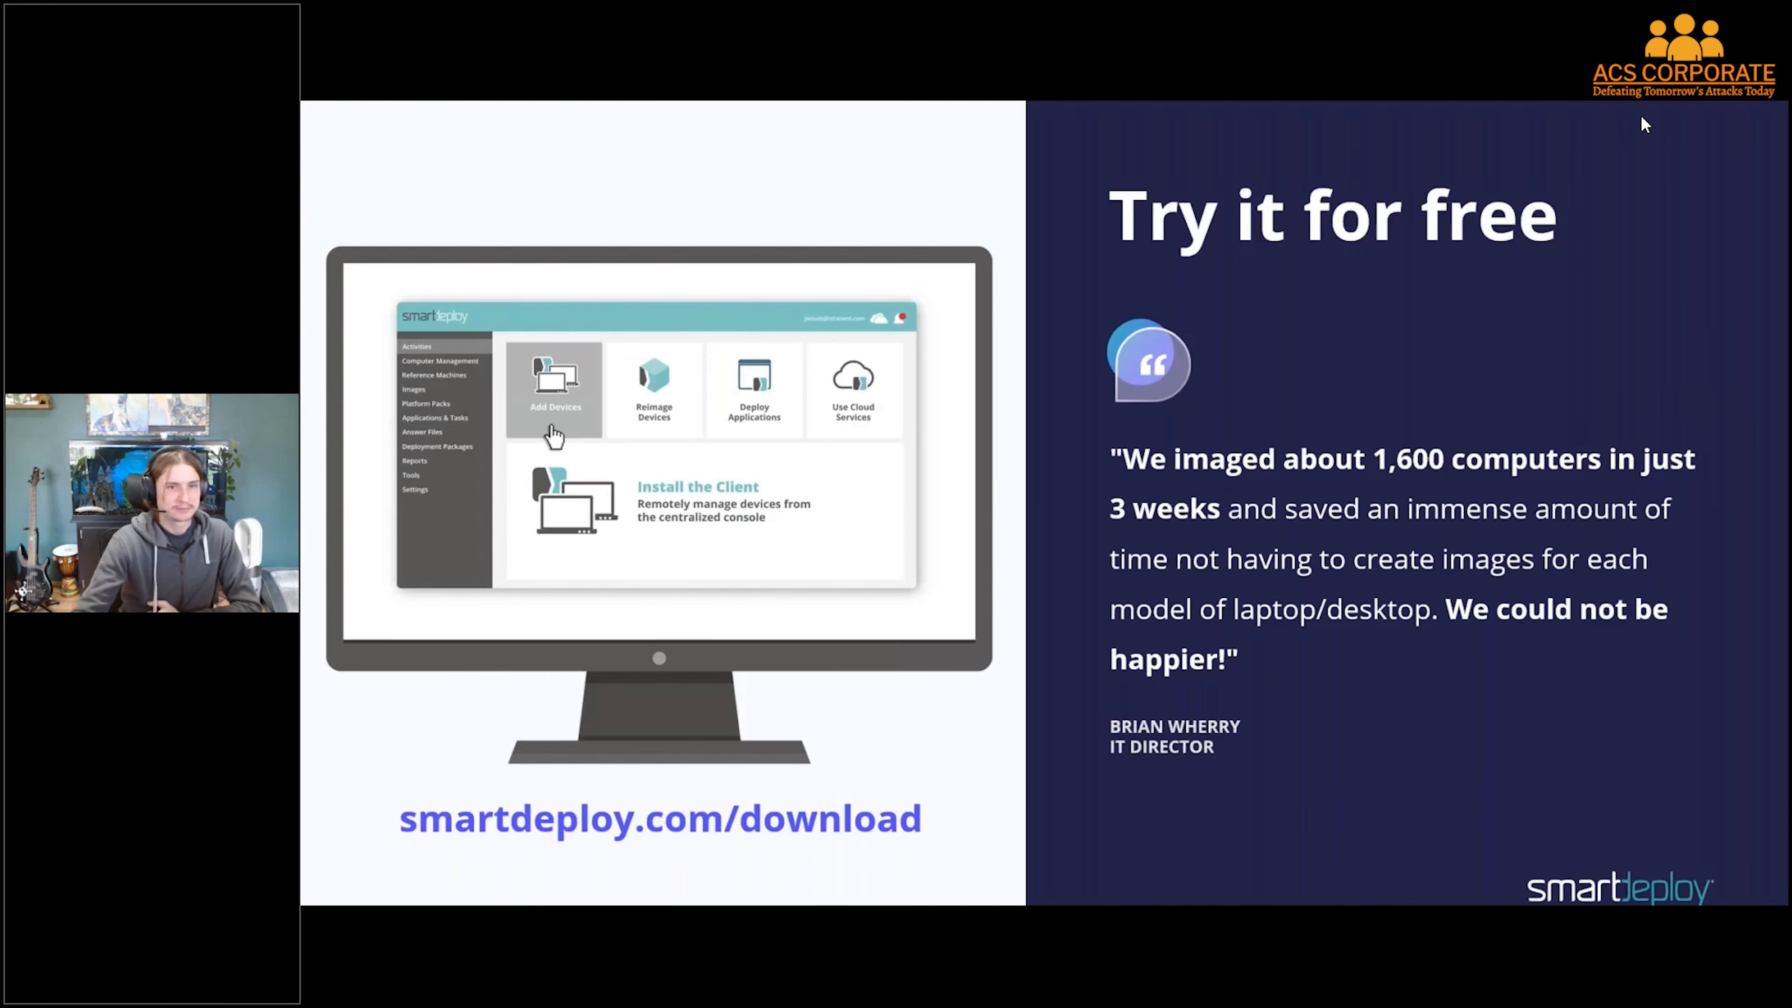